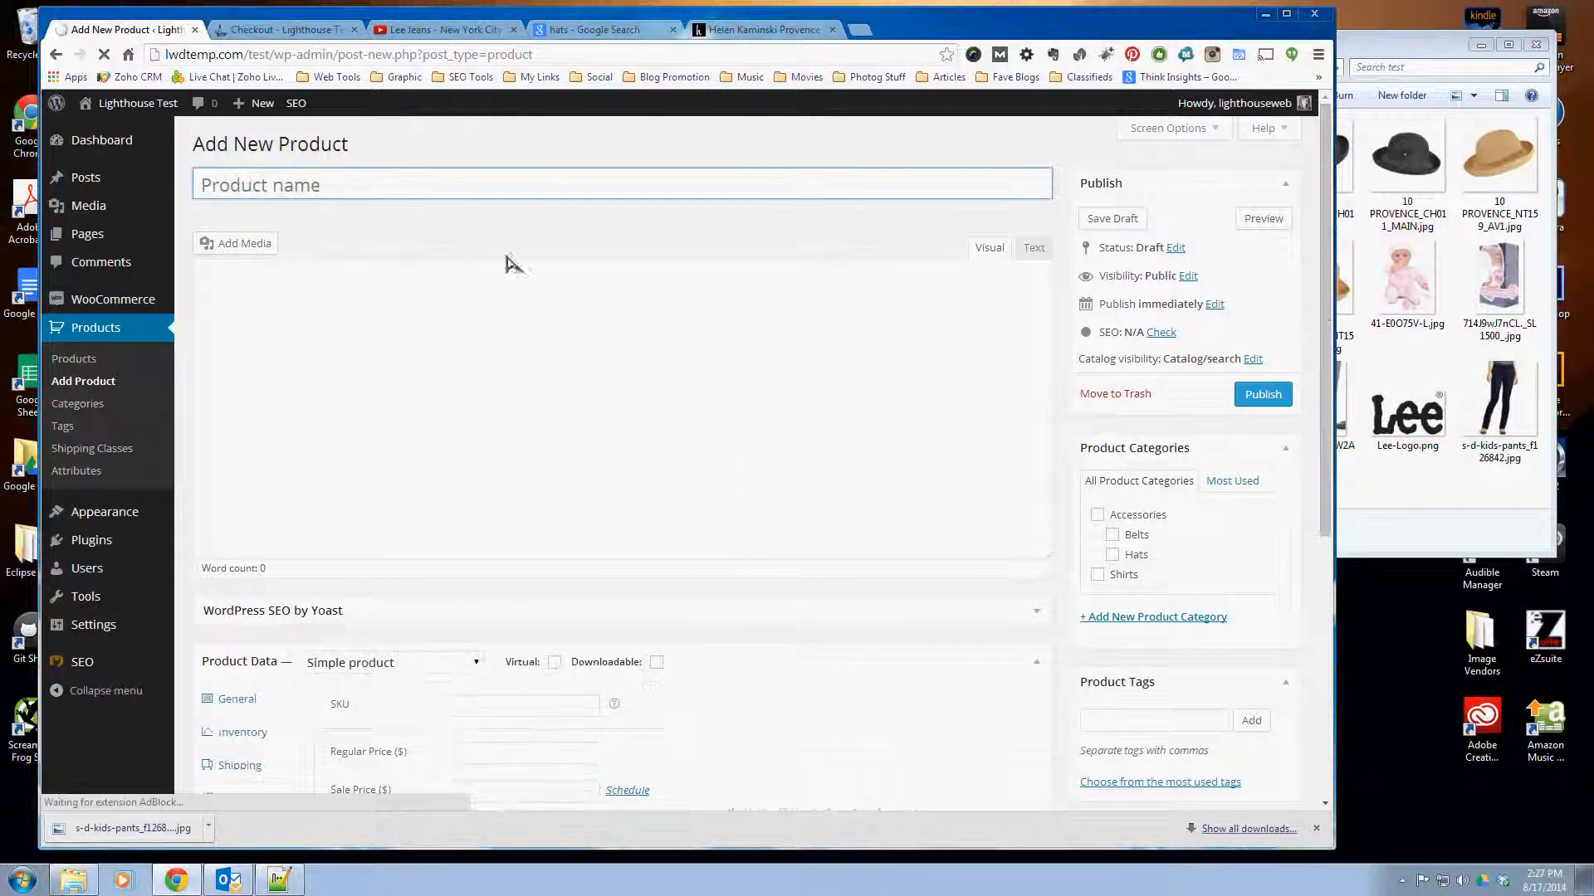
- Name the new product Lee Pants and paste the copied pants text into its main description in visual editing mode
click(303, 196)
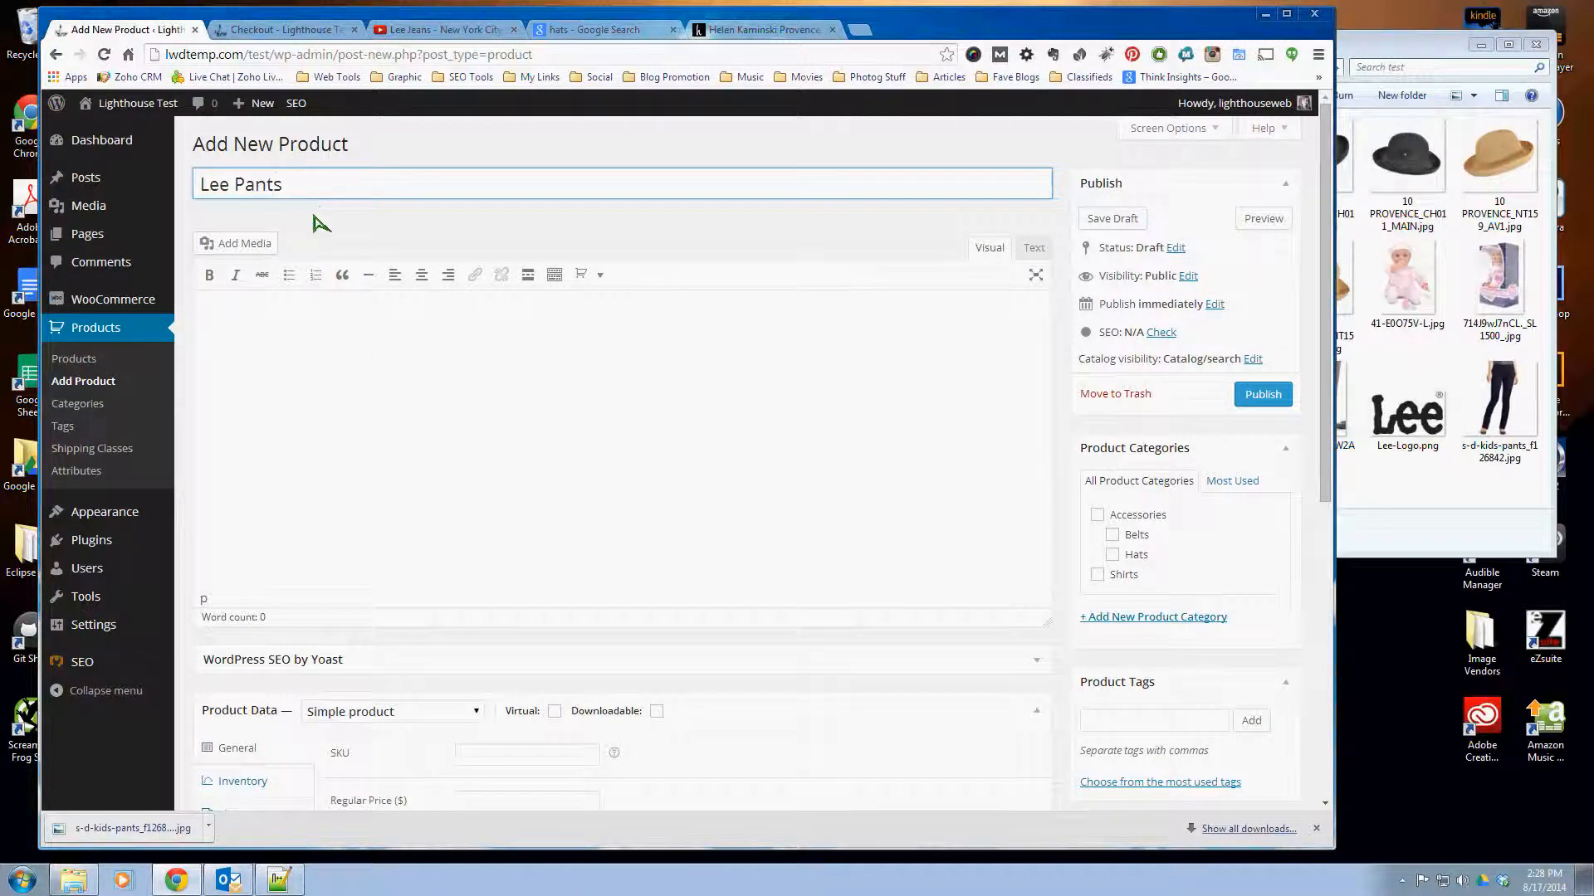
click(357, 353)
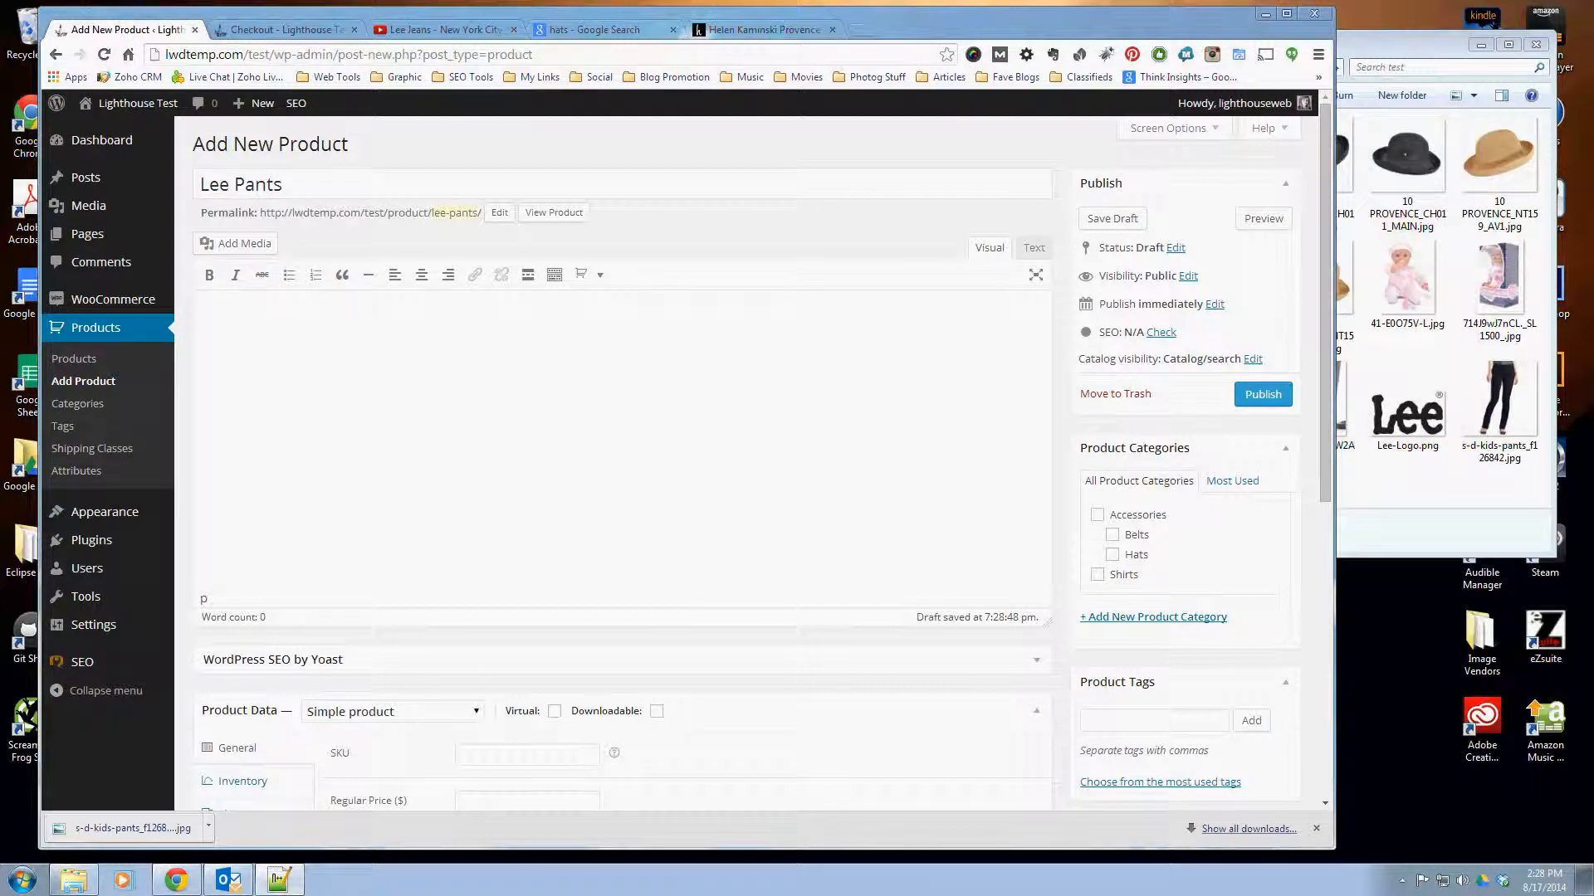
click(1034, 249)
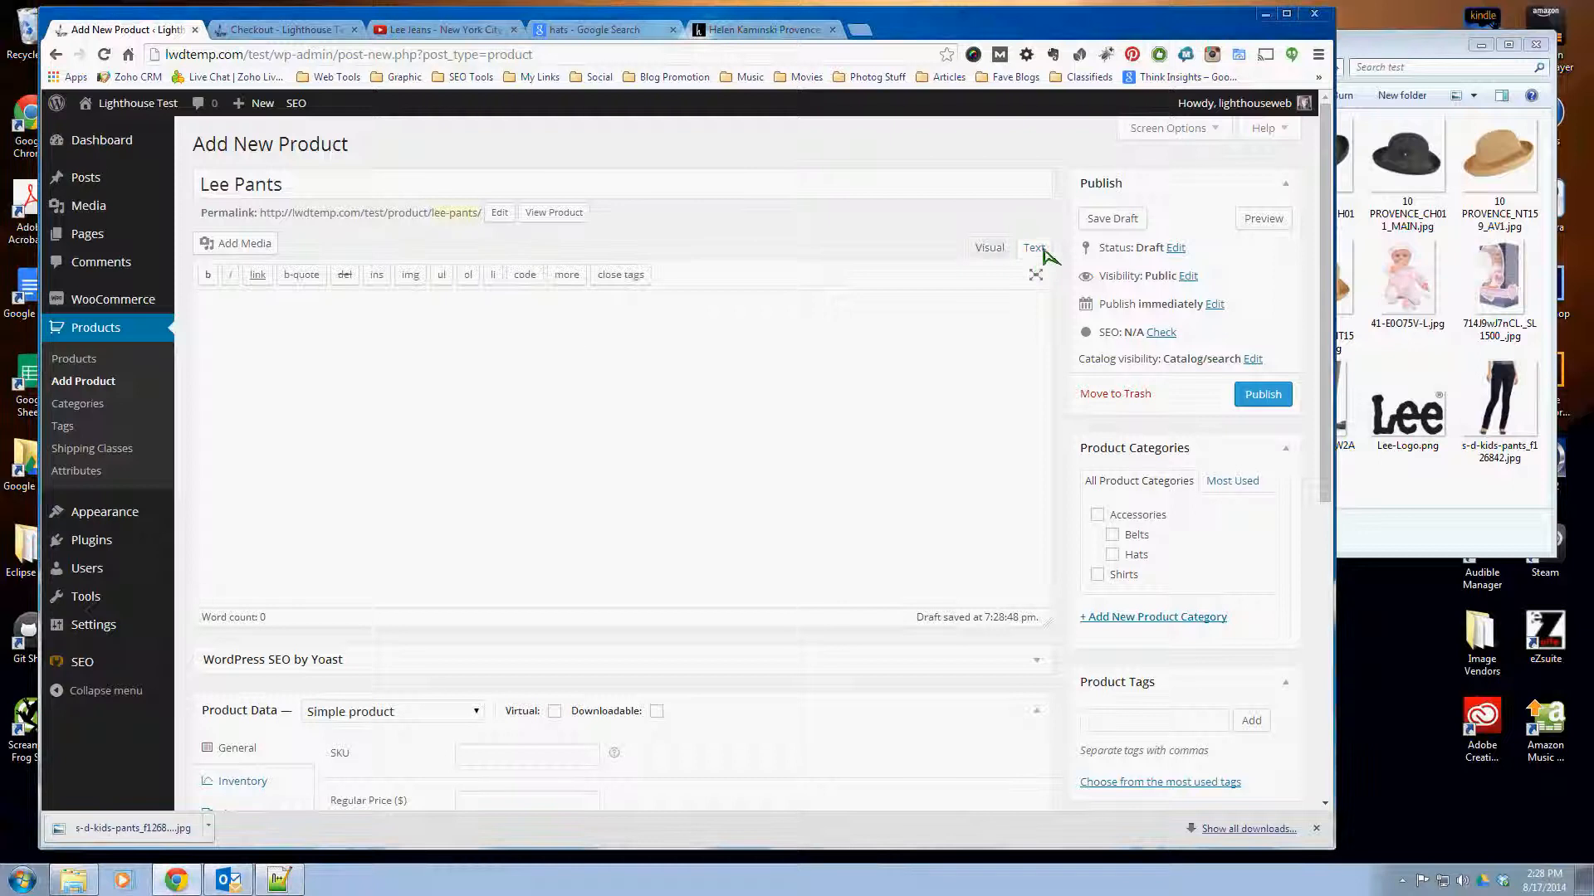
click(989, 248)
right_click(241, 337)
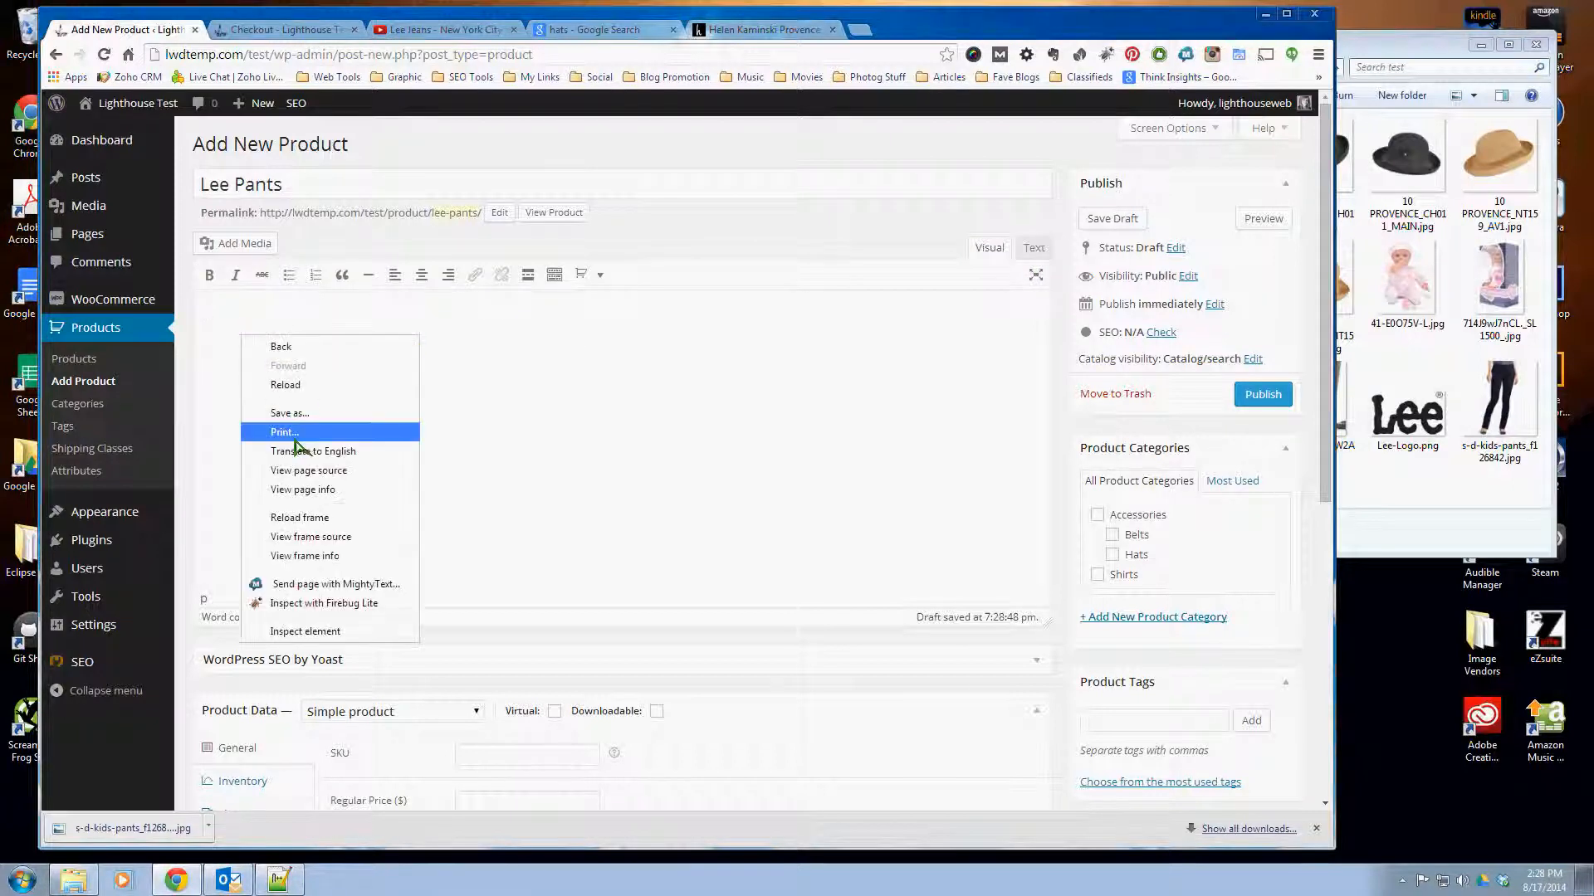
click(222, 353)
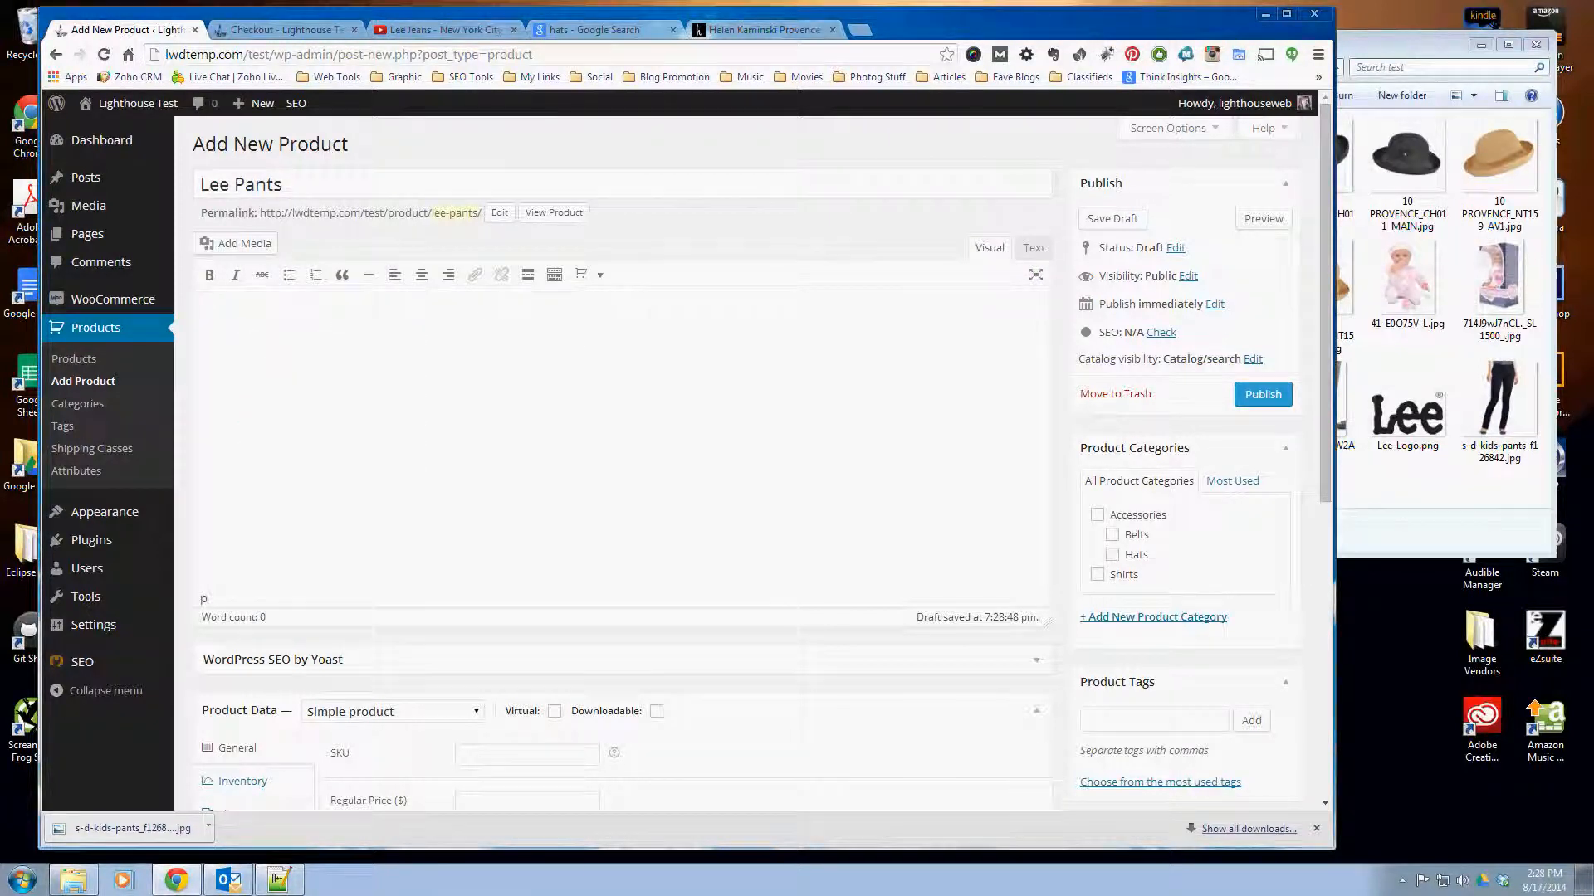
click(376, 368)
key(ctrl+v)
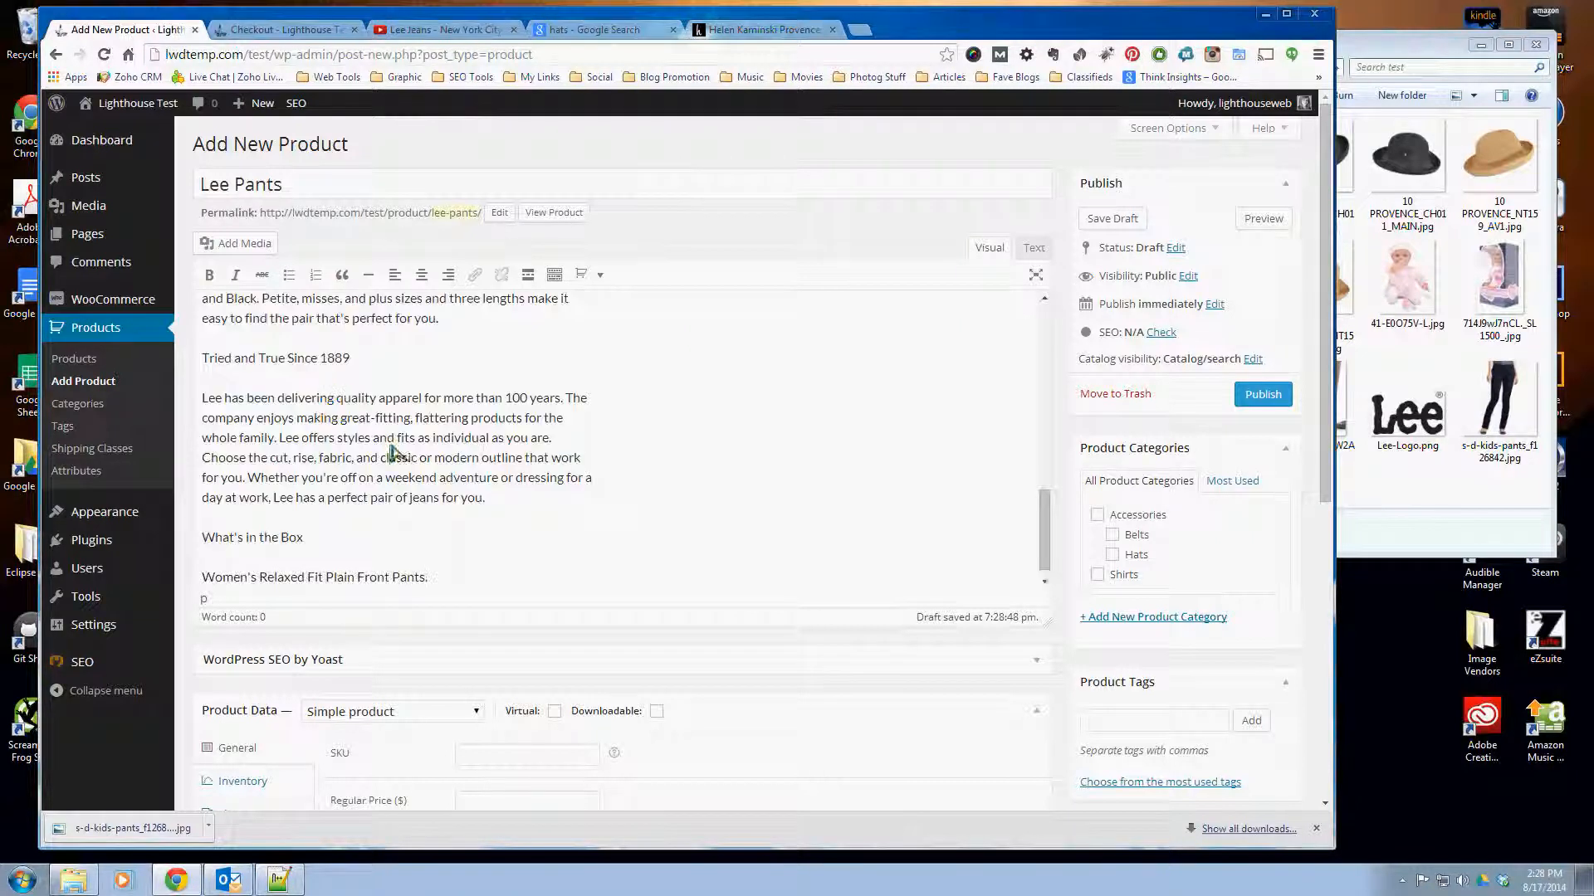
- Format the description line "Relaxed Fit with High Rise" as Heading 3, with the extra formatting options shown
scroll(270, 514, up, 8)
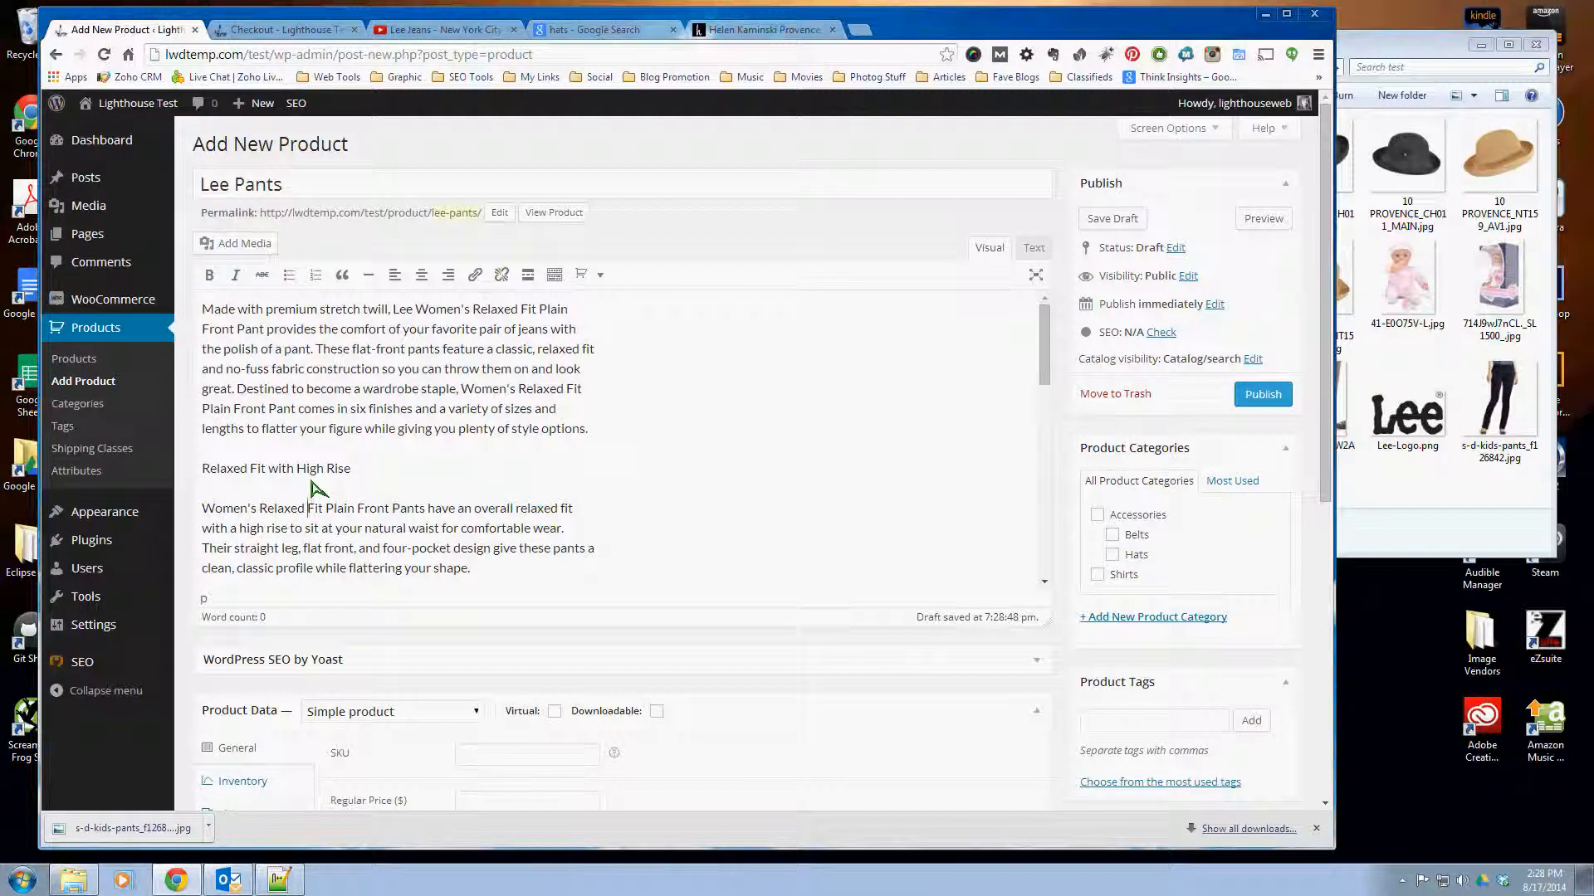
drag(354, 468, 202, 468)
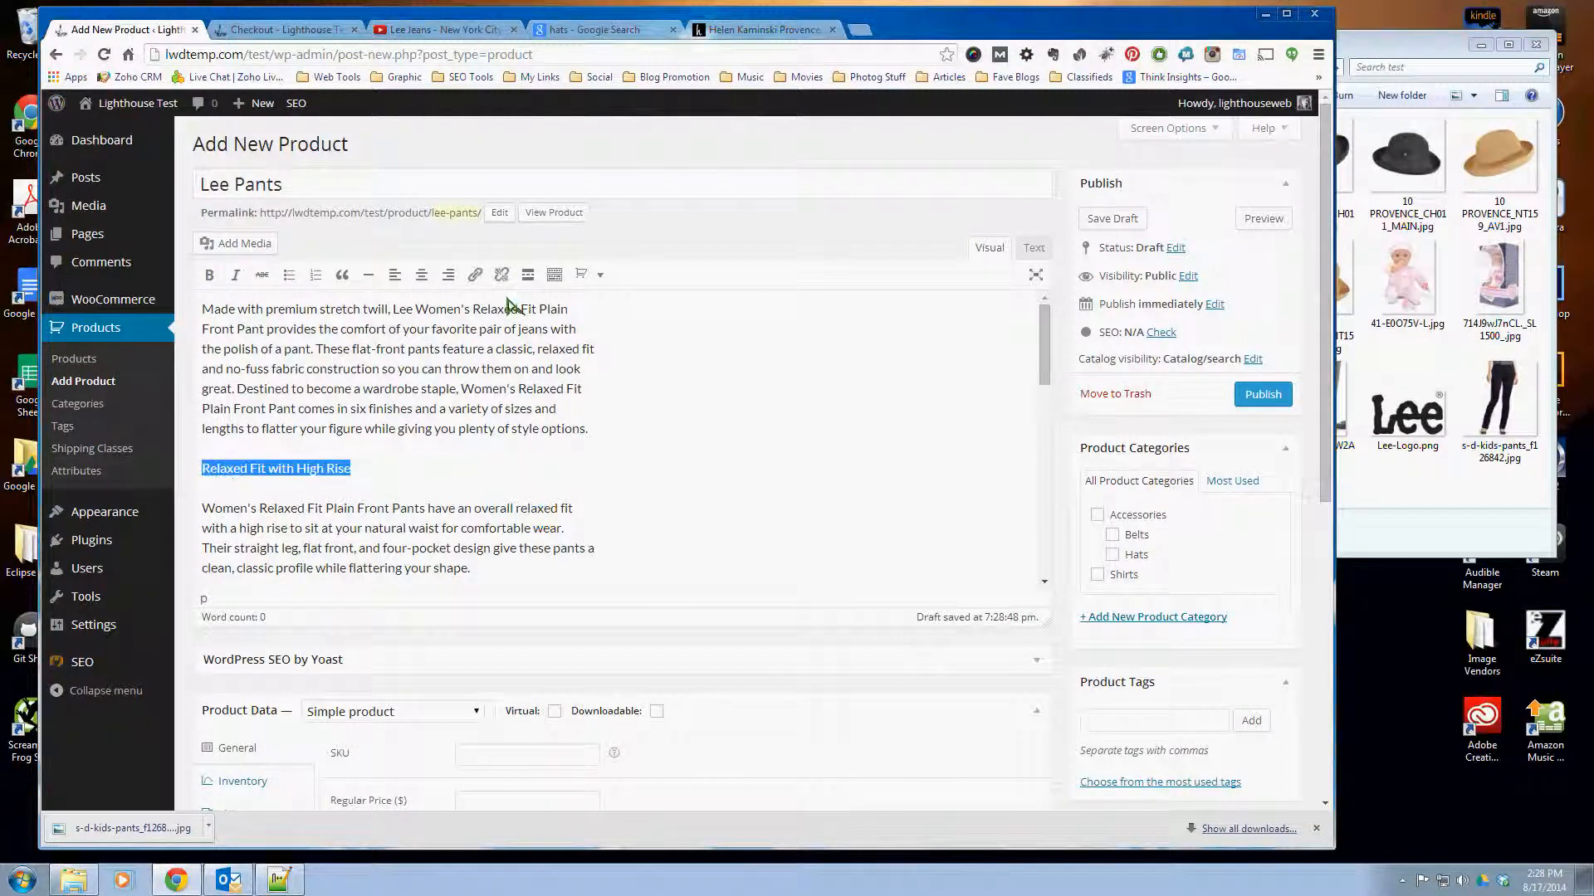
click(554, 275)
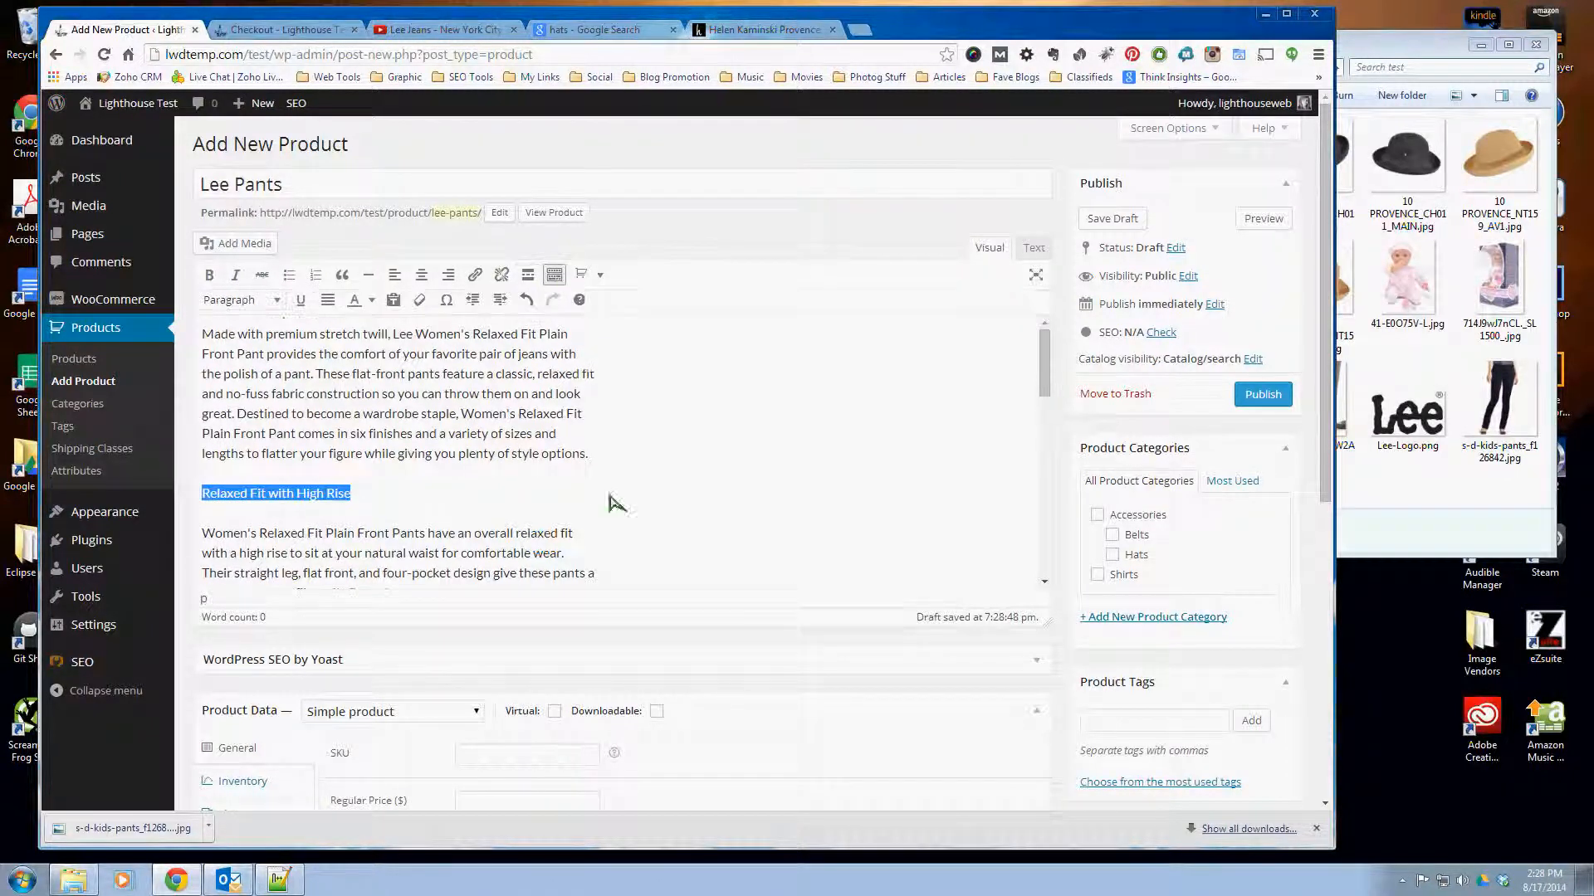
click(276, 299)
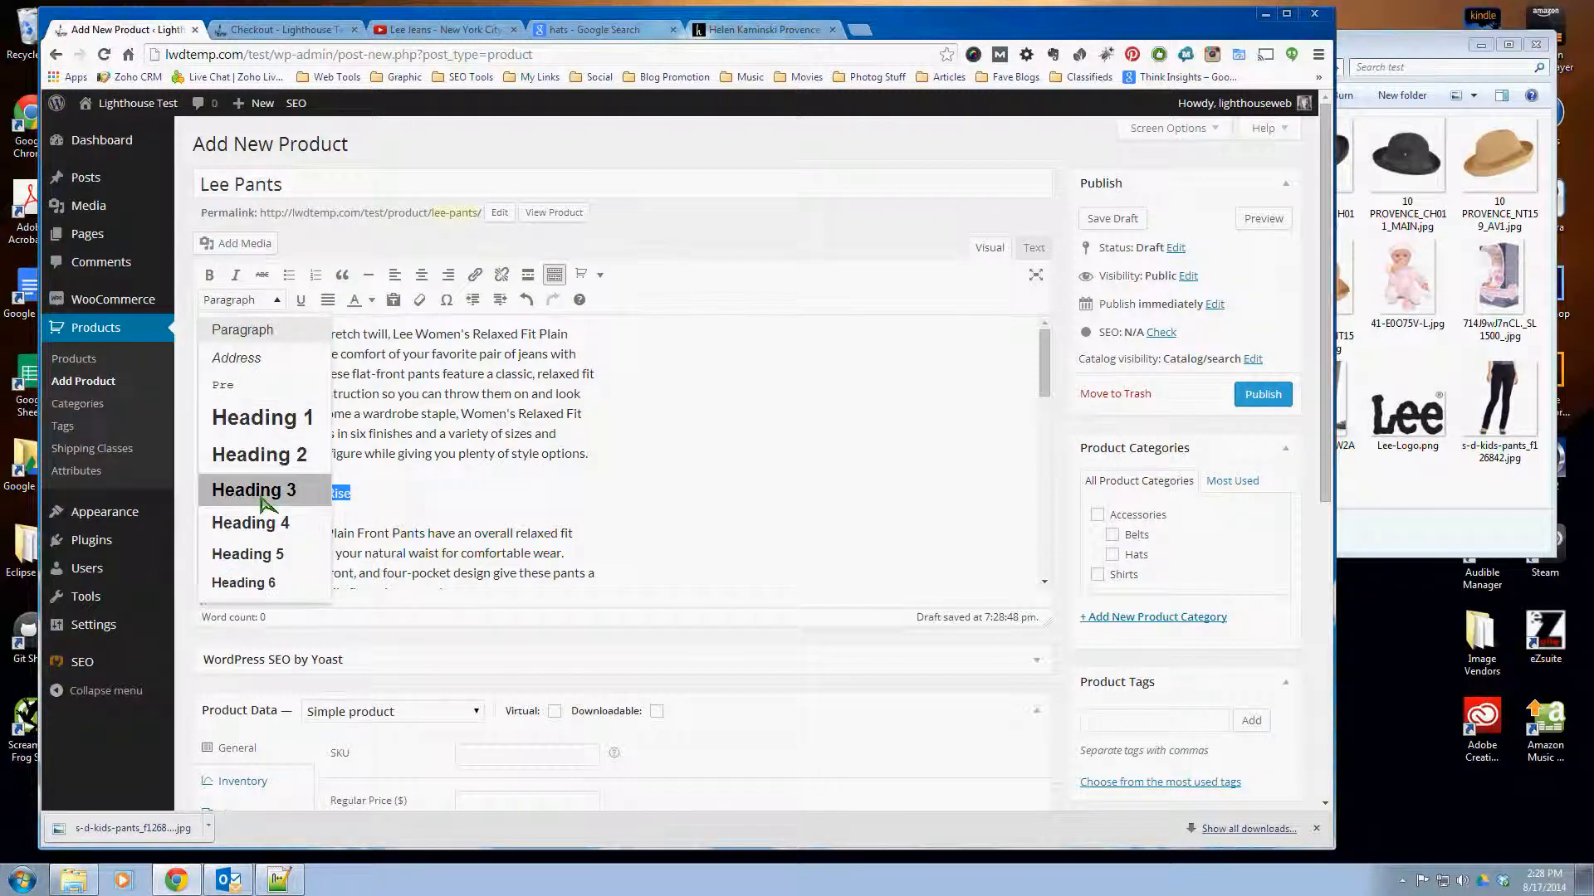
click(264, 491)
click(456, 502)
- Format the description line "Instantly Slims You" as Heading 3
scroll(382, 498, down, 3)
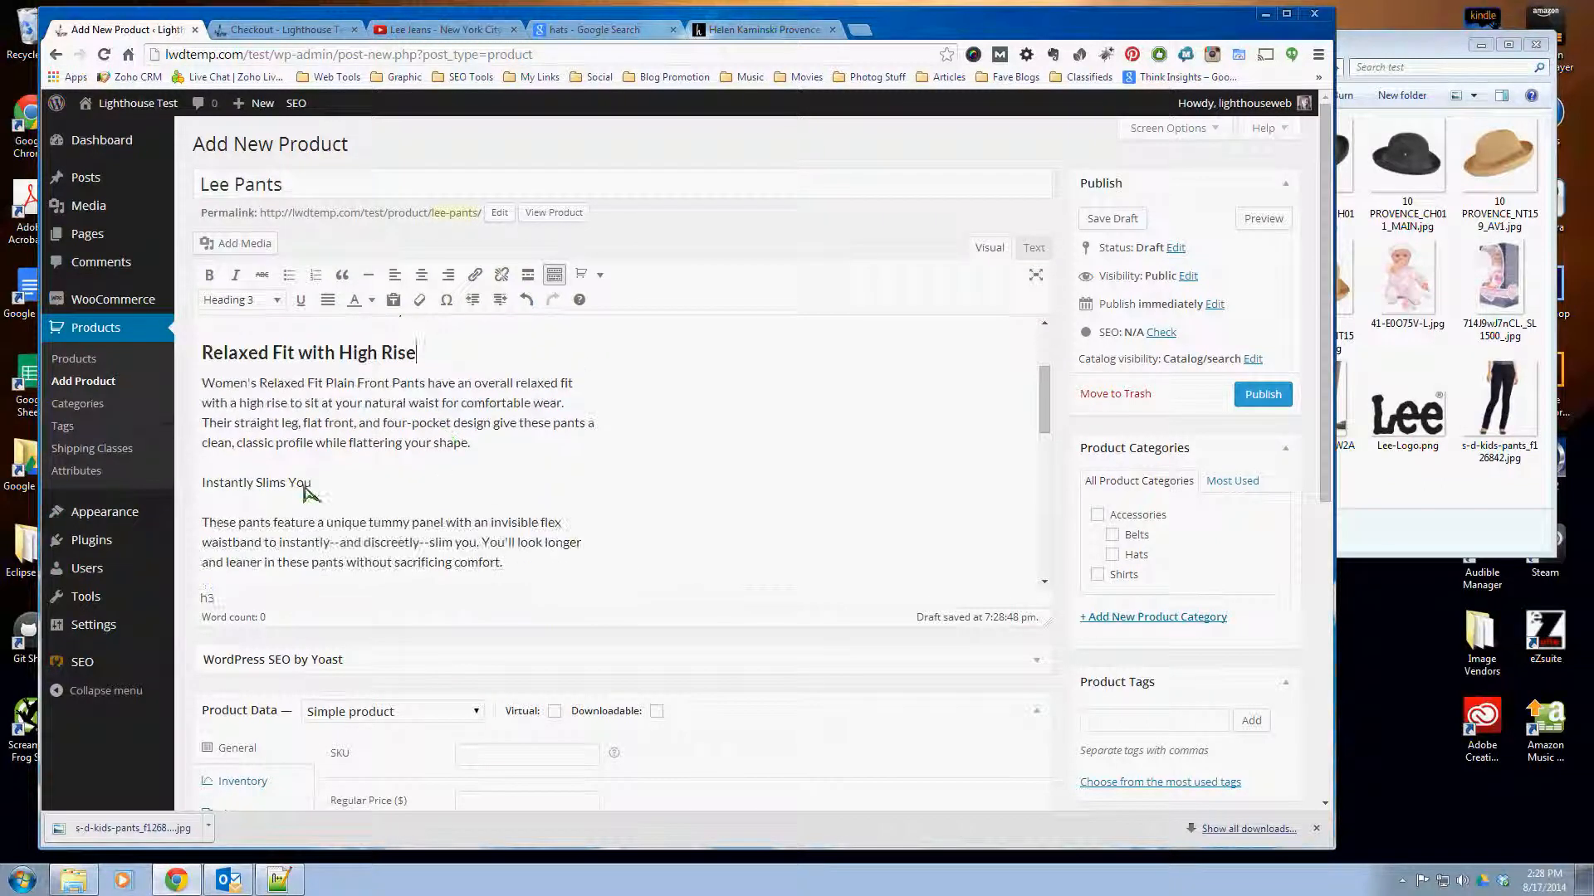
drag(310, 484, 201, 485)
click(257, 301)
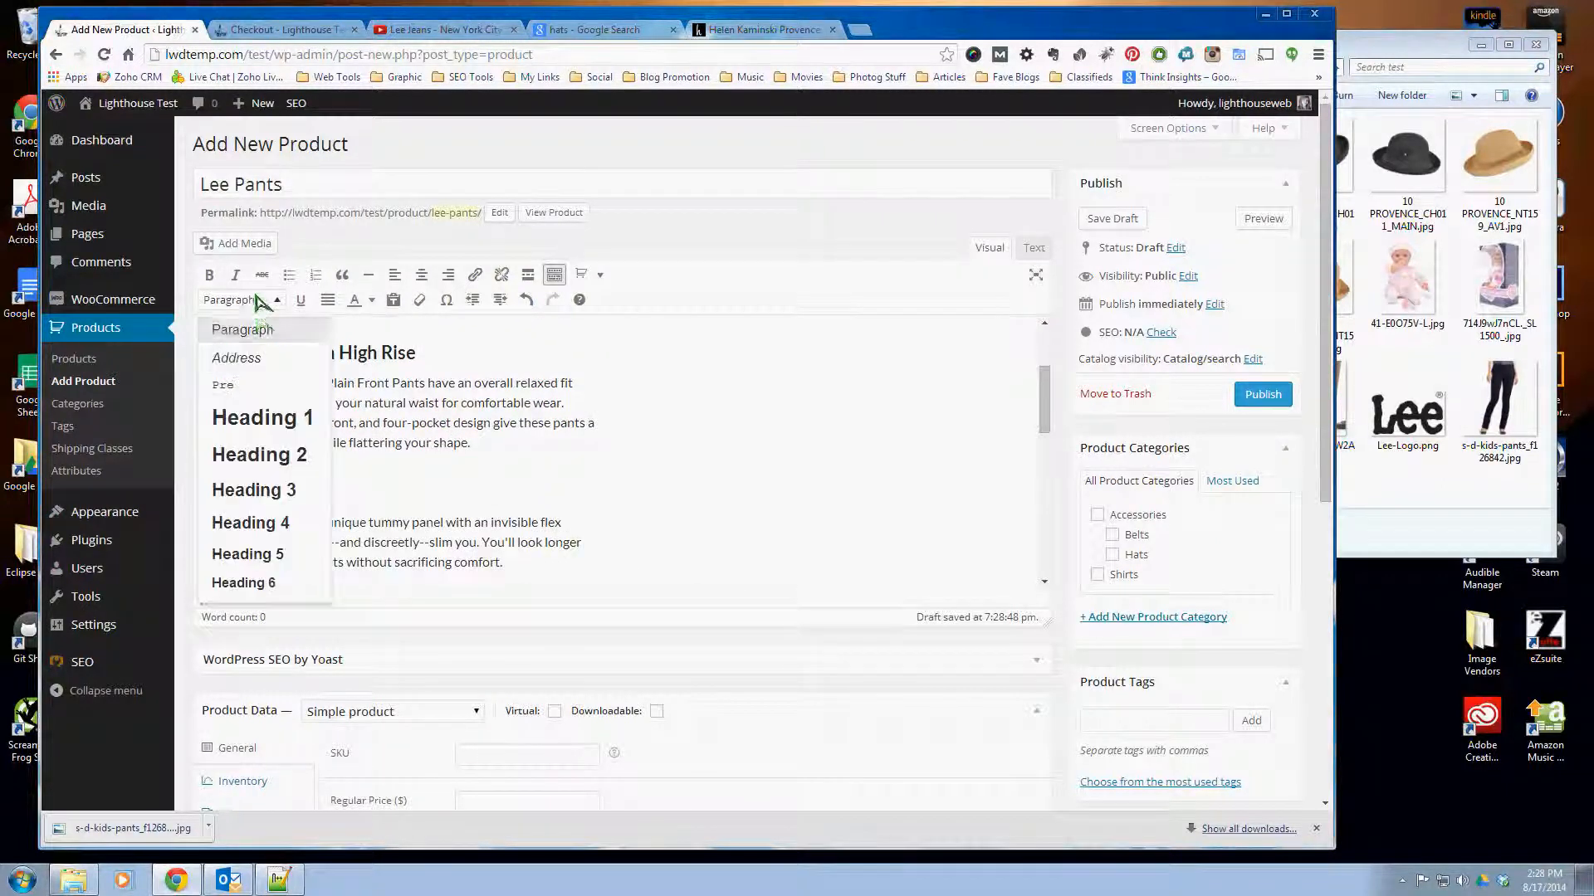
click(274, 490)
click(440, 491)
- Format the description line "Soft, Easy-Care Fabrics" as Heading 3
scroll(438, 490, down, 2)
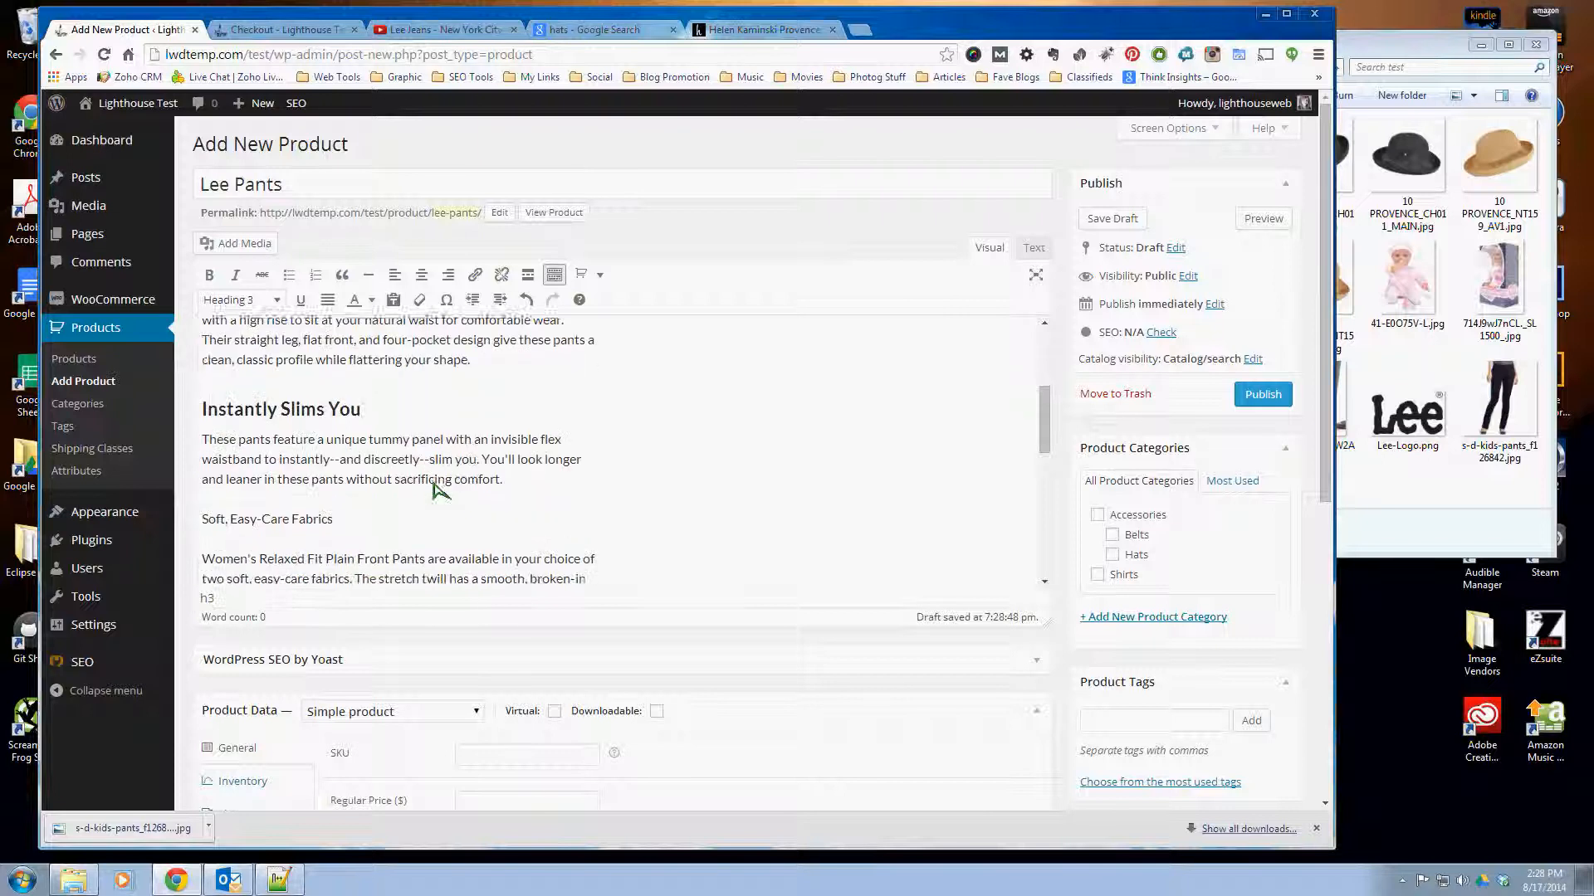
scroll(438, 489, down, 1)
drag(335, 457, 202, 458)
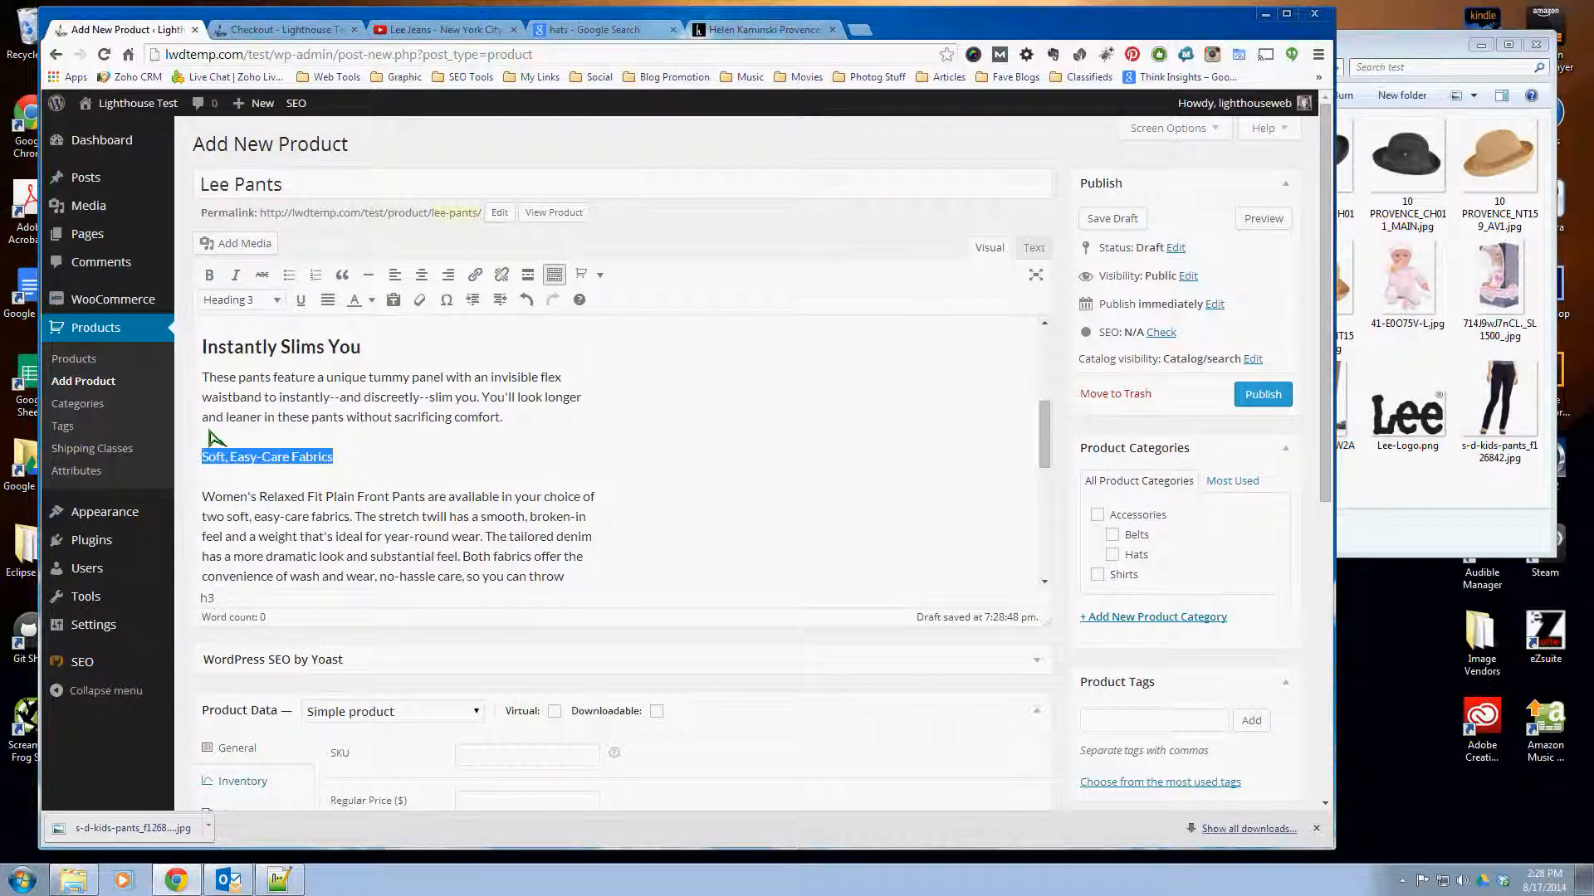
click(257, 302)
click(266, 489)
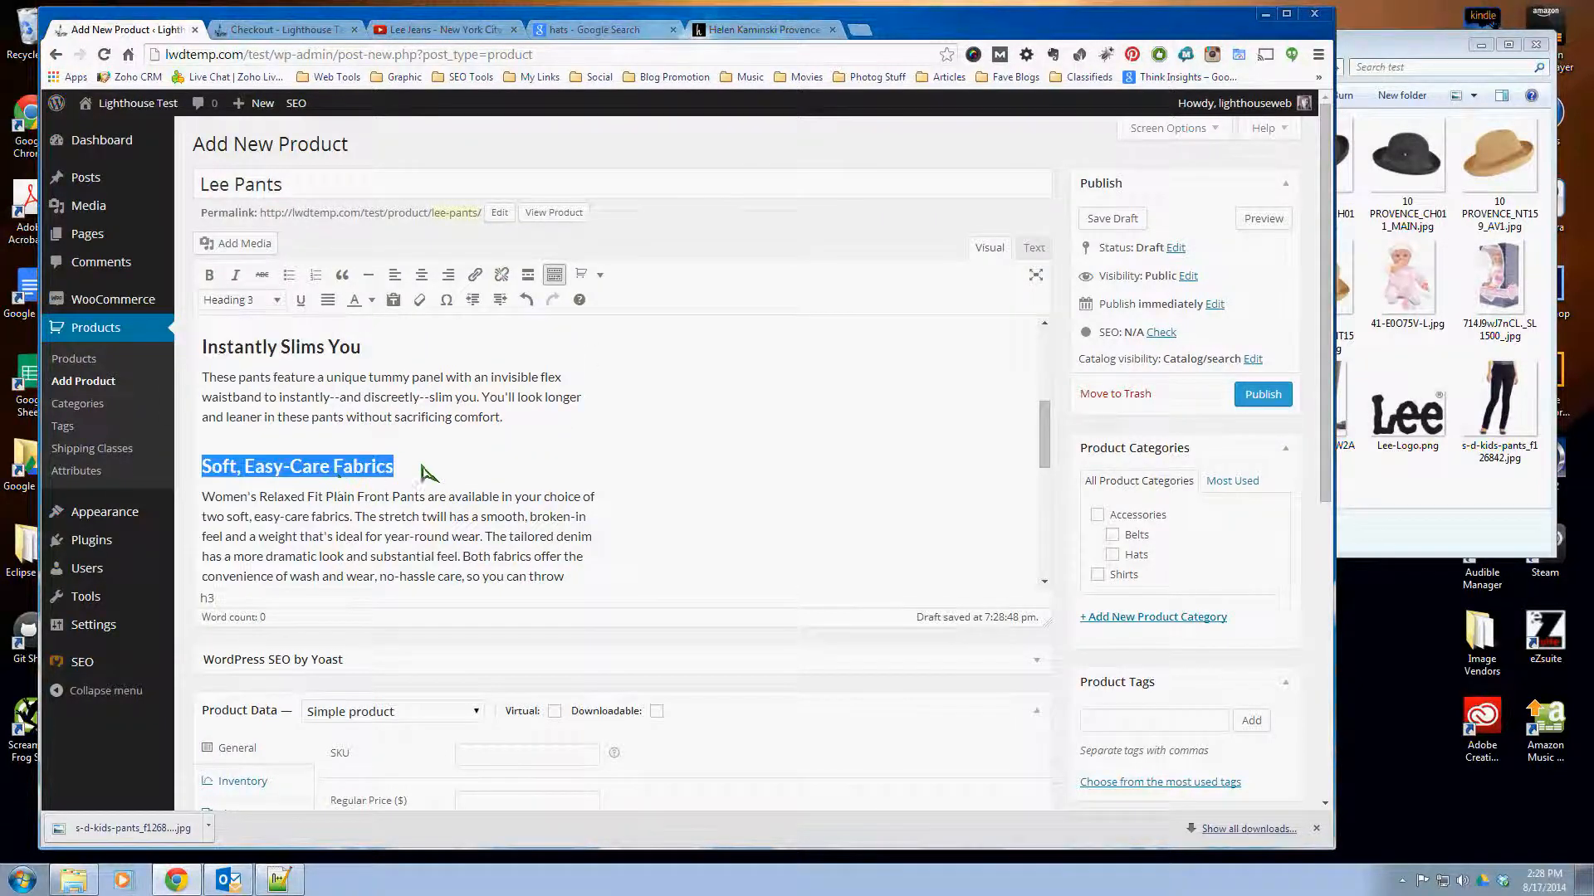
- Format the description line "Variety of Finishes" as Heading 3
scroll(424, 471, down, 3)
drag(325, 470, 200, 469)
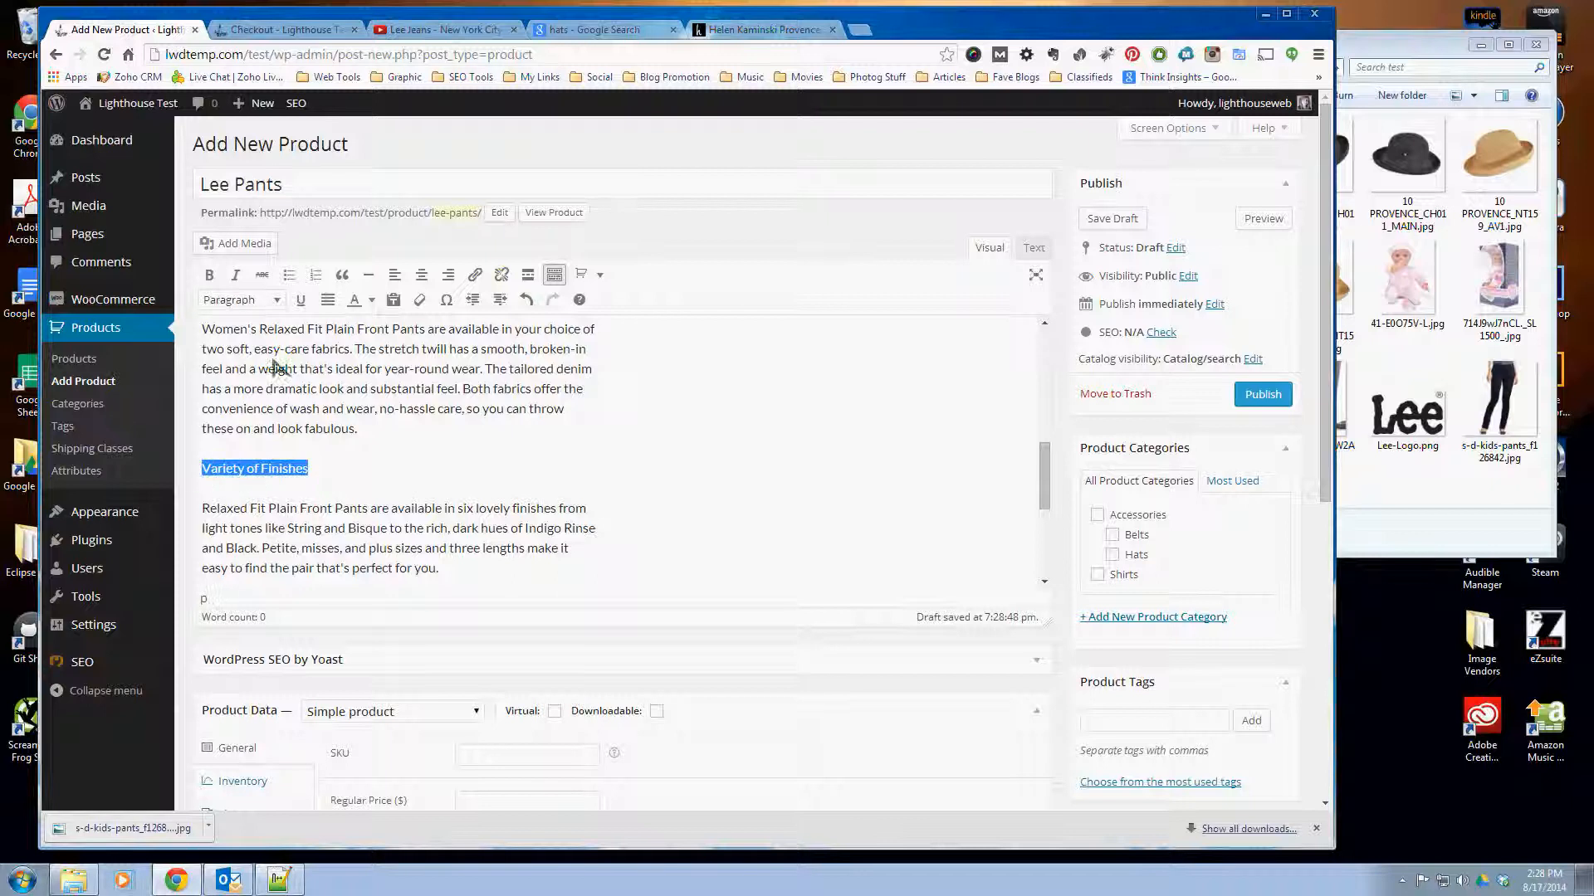
click(257, 300)
click(266, 489)
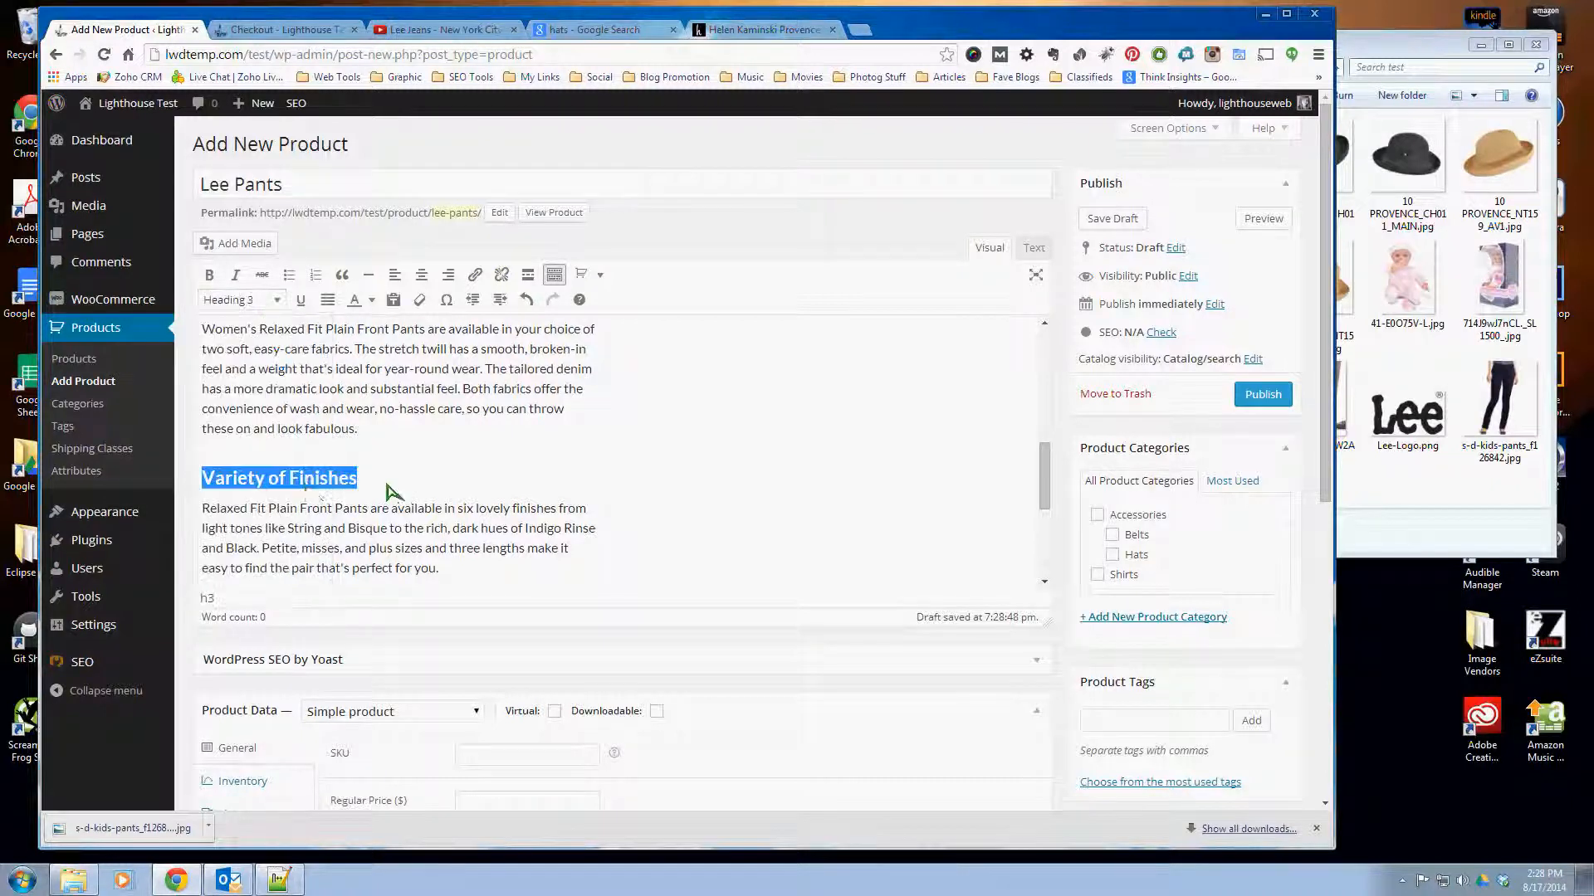
click(391, 490)
- Make the description line "Tried and True Since 1889" bold
scroll(405, 495, down, 3)
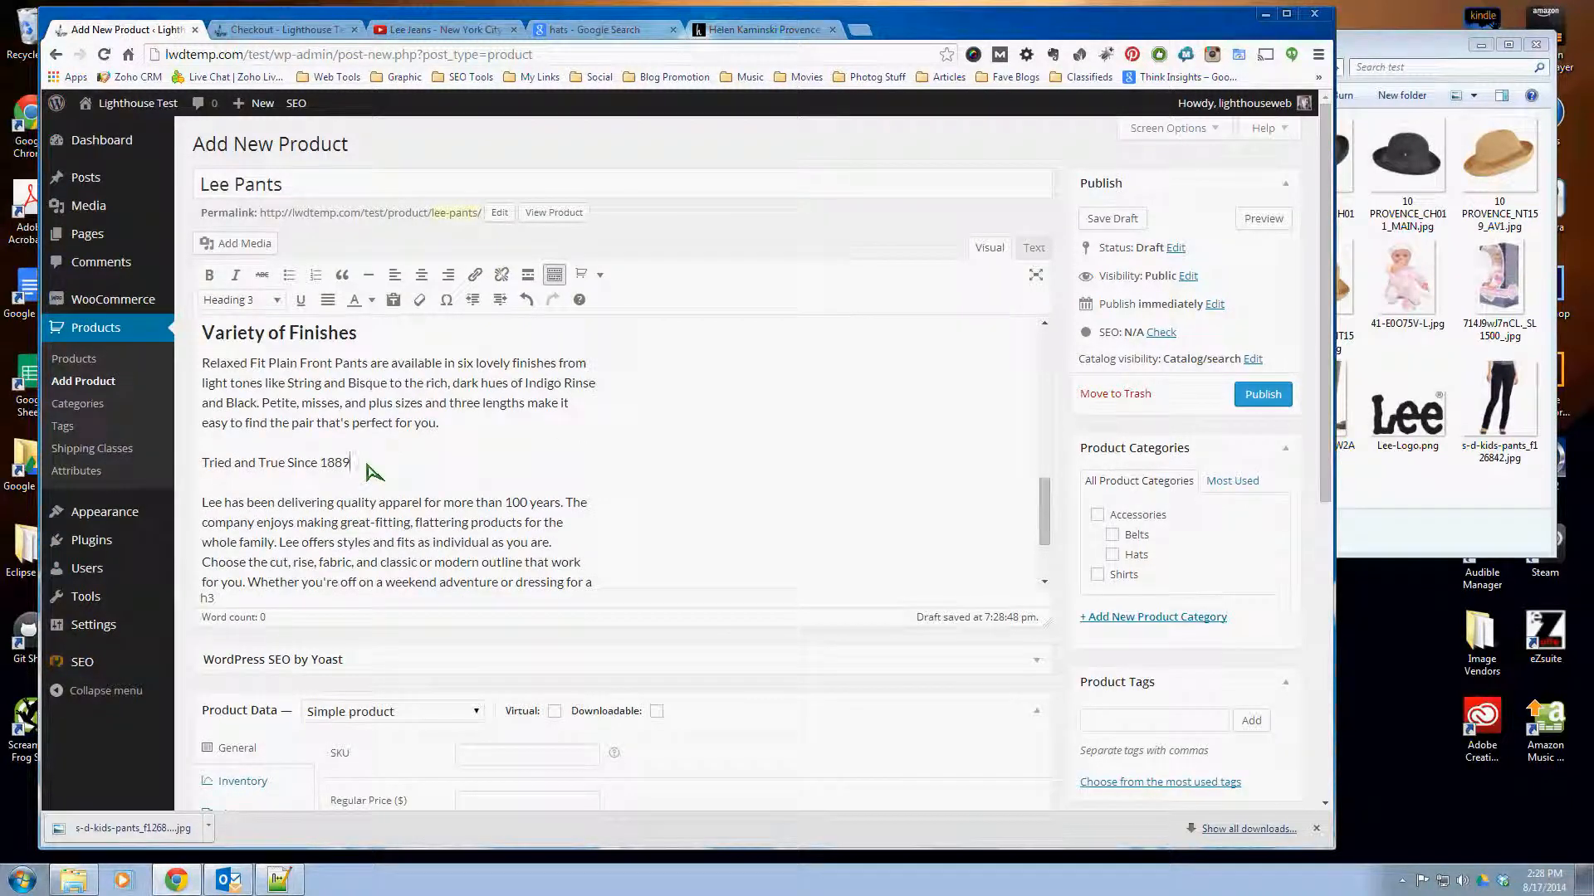
drag(371, 470, 203, 469)
click(210, 274)
click(417, 527)
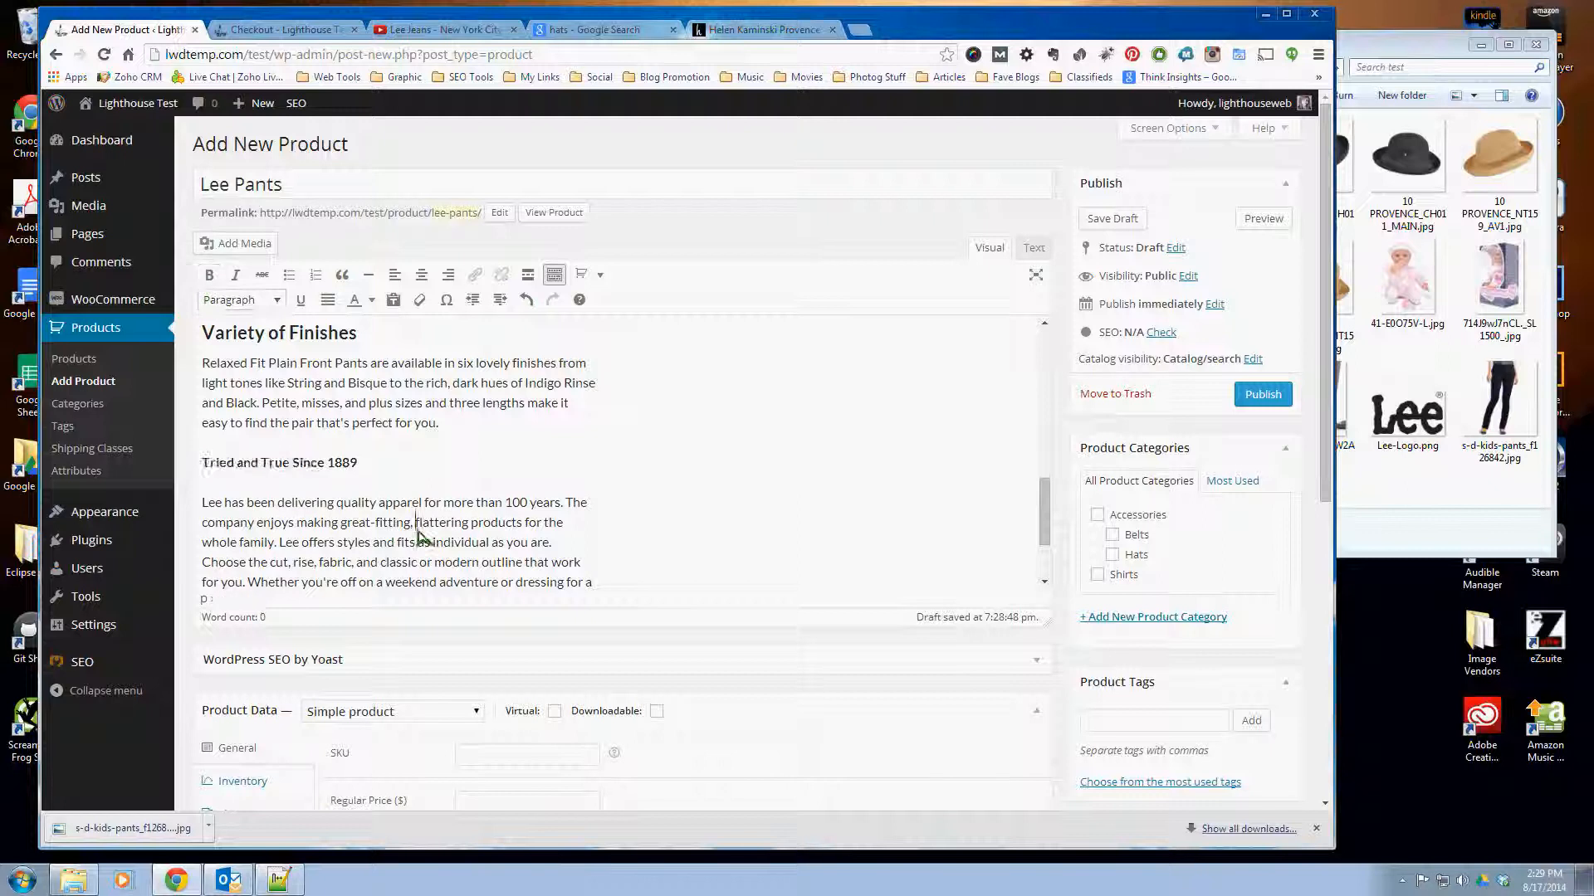
- Format the line "What's in the Box" near the end of the description as Heading 3
scroll(287, 492, down, 3)
drag(322, 503, 203, 504)
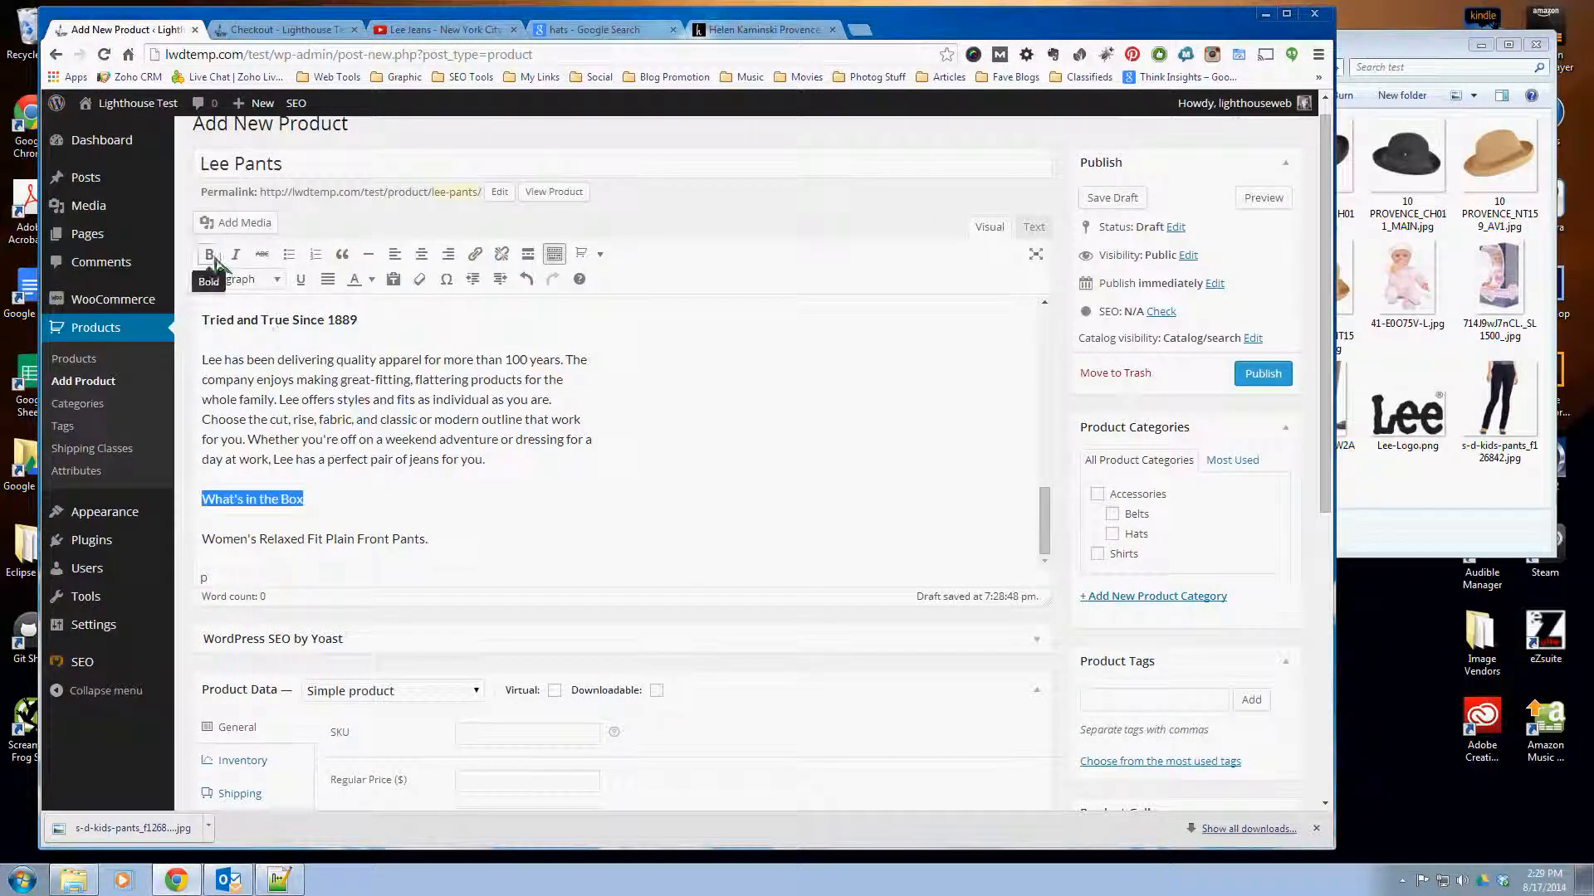
click(257, 279)
click(274, 466)
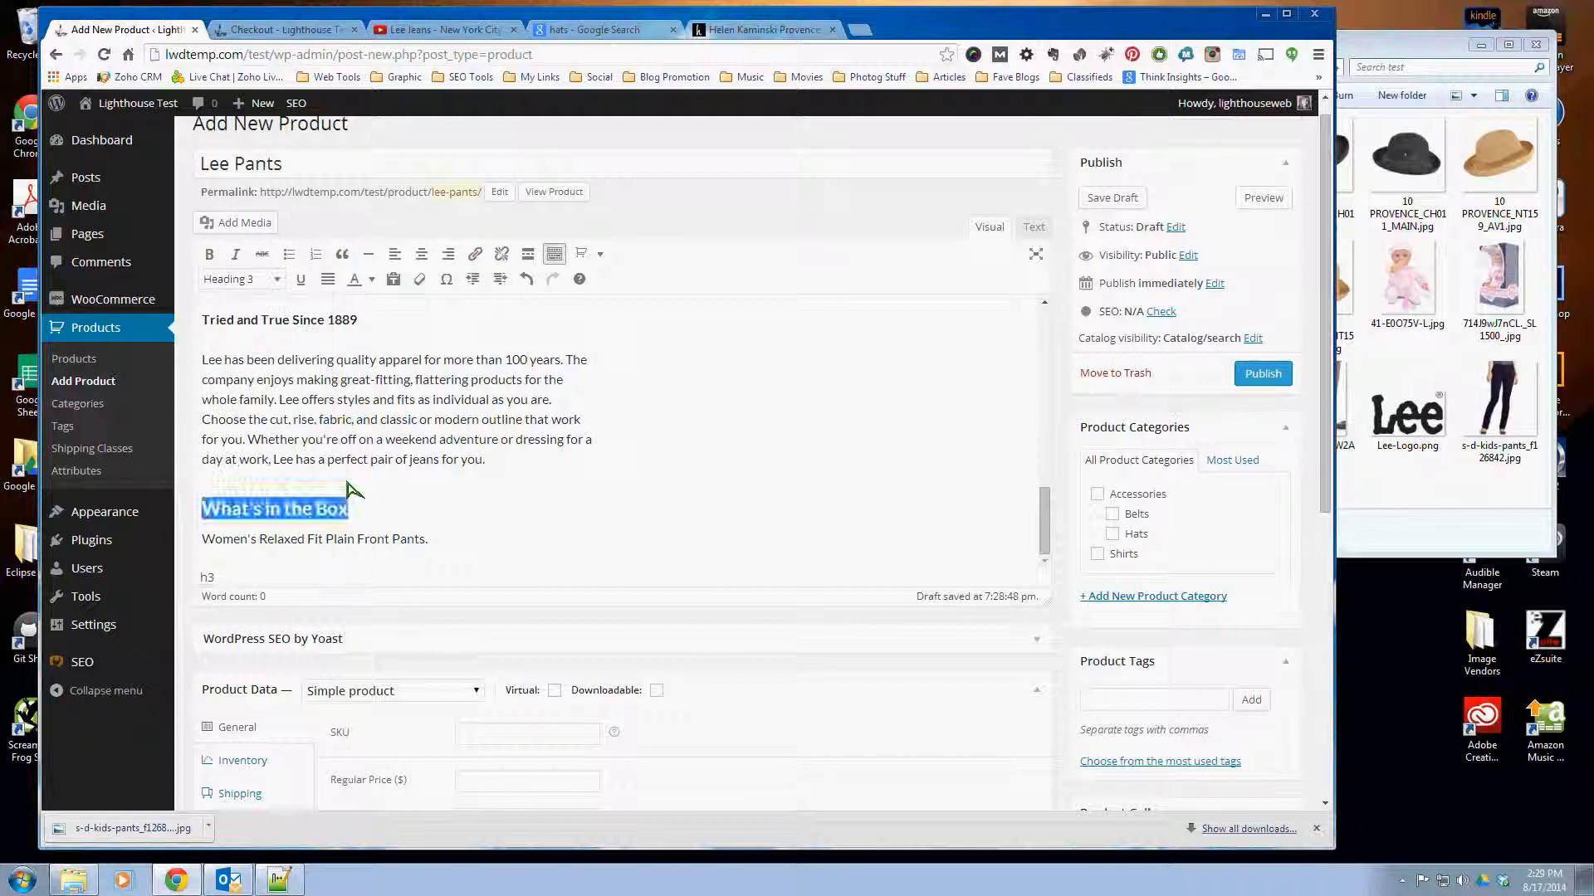
click(445, 507)
- Review the formatted product description from its opening paragraph through its section headings
scroll(307, 541, down, 5)
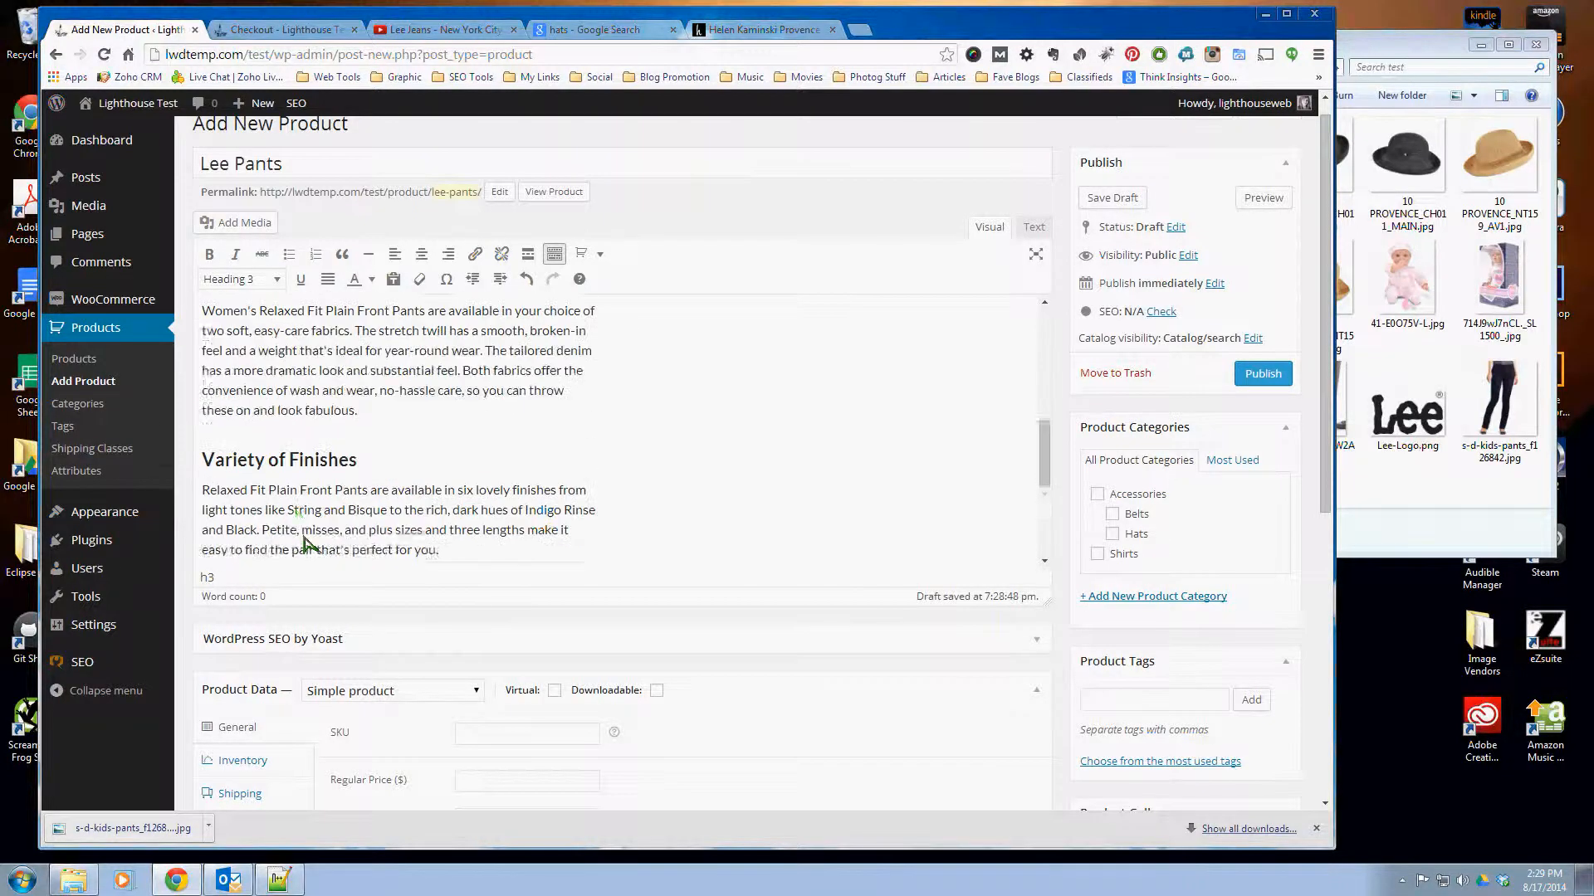
scroll(300, 544, up, 3)
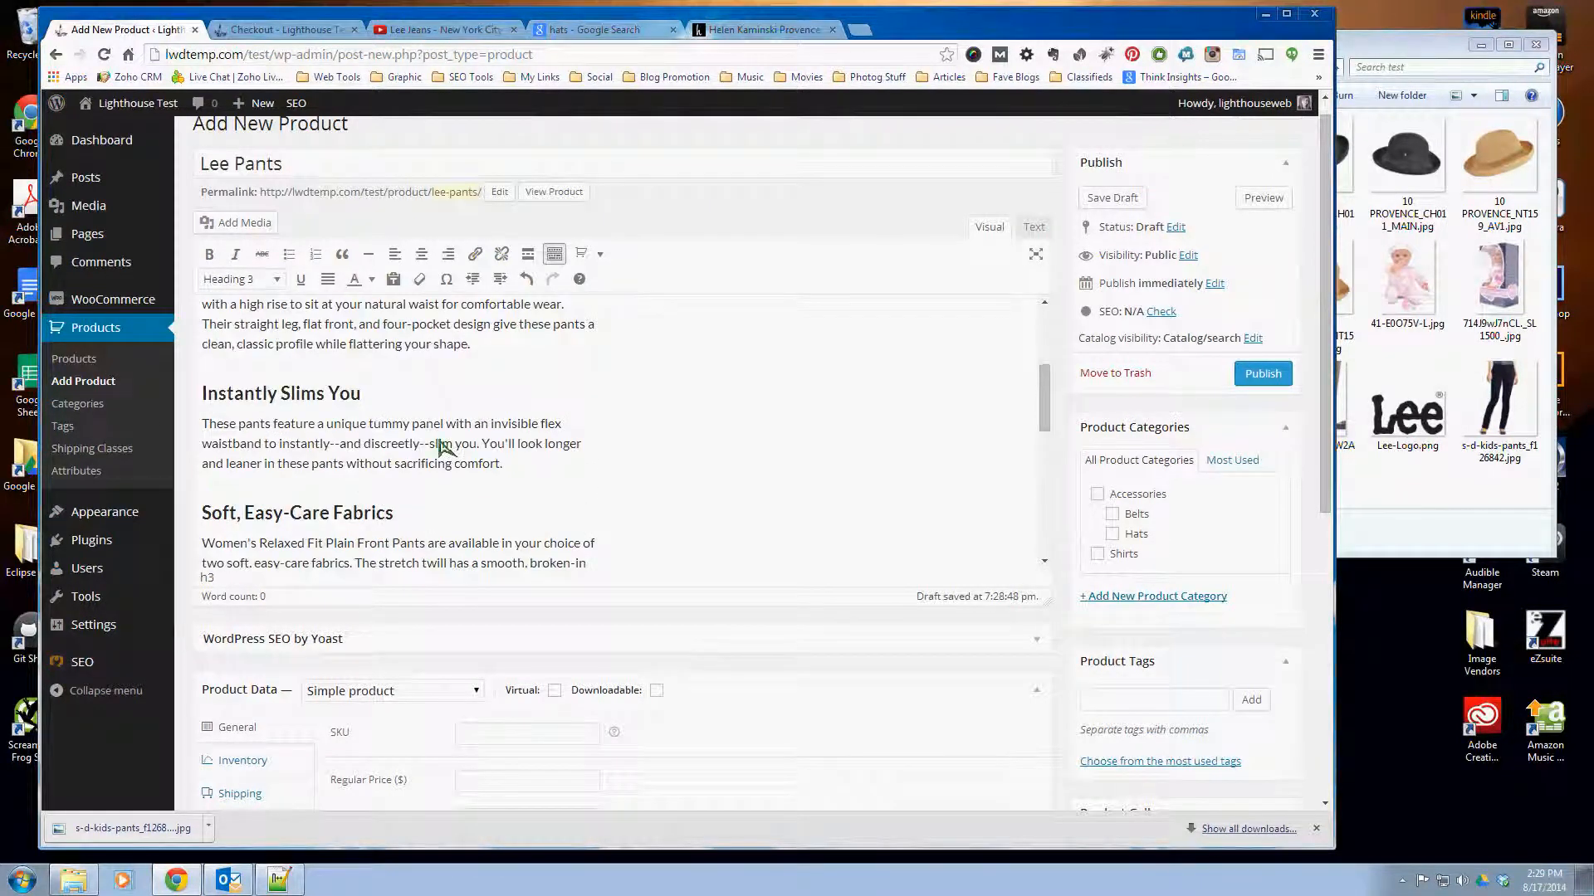
scroll(442, 447, up, 4)
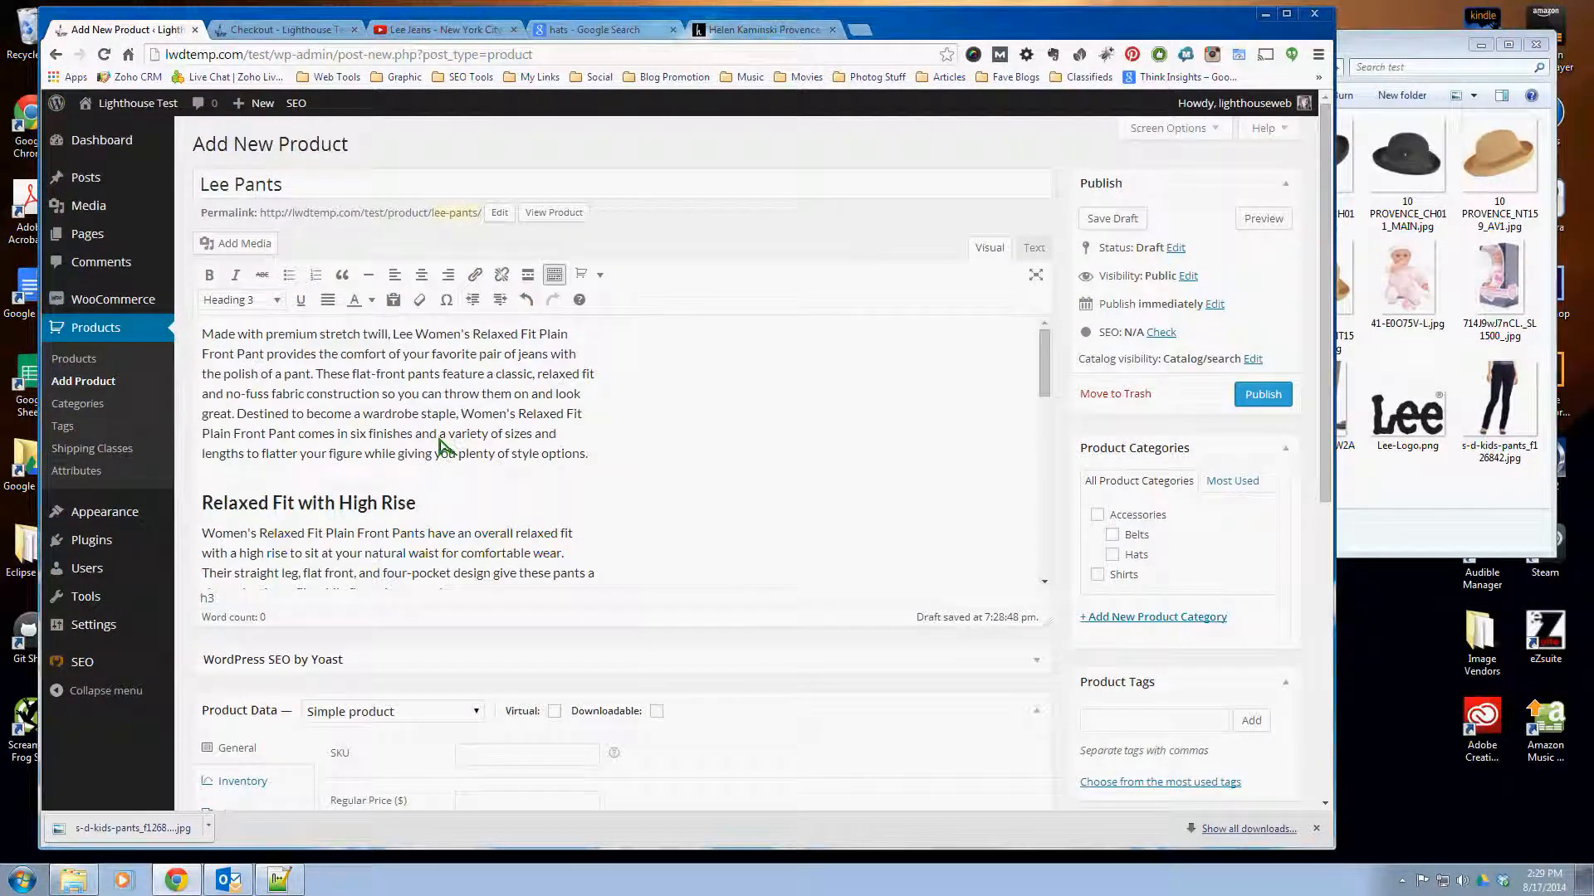
click(439, 414)
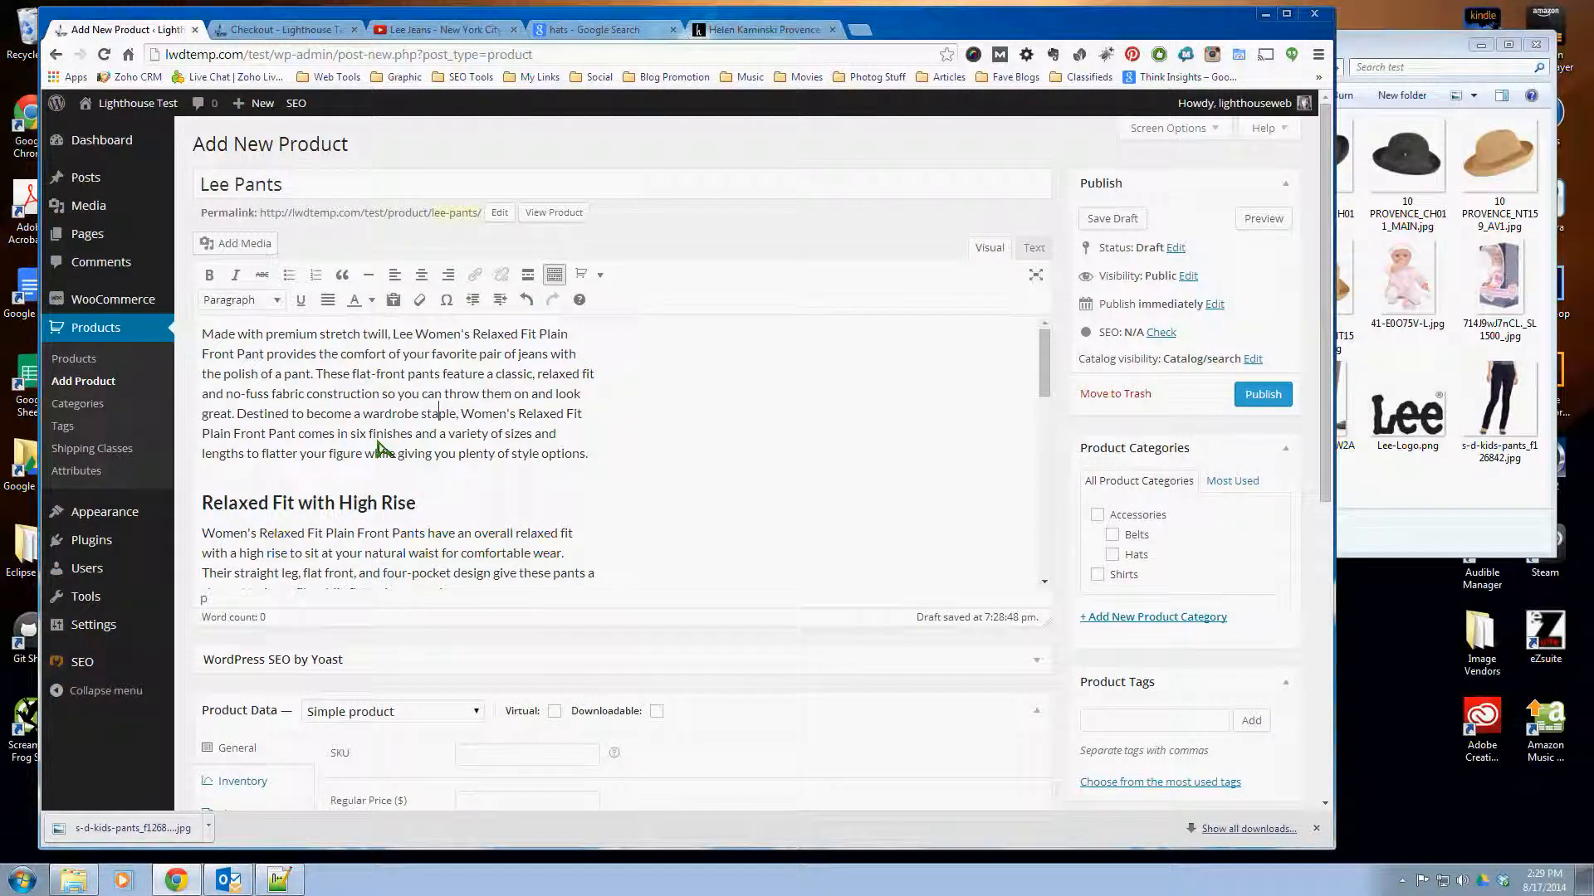
scroll(313, 415, down, 3)
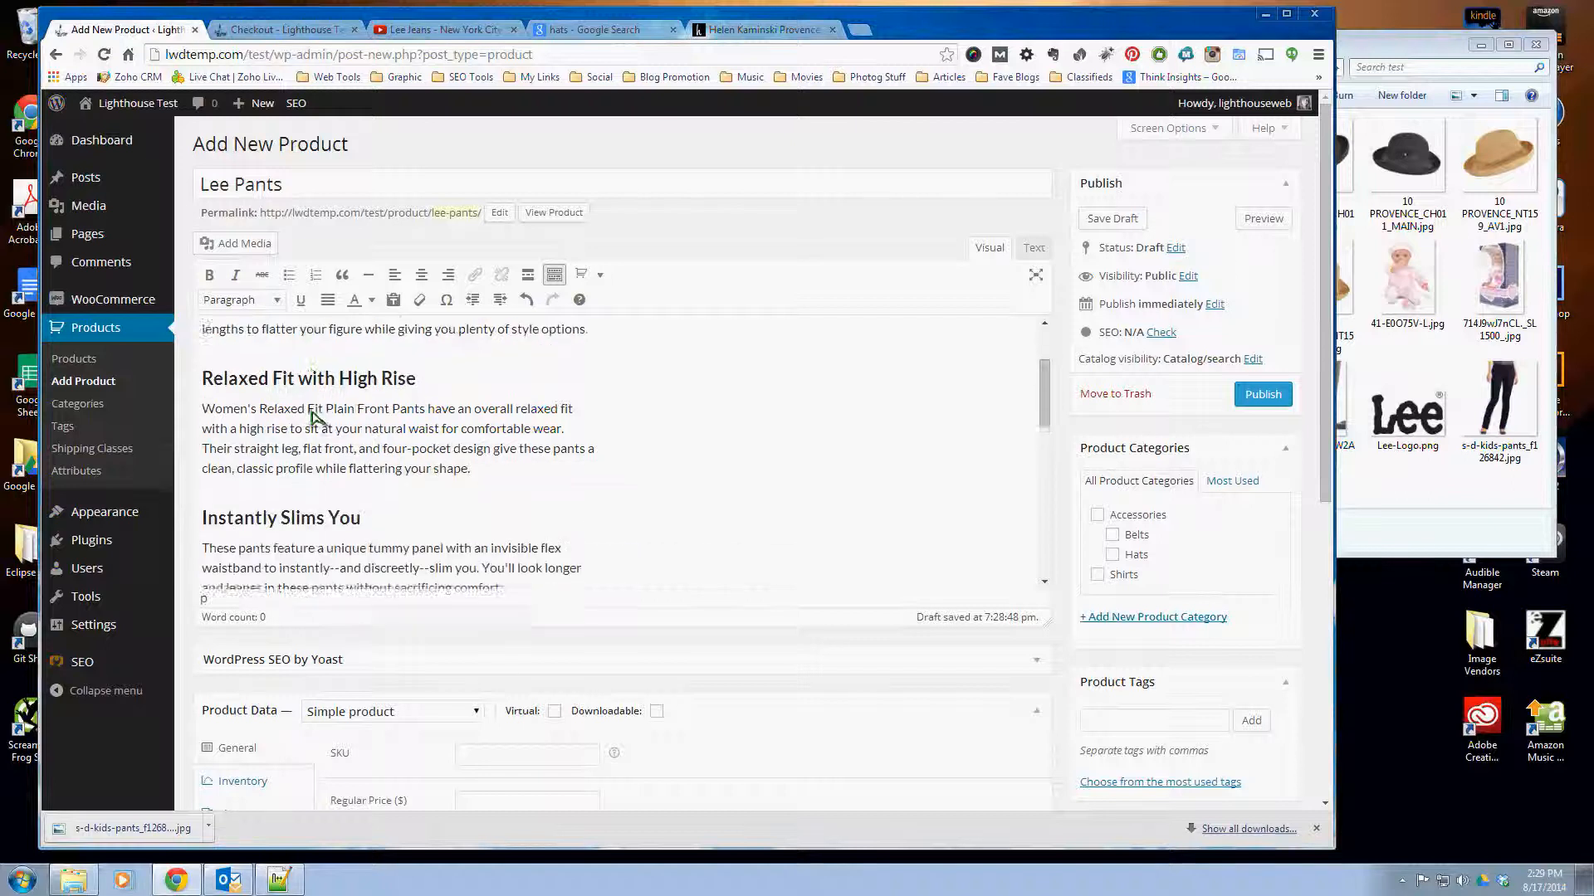
scroll(313, 416, down, 3)
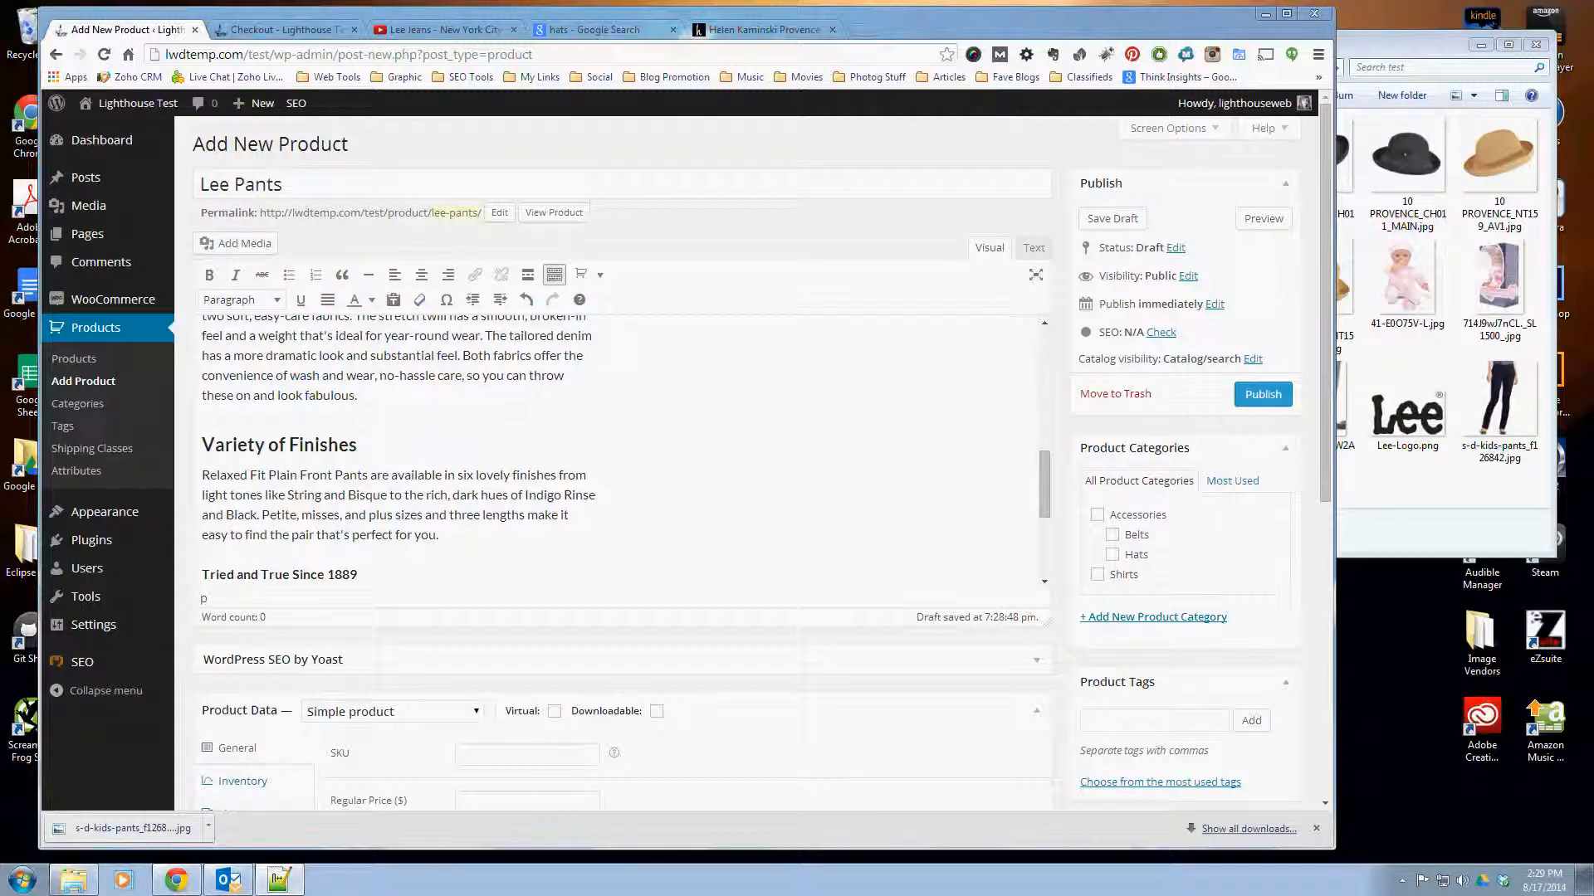
- Paste the copied fabric, care and fit details into the Product Short Description and check the text
scroll(760, 733, down, 1)
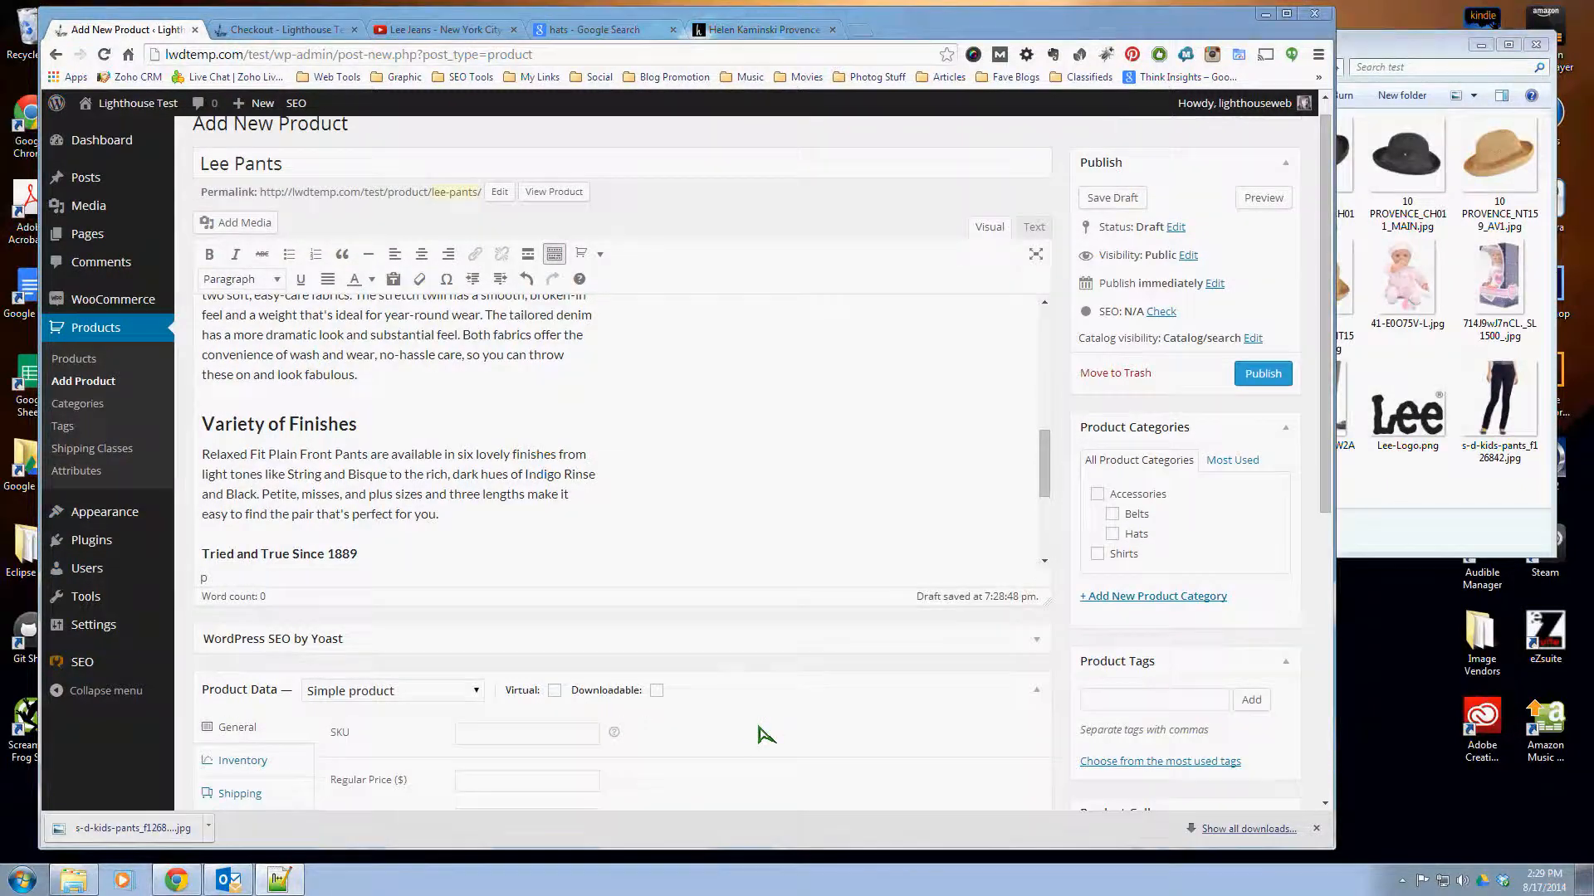
scroll(760, 733, down, 5)
right_click(278, 629)
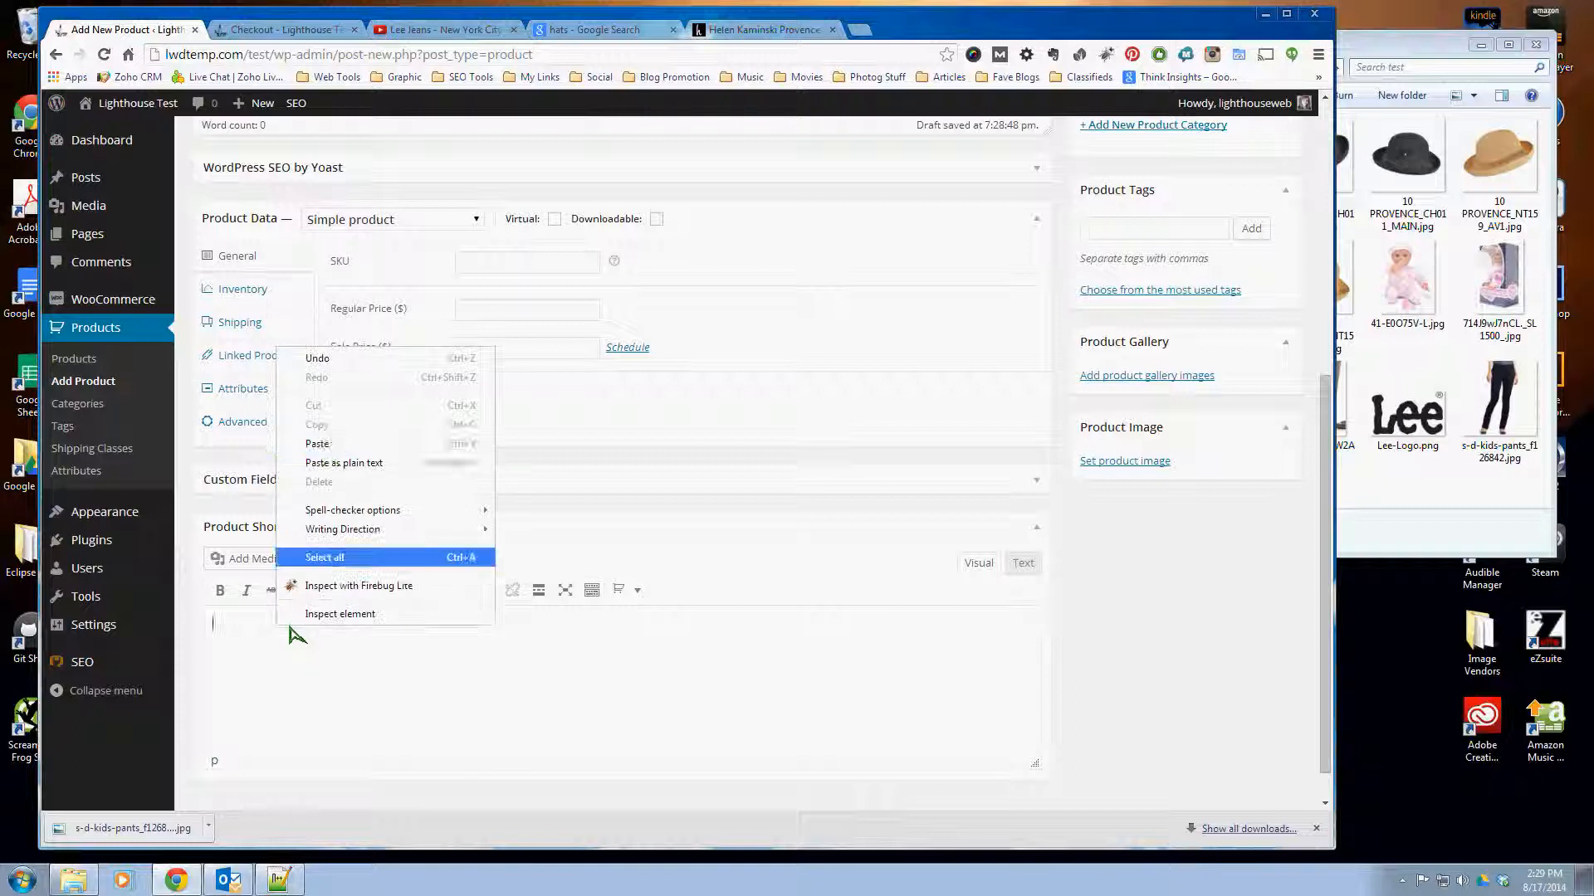
click(321, 446)
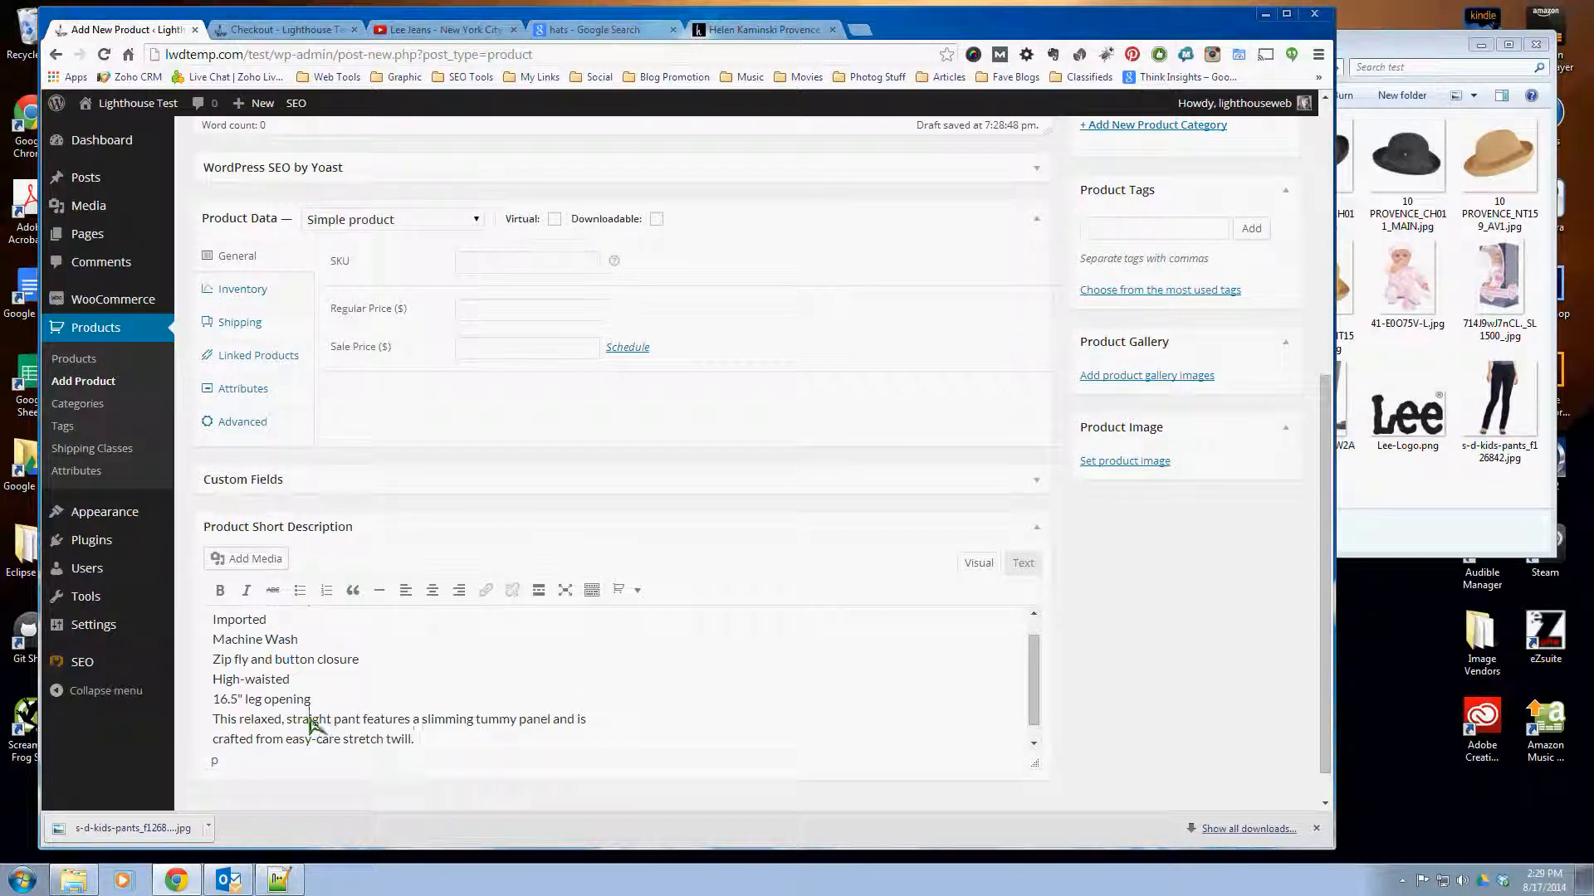
scroll(313, 724, up, 3)
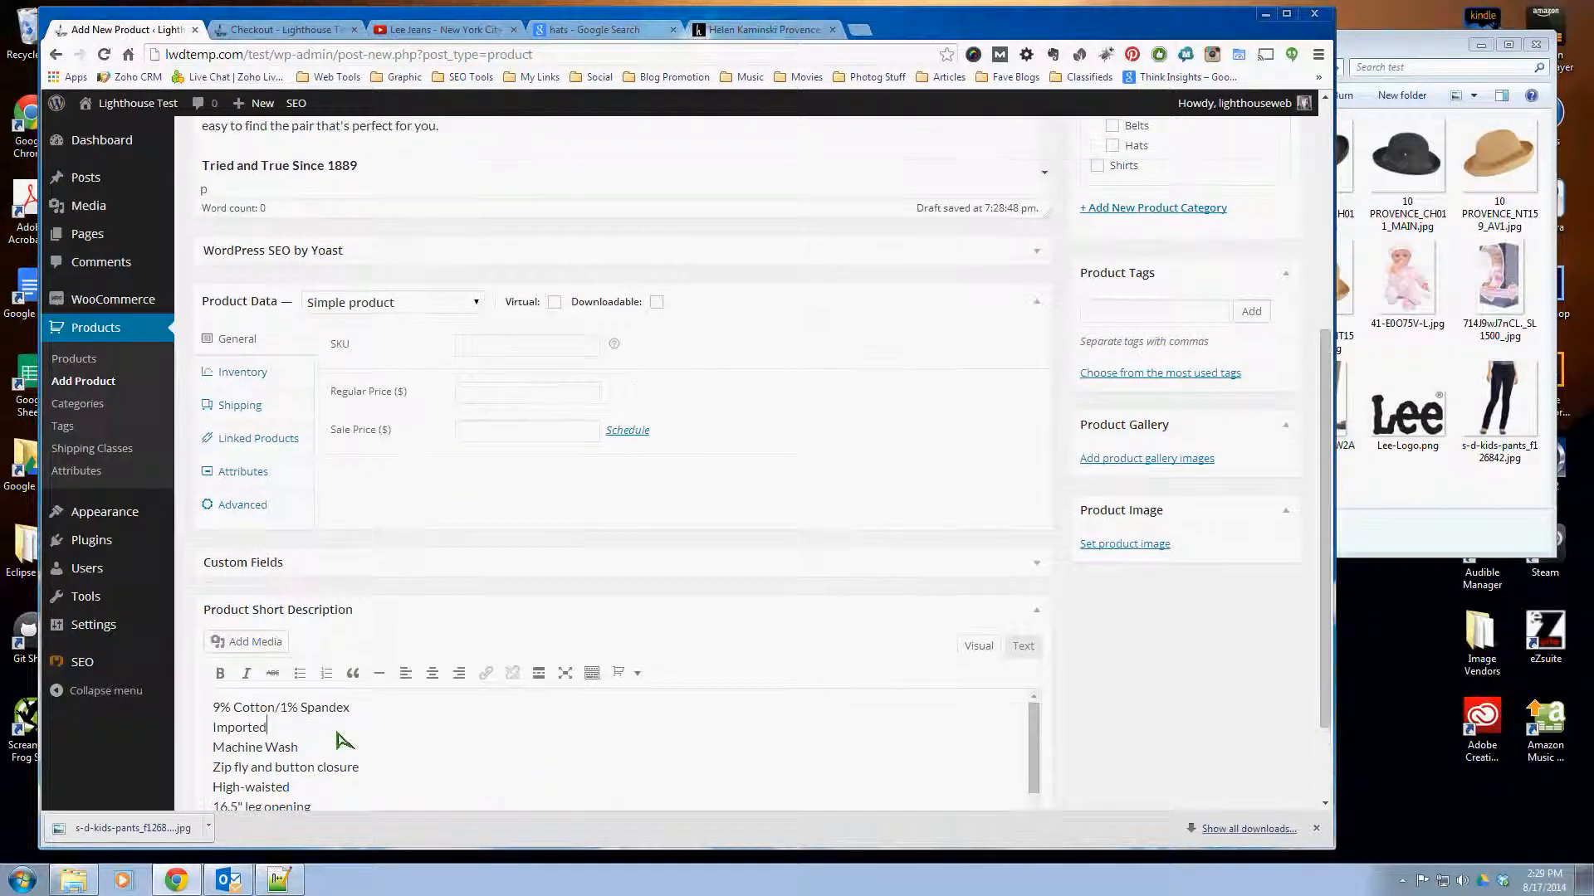
scroll(338, 737, down, 4)
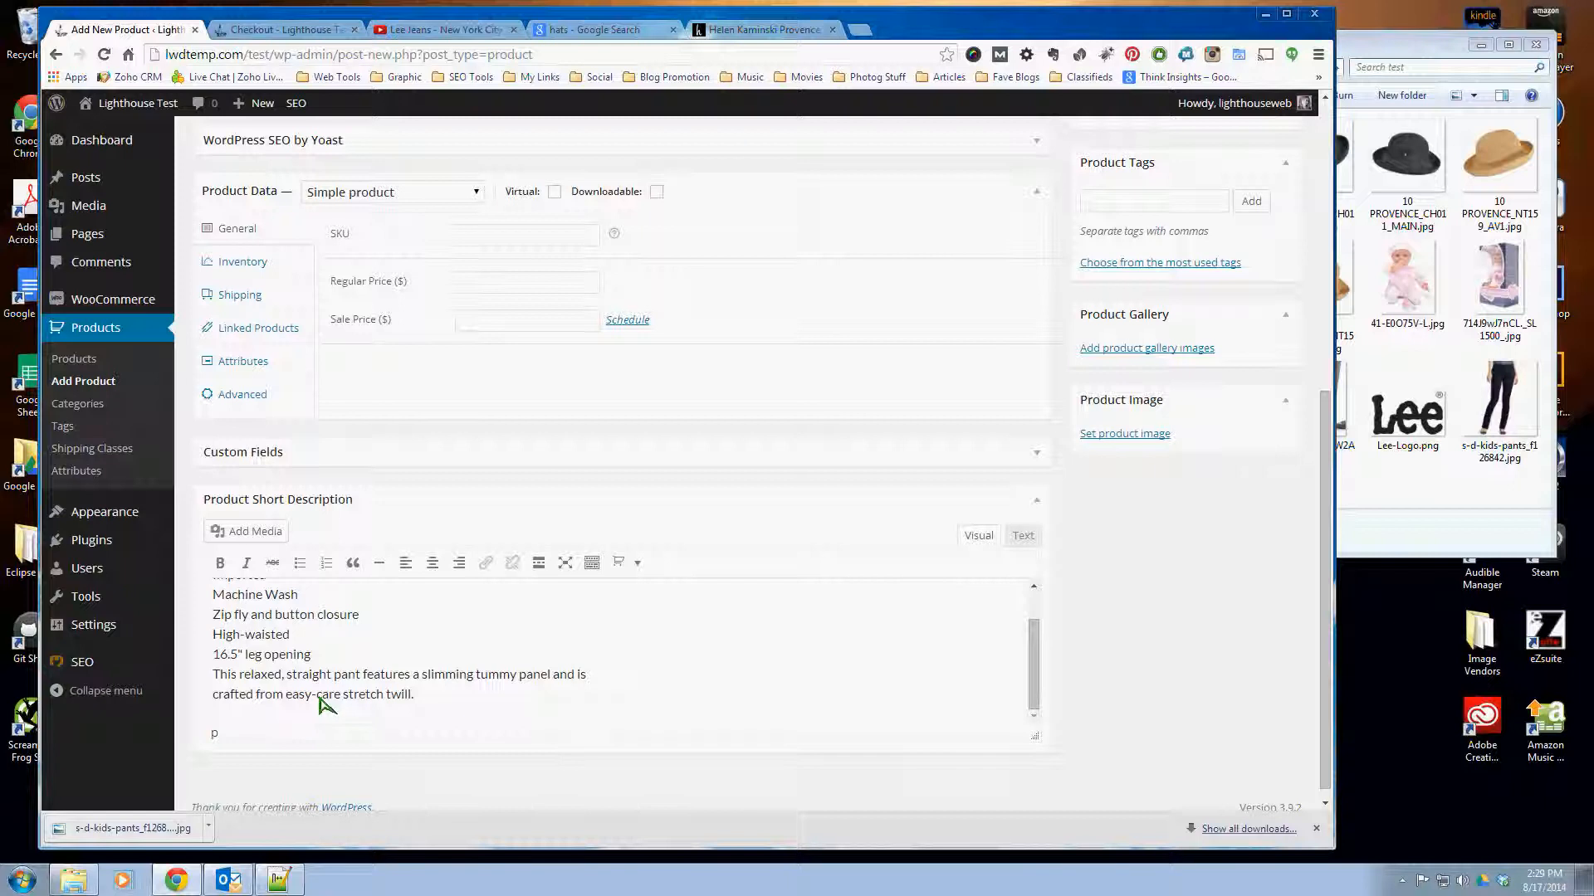
- Create a new top-level product category named Pants and assign it to the product
scroll(1103, 671, up, 4)
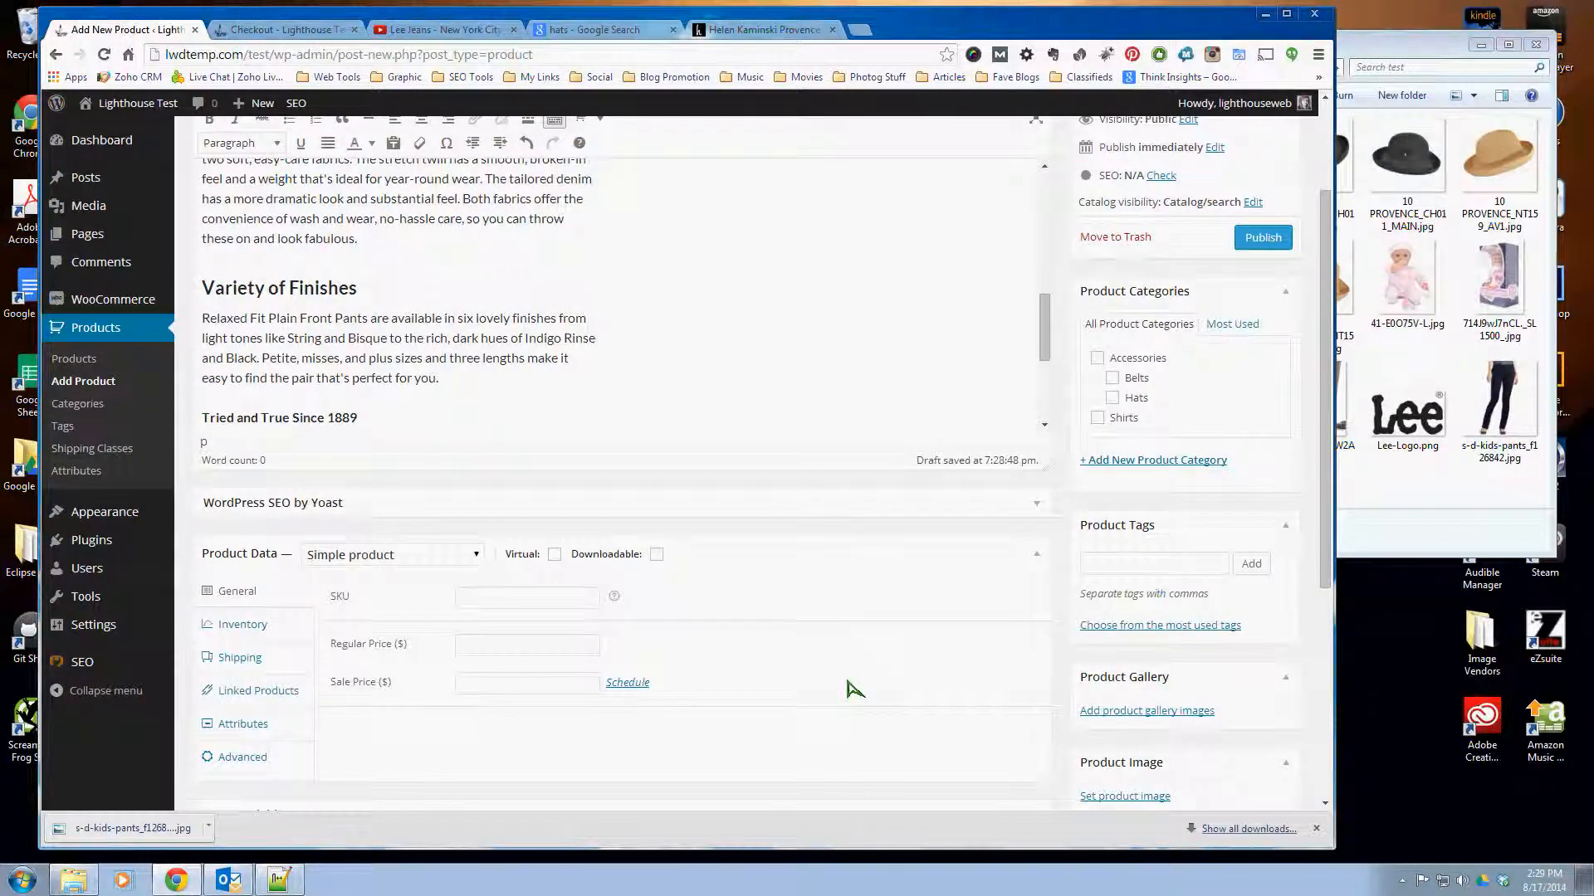
scroll(851, 689, up, 2)
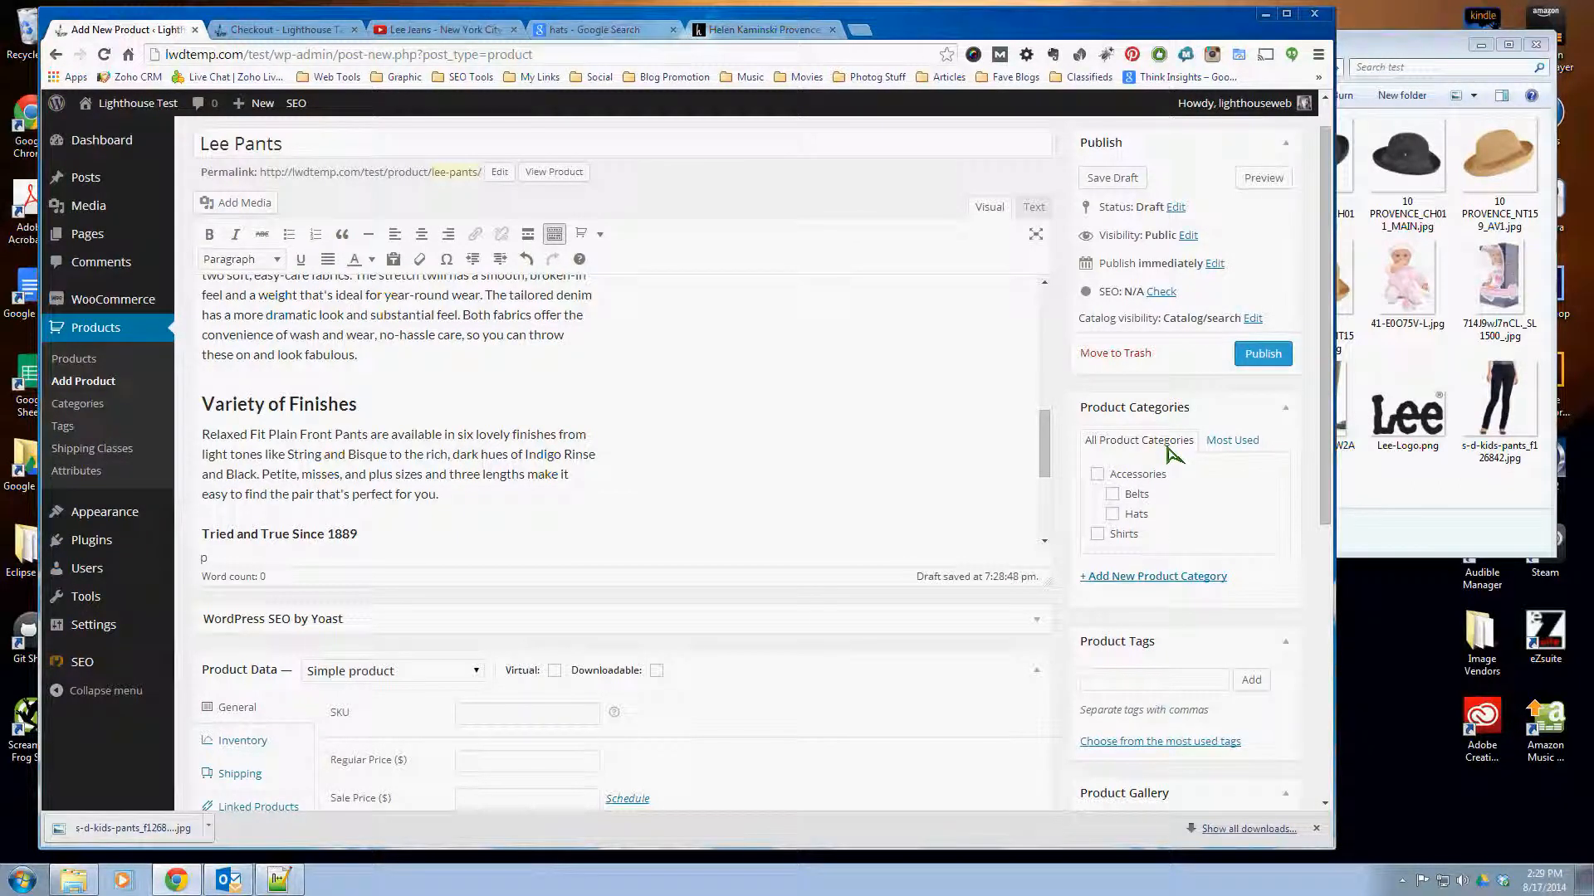
click(1150, 577)
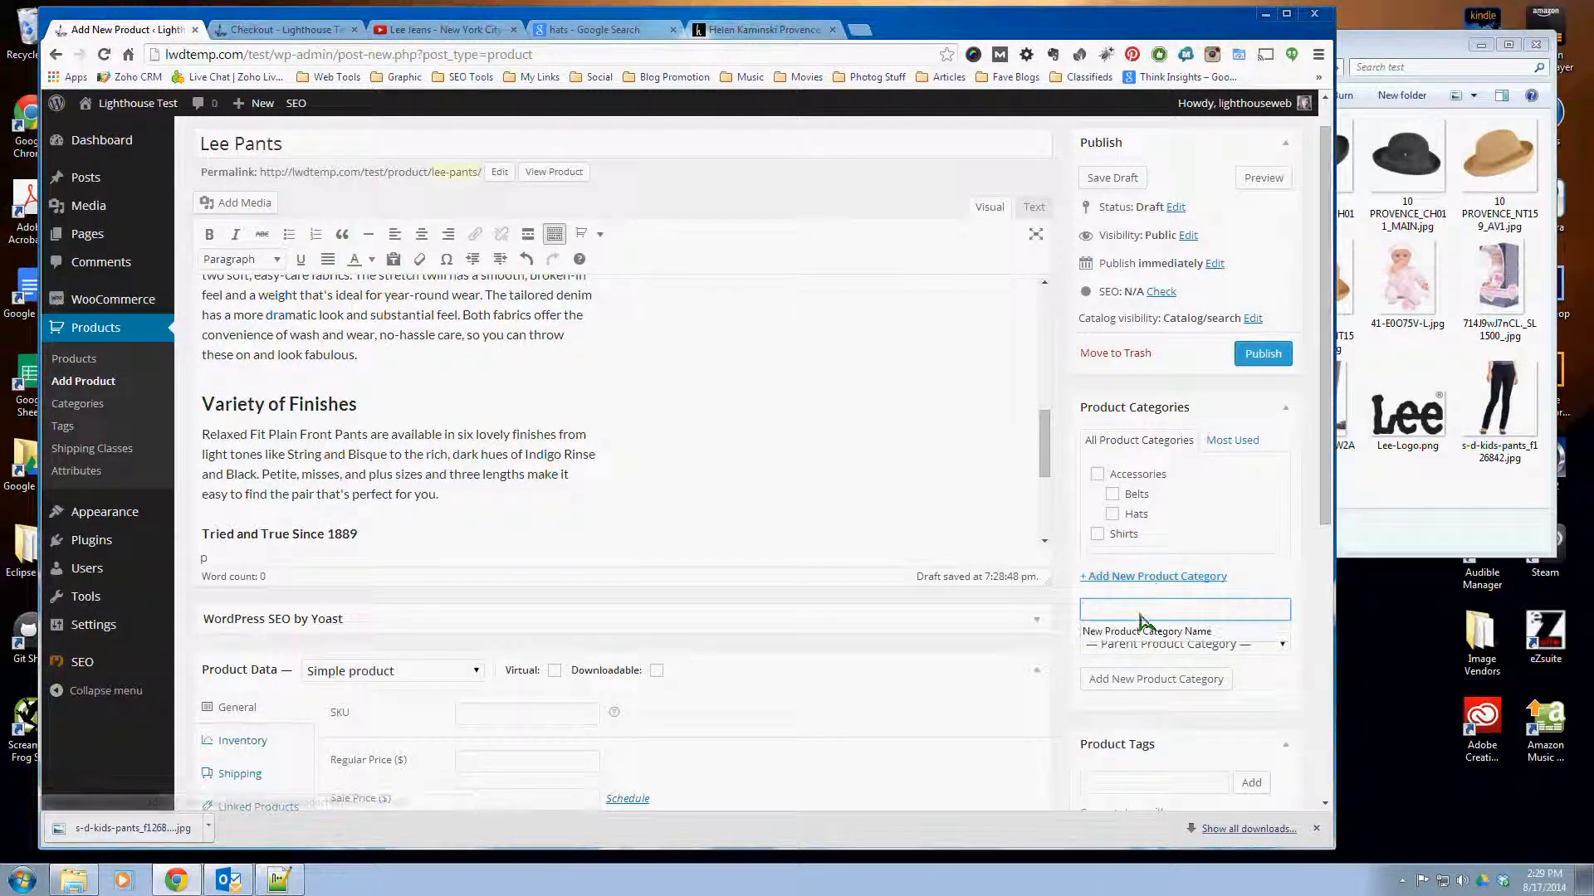
text(Pants)
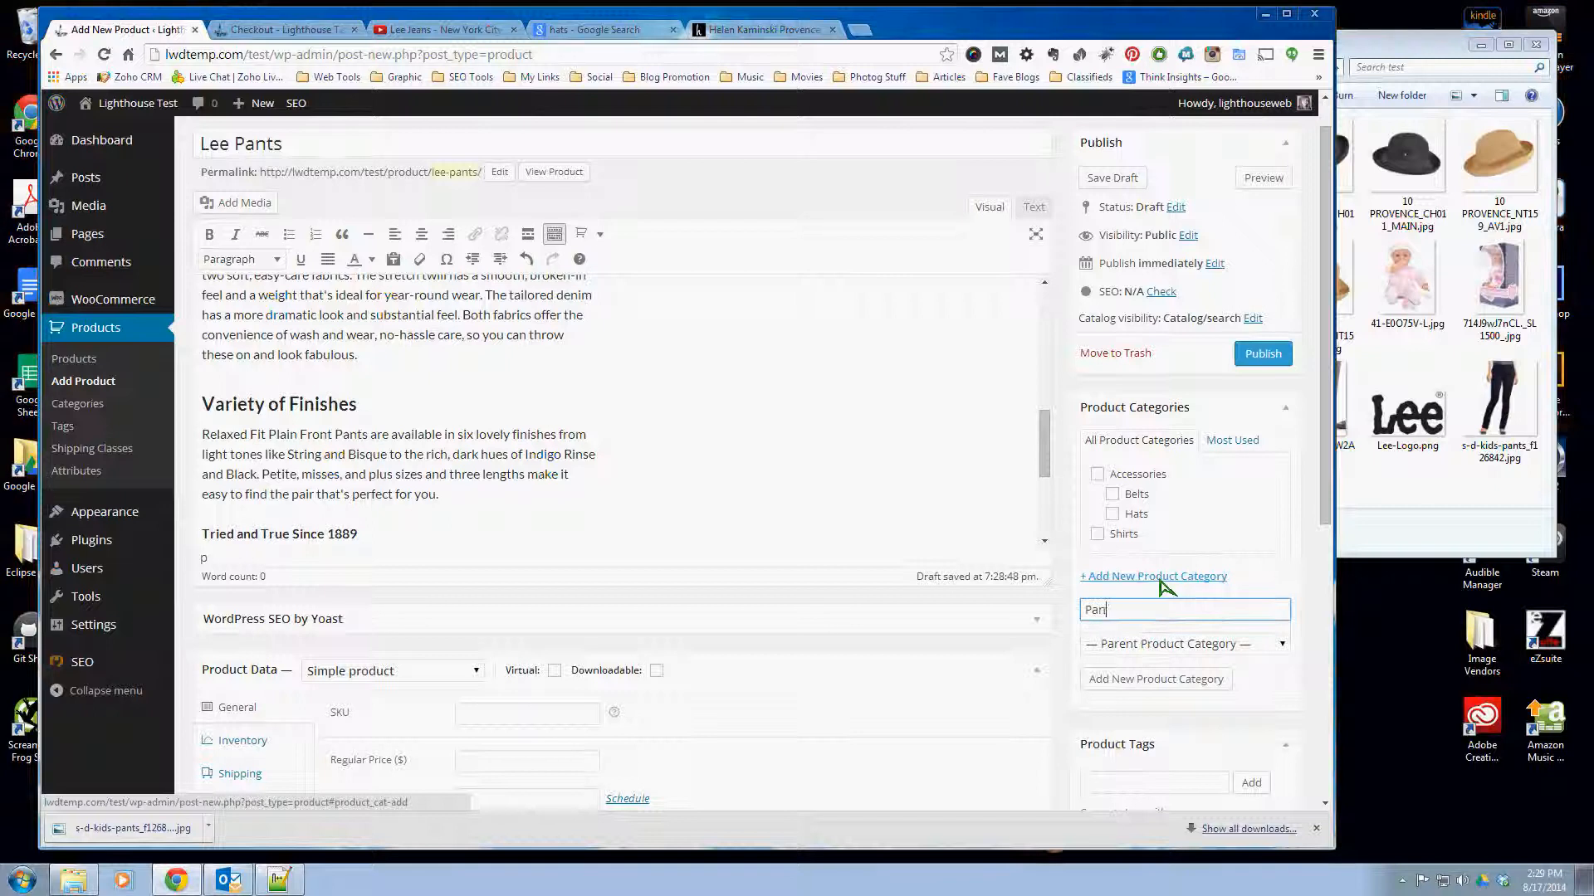
click(1144, 647)
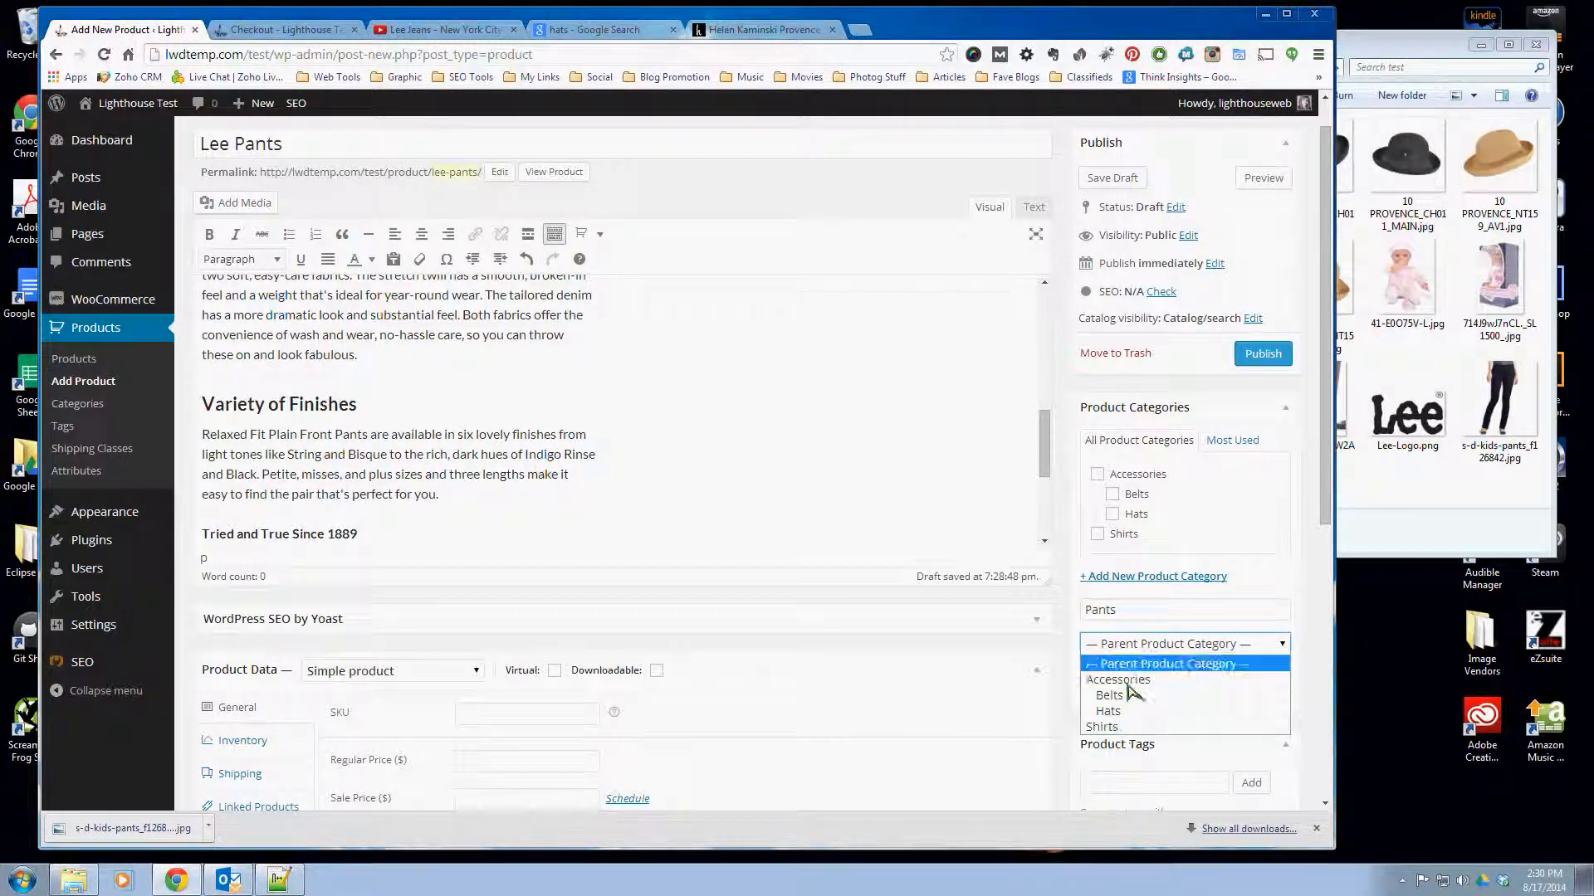
click(1144, 628)
click(1162, 679)
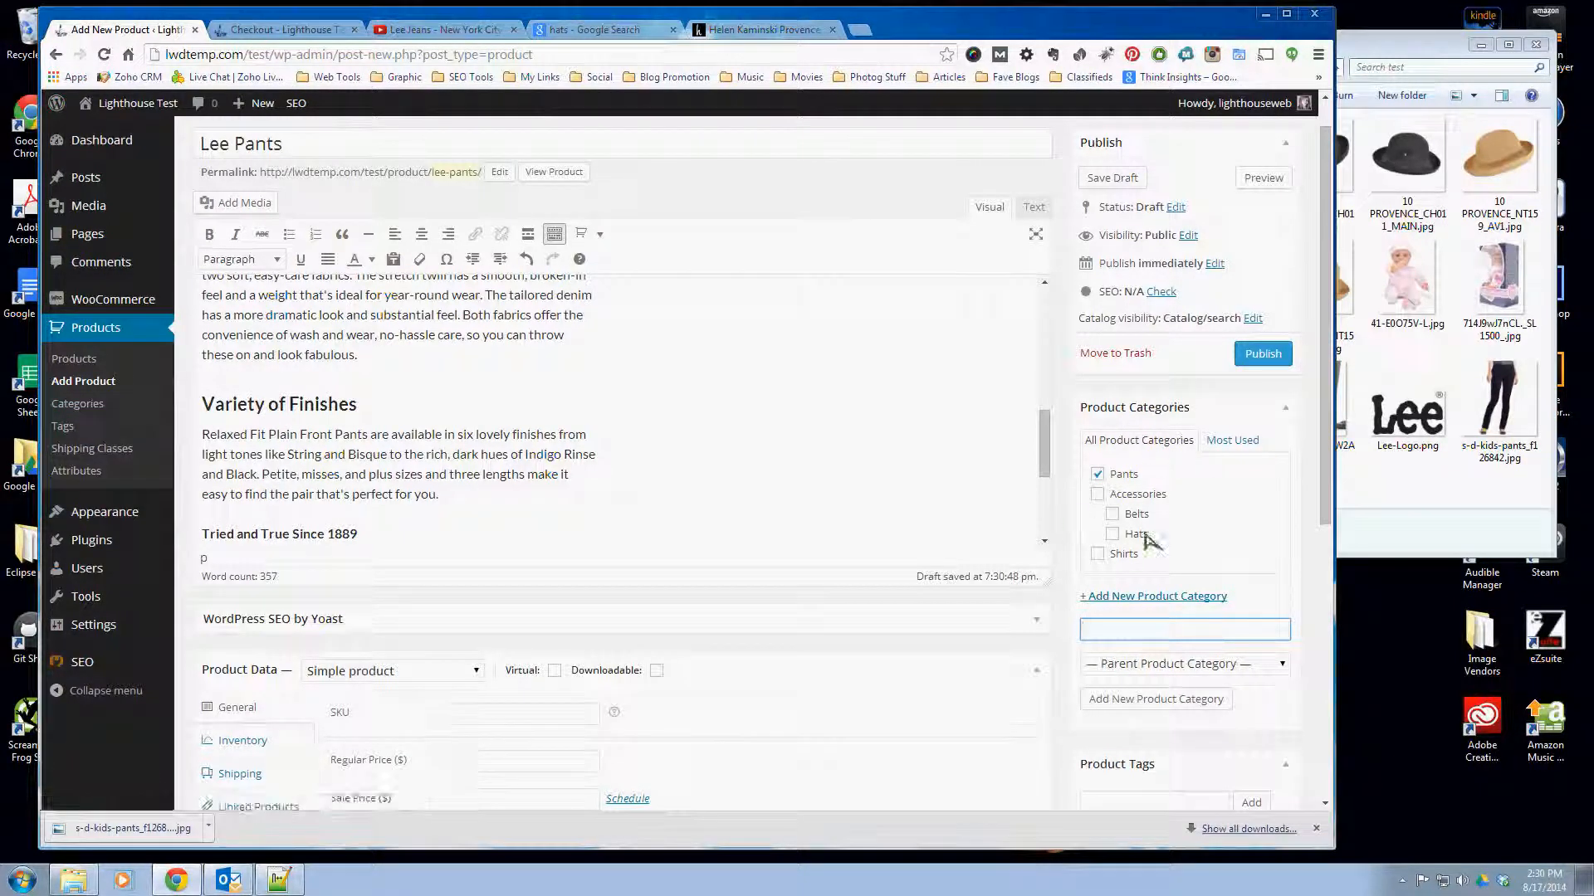
- Upload Lee-Logo.png, s-d-kids-pants_f126842.jpg and the two c26-B0051D7W2A pants images from the test folder to the media library
click(540, 400)
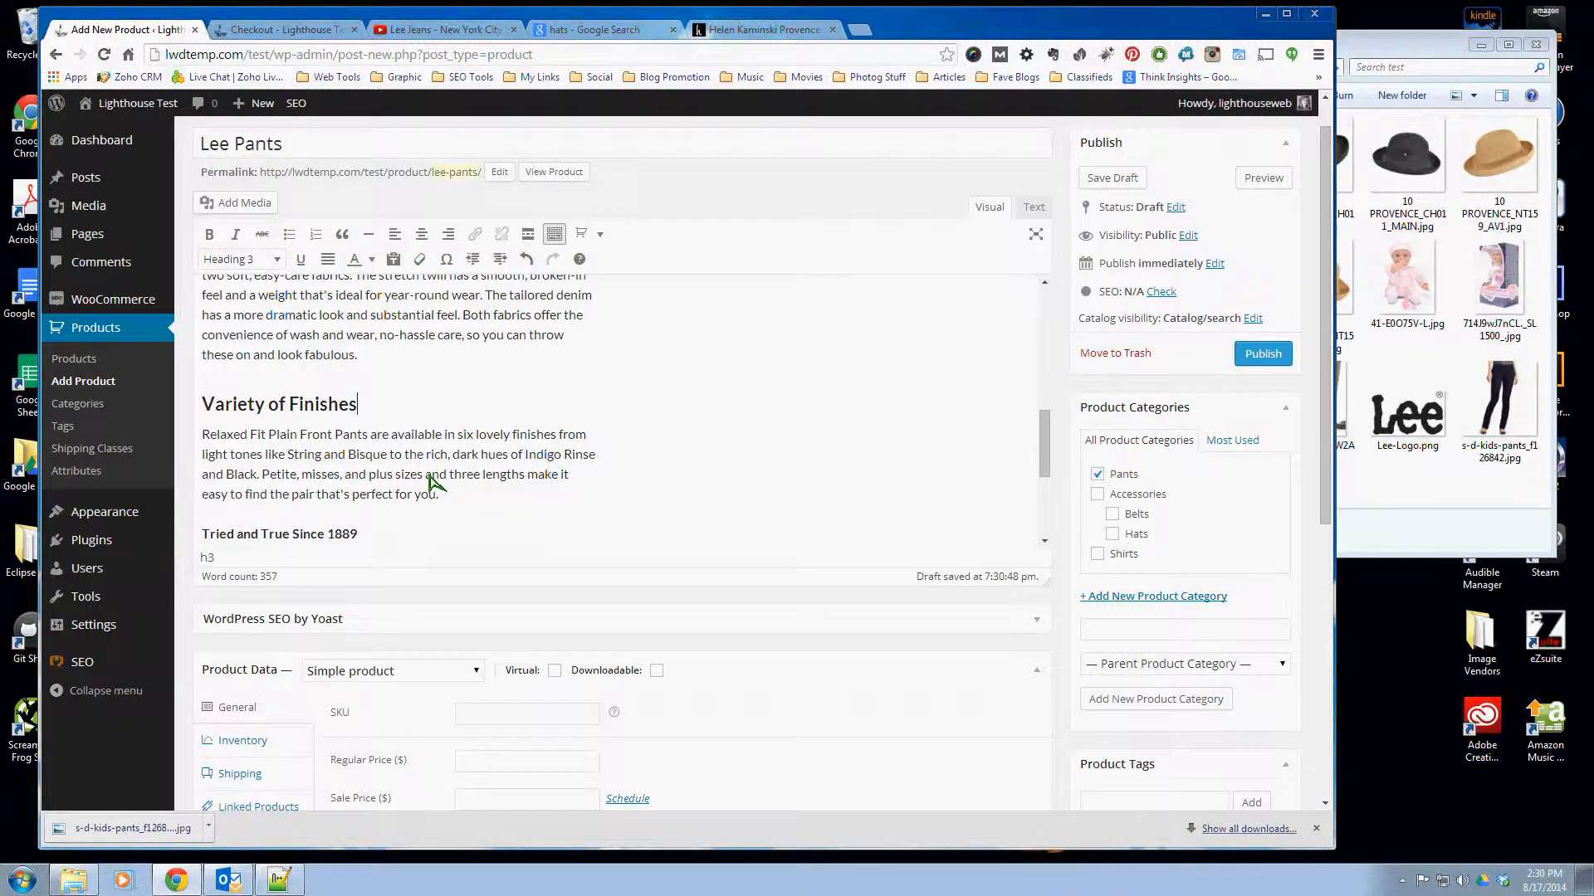
scroll(432, 481, up, 10)
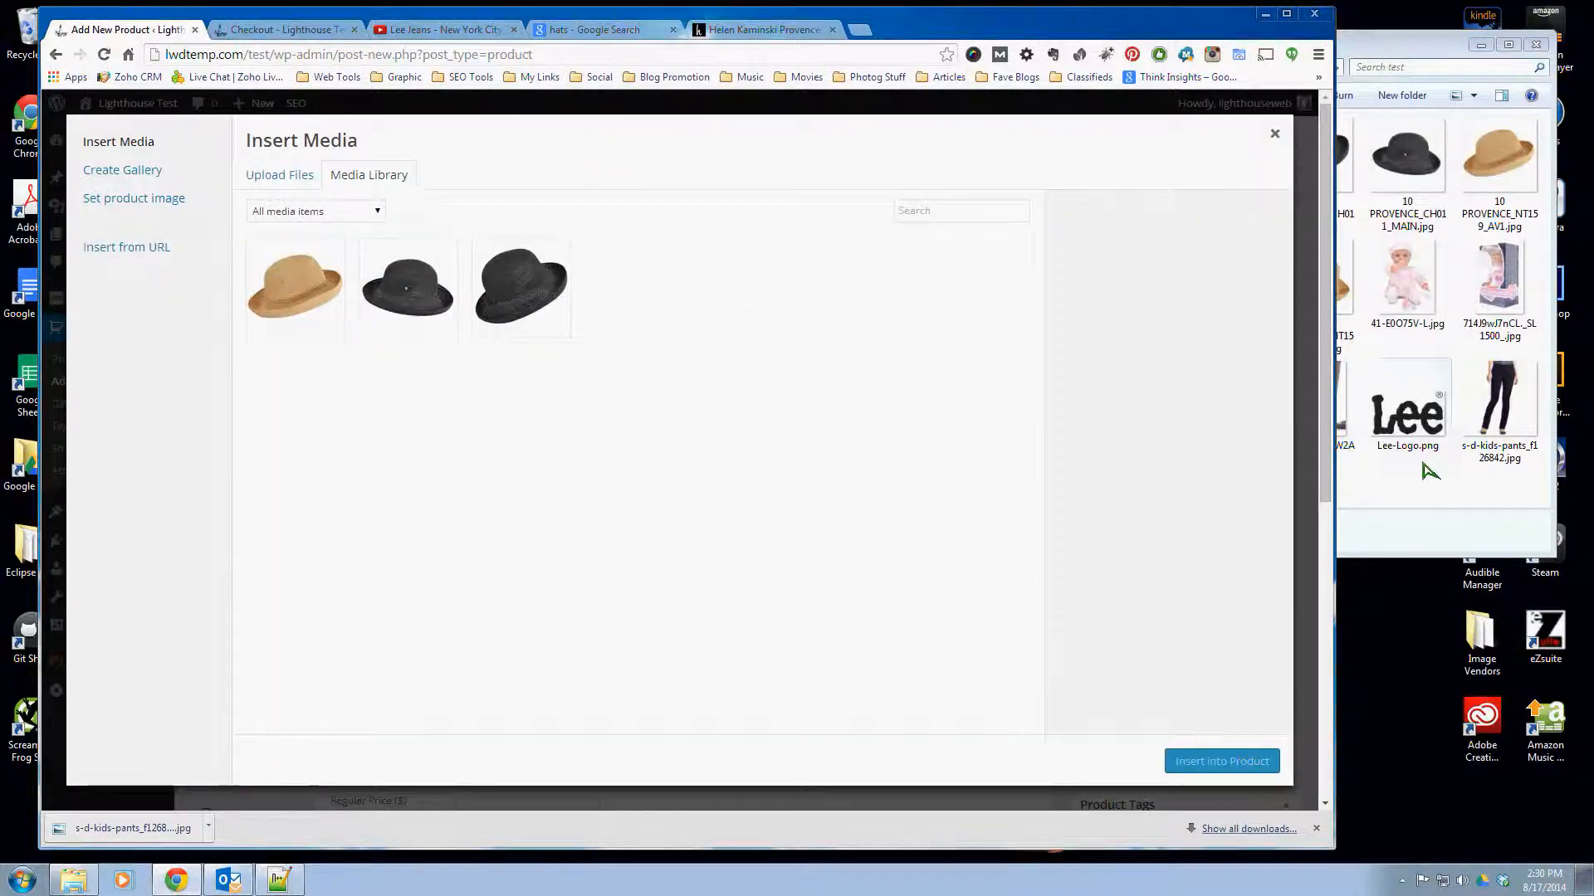
click(1415, 423)
ctrl+click(1499, 398)
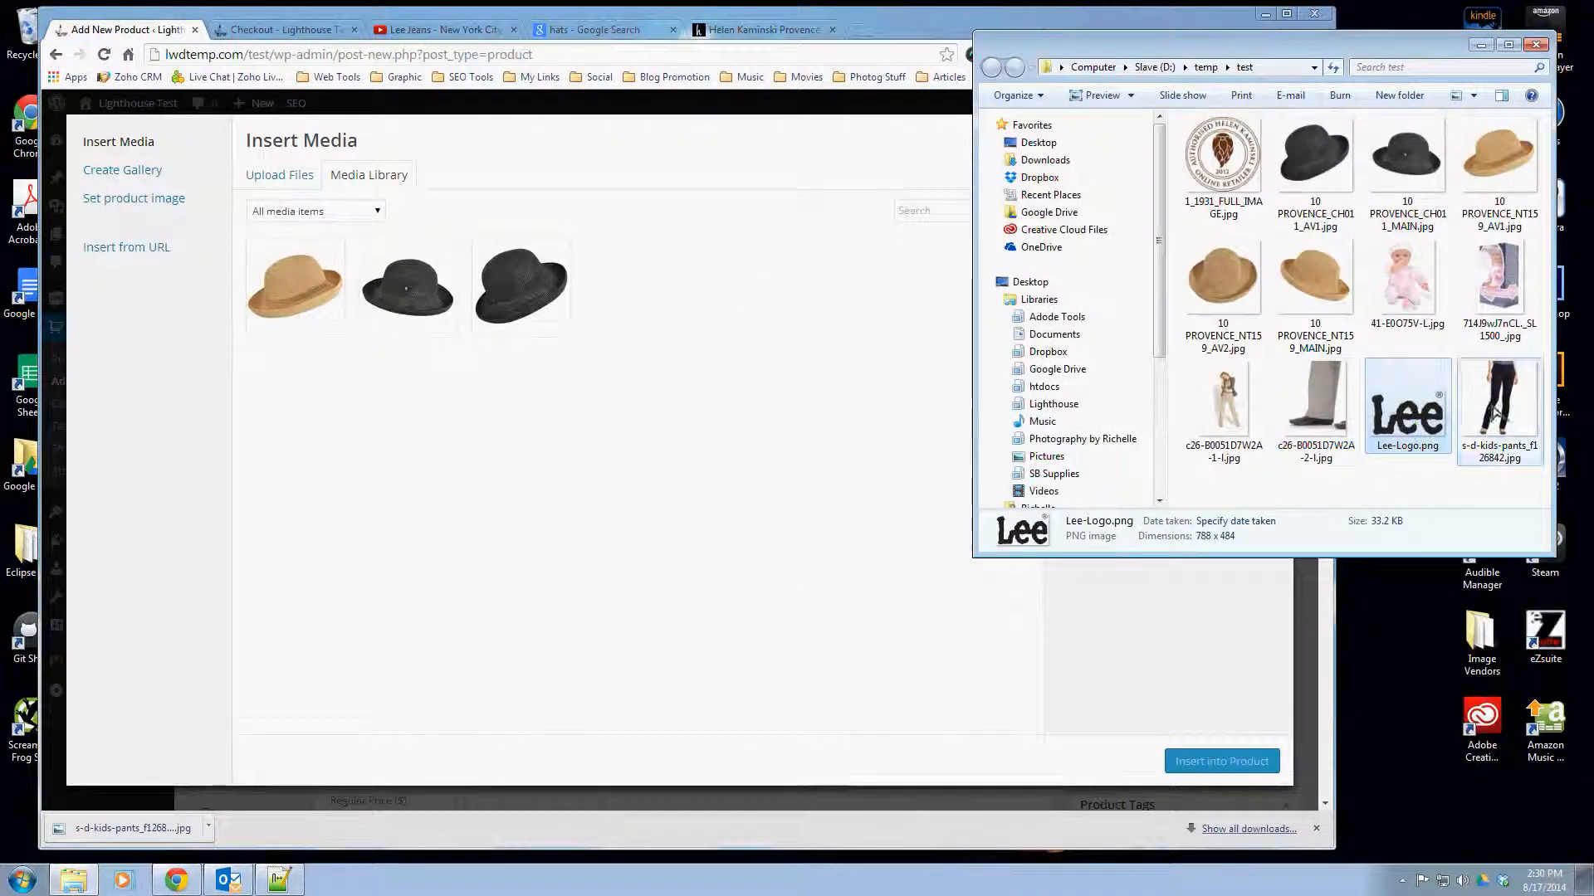
ctrl+click(1328, 420)
ctrl+click(1239, 430)
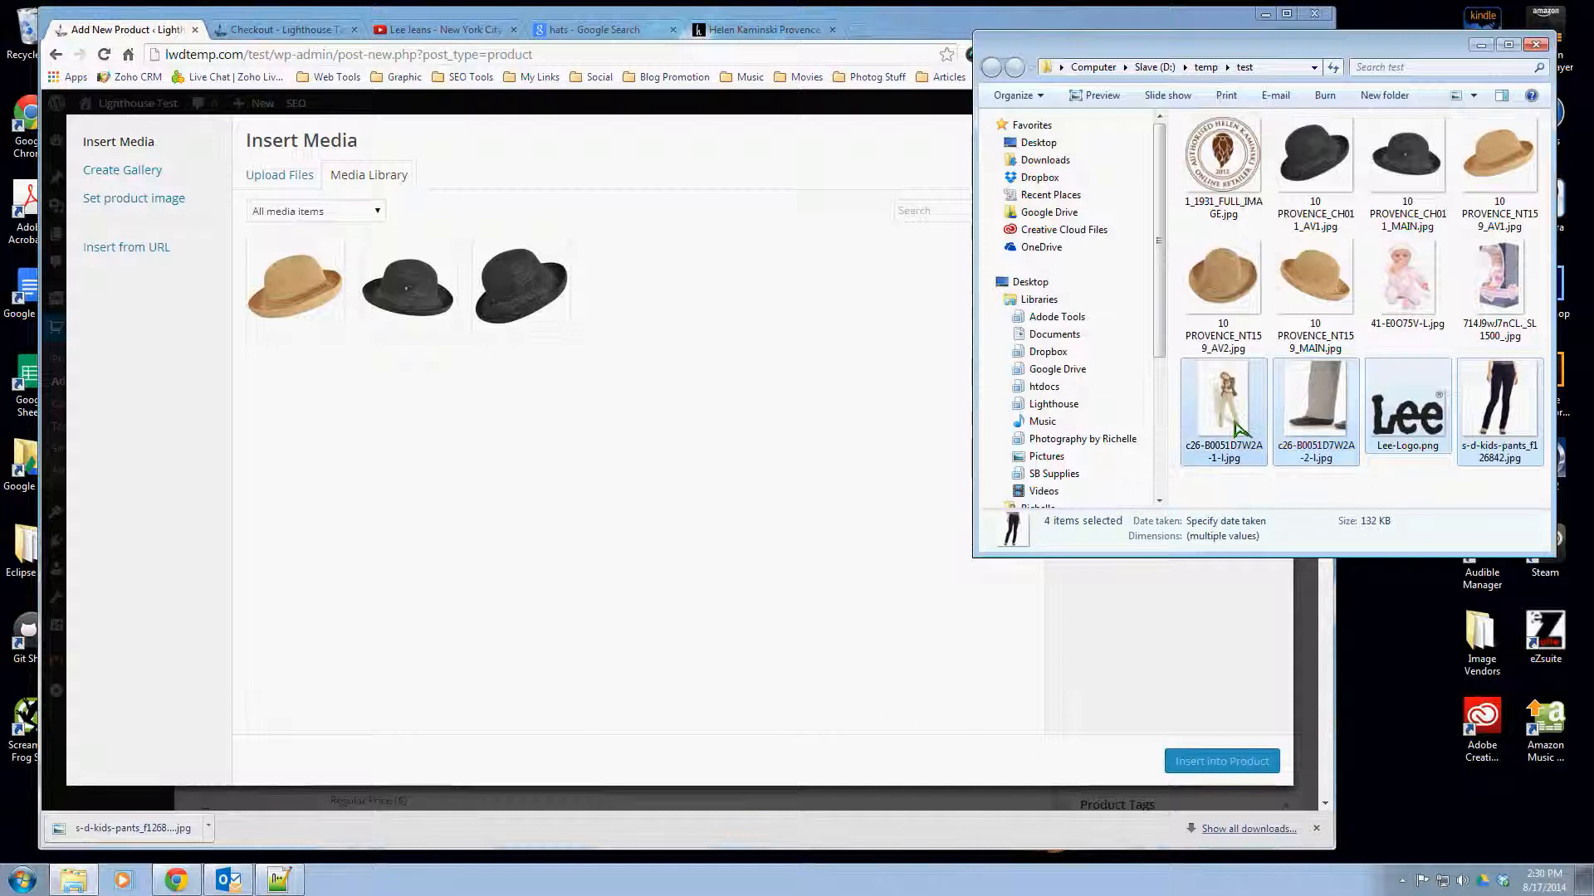
drag(1429, 420, 726, 426)
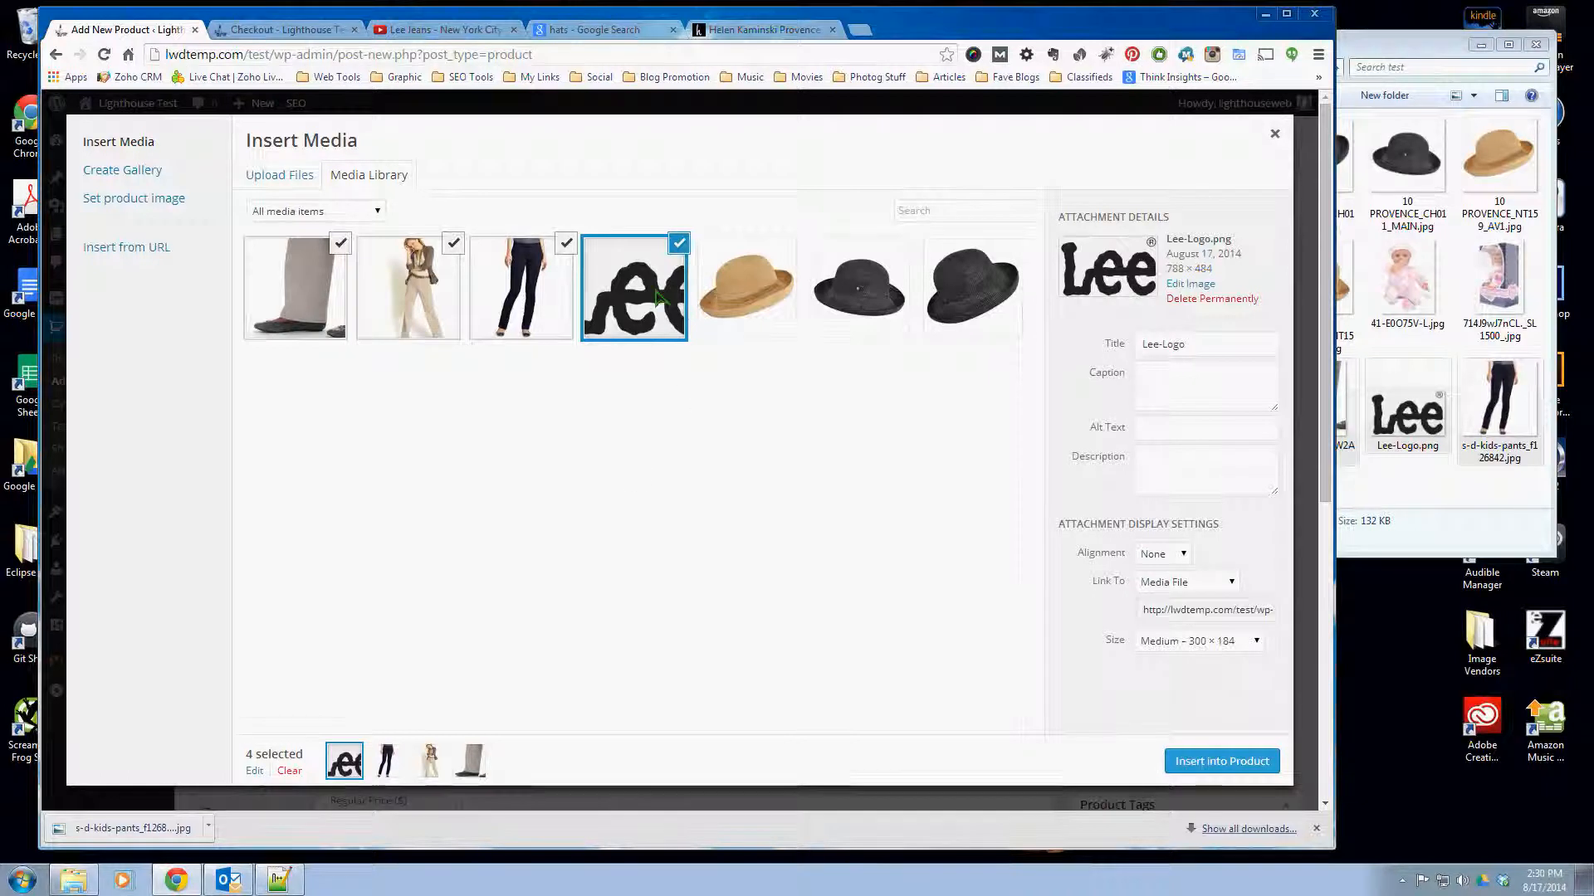
- Deselect the three uploaded pants photos so that only Lee-Logo.png is selected for insertion
click(328, 285)
click(561, 267)
click(432, 290)
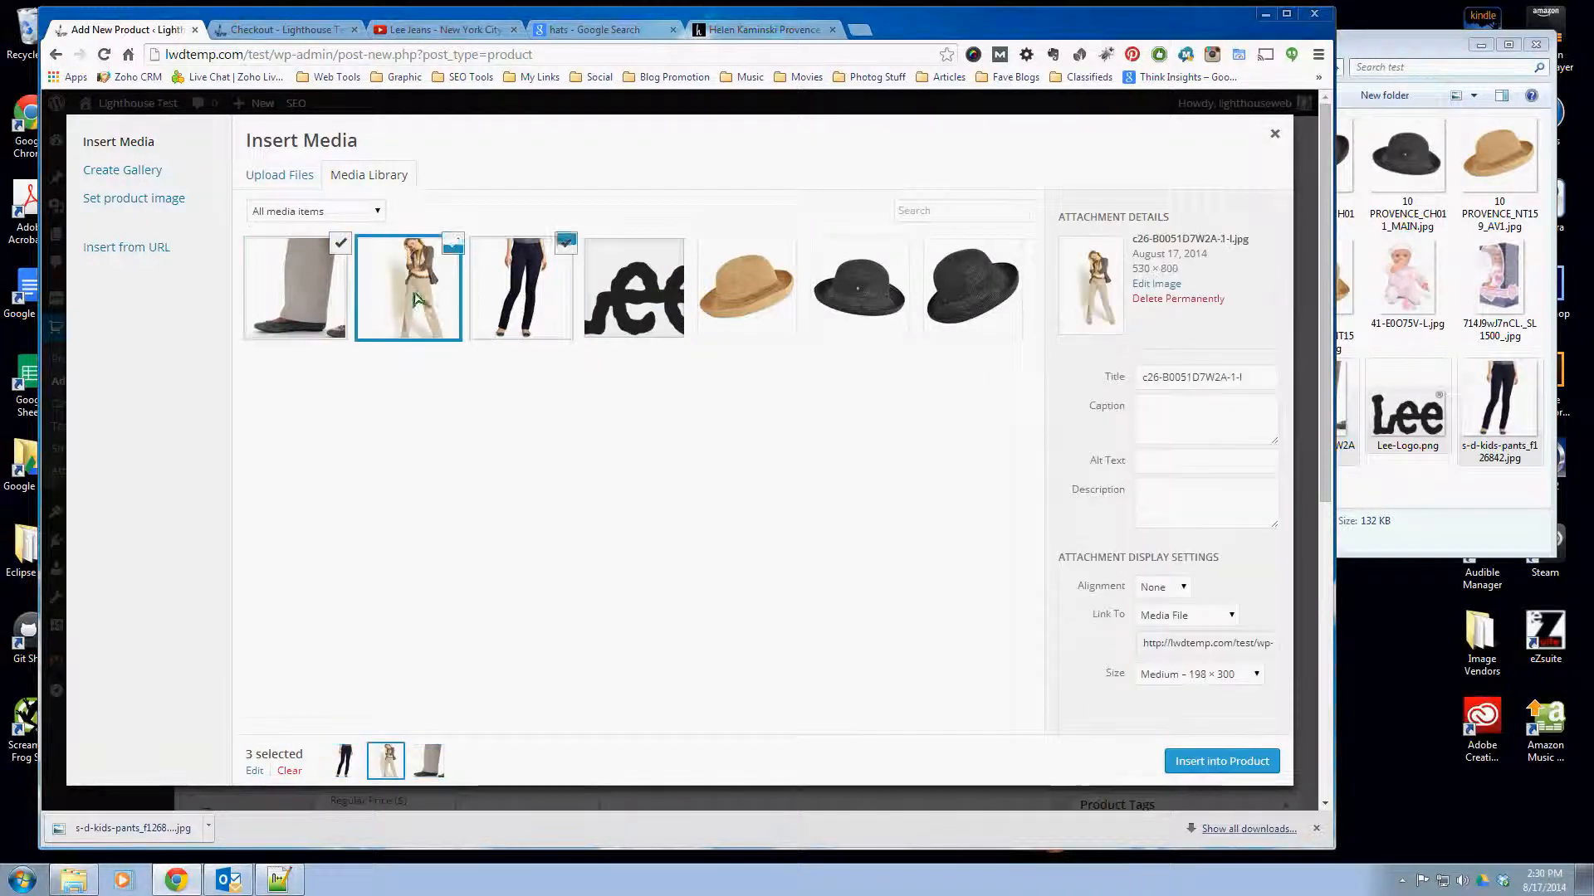
click(332, 308)
click(438, 304)
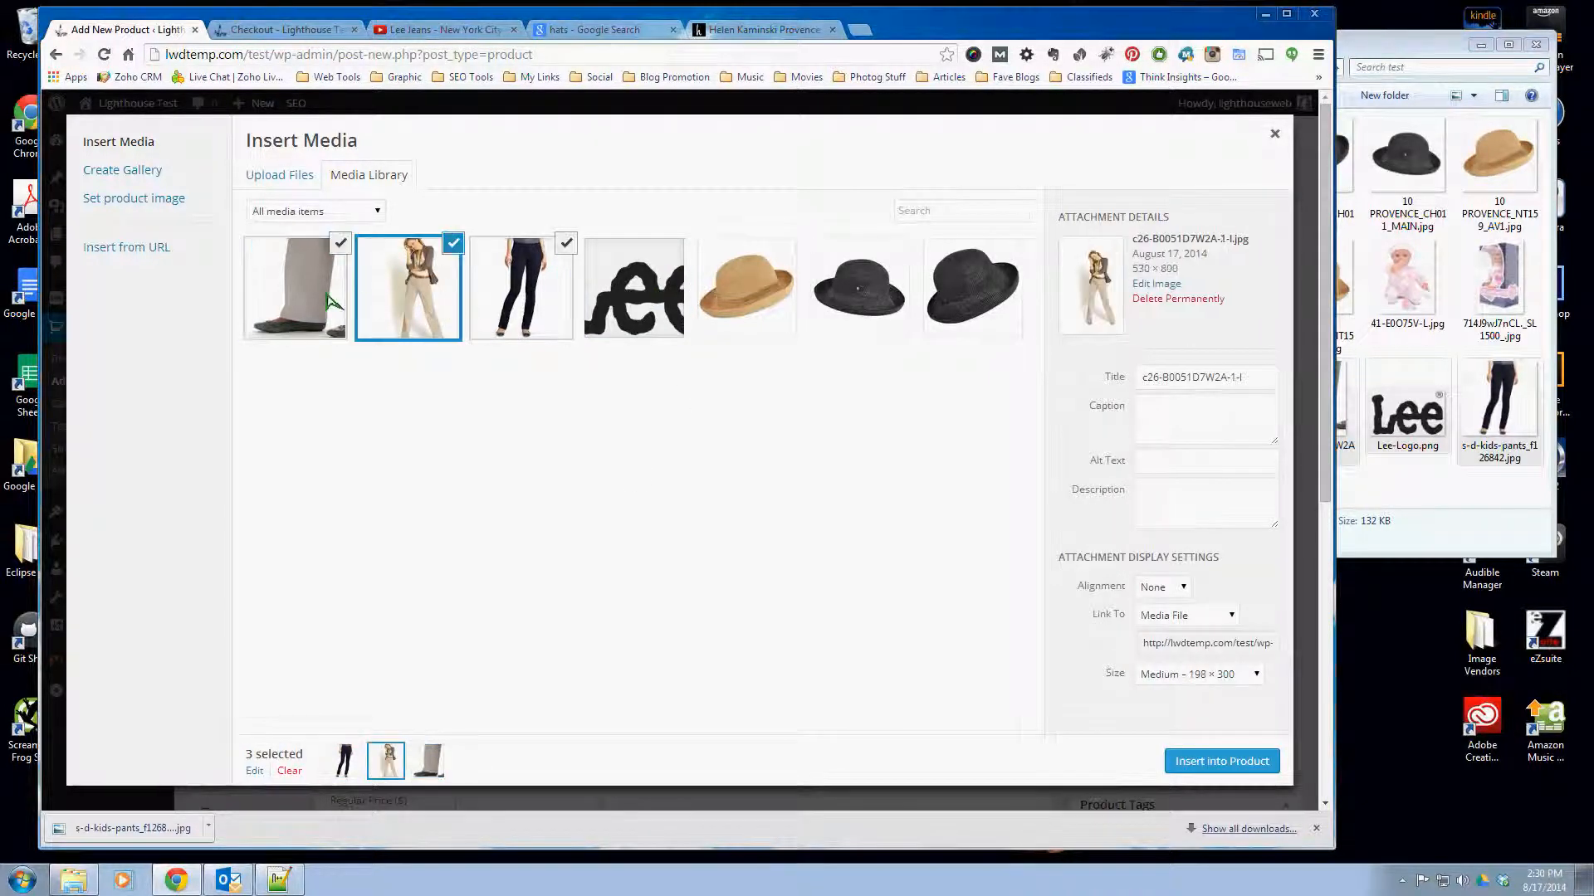
click(333, 304)
click(334, 303)
click(676, 297)
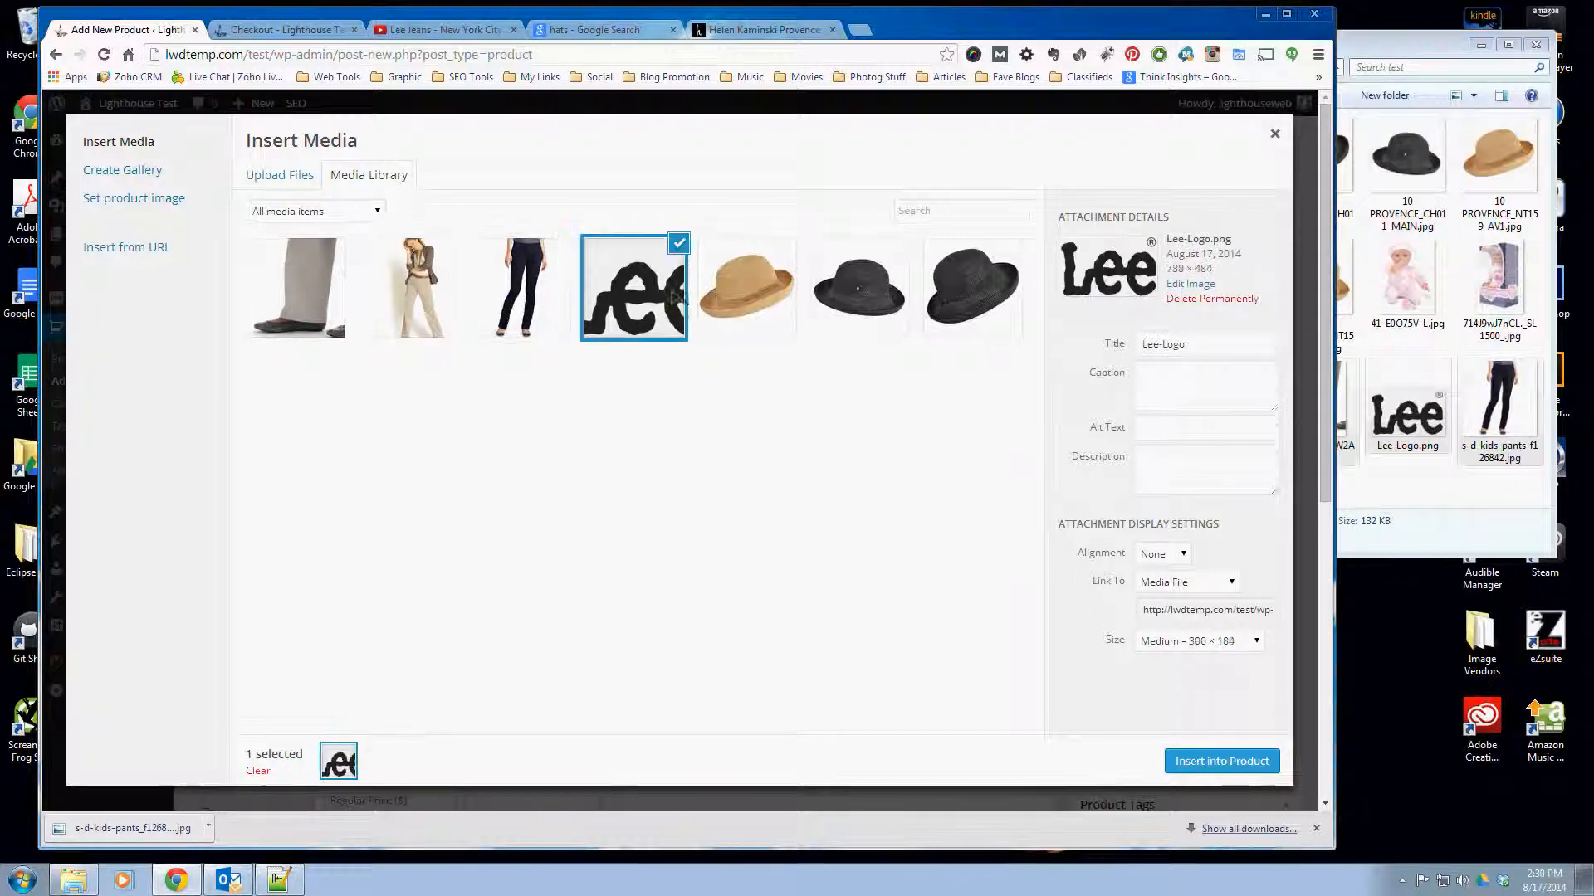
- Insert the Lee logo before the "Relaxed Fit with High Rise" heading at Medium 300 × 184 with no link and no alignment
click(1179, 585)
click(1179, 645)
click(1177, 611)
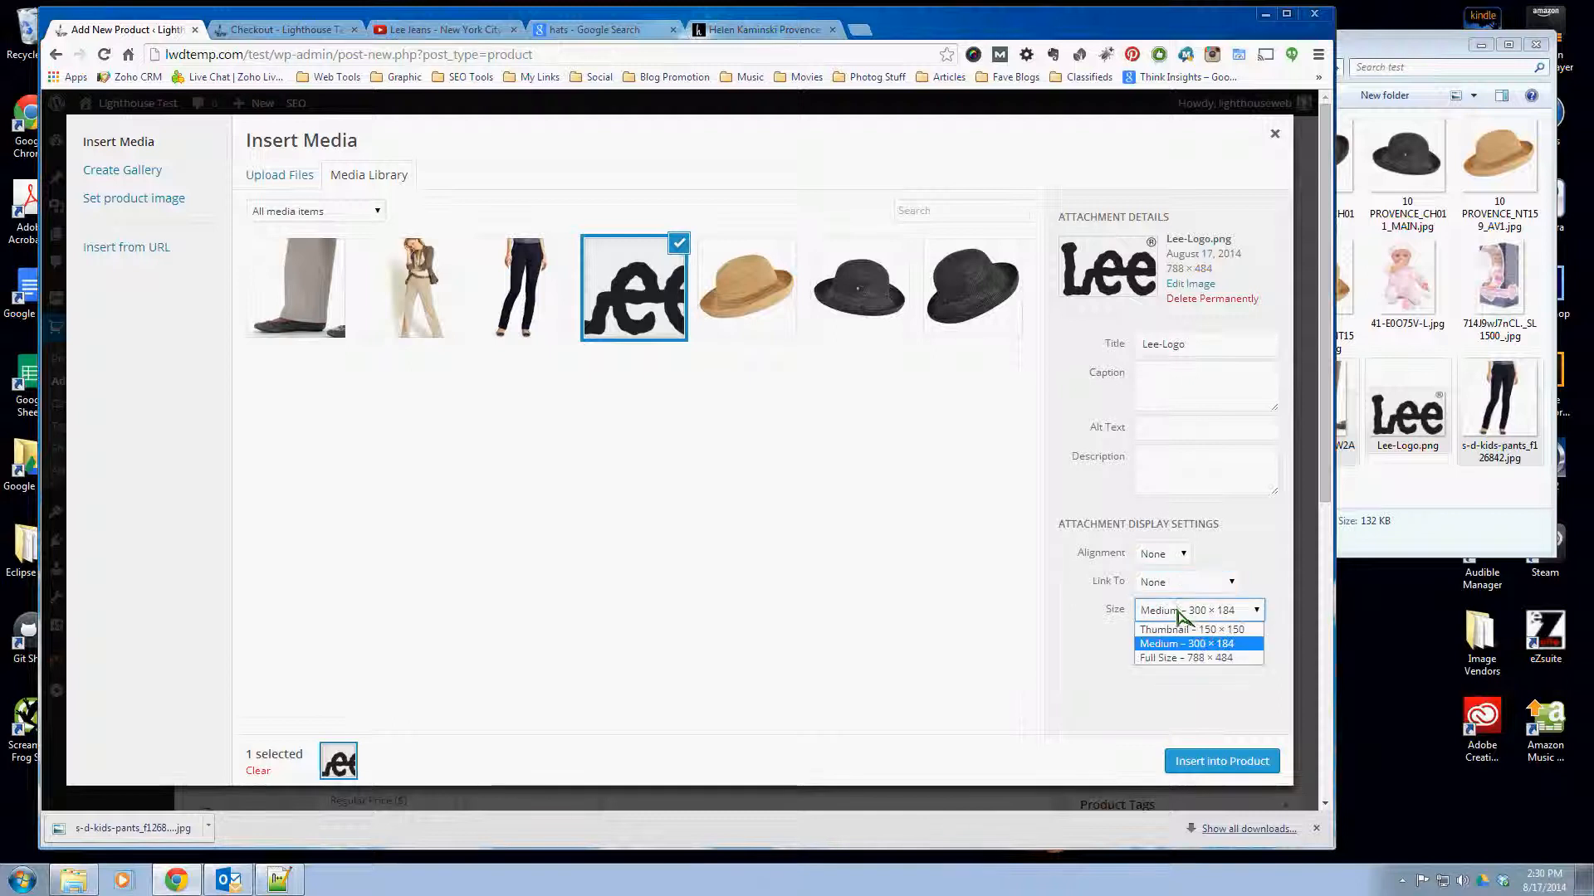
click(1055, 573)
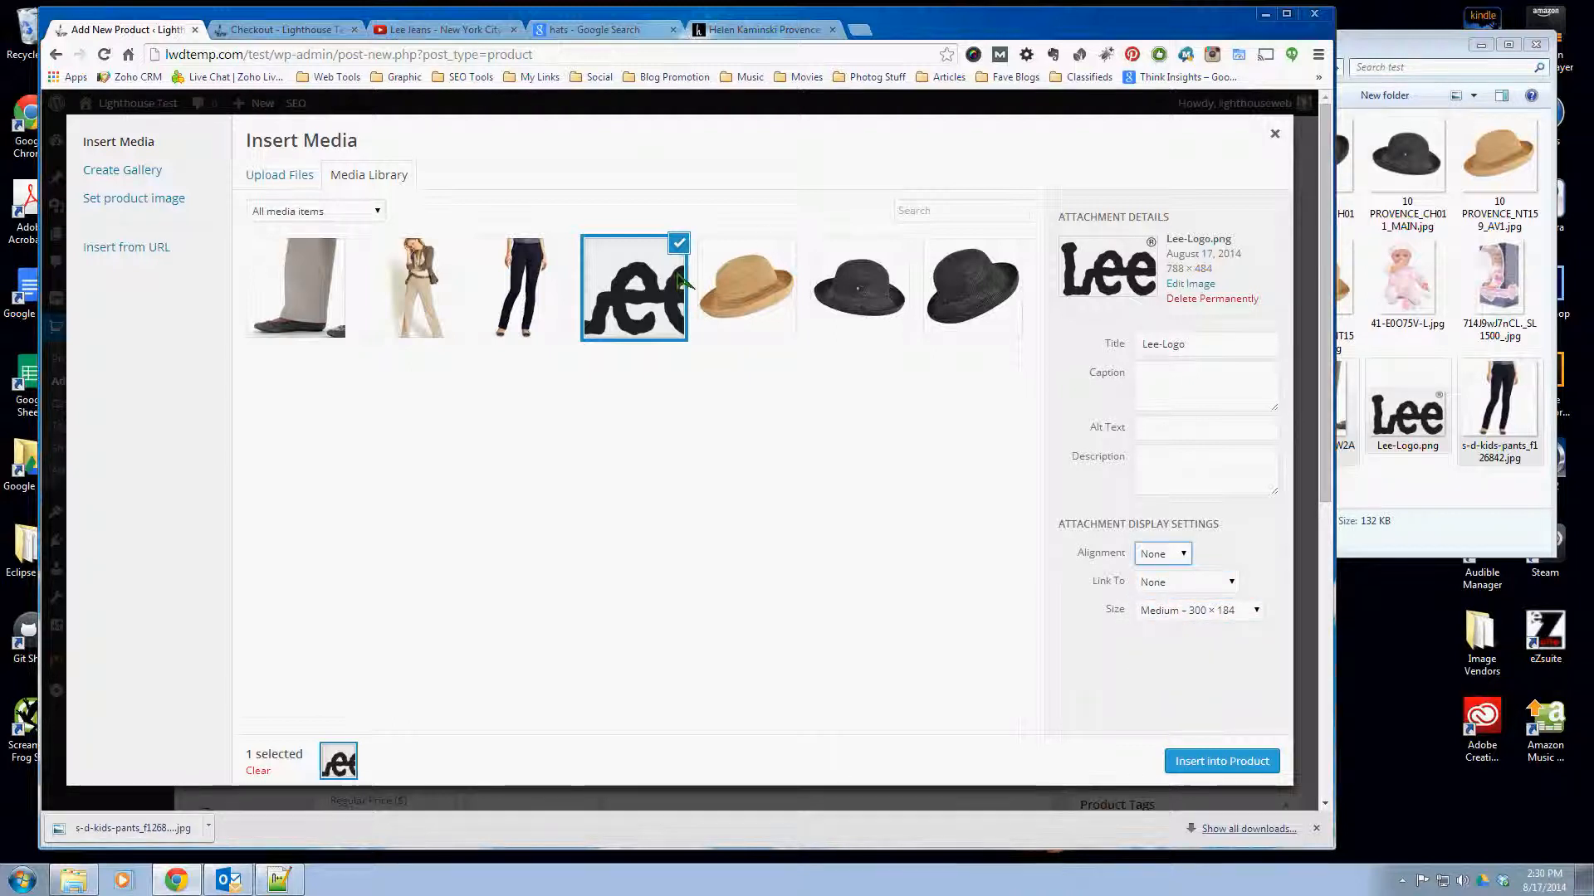
click(1248, 762)
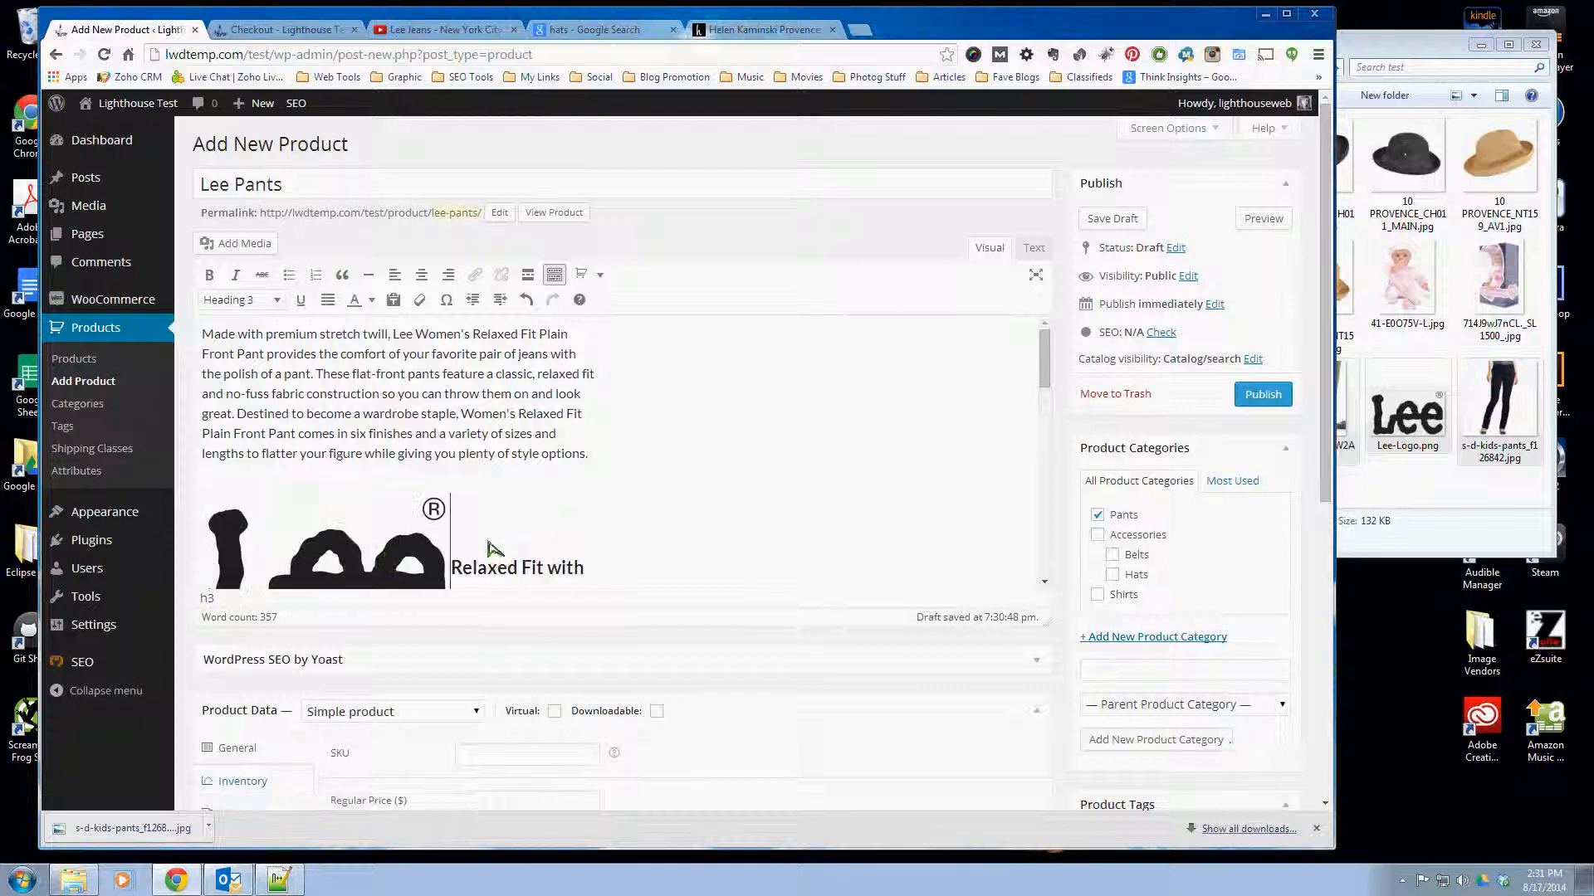
- Resize the Lee logo in the description to a custom width of 150 px
scroll(490, 548, down, 2)
click(342, 408)
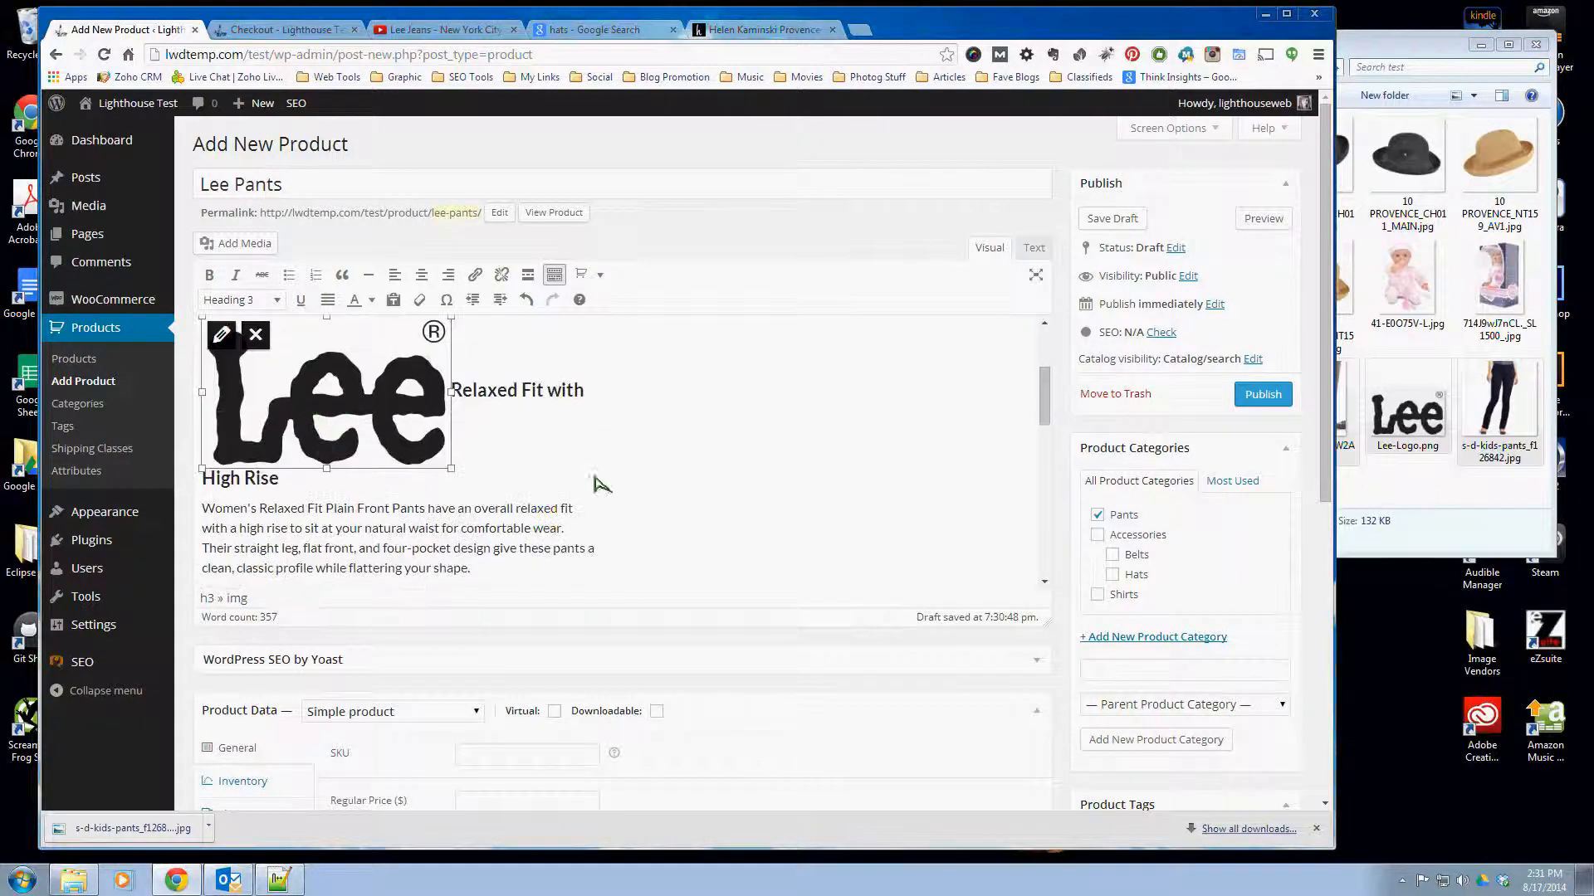
click(221, 335)
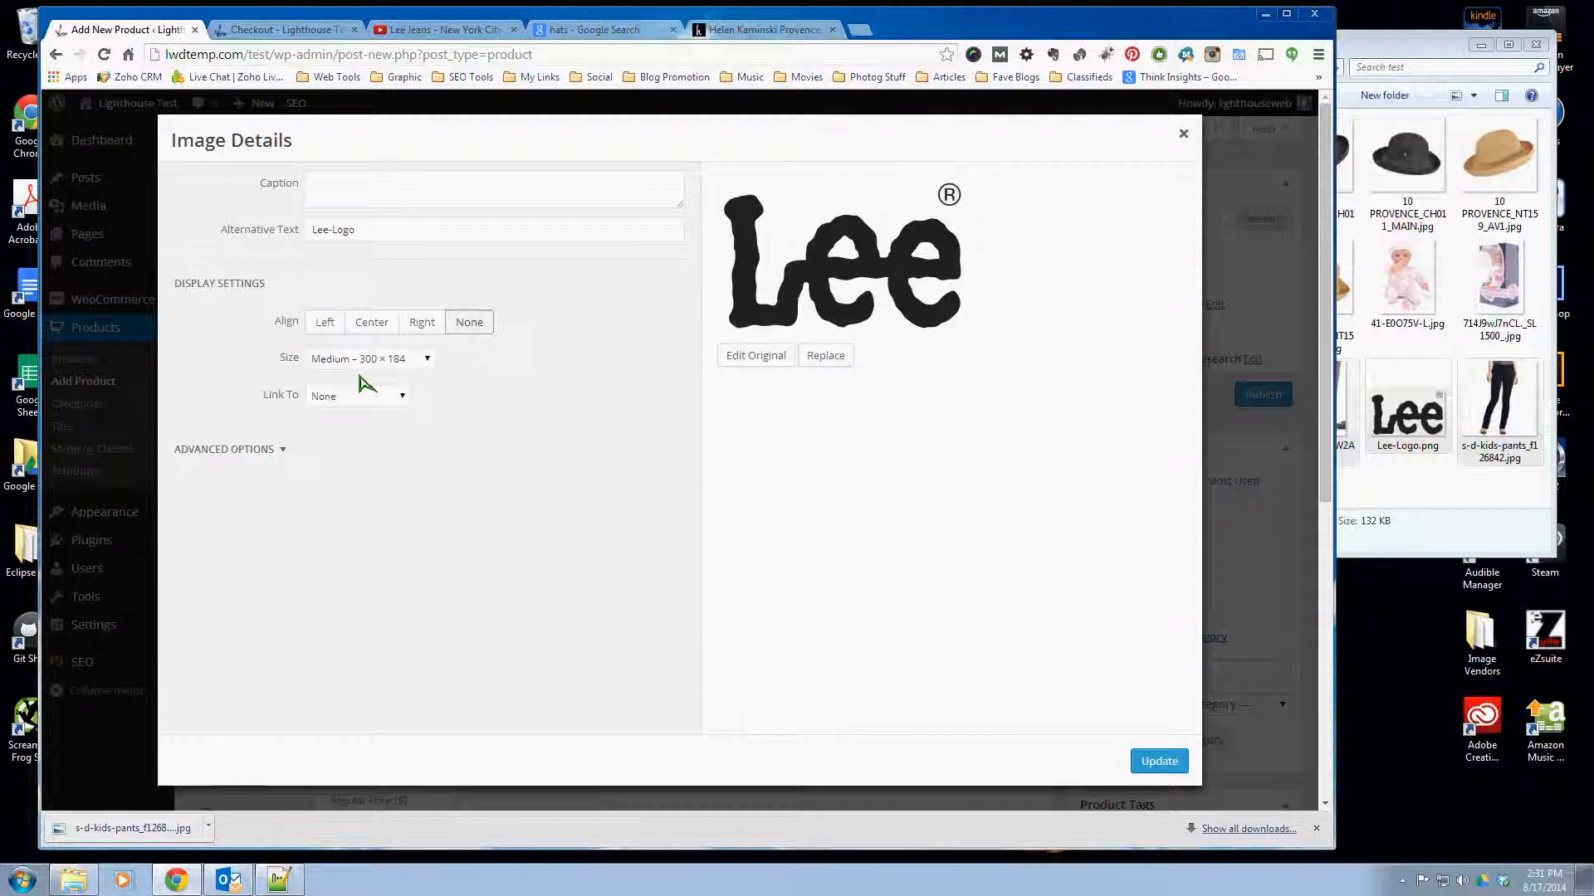
click(369, 359)
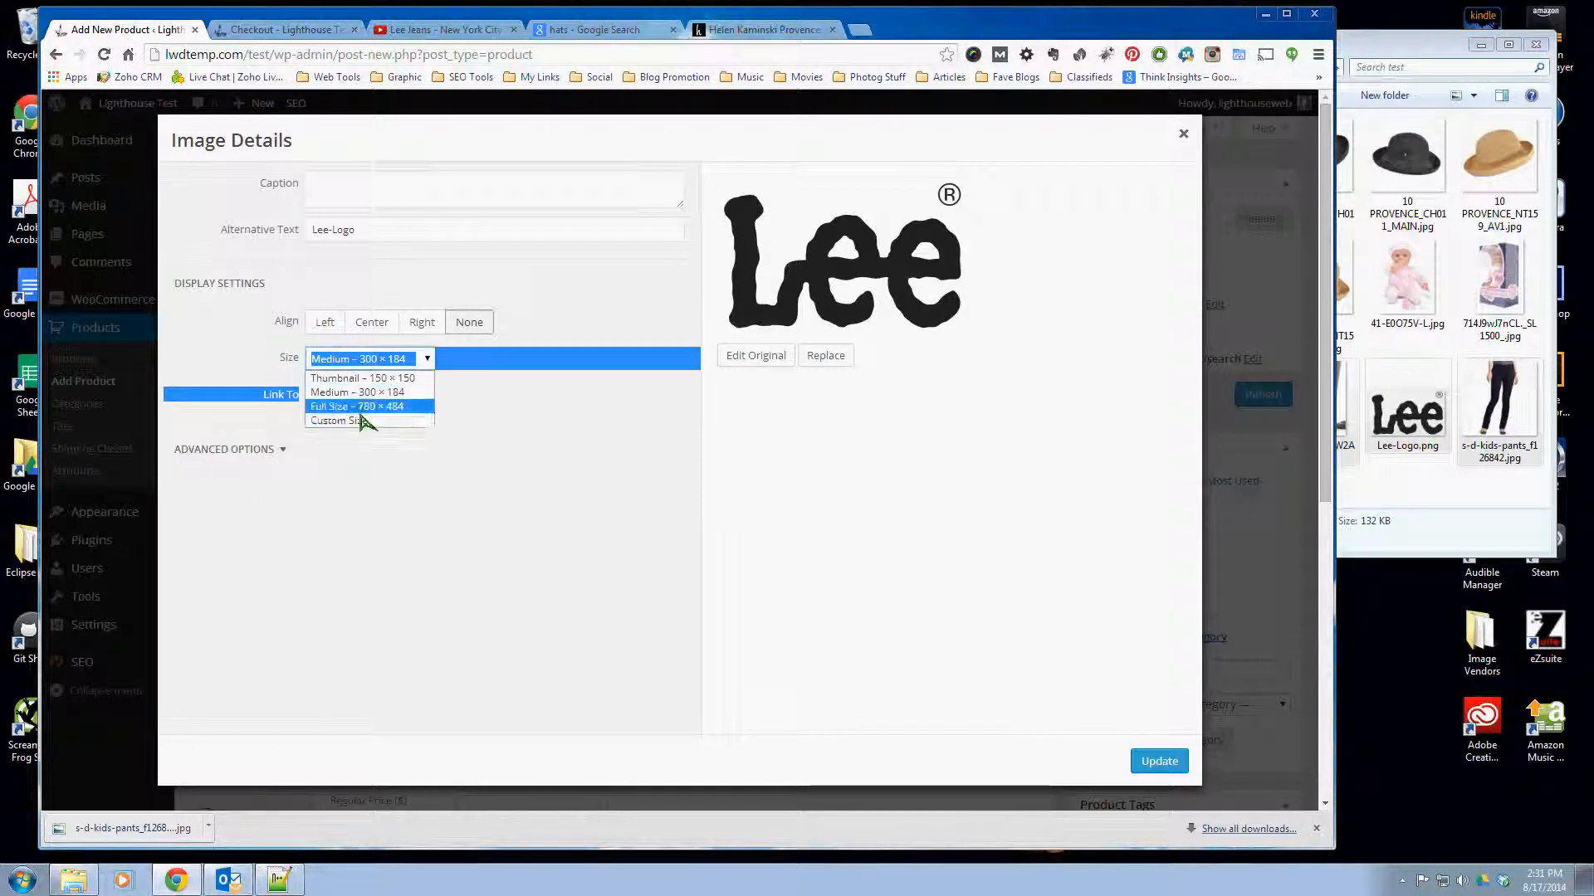
click(356, 420)
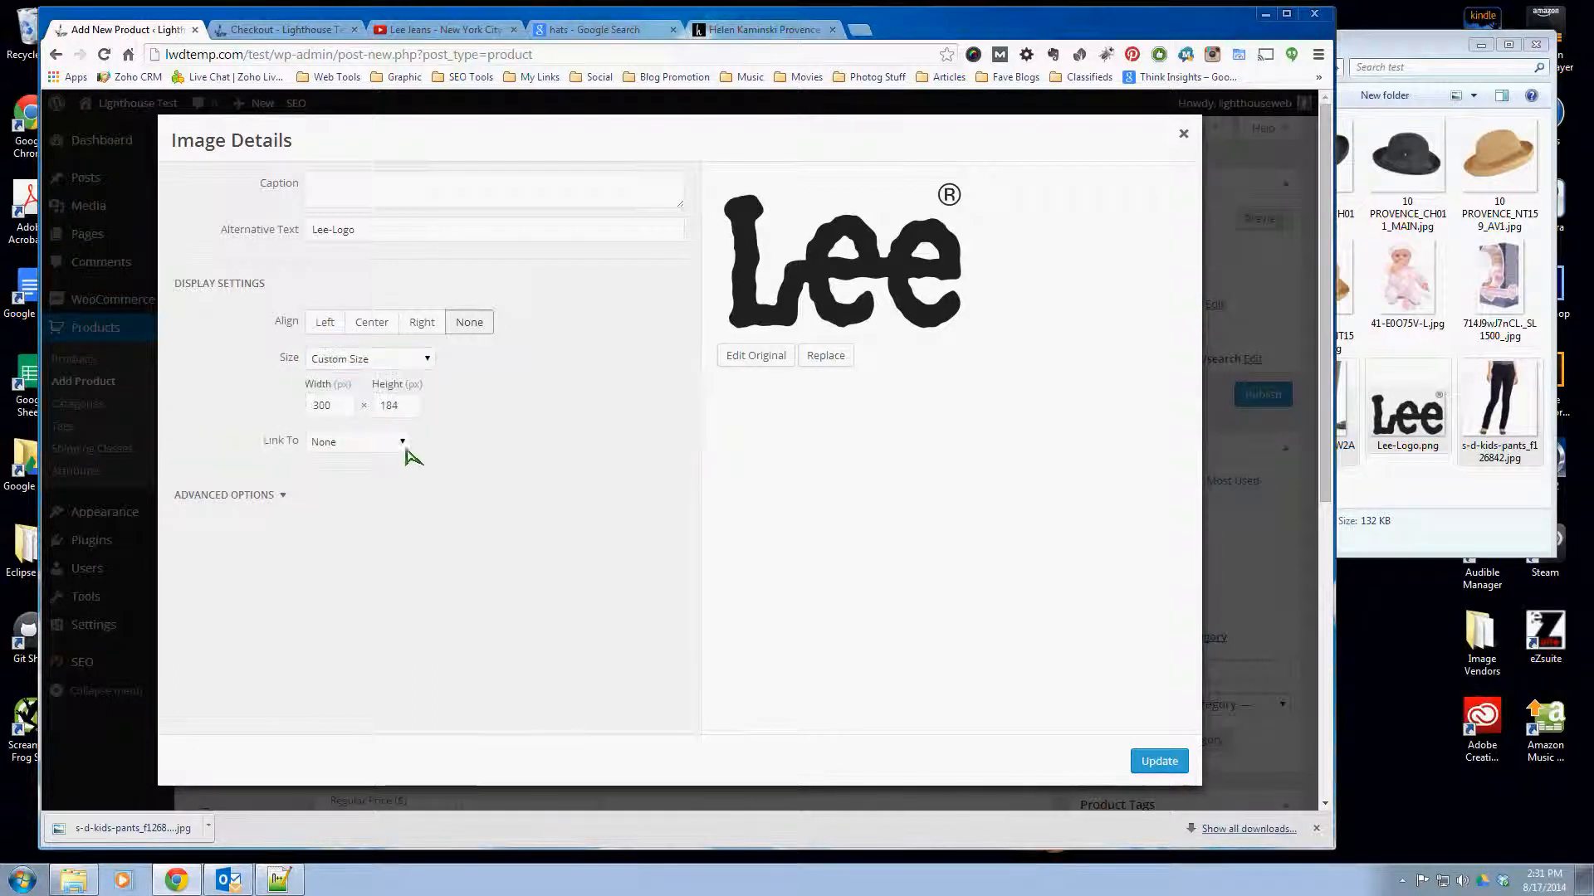
double_click(328, 407)
text(150)
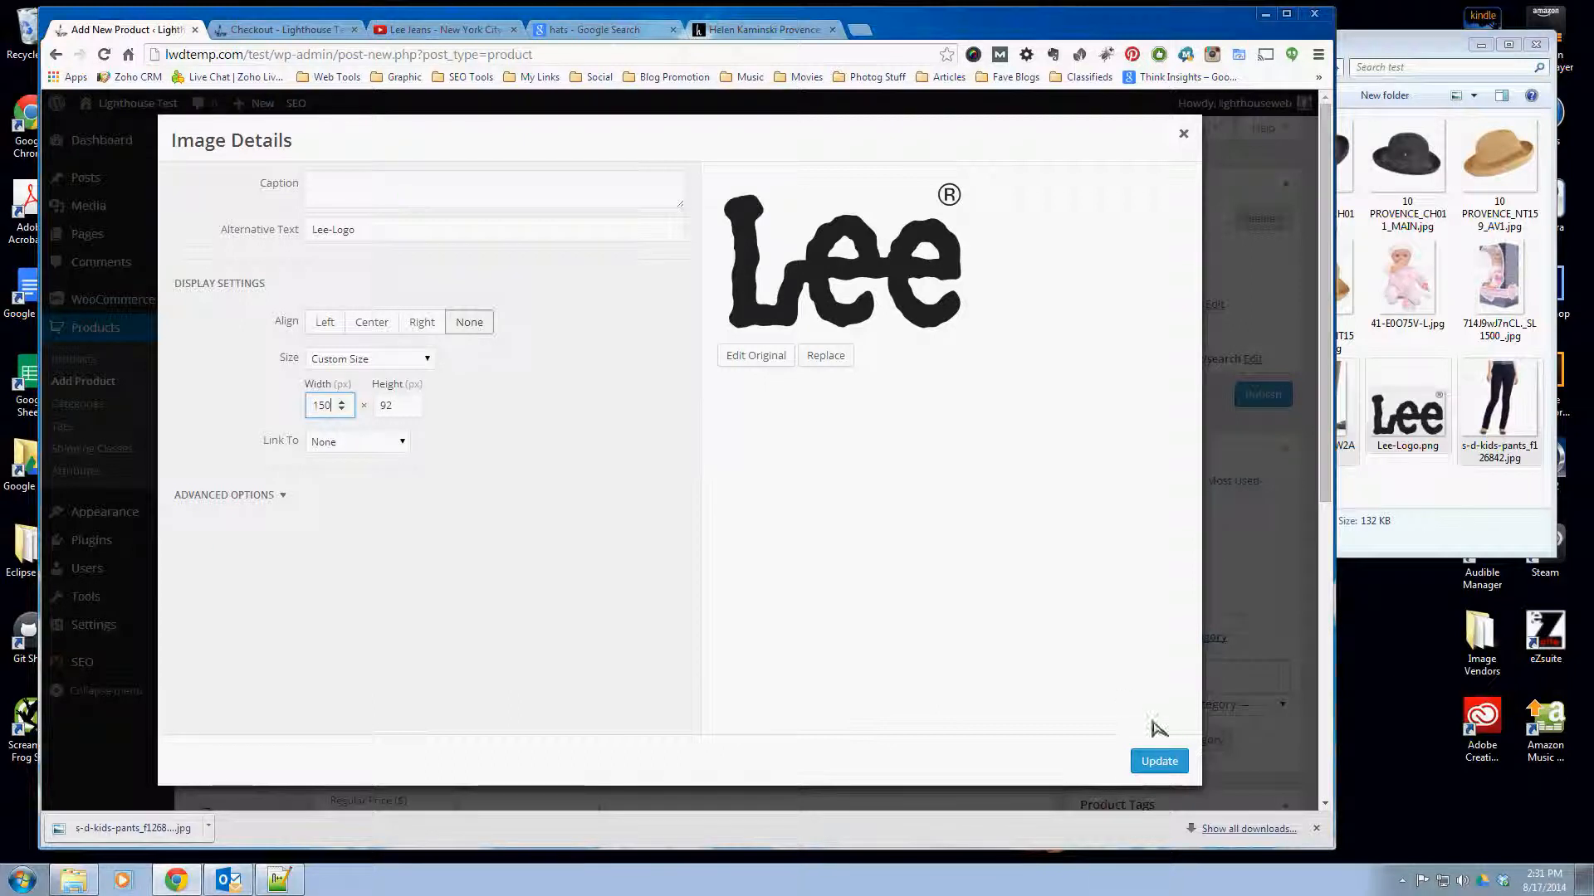
click(1162, 761)
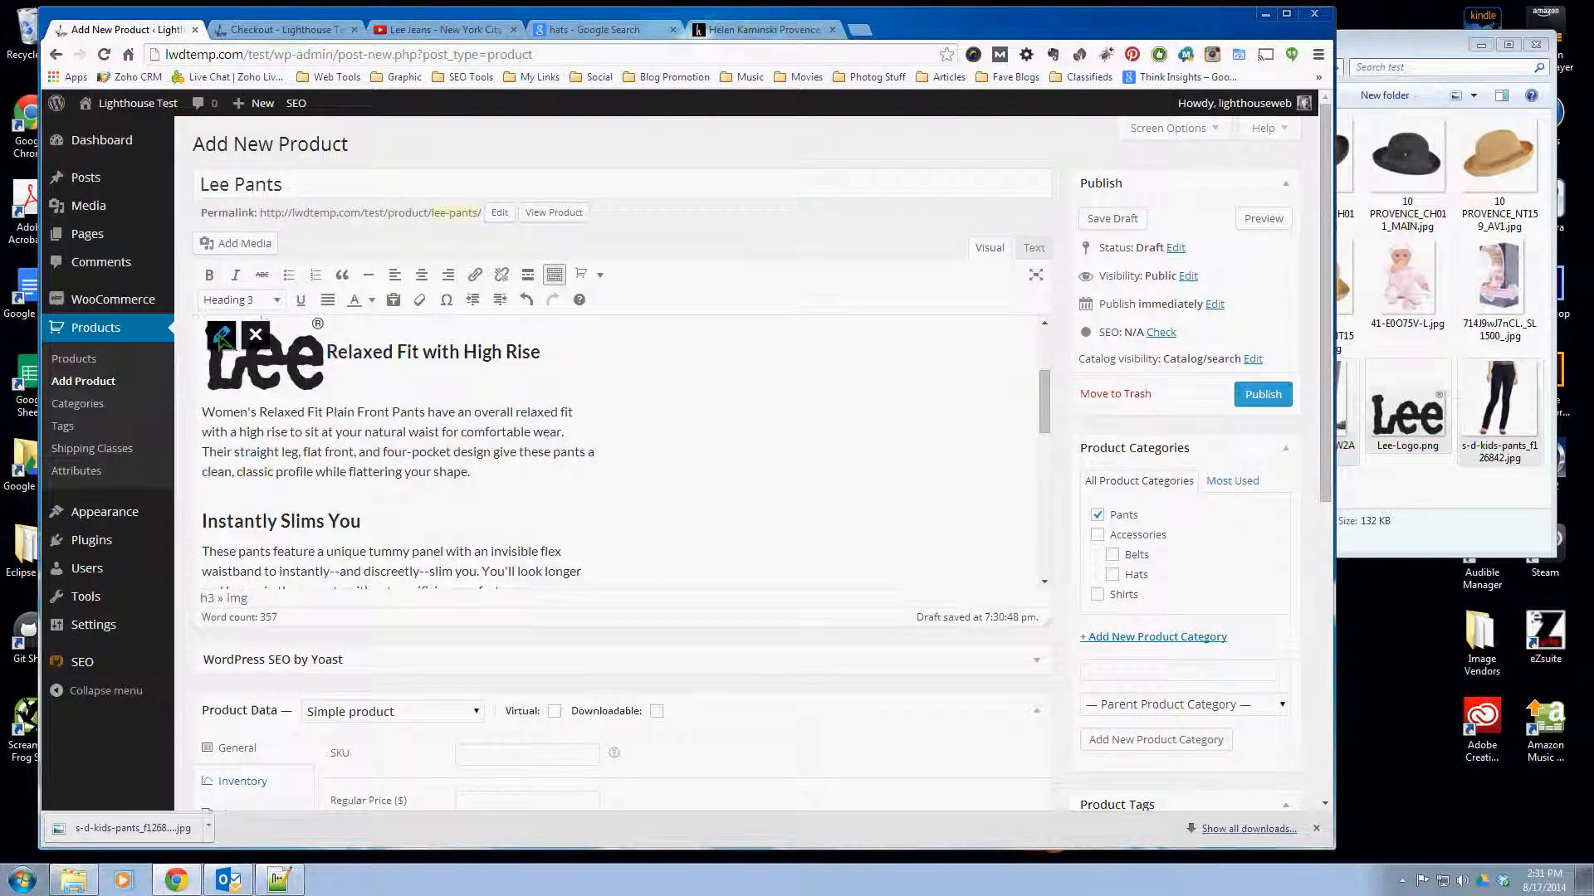
- Align the Lee logo to the right of the description text and check the layout
click(222, 336)
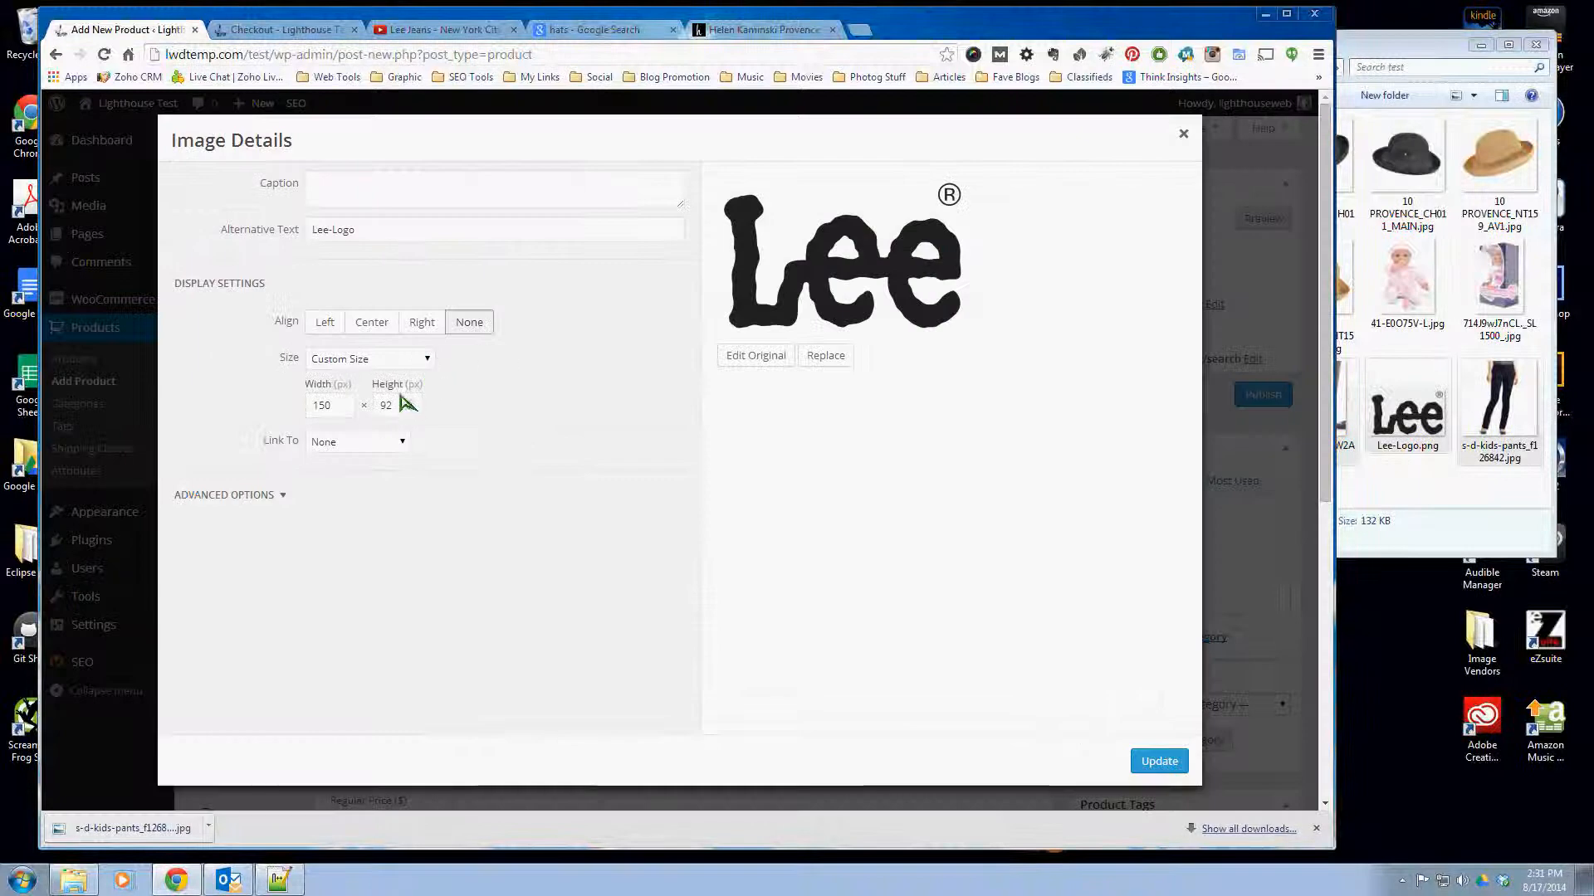
click(366, 442)
click(421, 322)
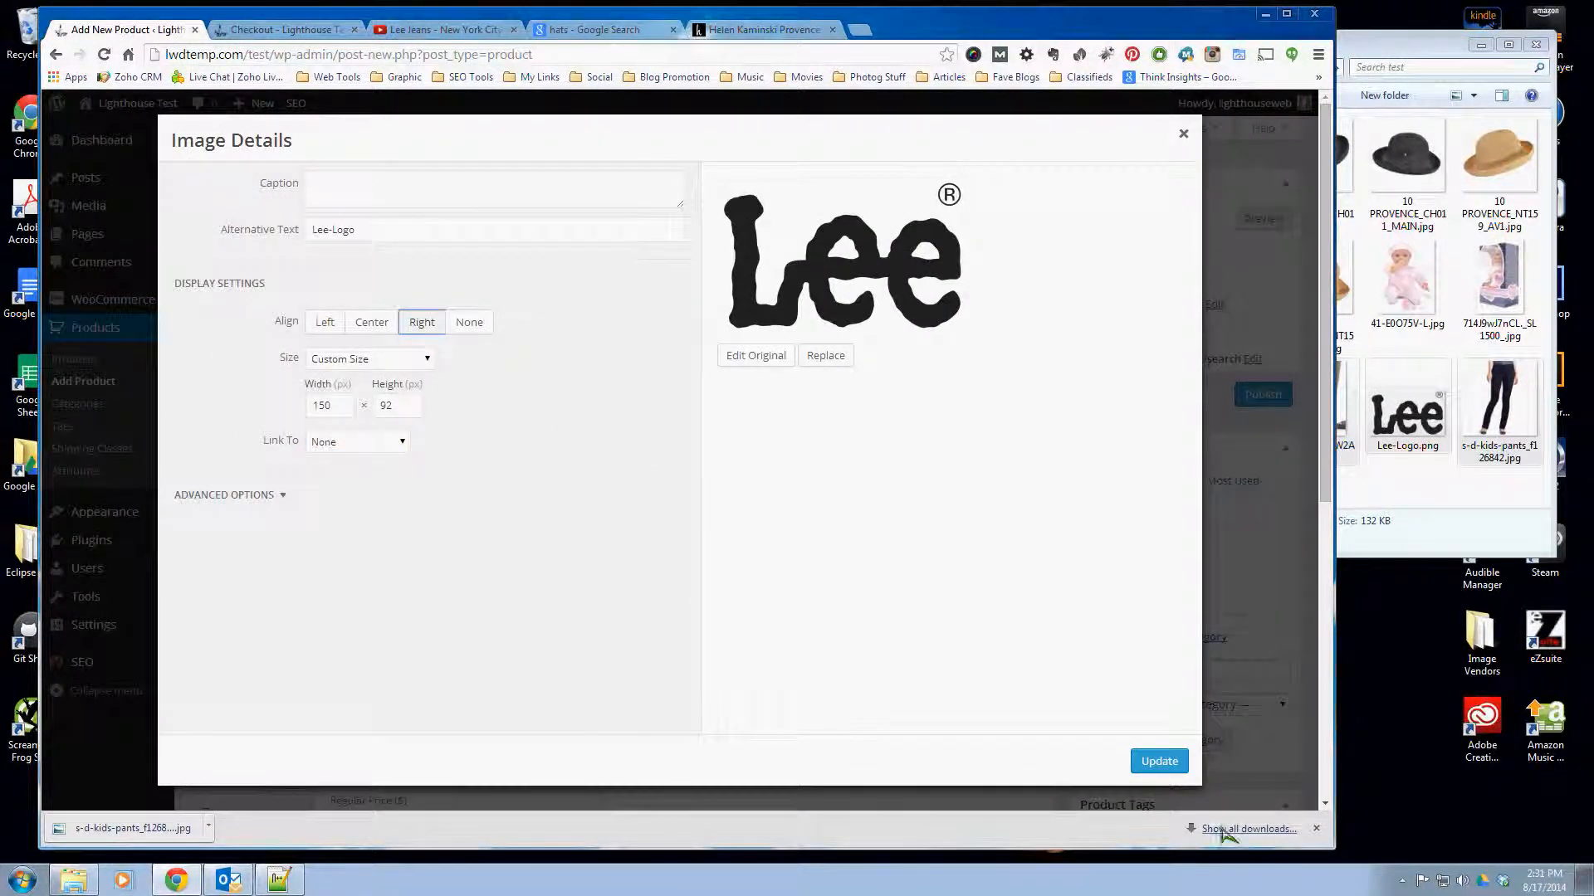
click(1160, 759)
click(845, 525)
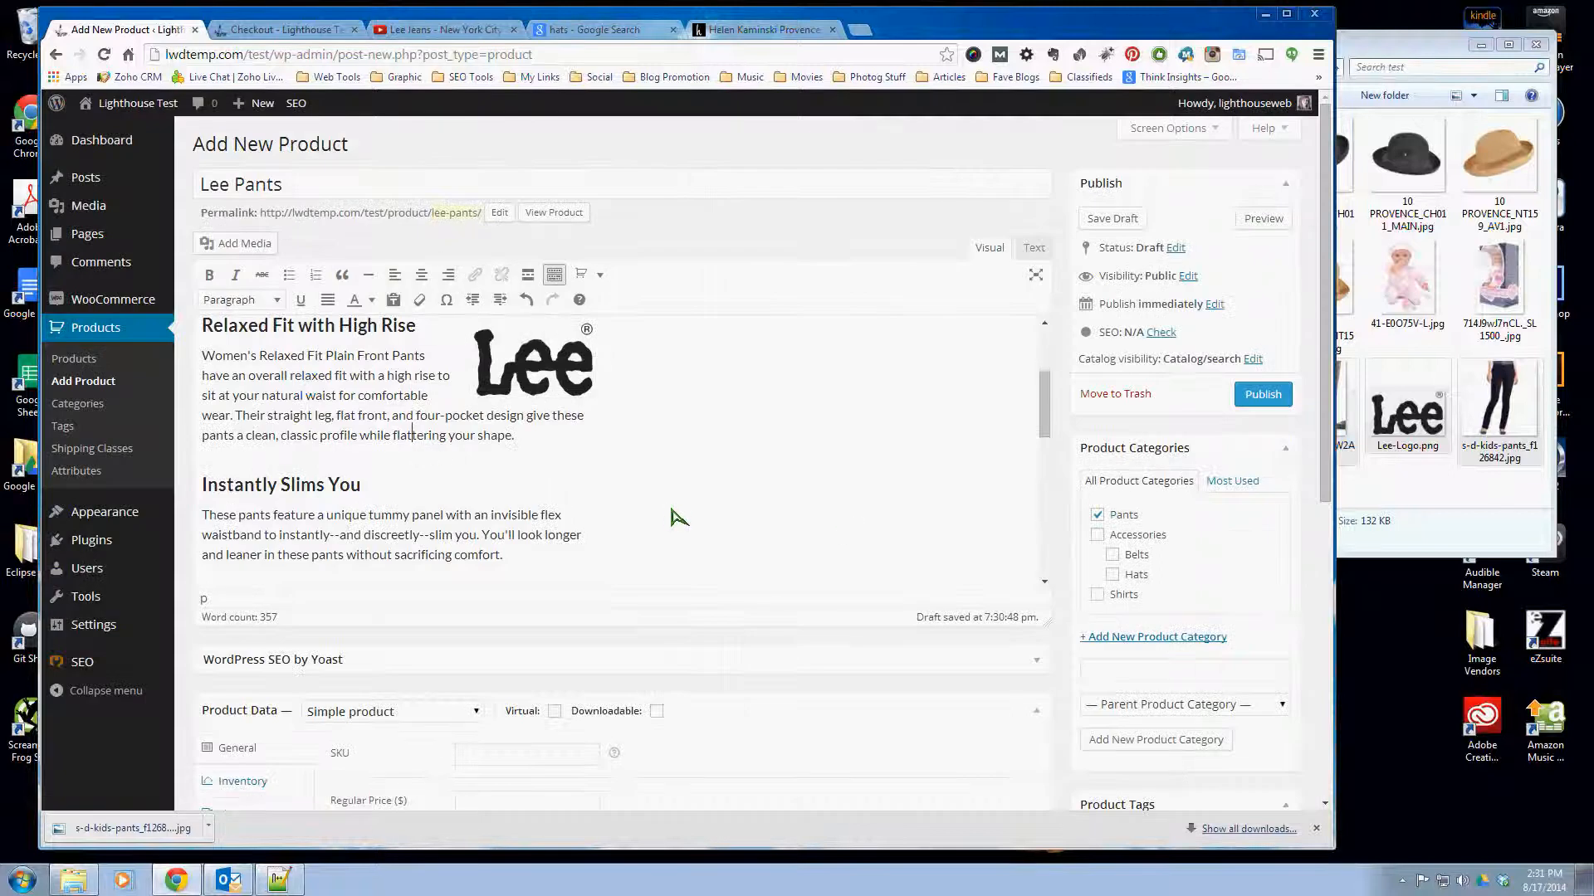
scroll(676, 515, up, 3)
scroll(353, 535, up, 1)
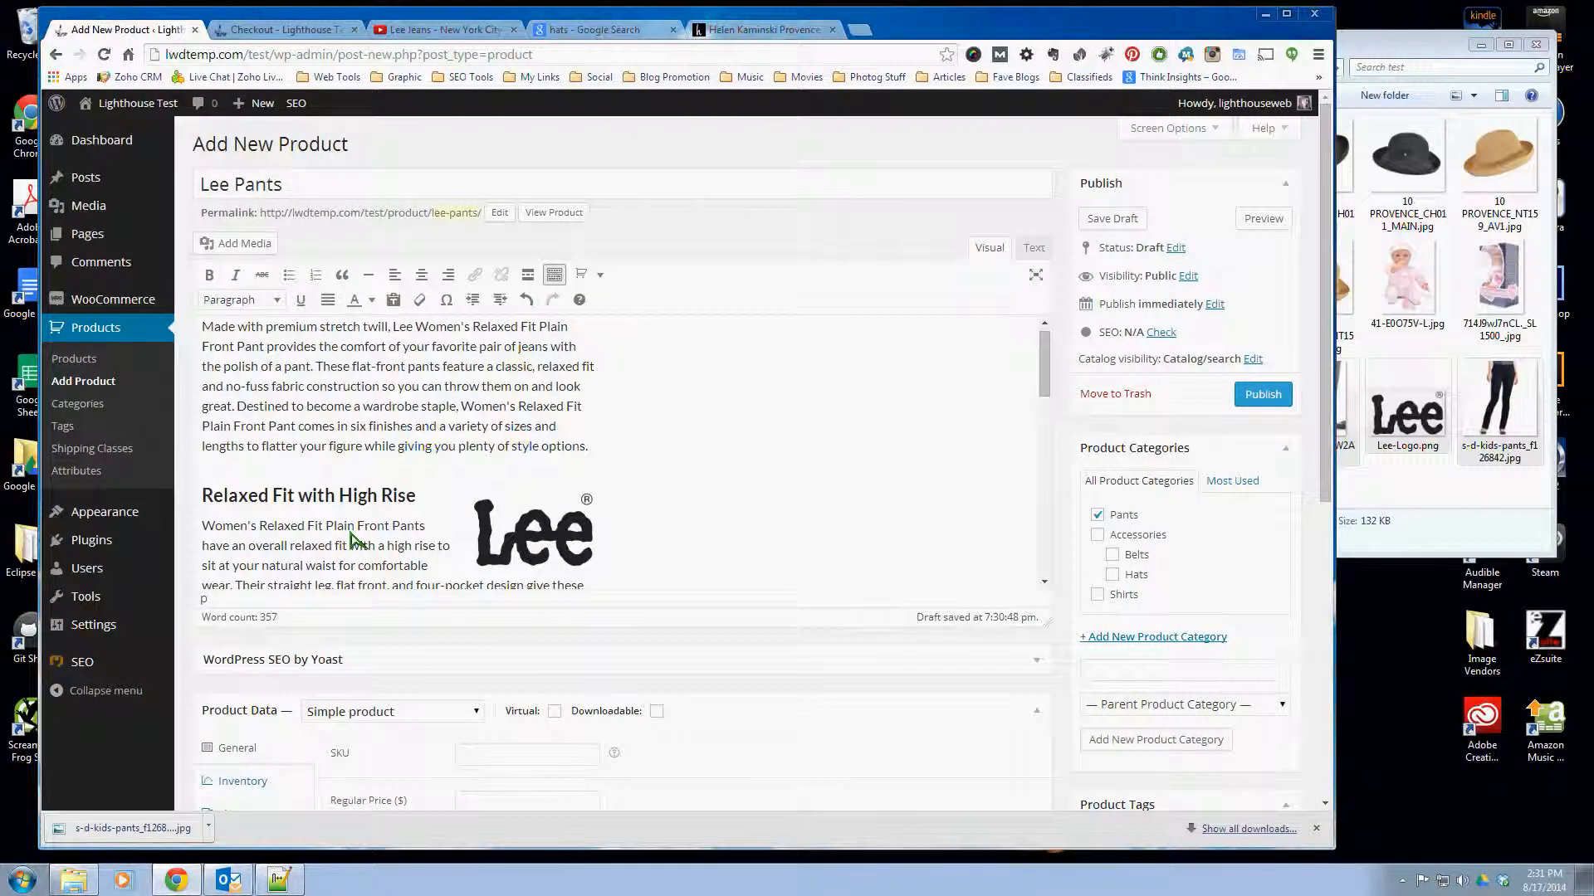
- Add a custom product attribute named Color in the product data
scroll(846, 687, down, 1)
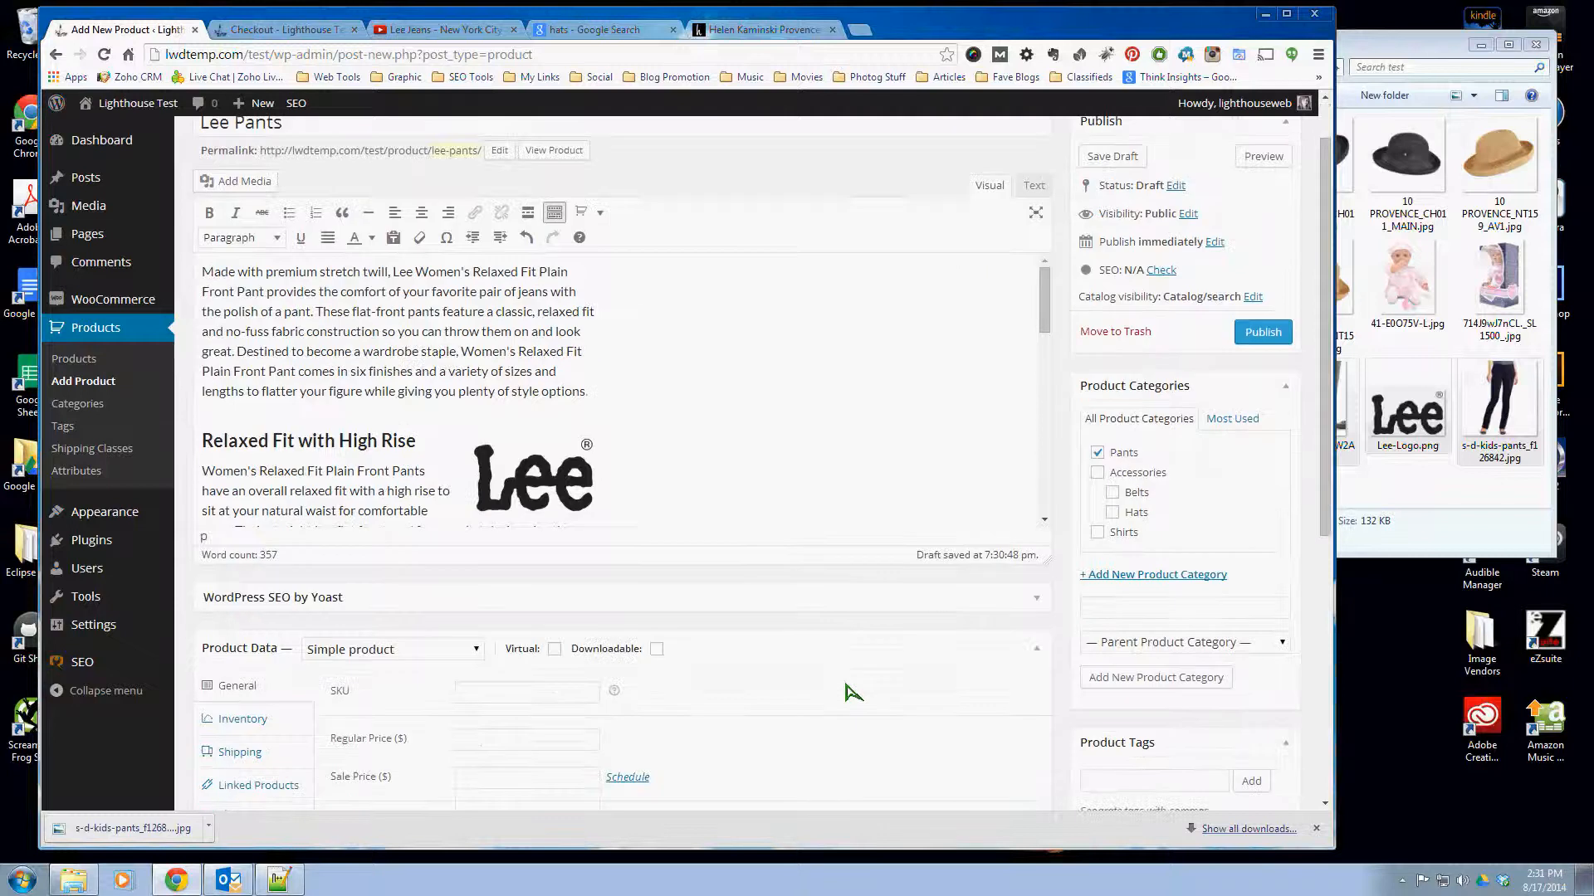
scroll(853, 691, down, 2)
scroll(855, 690, down, 2)
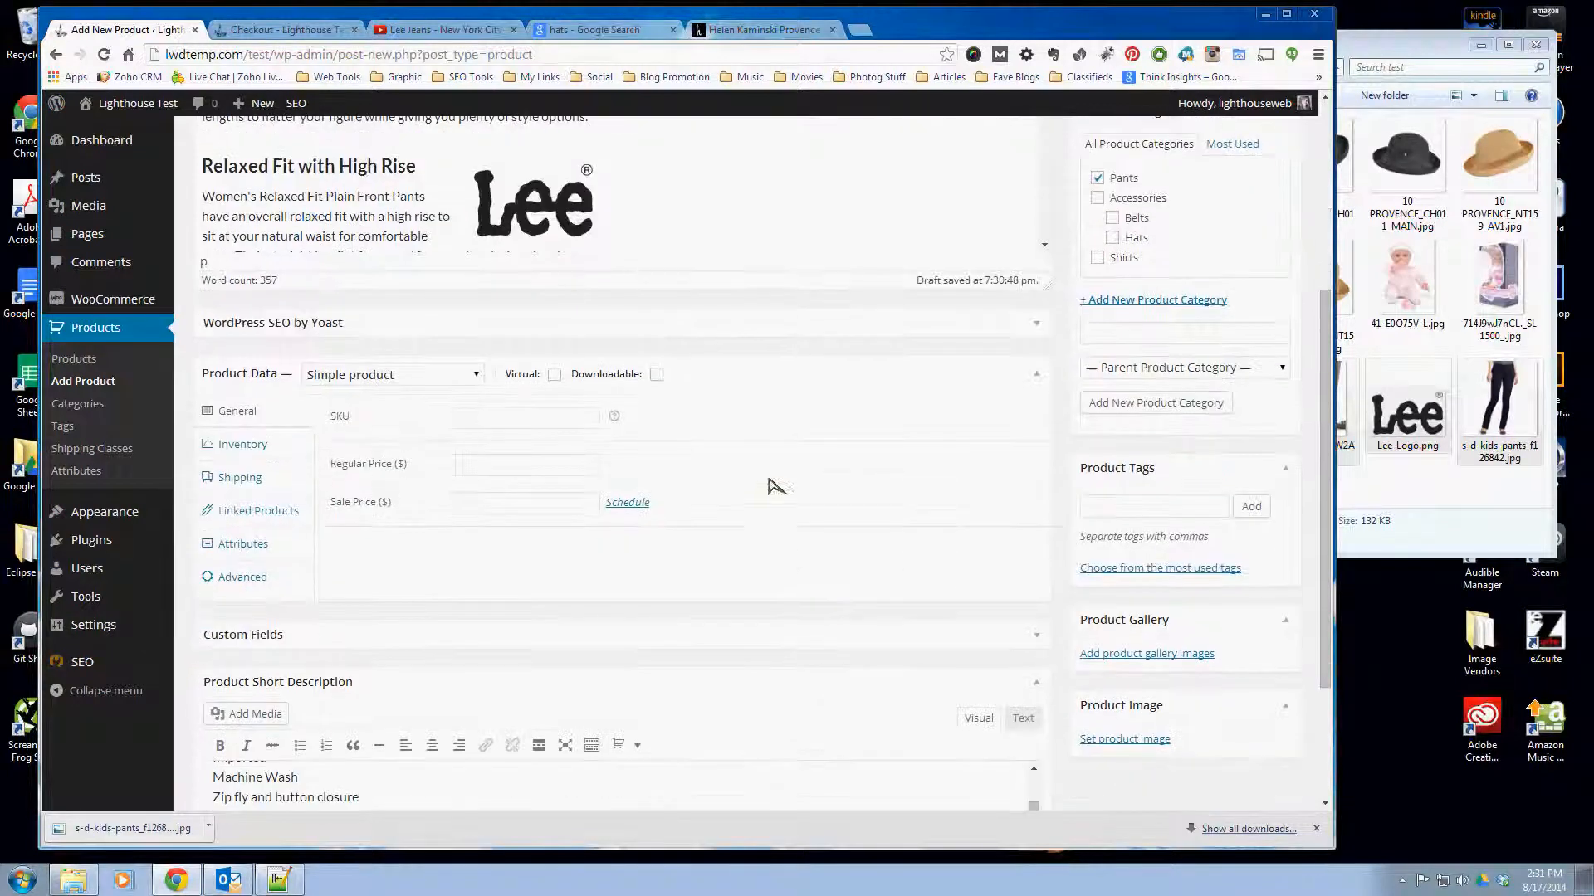
click(222, 543)
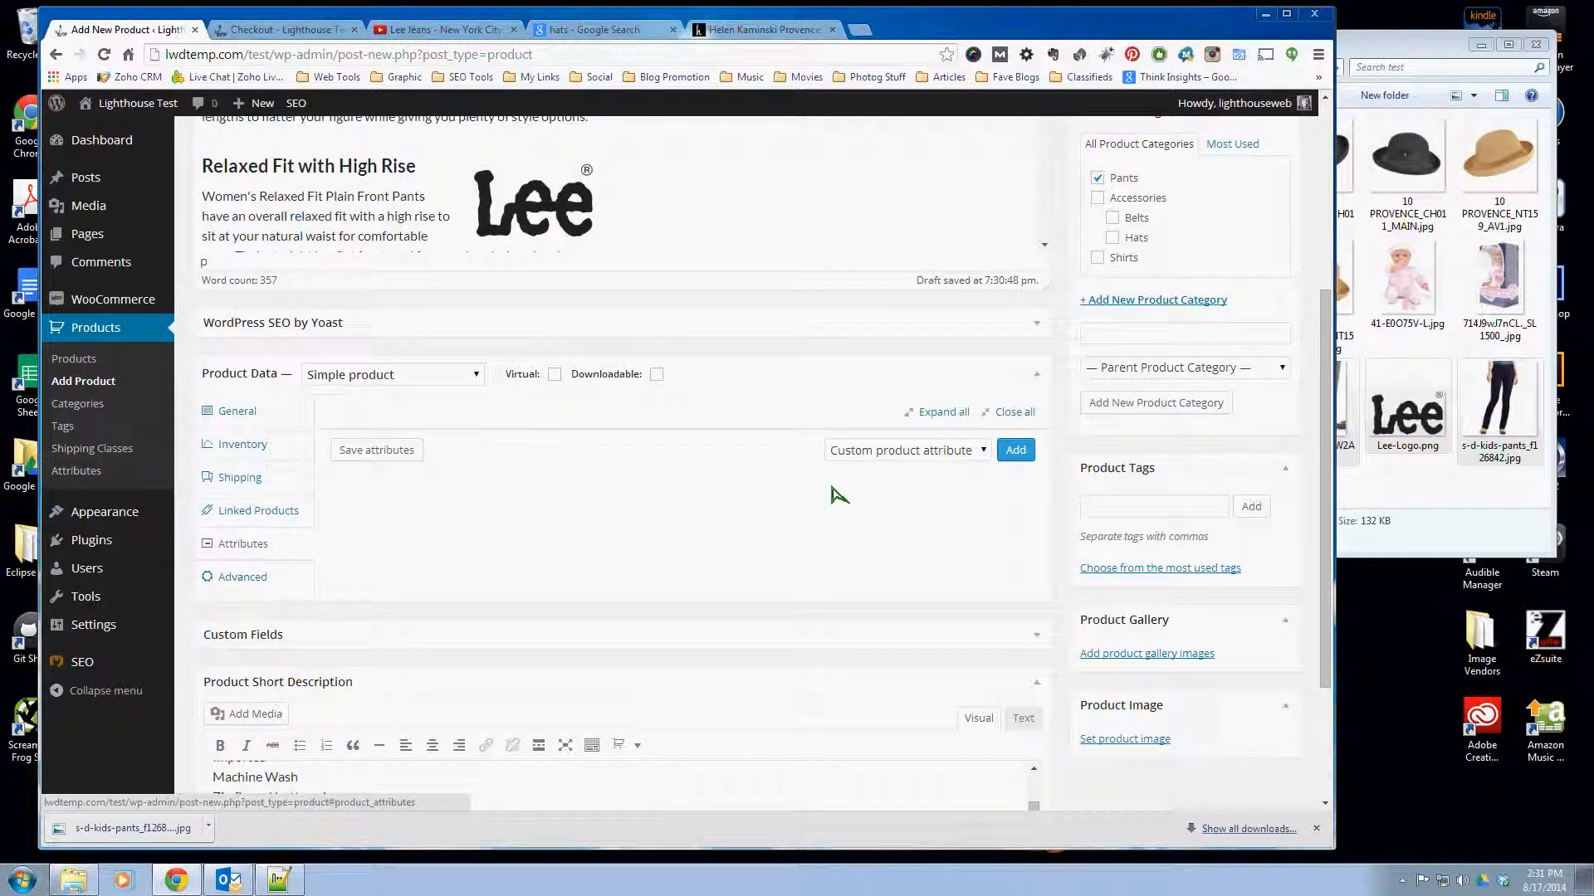
click(1014, 449)
click(429, 509)
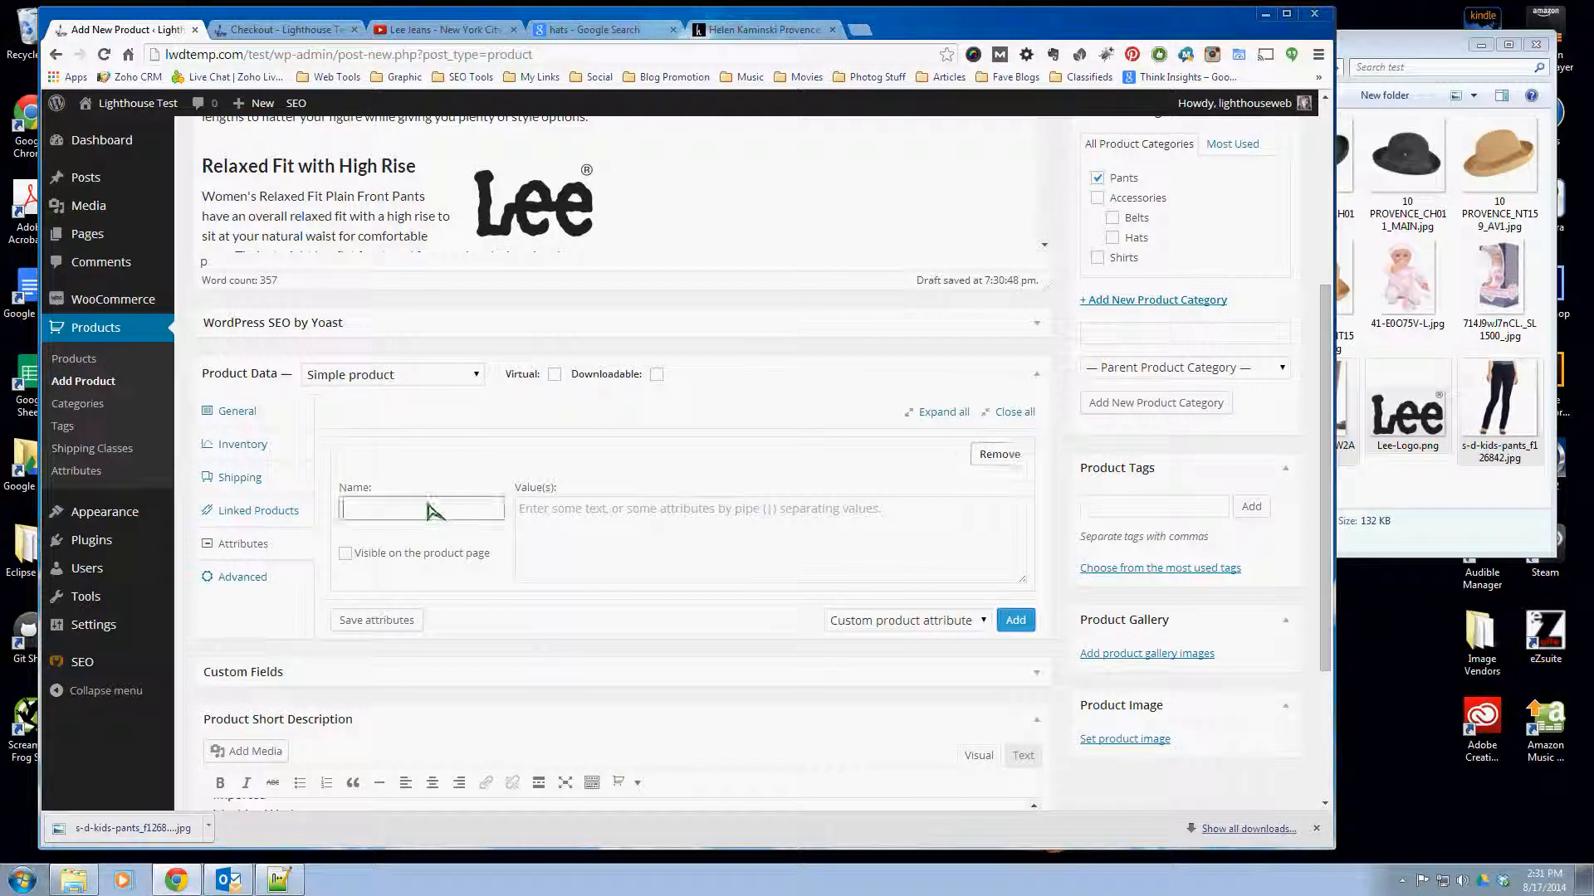
text(Color)
- Give the Color attribute the values Black|Tan|Blue|Red and make it visible on the product page
click(548, 512)
text(B)
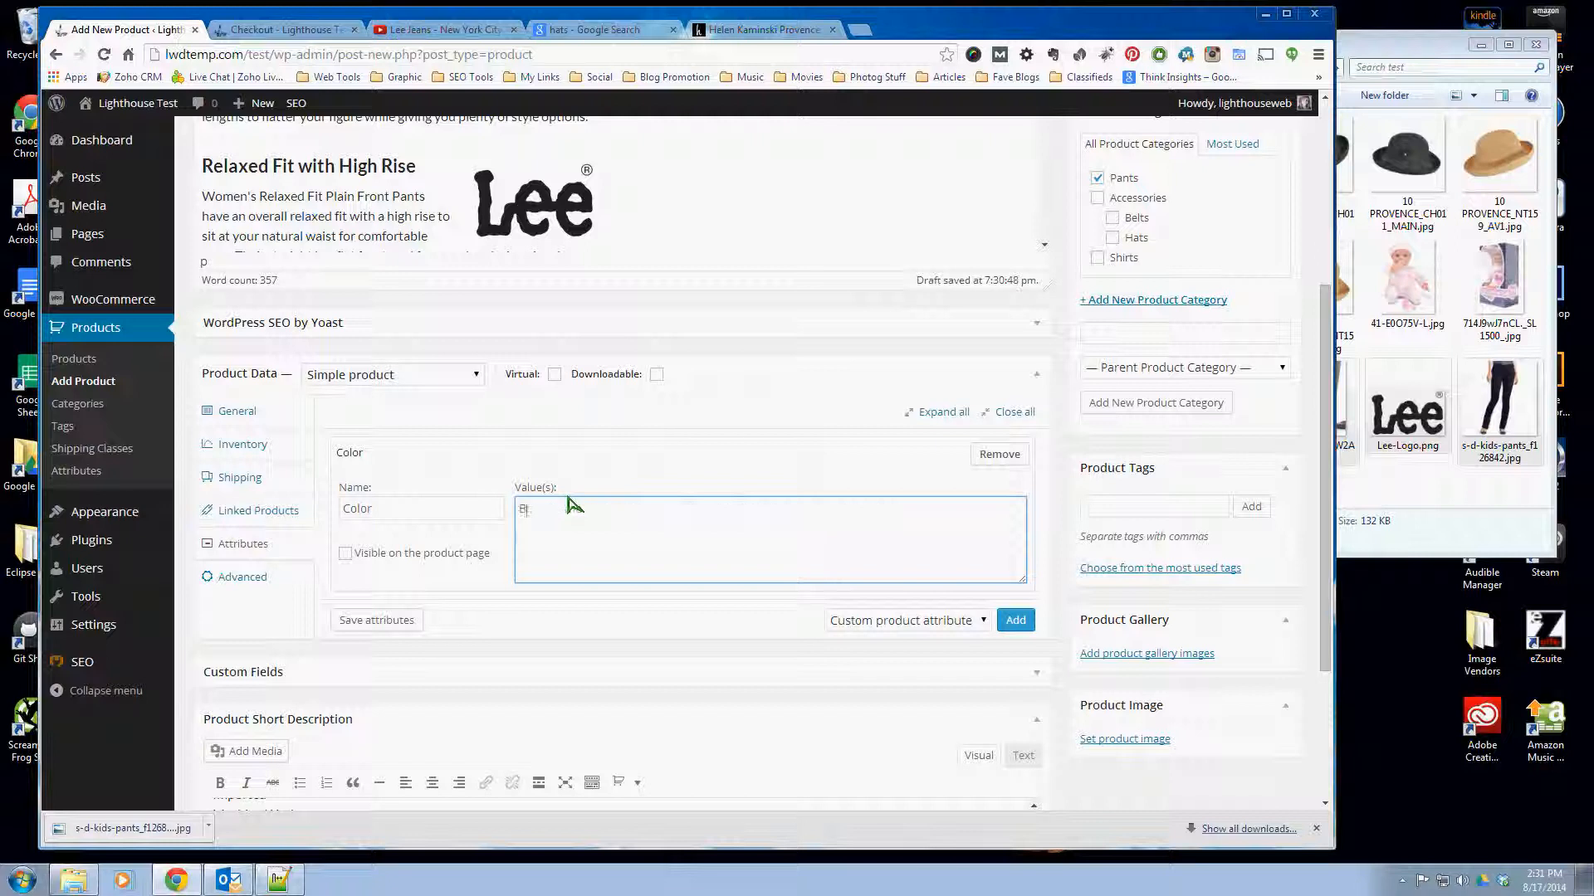
text(lack | Tan | Blue | Red)
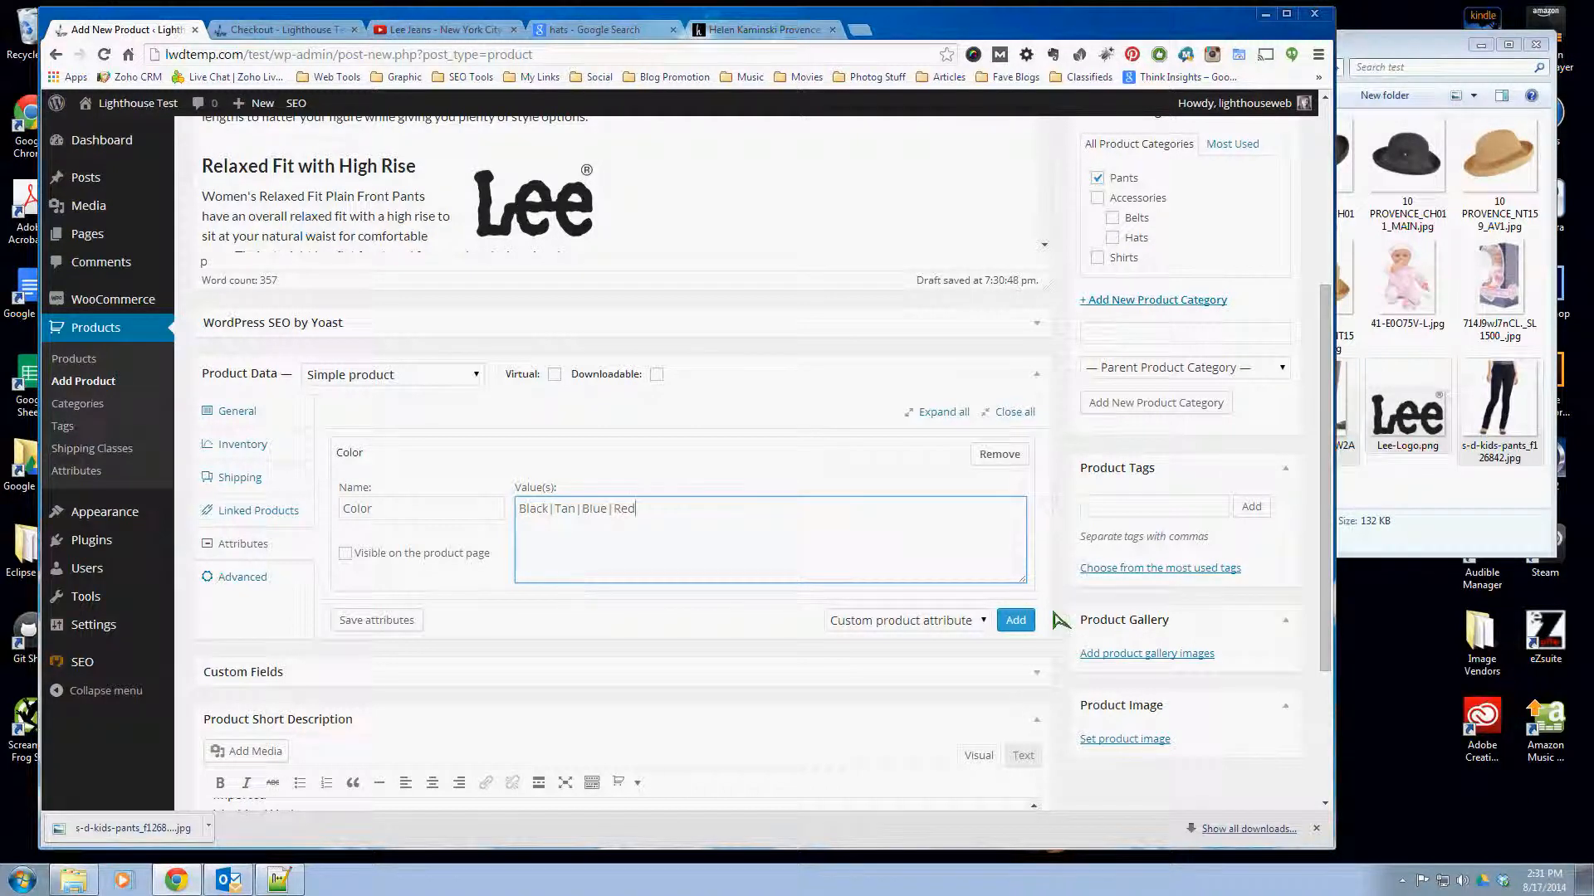
click(345, 553)
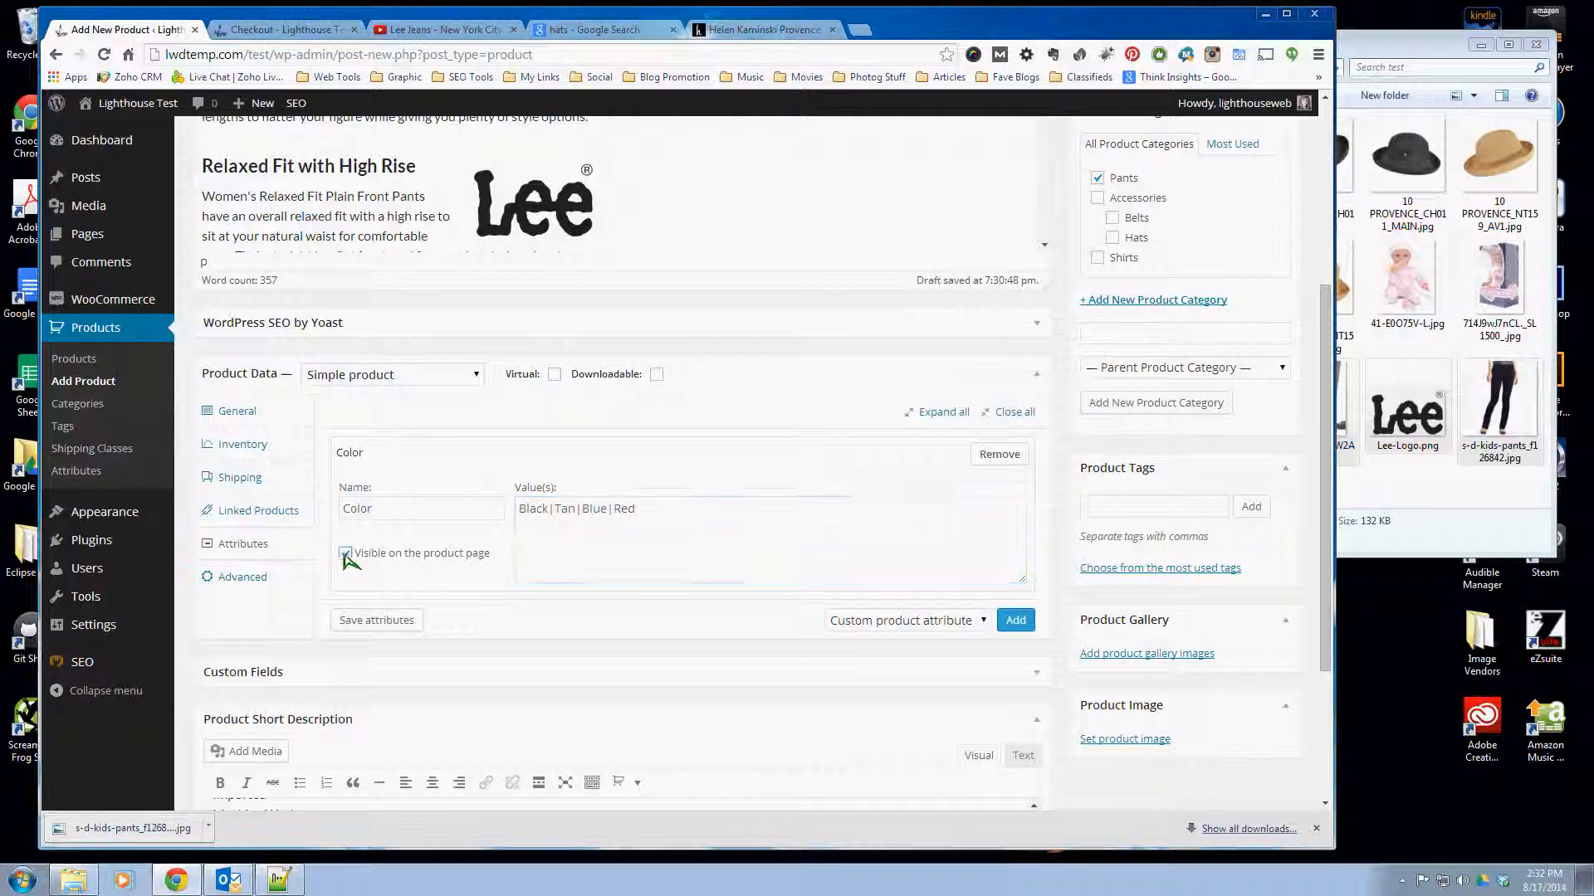
- Add a second custom product attribute named Size below the Color attribute
click(1016, 623)
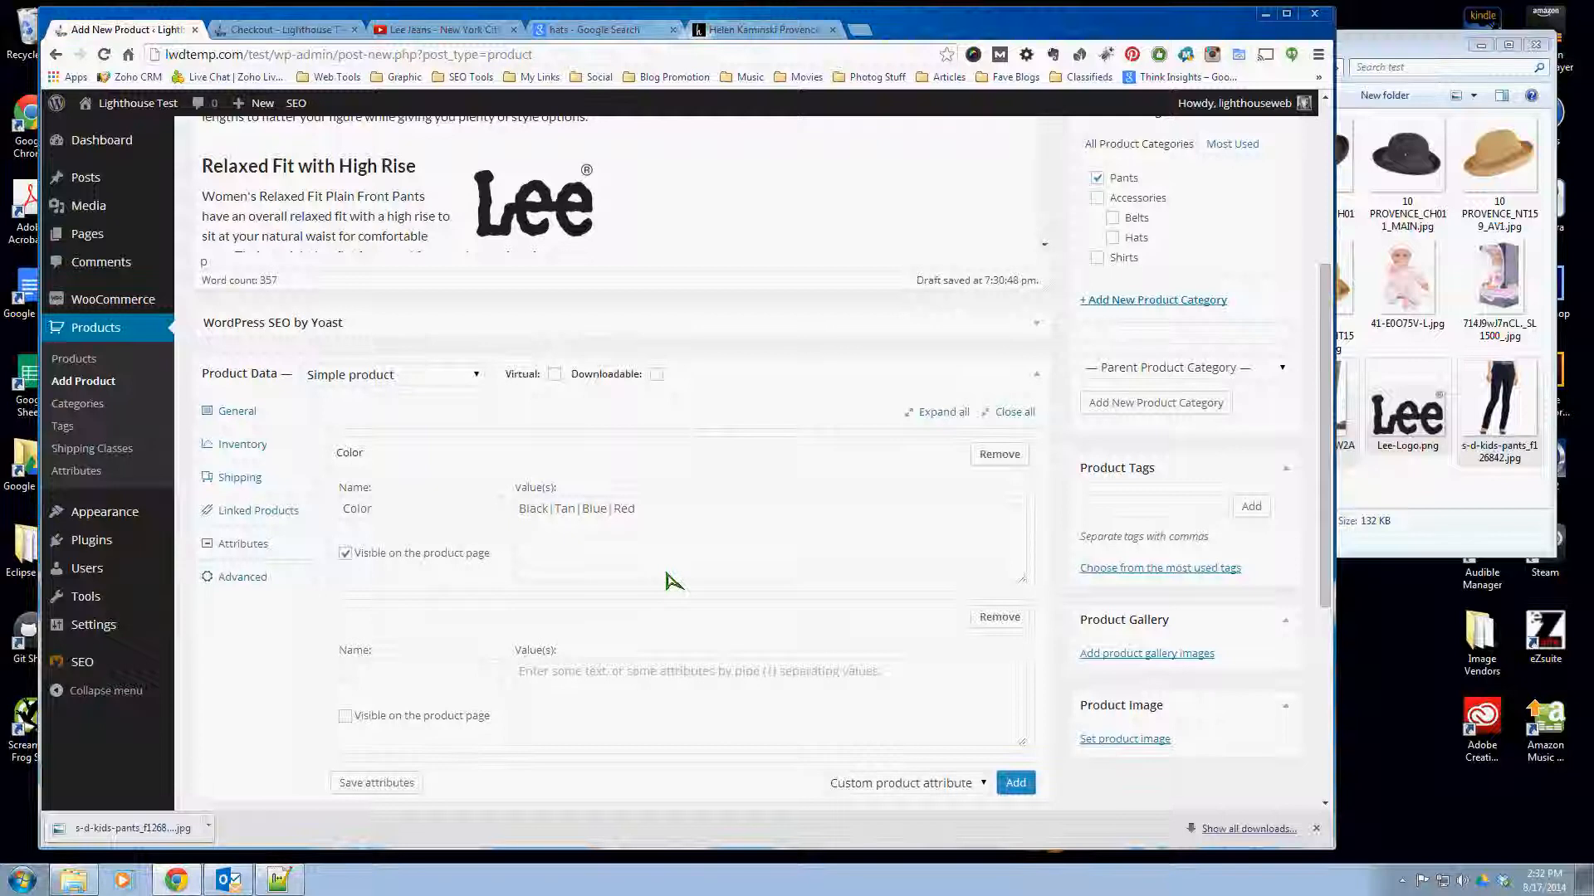
scroll(672, 580, down, 1)
click(399, 569)
text(S)
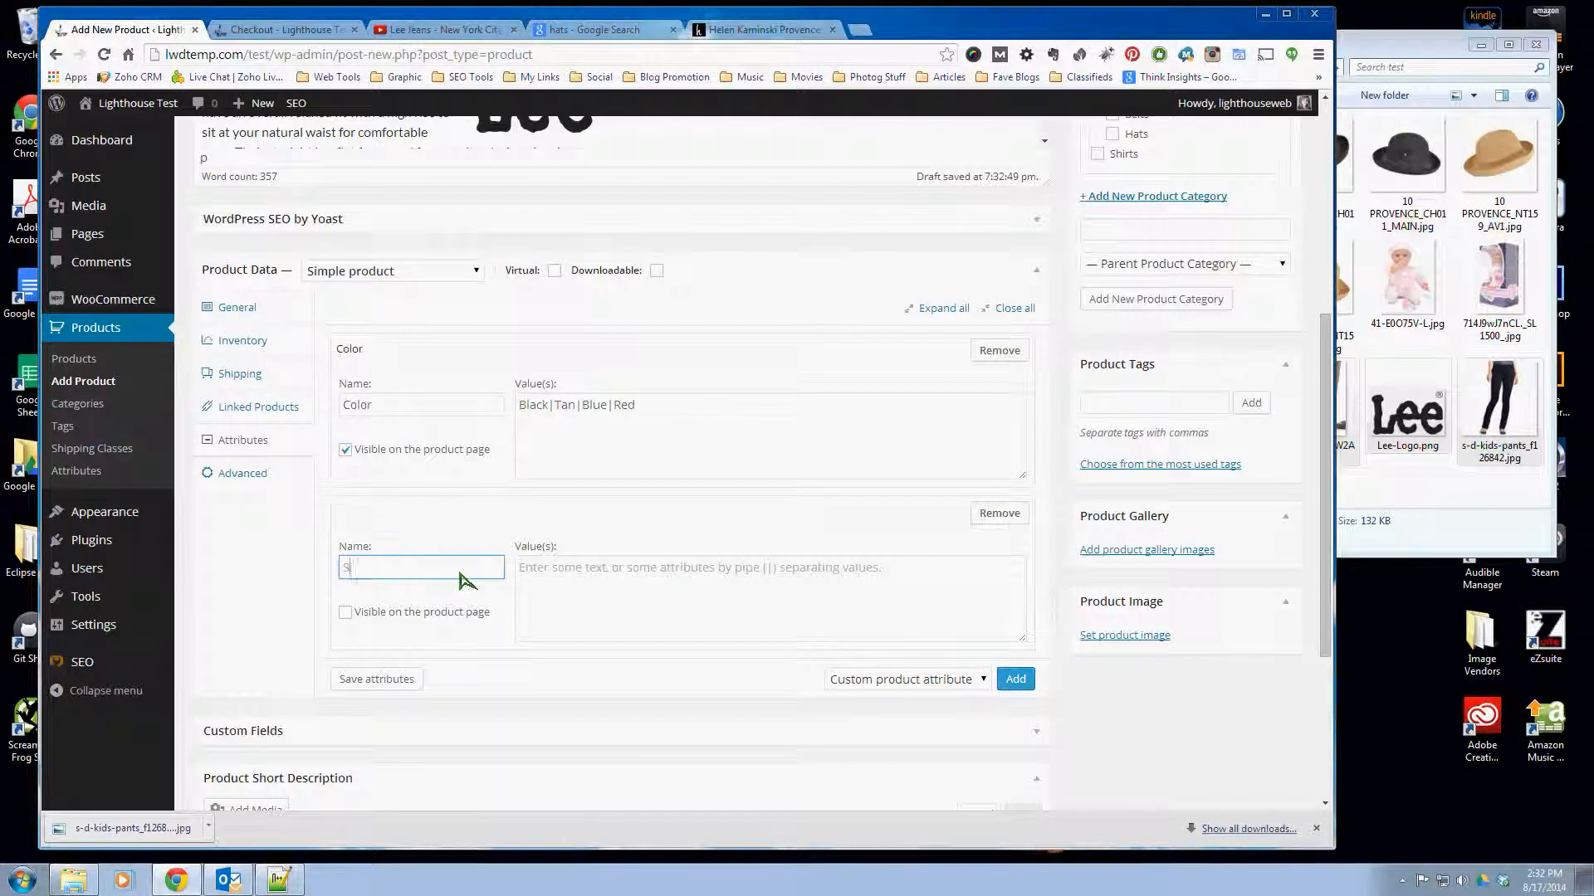
text(ize)
click(628, 578)
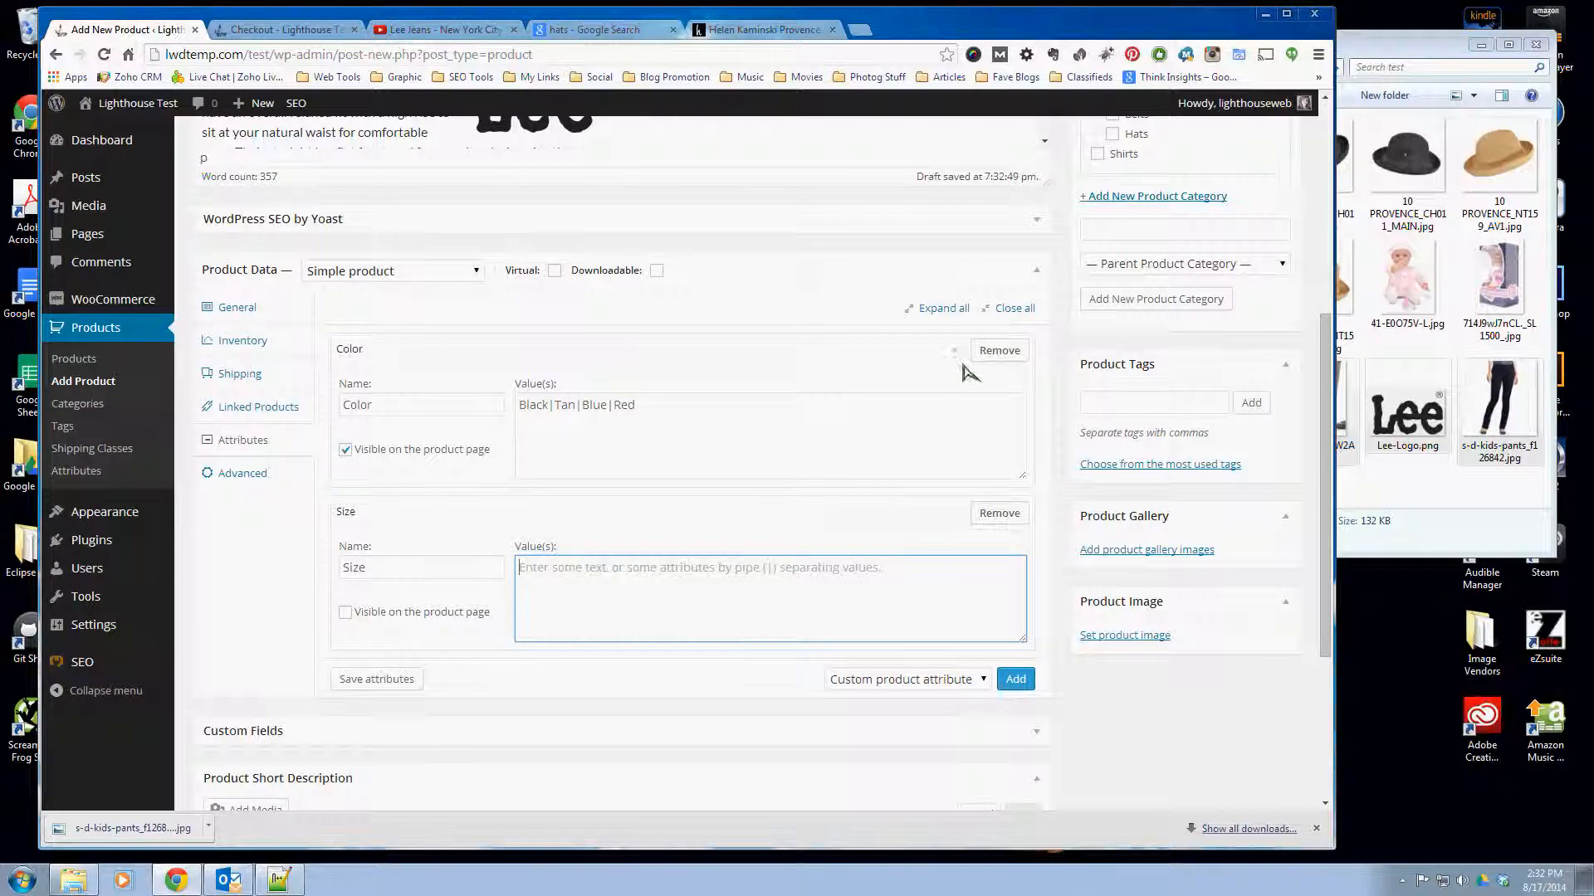
- Remove both the Size and Color attributes from the product data
click(1022, 538)
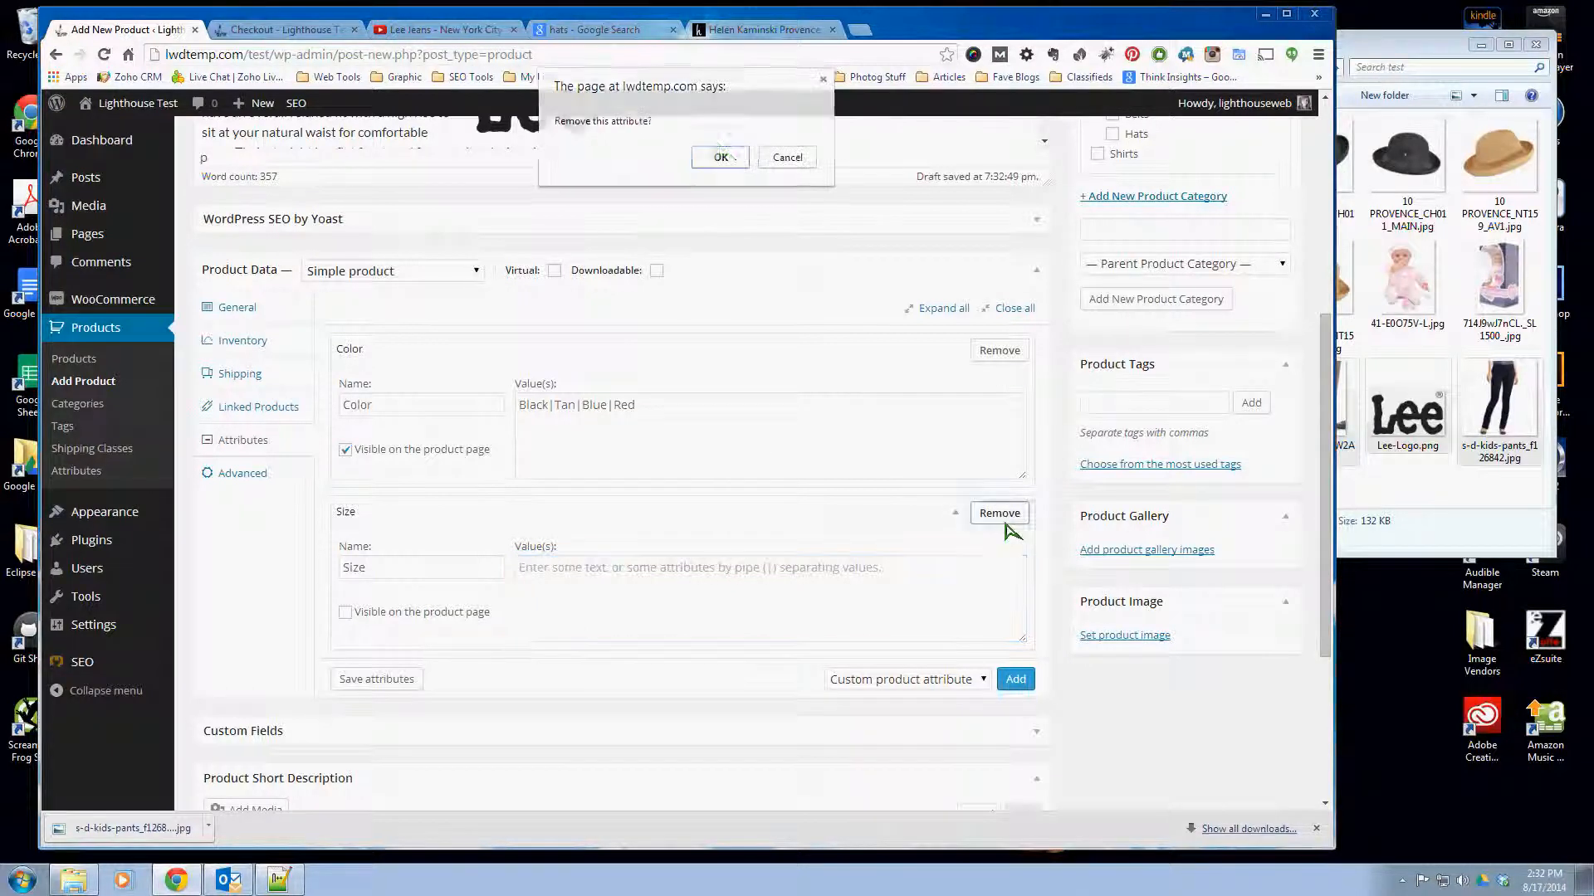
click(724, 157)
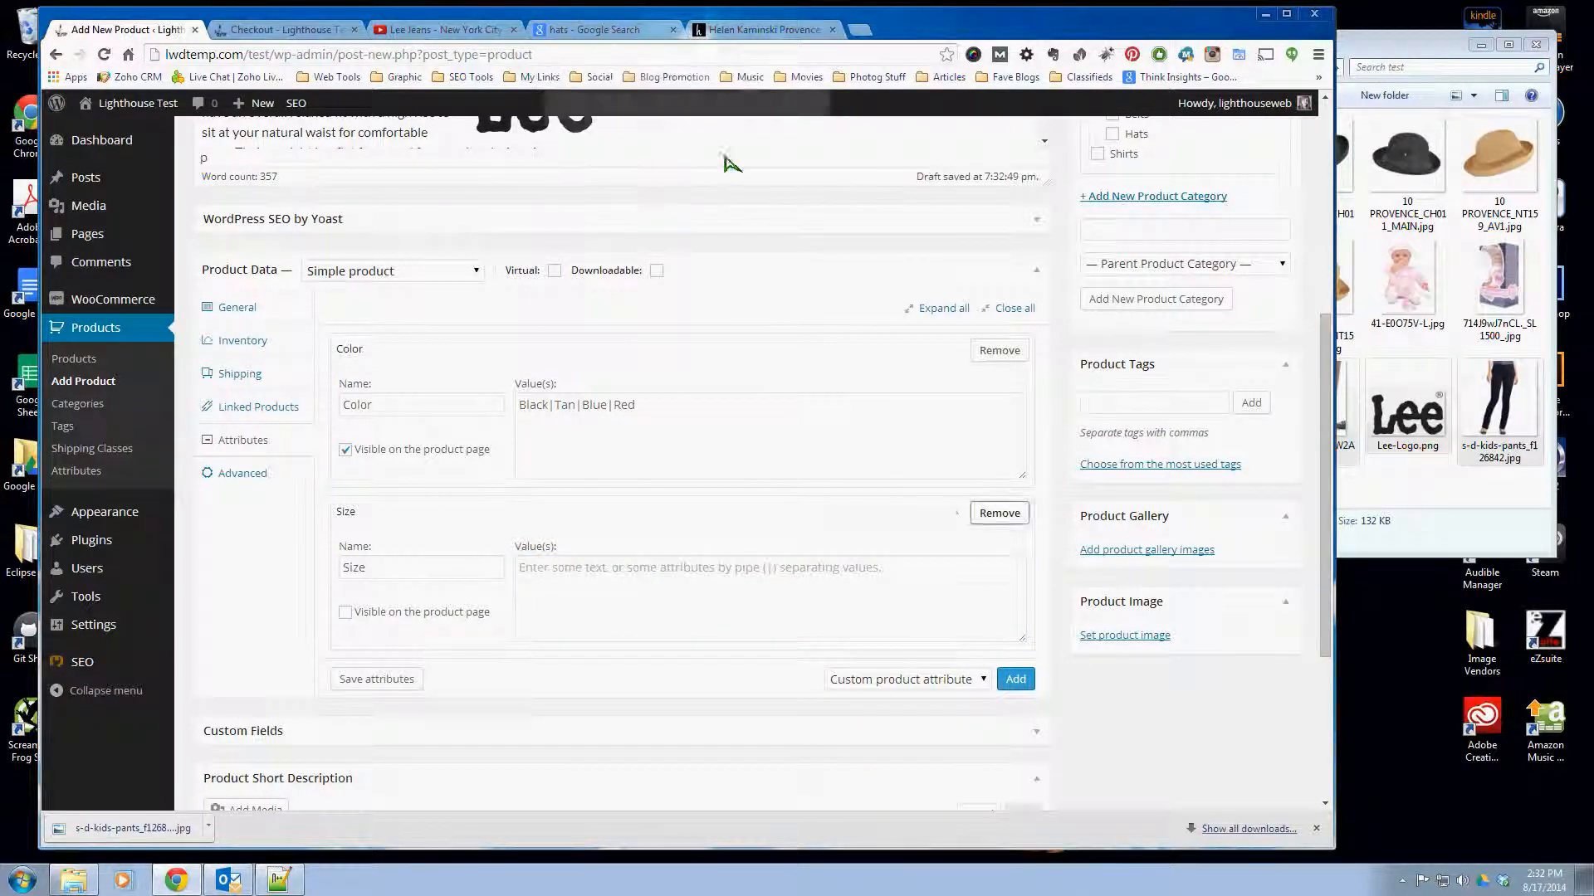
click(988, 352)
click(720, 158)
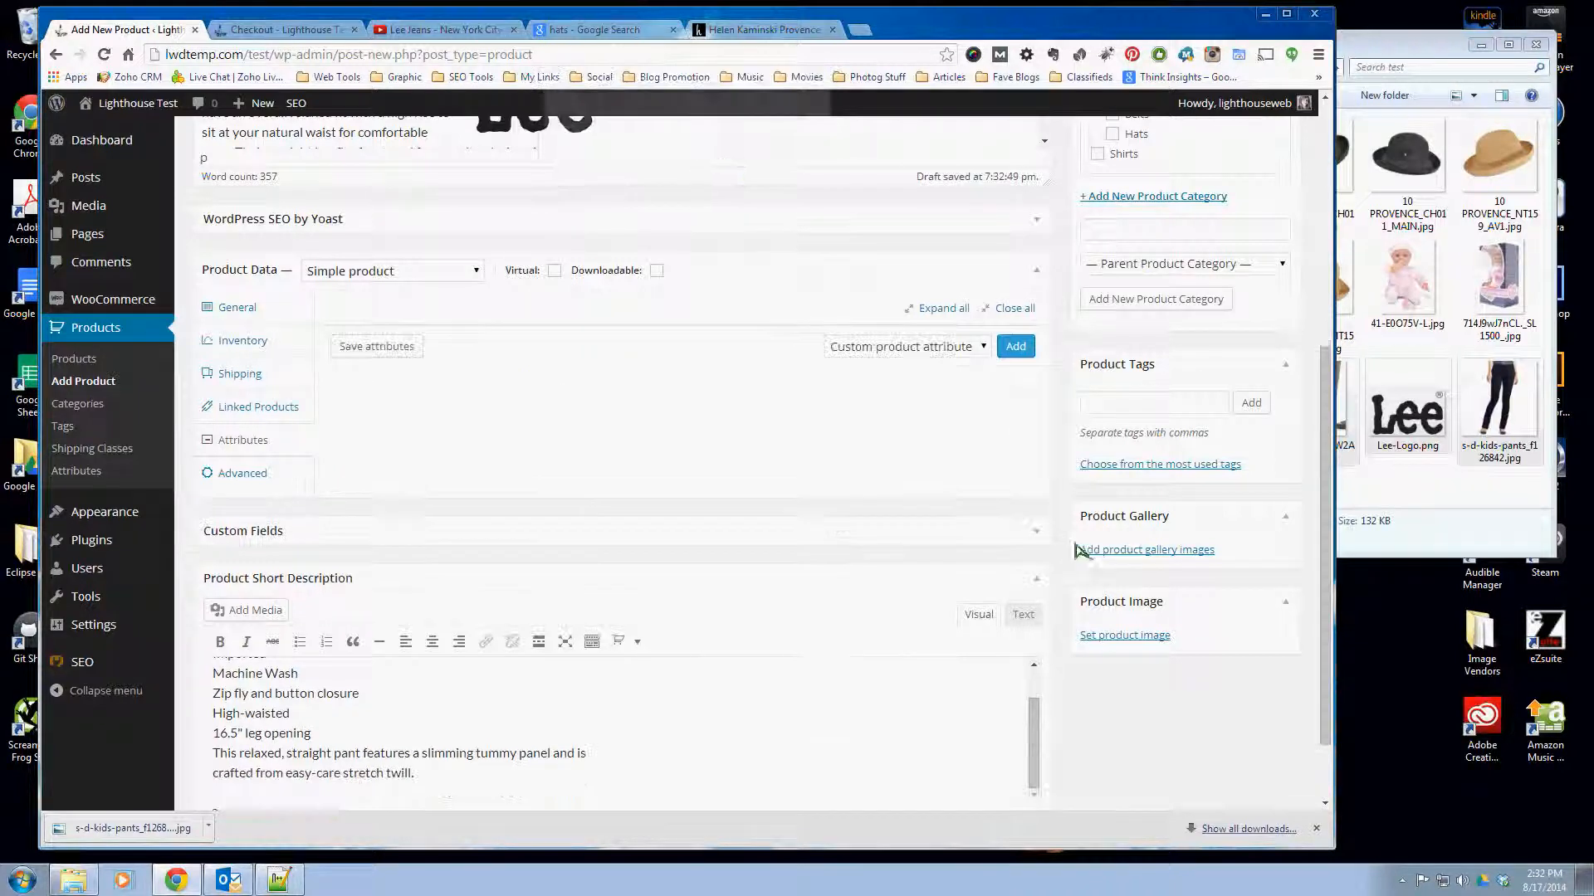
- Change the product type to Variable product and check its Variations settings
click(394, 281)
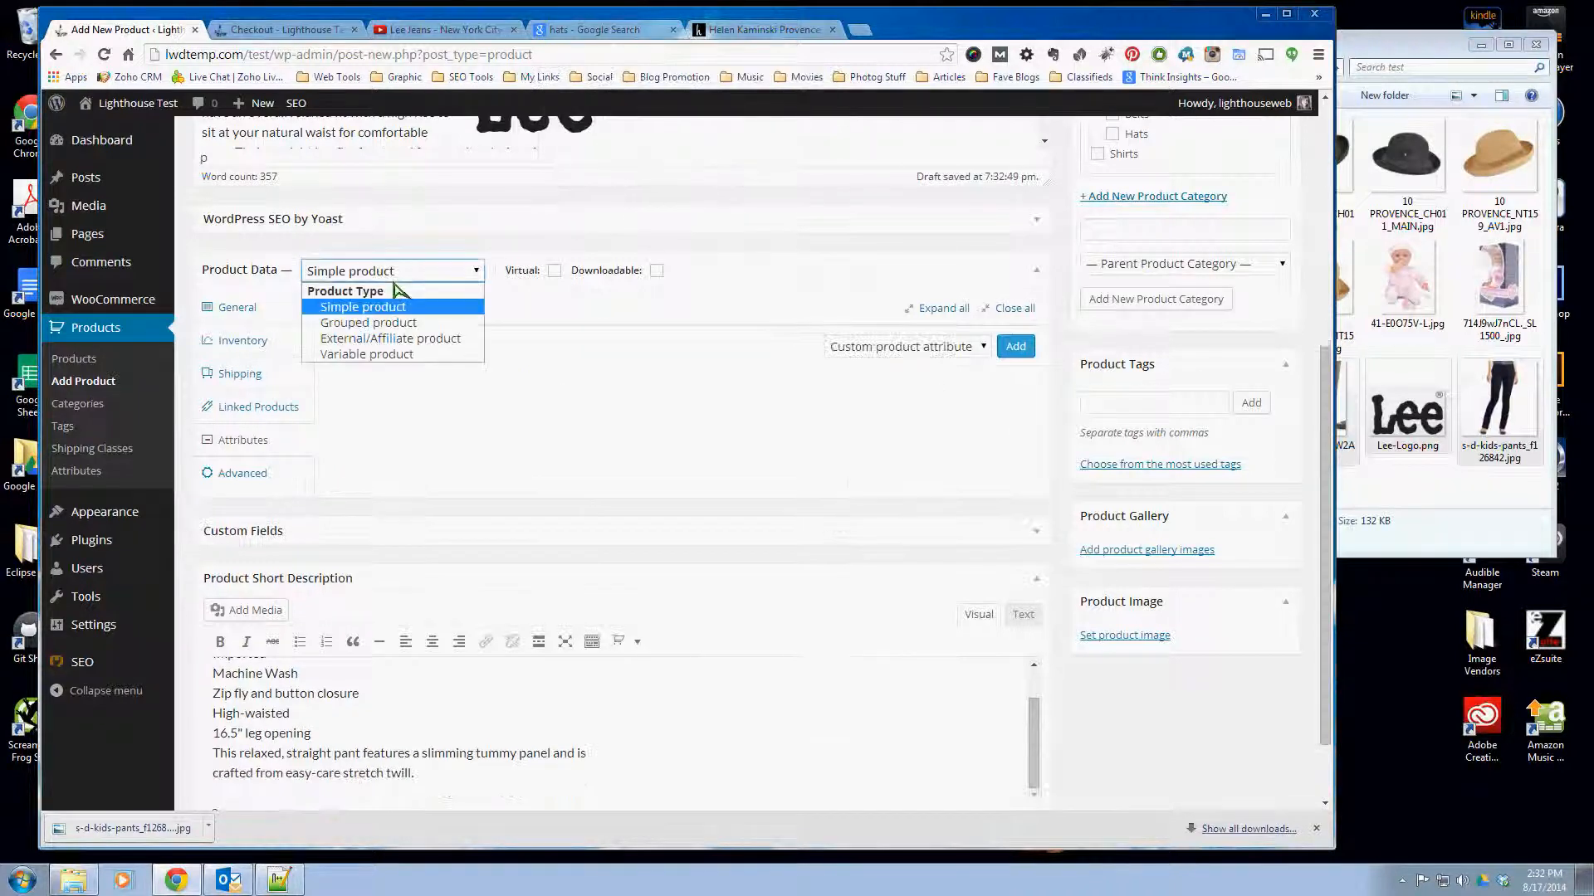
click(370, 356)
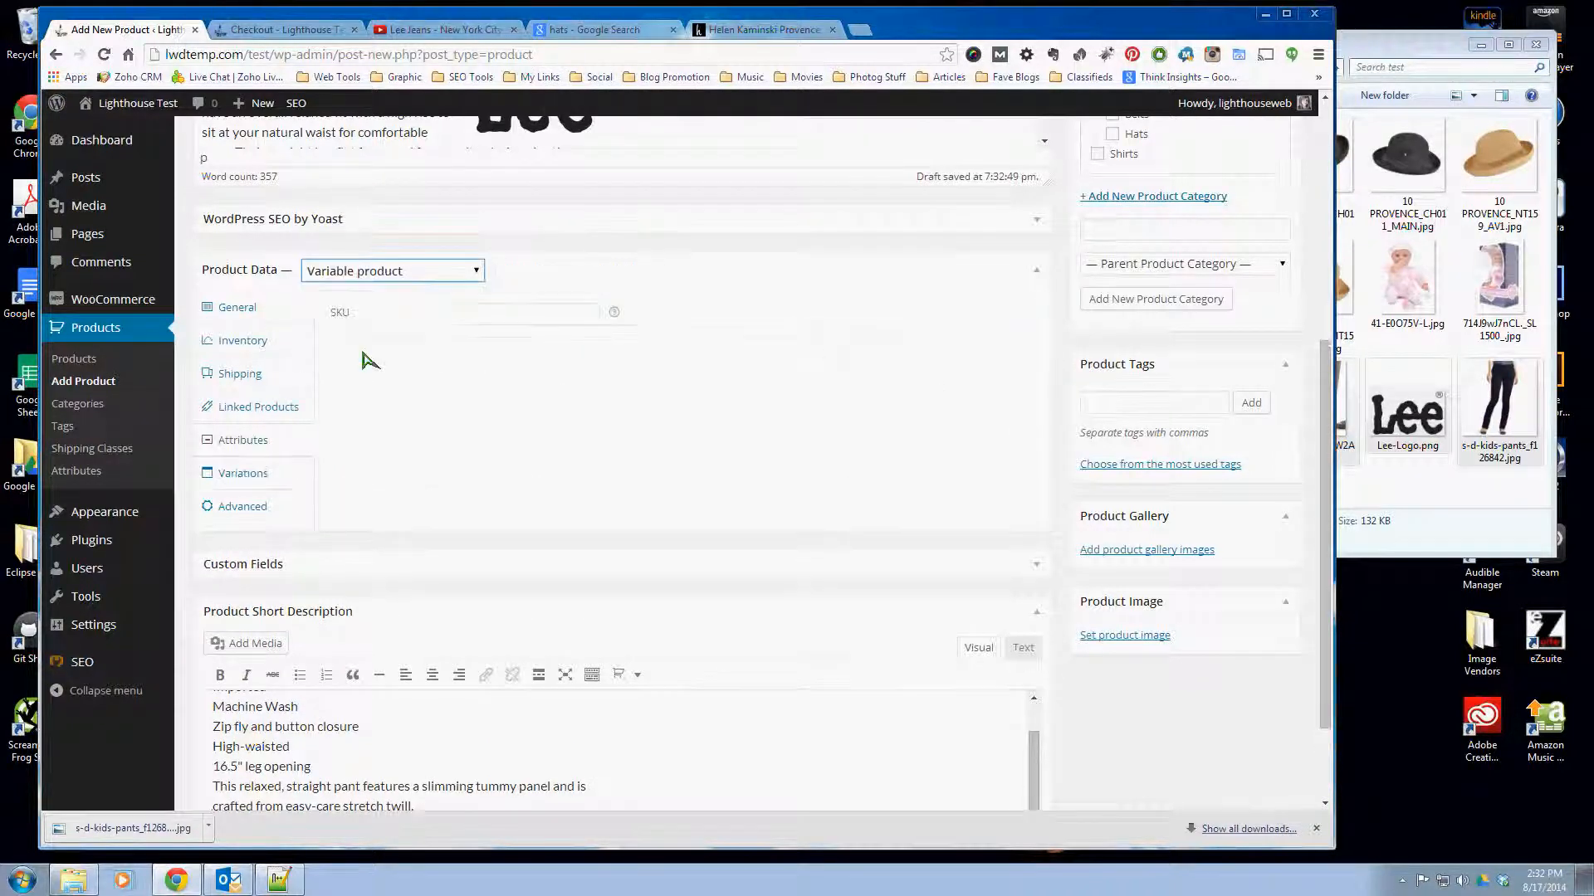
click(240, 475)
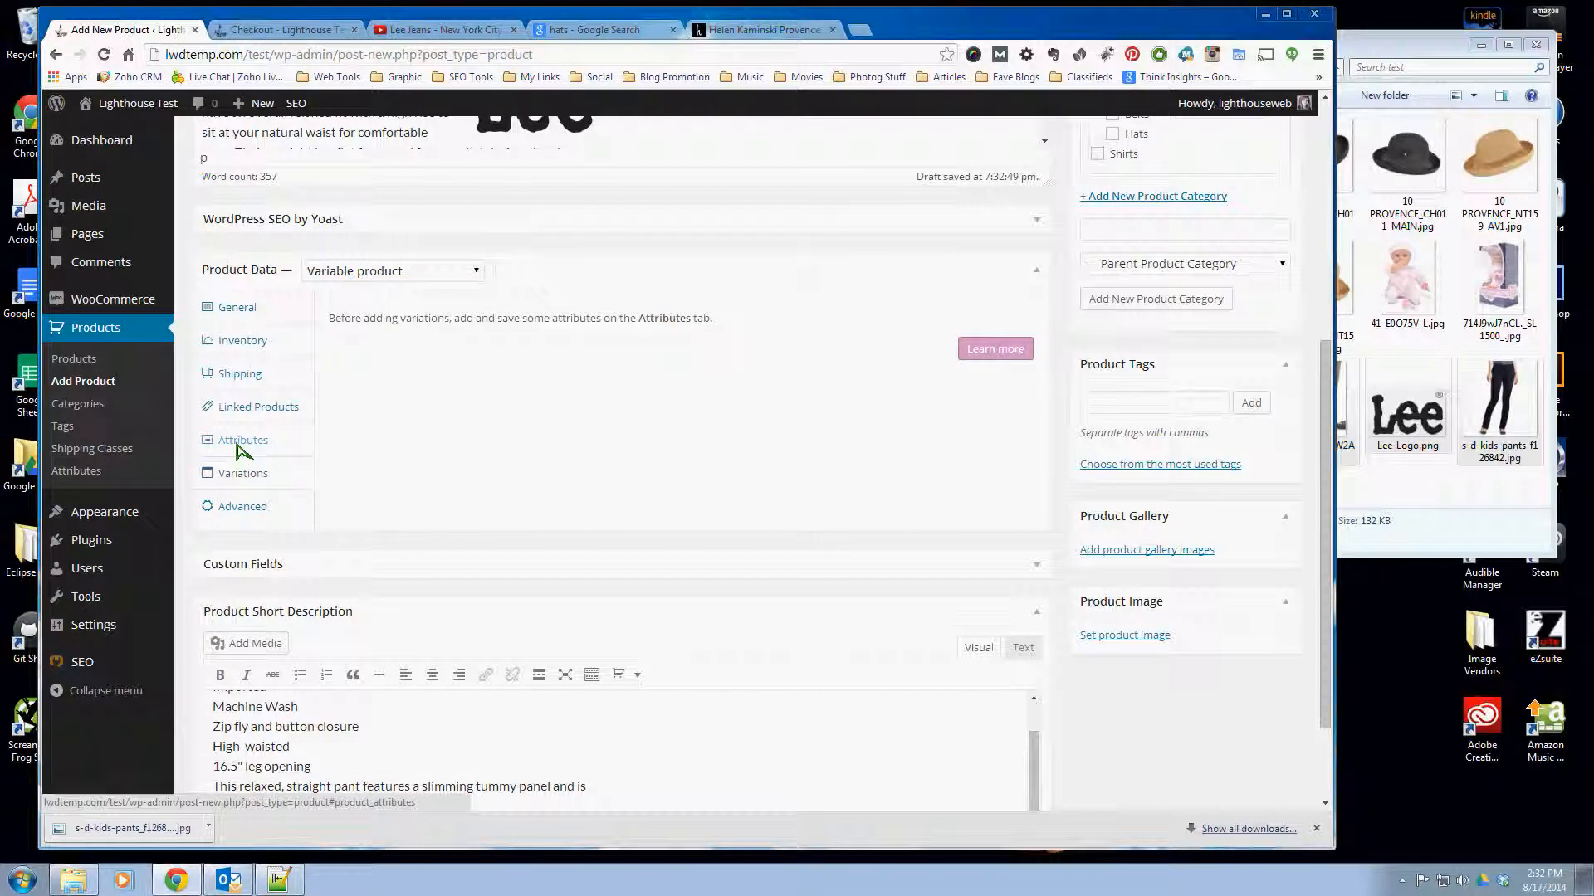
- Add a custom attribute named Color that is visible on the product page and used for variations
click(240, 449)
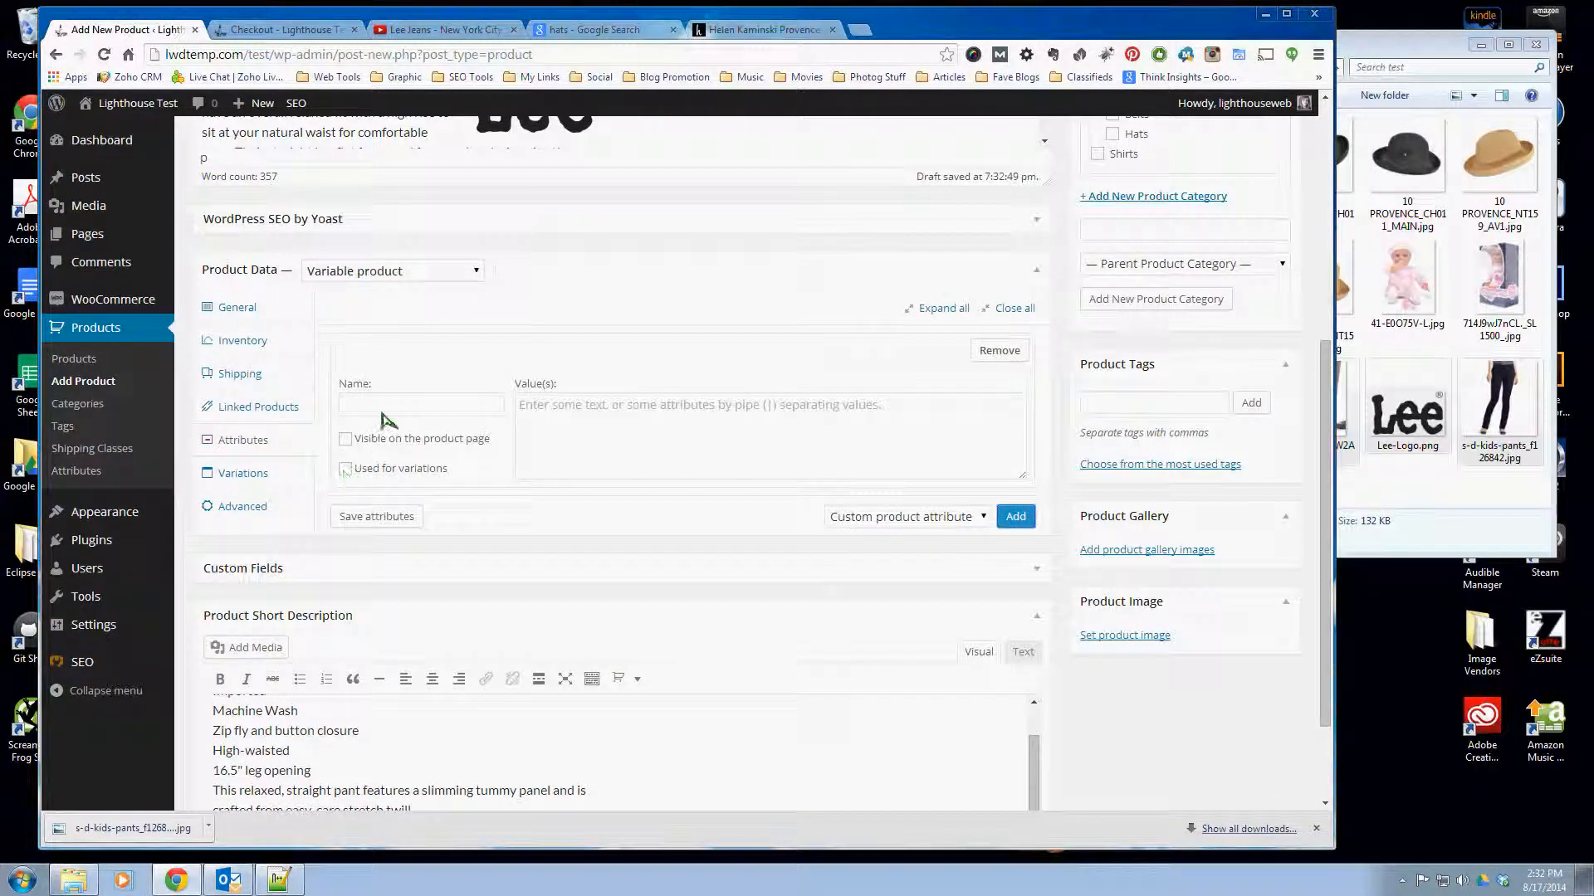
click(386, 410)
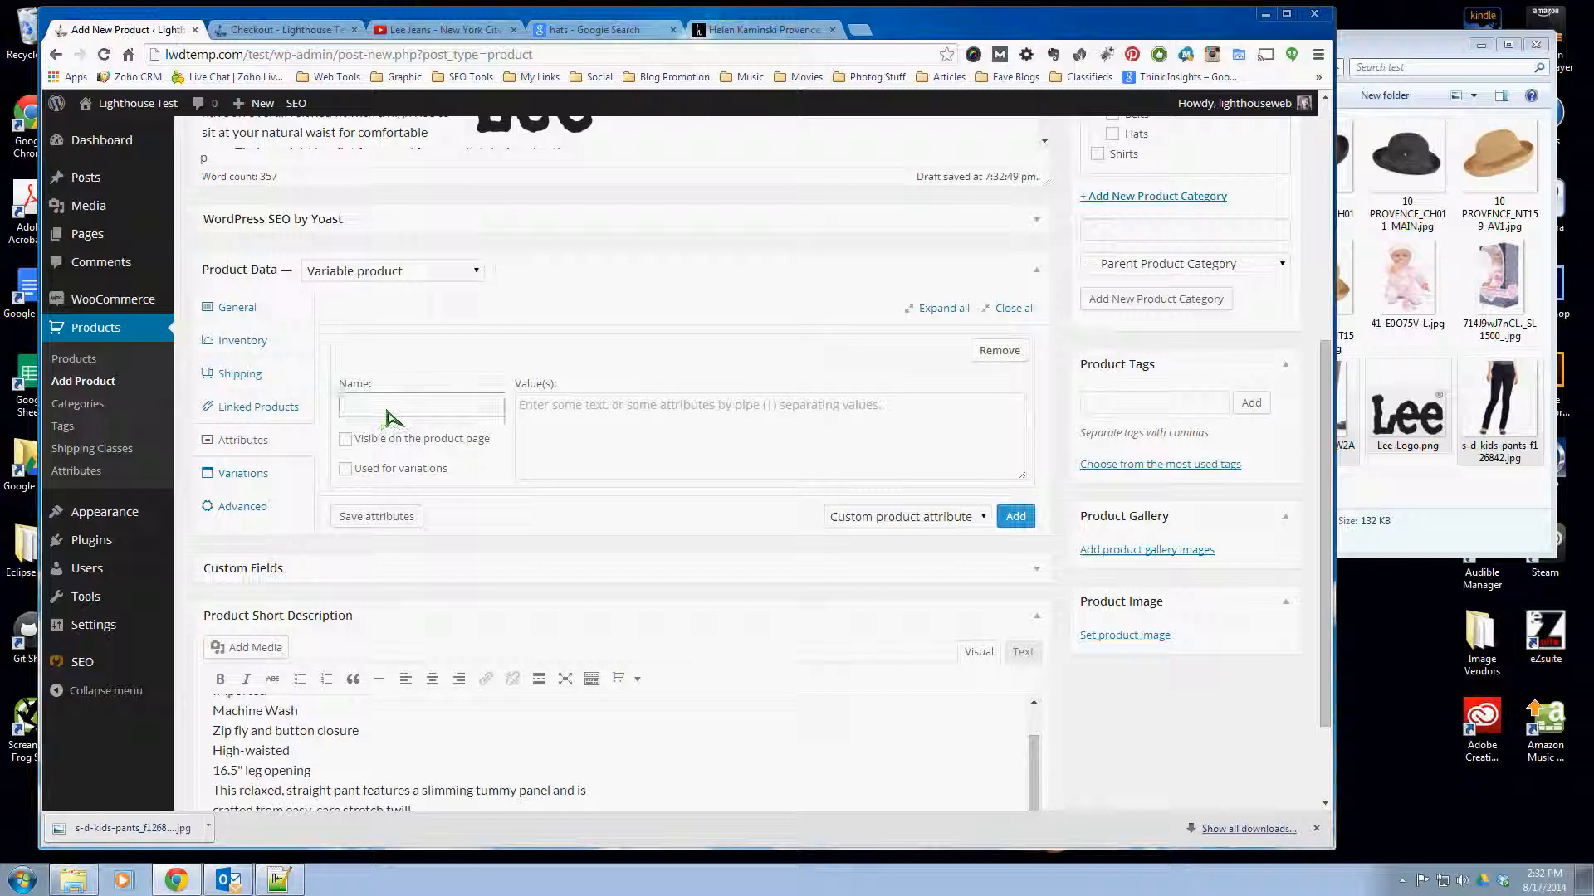
text(Color)
click(345, 439)
click(346, 469)
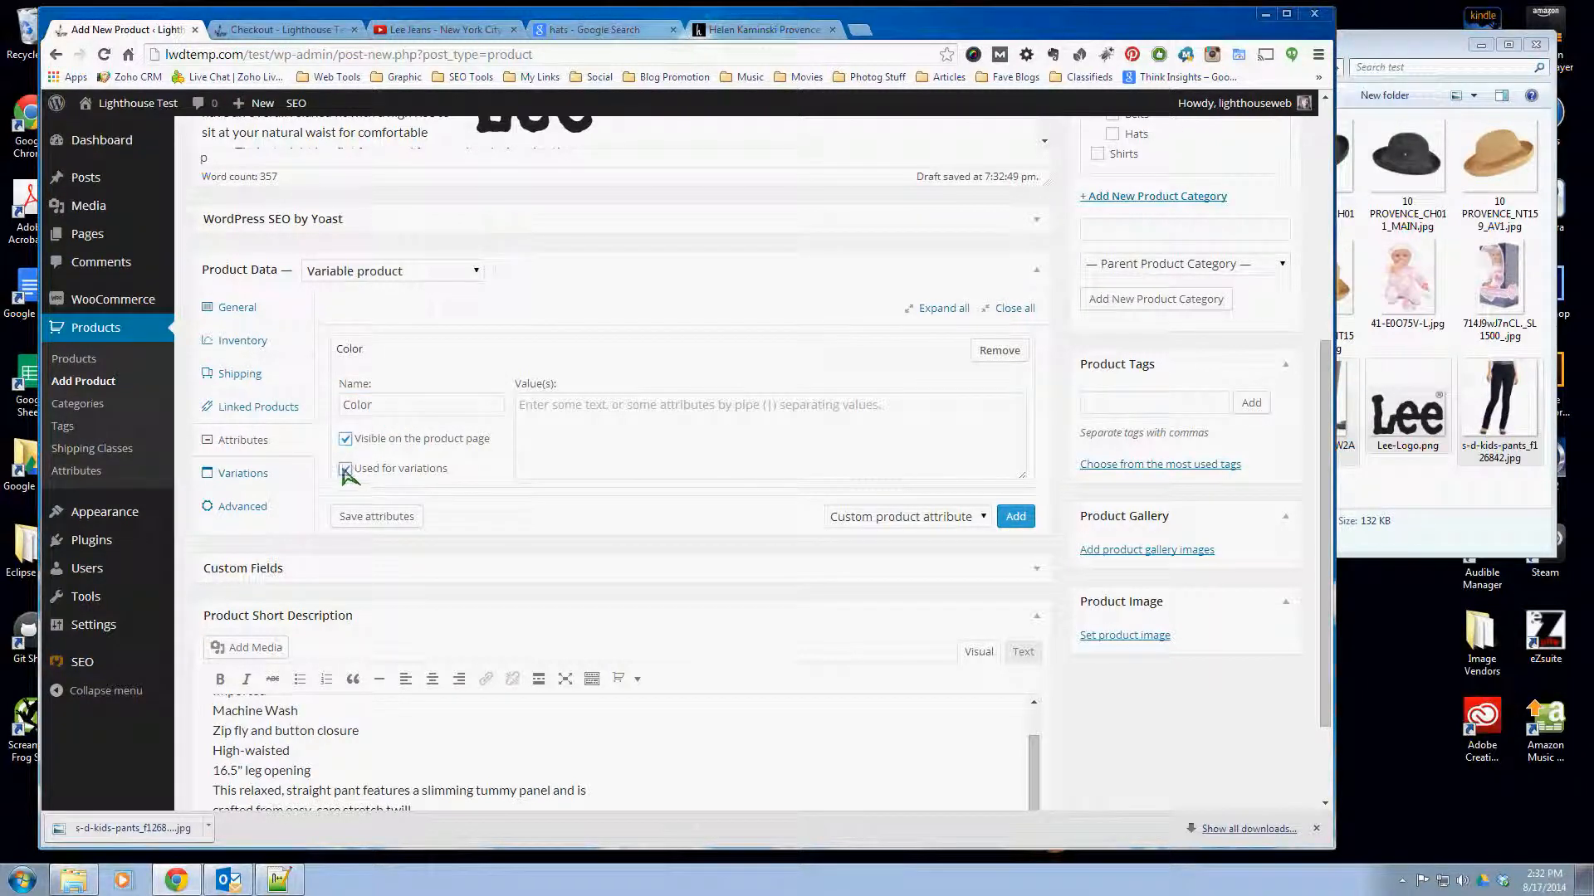
- Give the Color attribute the values Black|Tan|Blue|Red
click(663, 430)
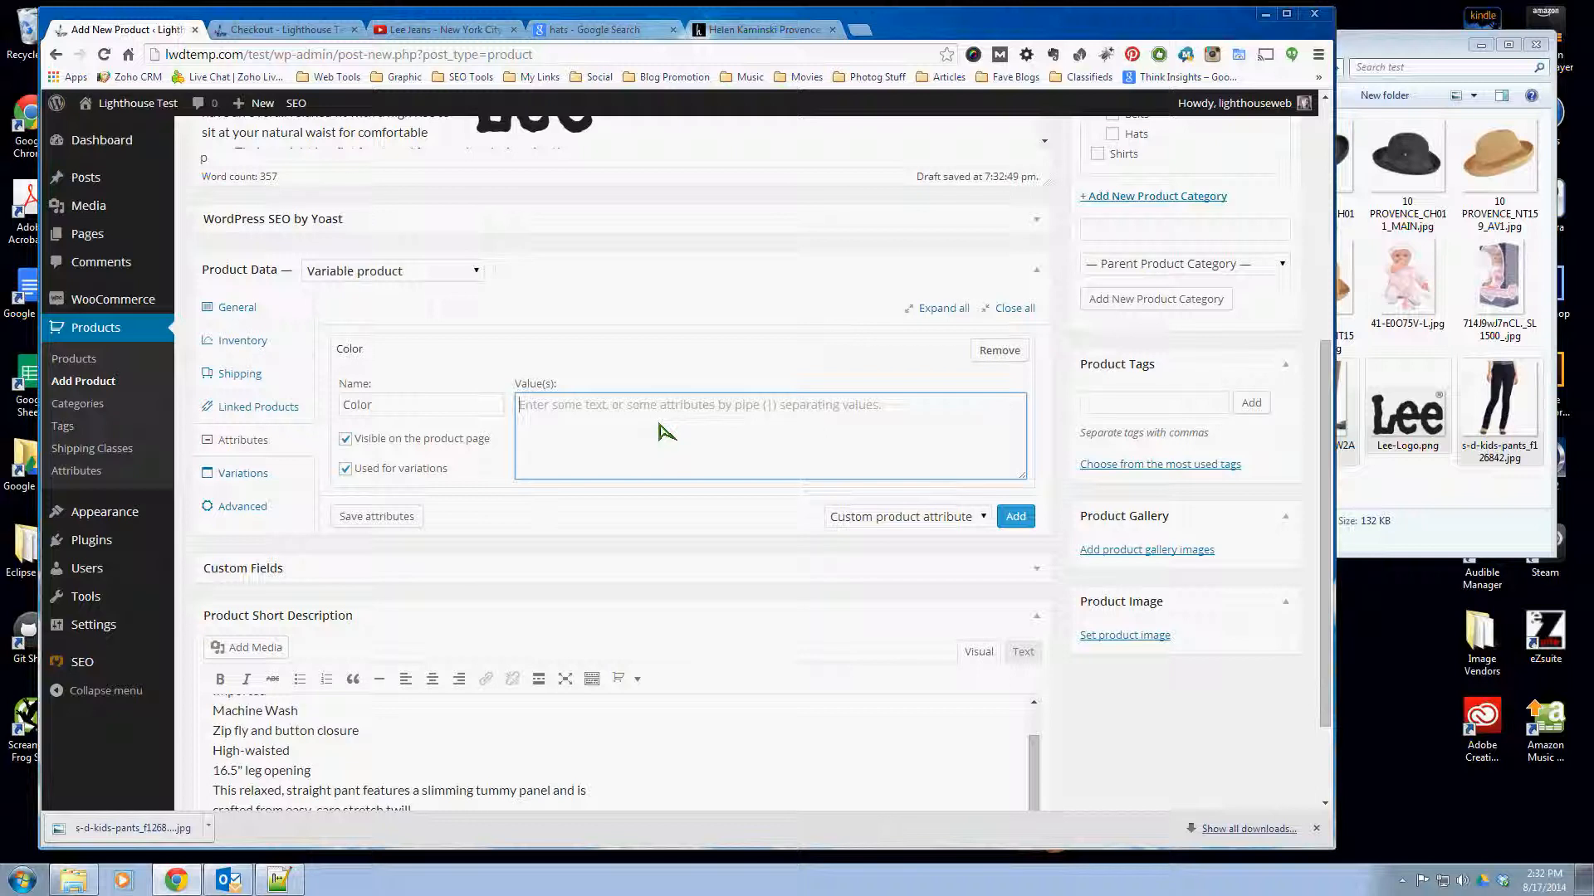
text(Black | Ta)
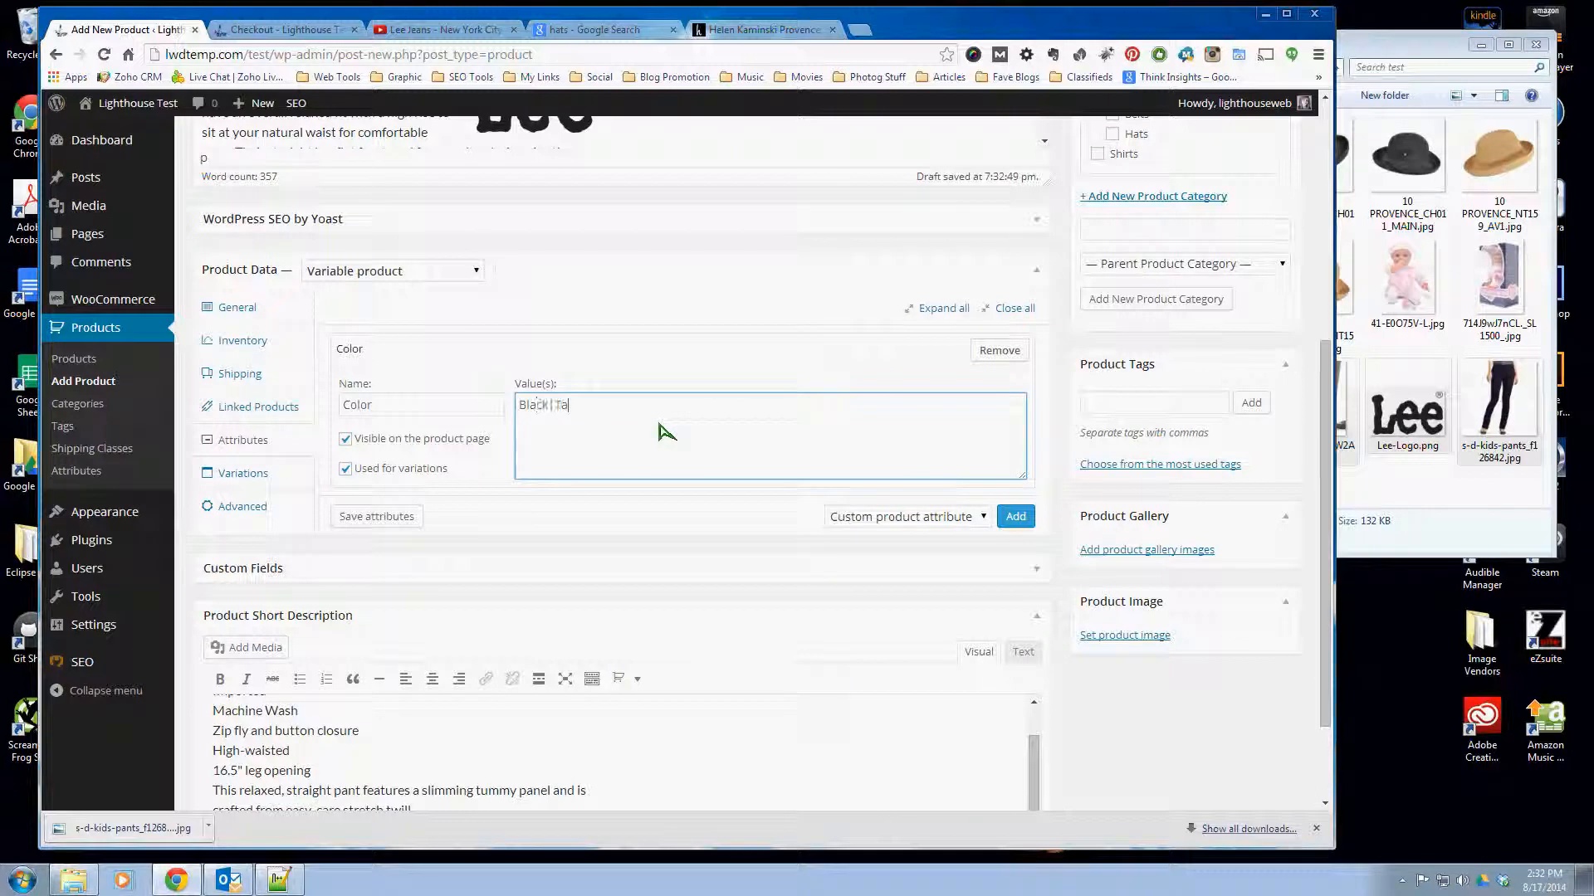
text(n | Blue | Red)
- Add a second custom attribute named Size, visible on the product page and used for variations
click(1017, 517)
click(418, 571)
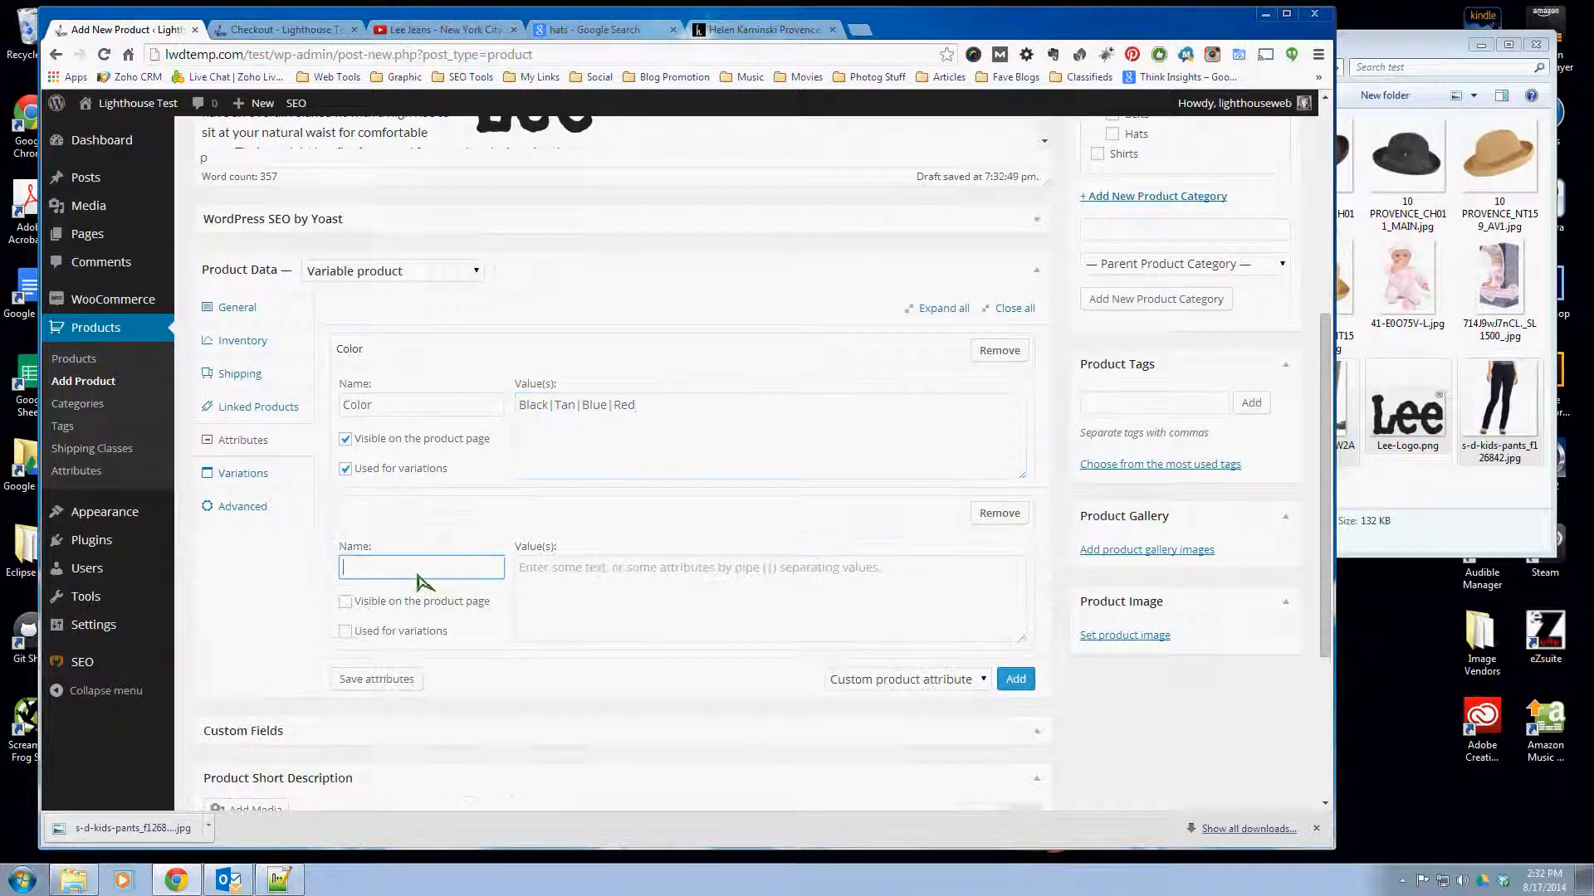
text(Size)
click(345, 602)
click(345, 632)
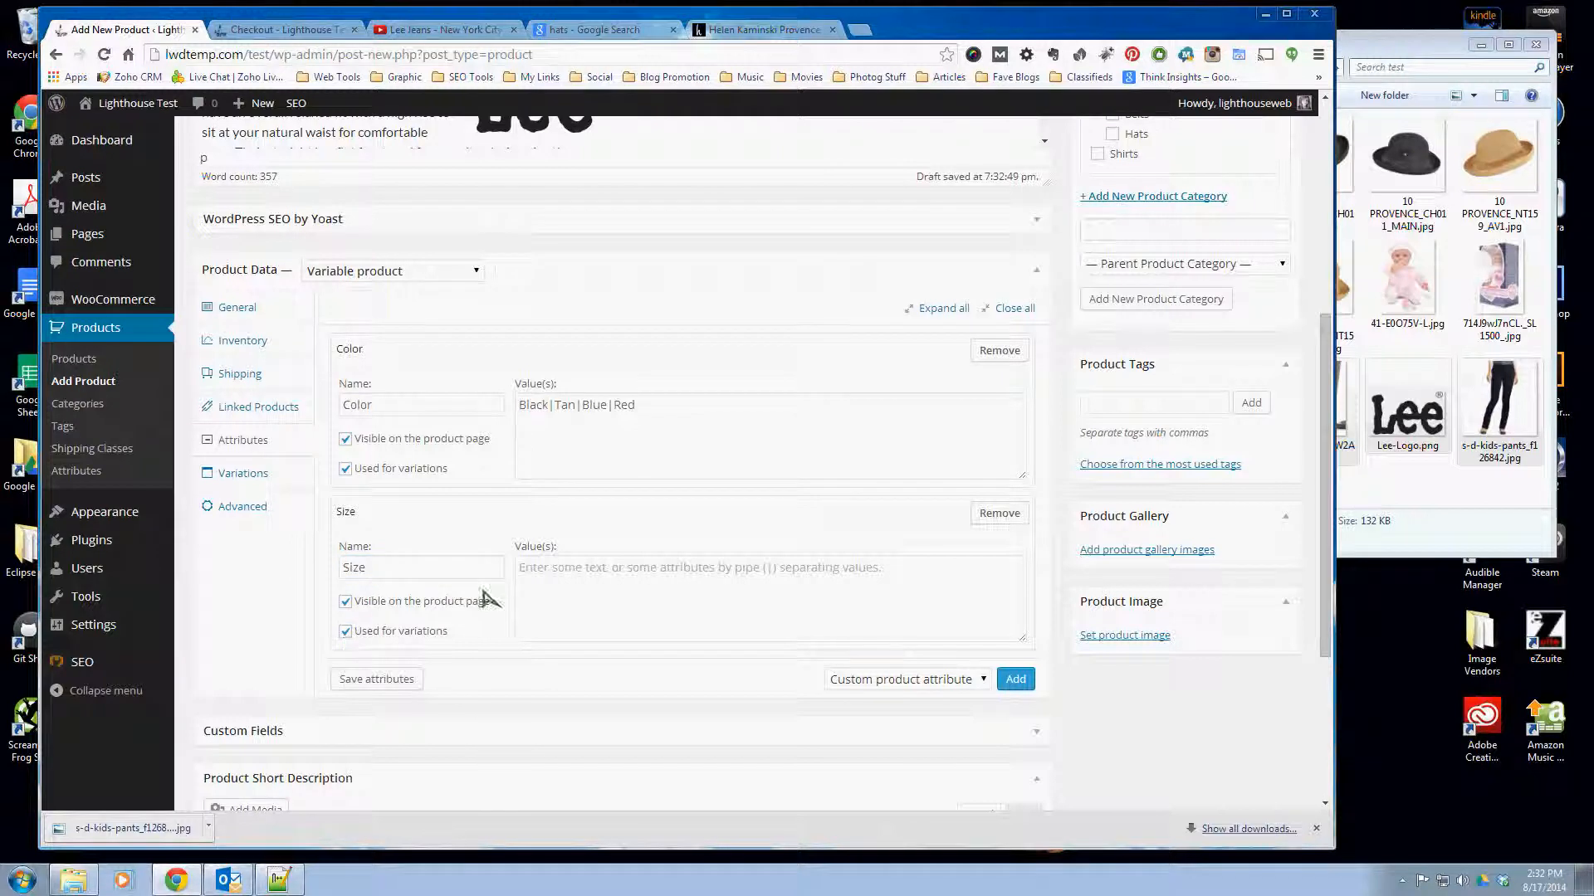
- Give the Size attribute the values 4|5|6|7 and save the product attributes
click(539, 579)
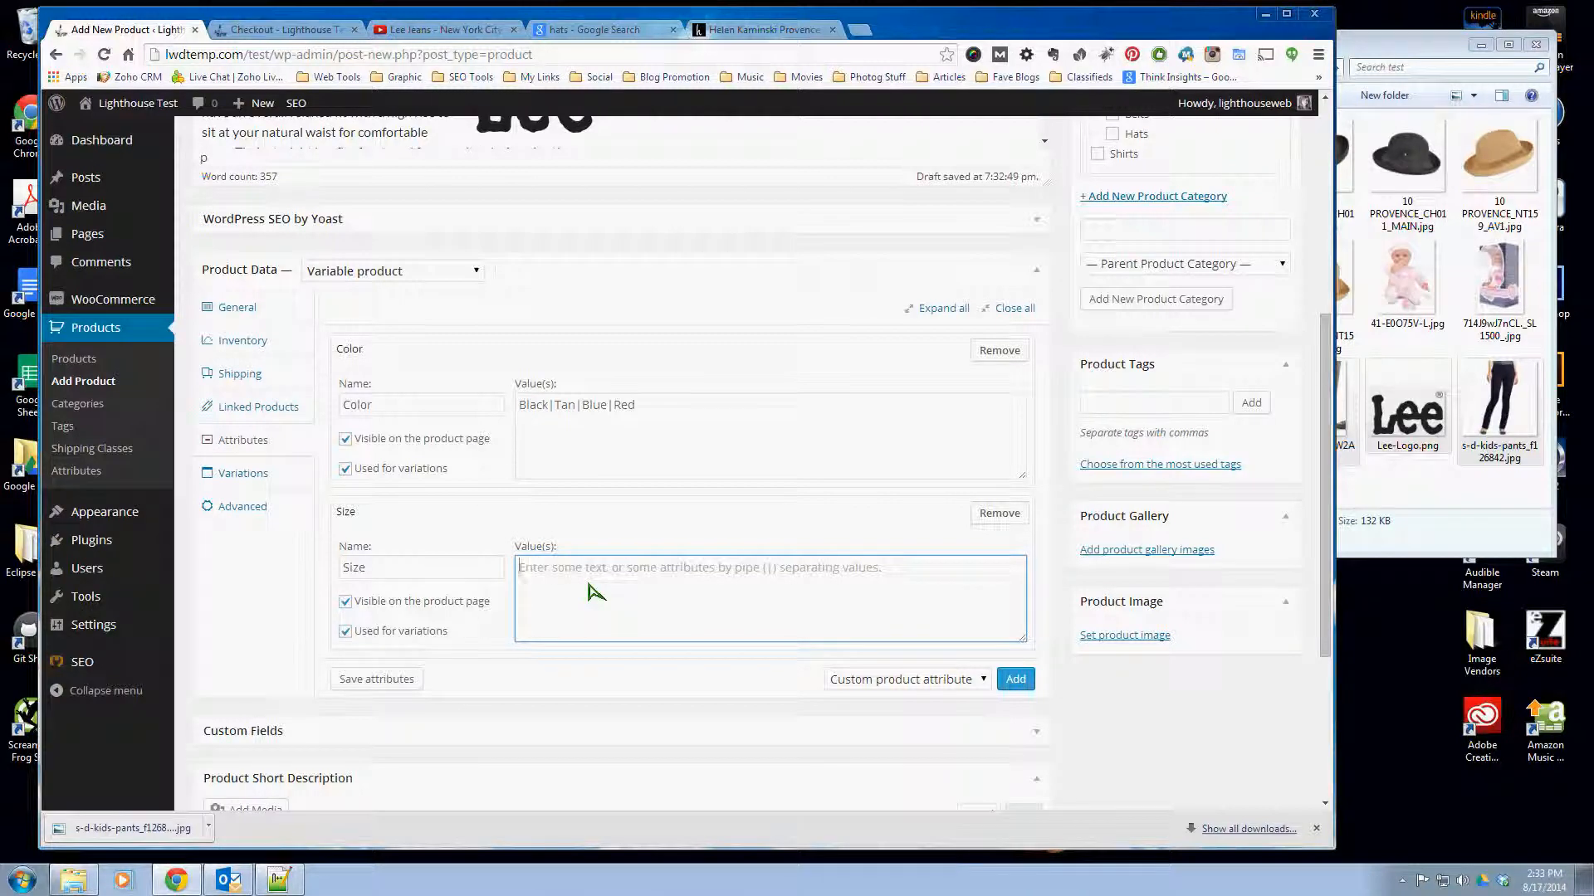
text(4 |)
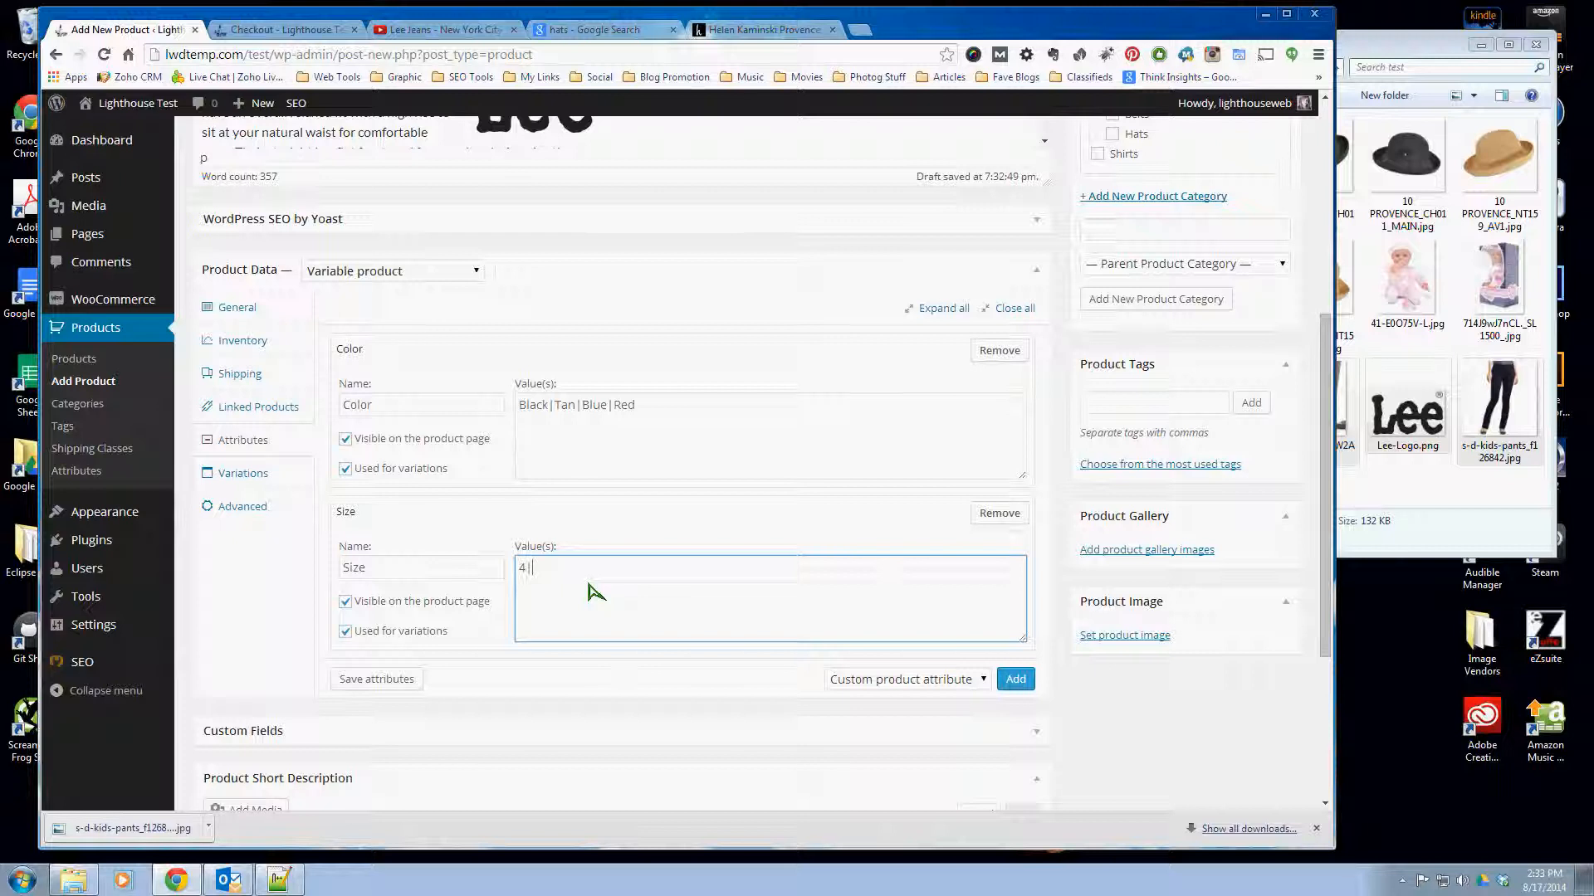
text( 5 | 6 | 7)
click(386, 680)
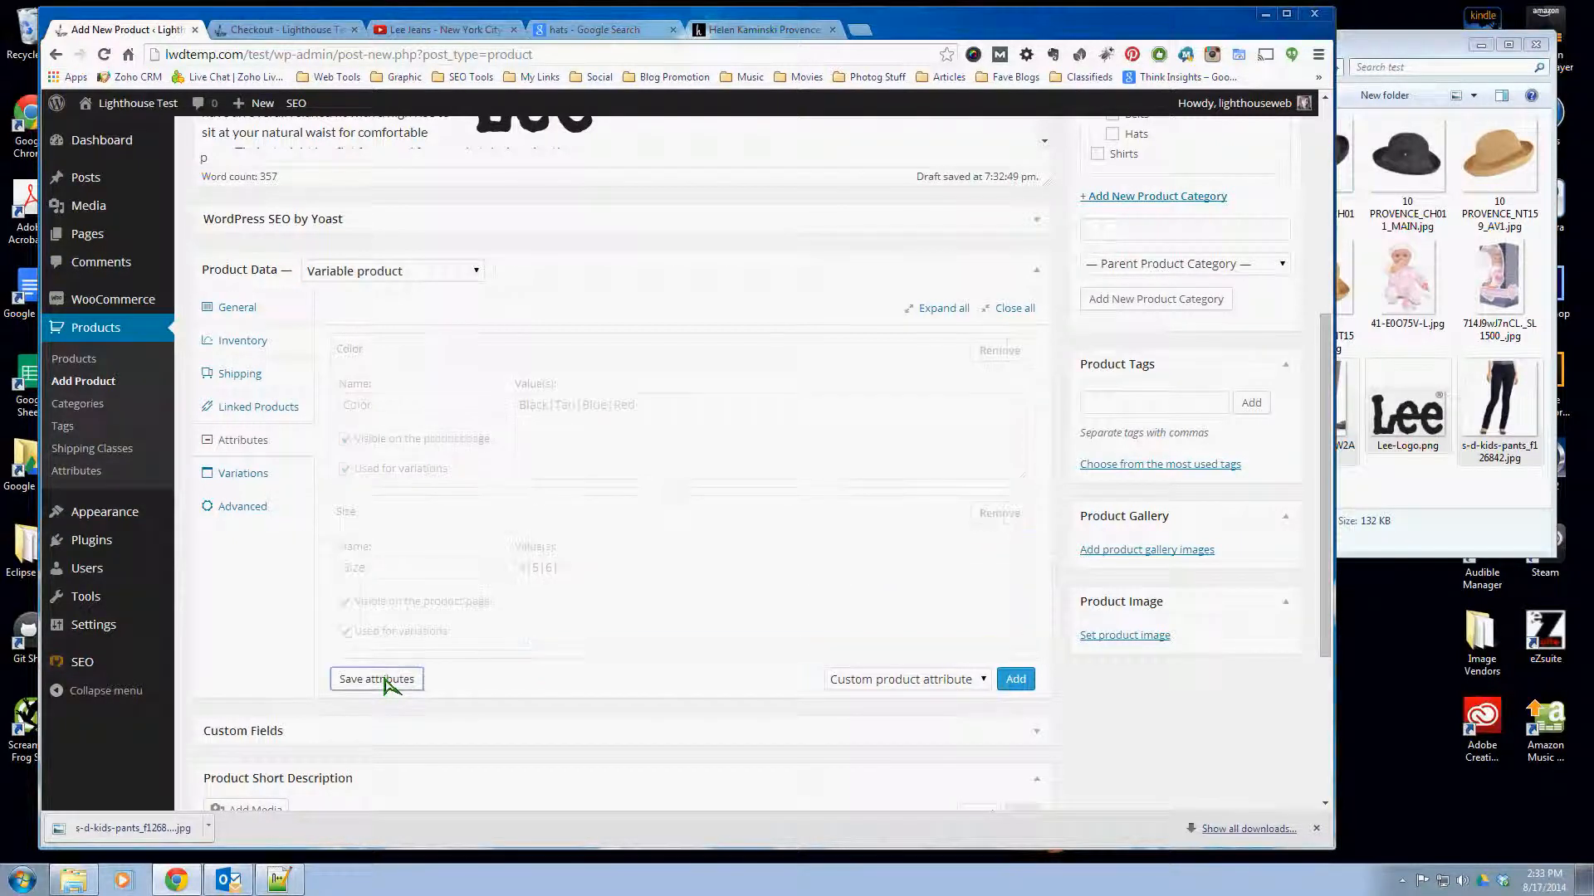
- Link all variations to create one for every combination of Color and Size
click(242, 474)
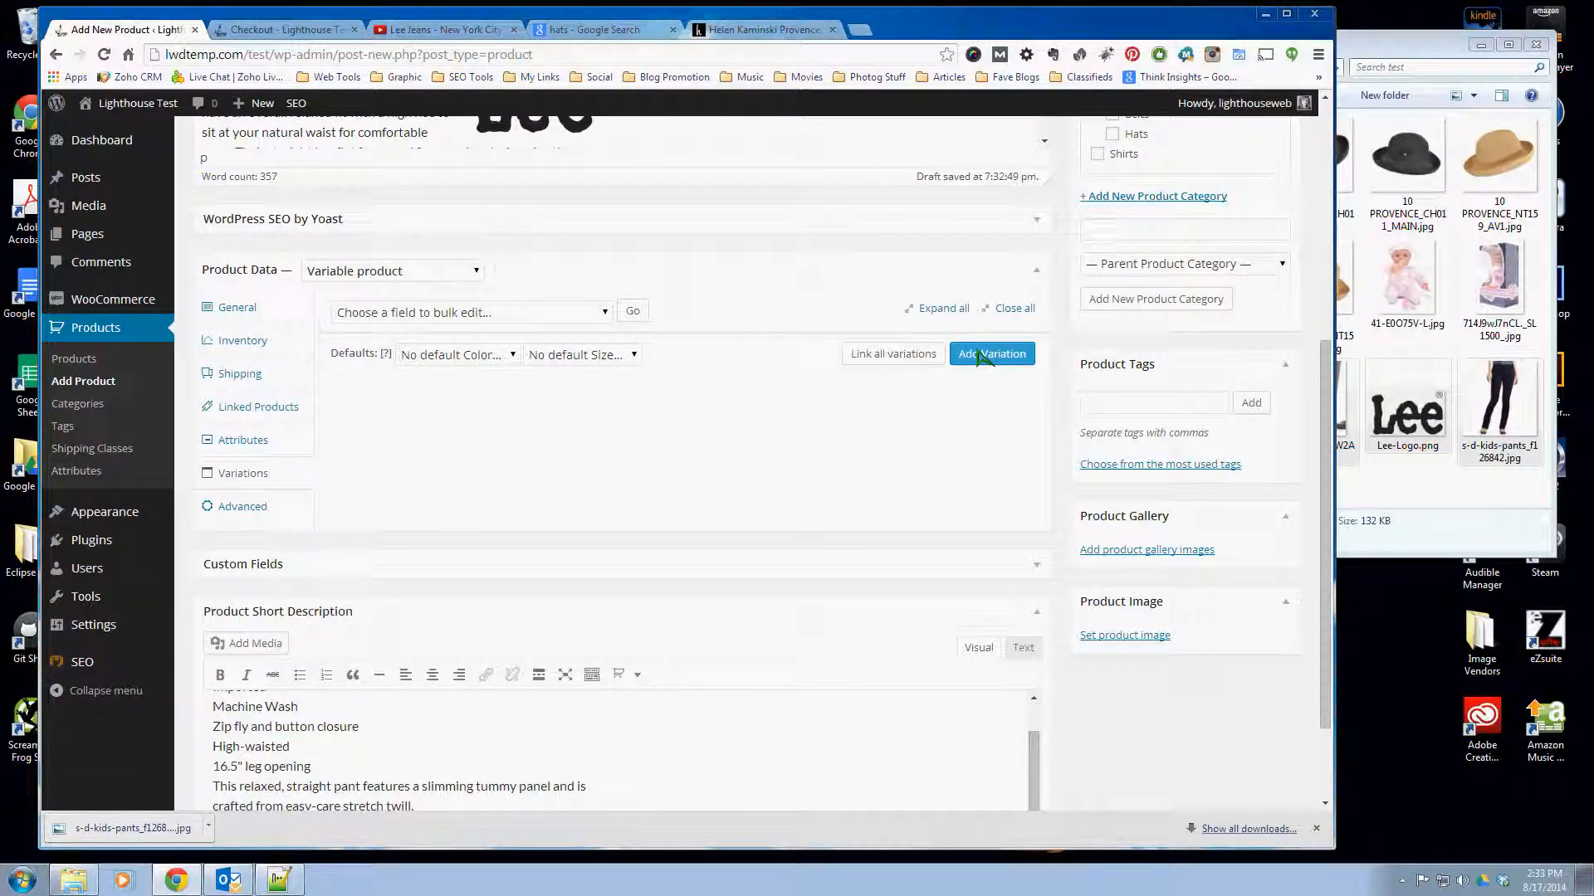
click(913, 359)
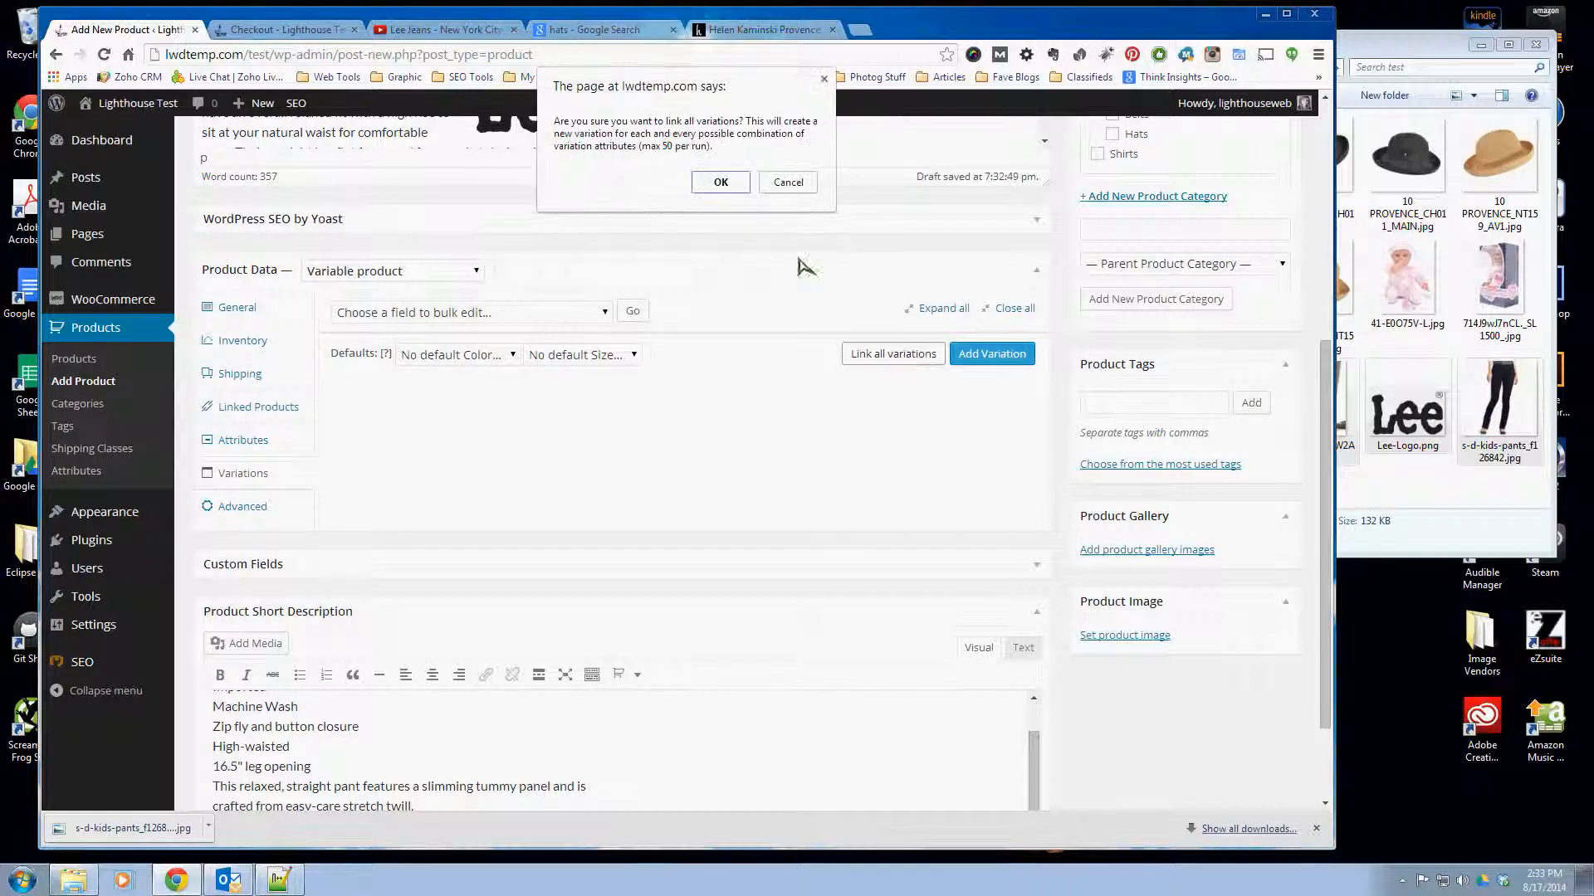
click(730, 181)
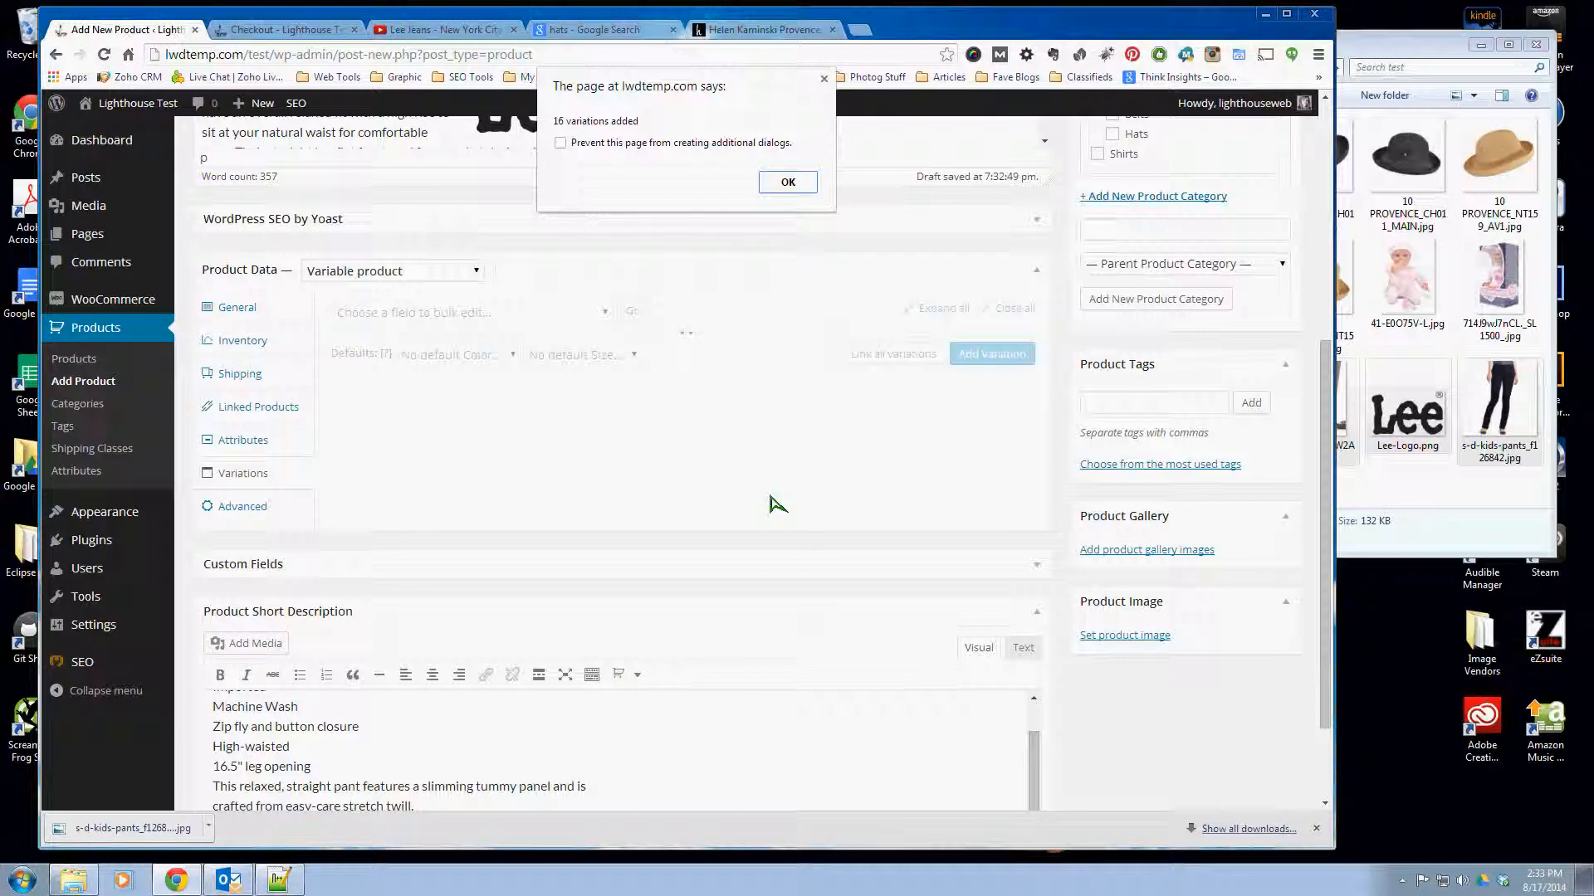
key(Return)
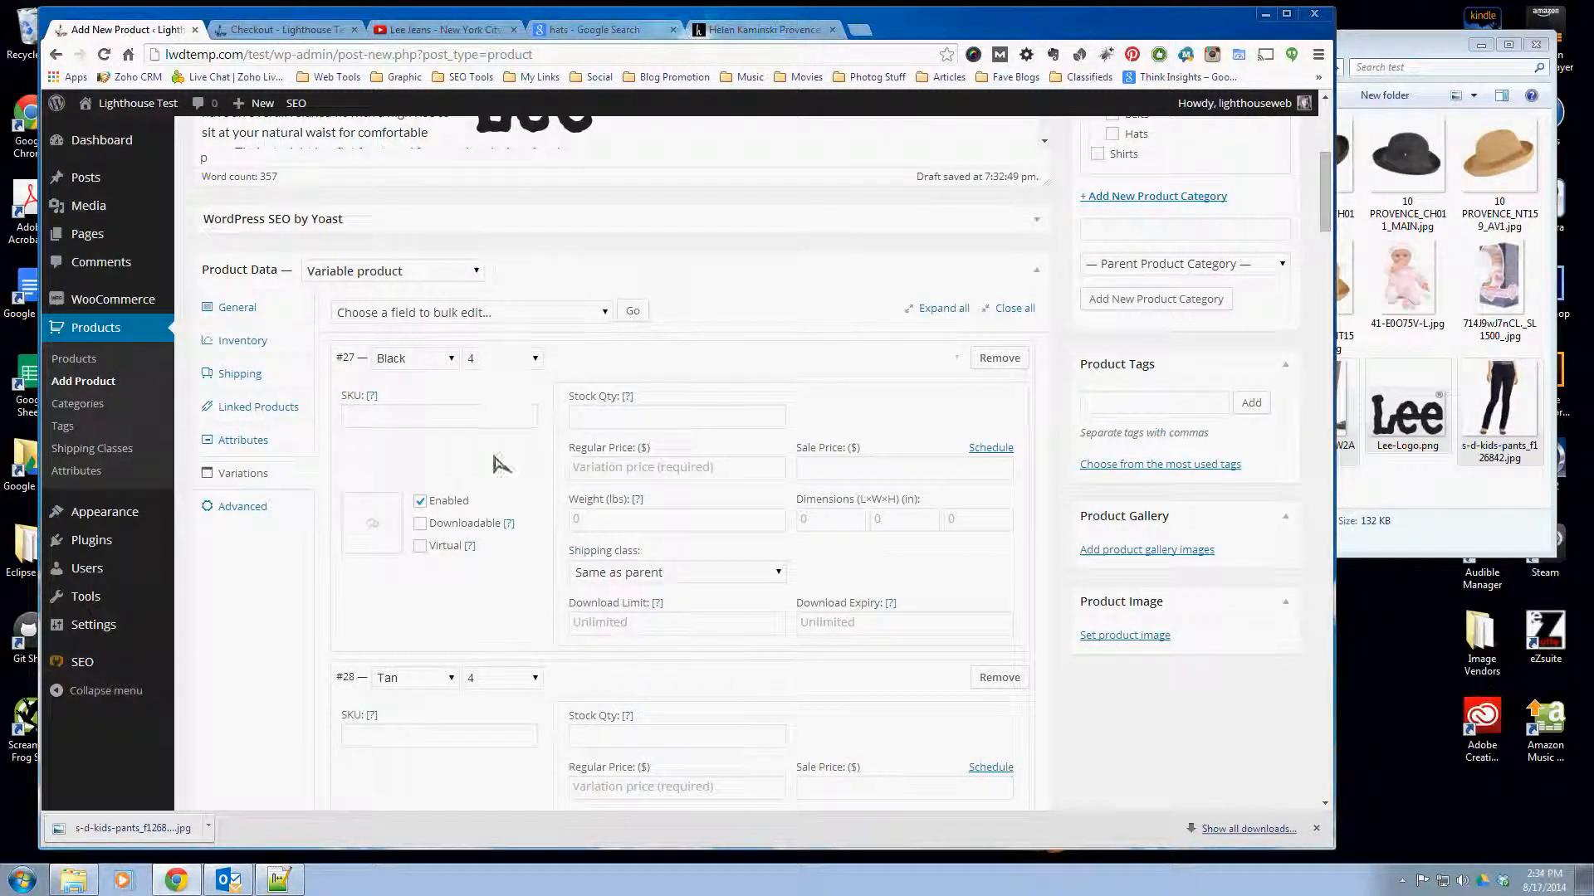
- Look through the product variations and check the Color and Size combination of each one
scroll(498, 463, down, 4)
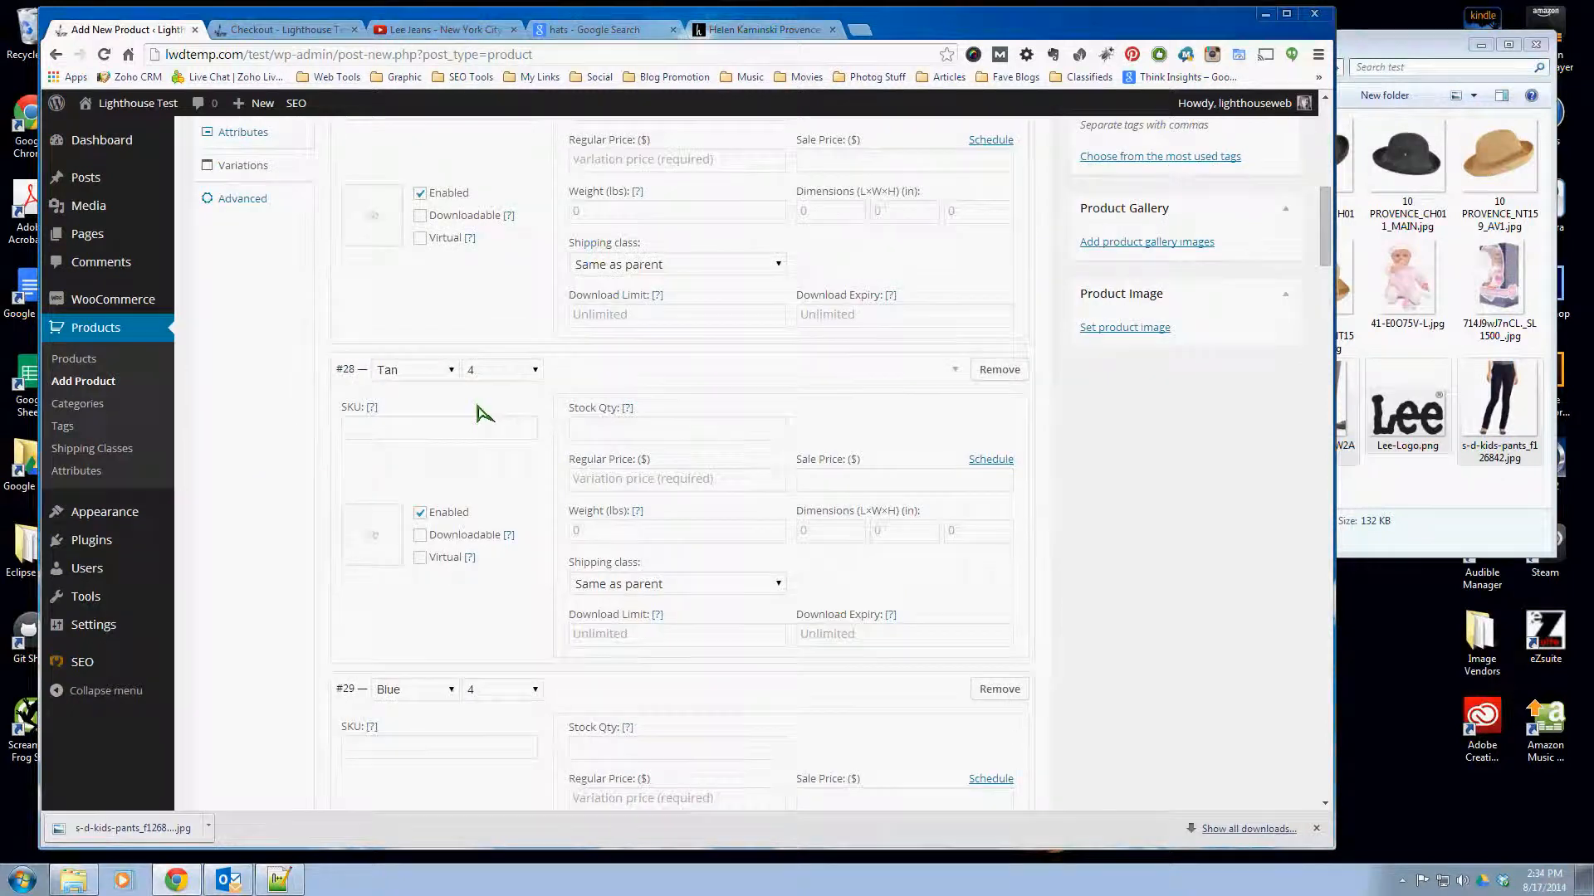
scroll(440, 490, down, 1)
scroll(439, 490, down, 2)
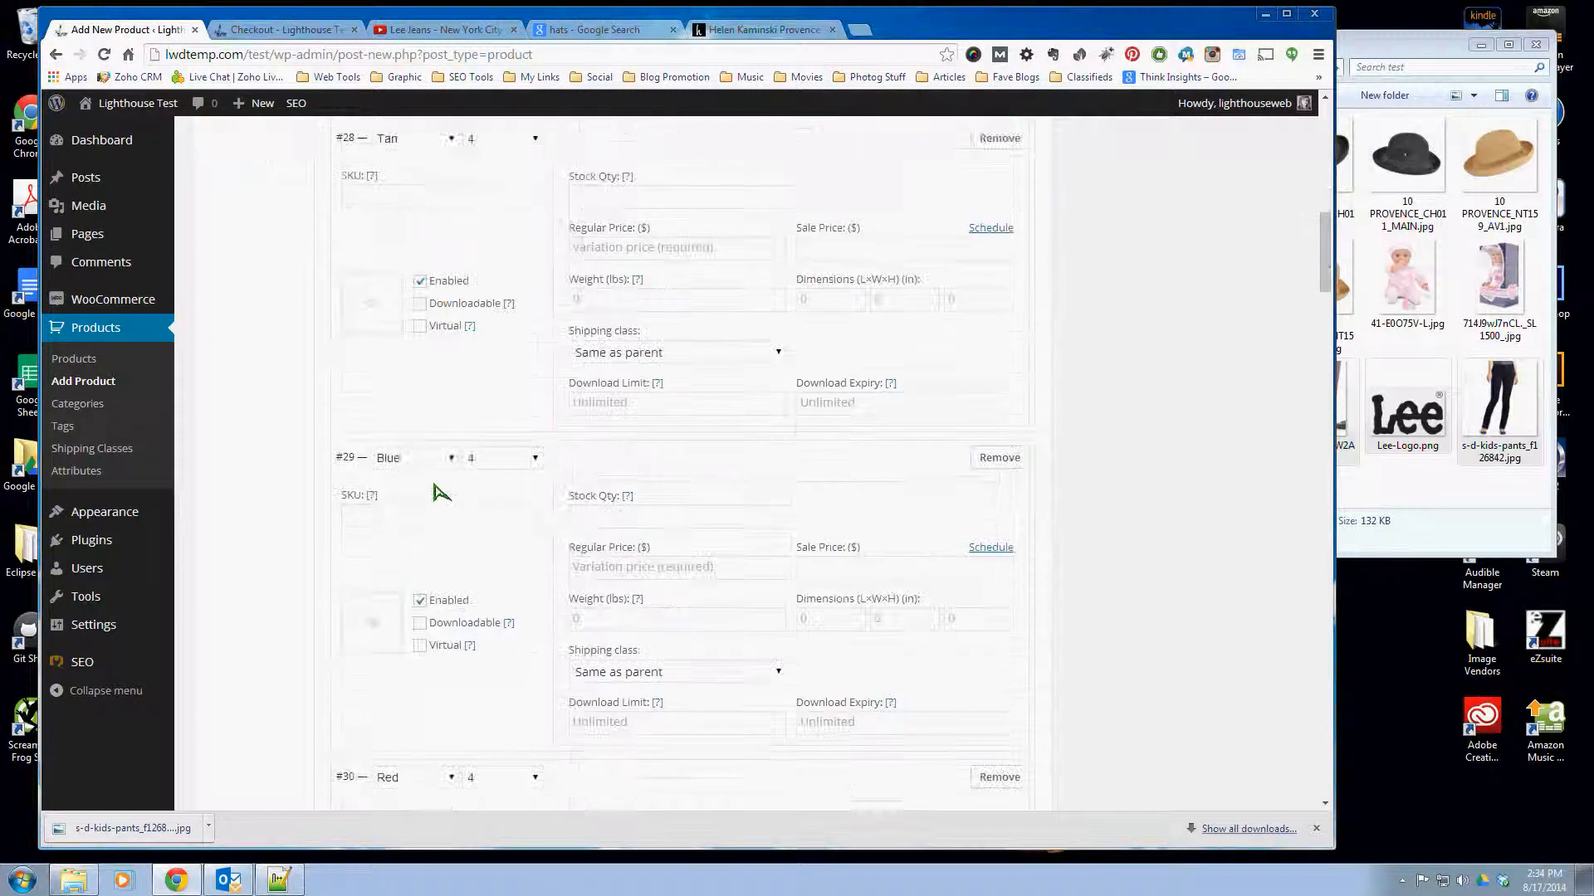
scroll(467, 504, down, 4)
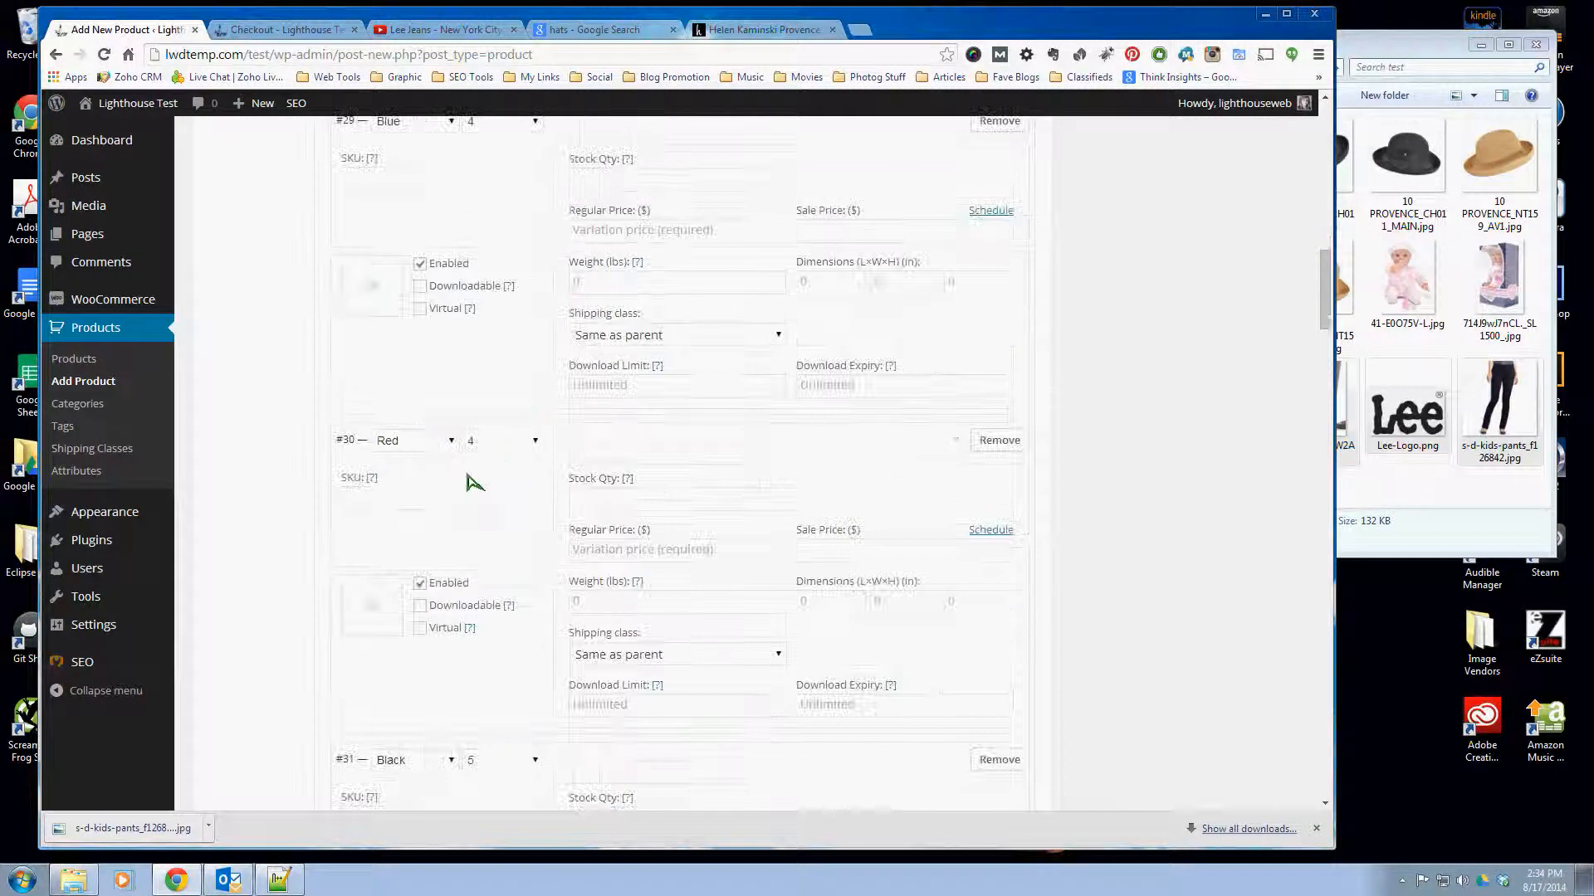
scroll(459, 486, down, 4)
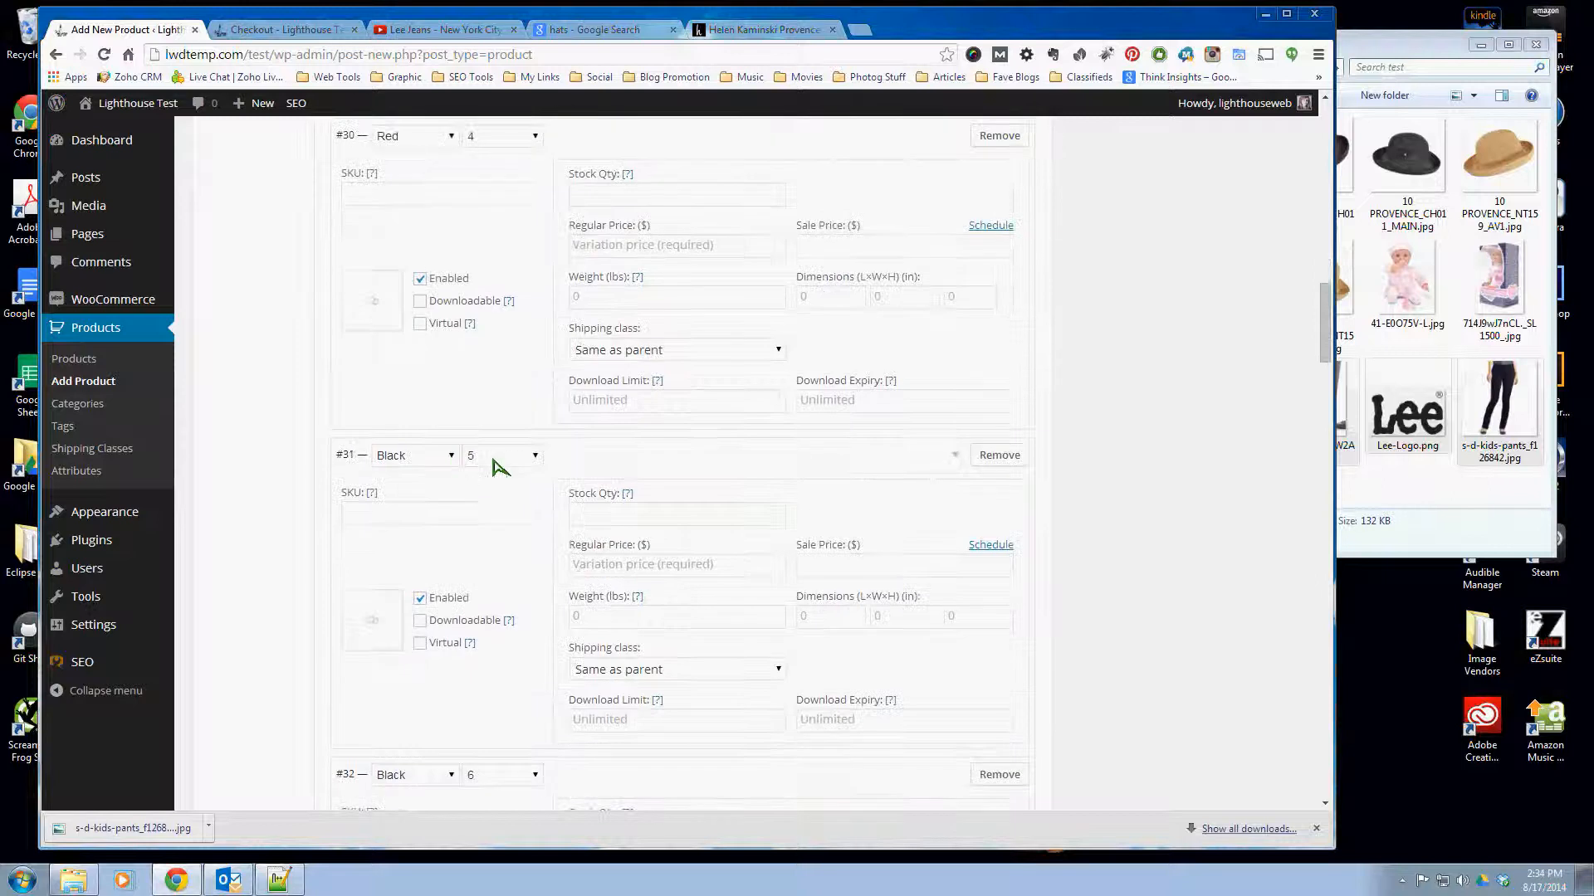
scroll(498, 467, down, 4)
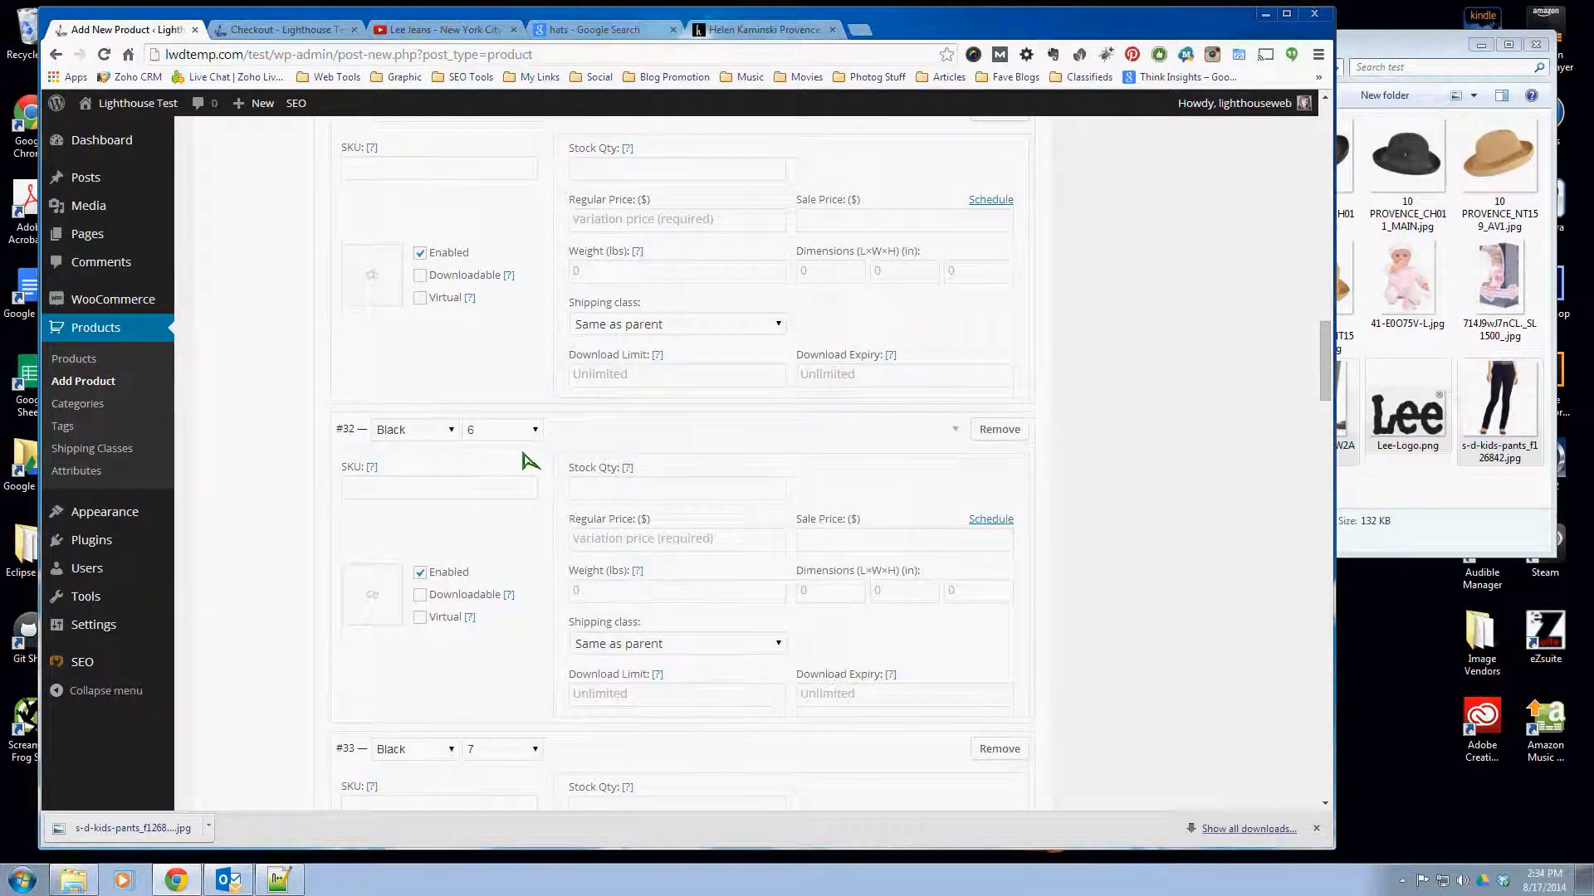
scroll(508, 489, down, 7)
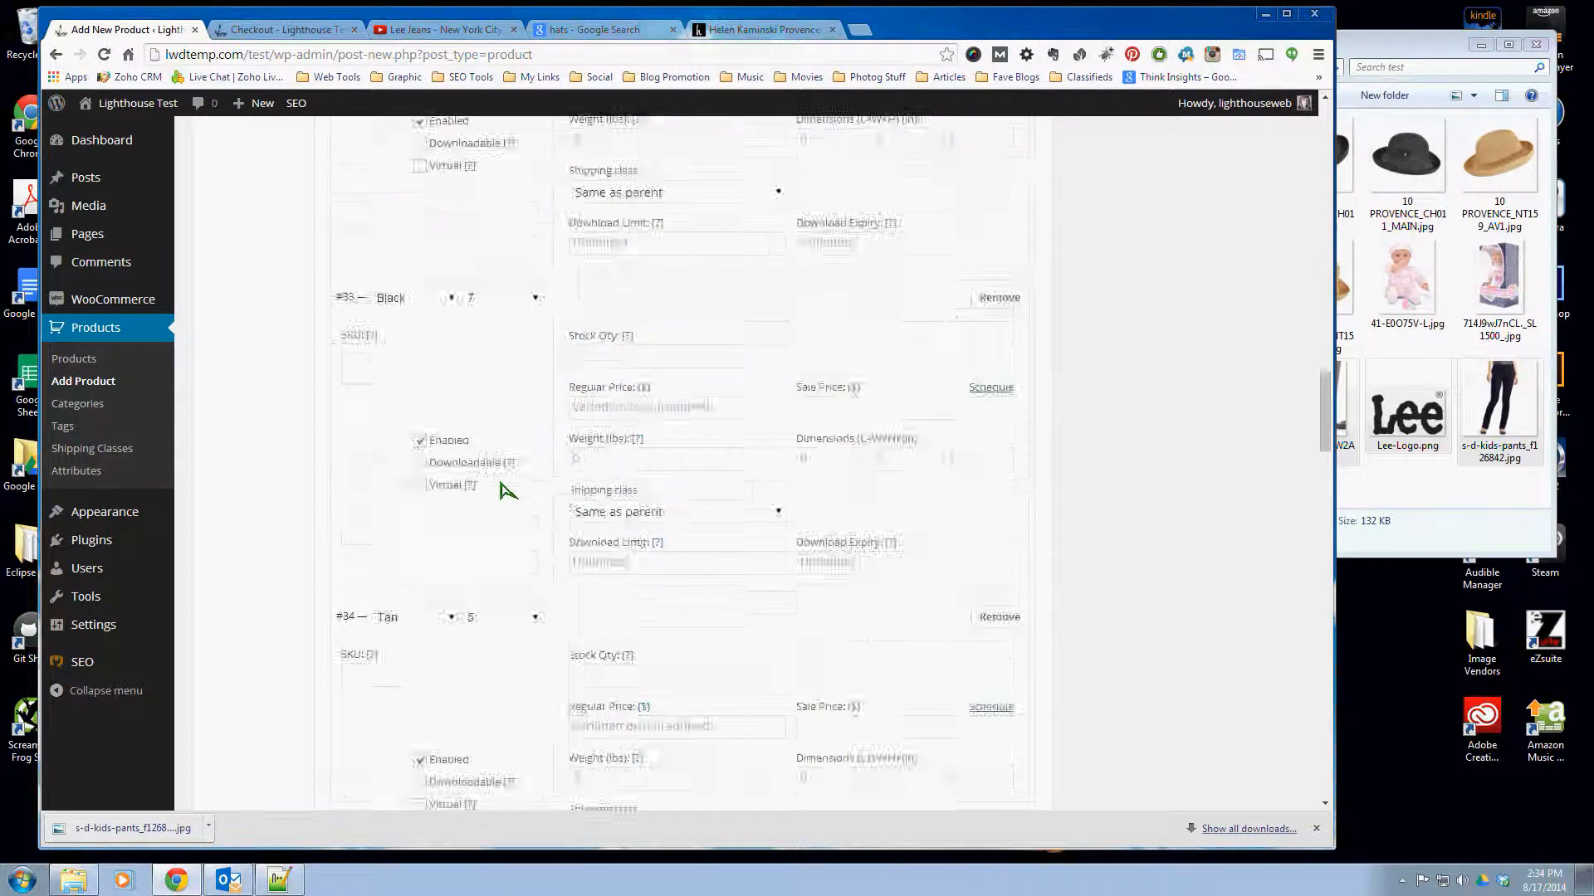
scroll(507, 490, down, 7)
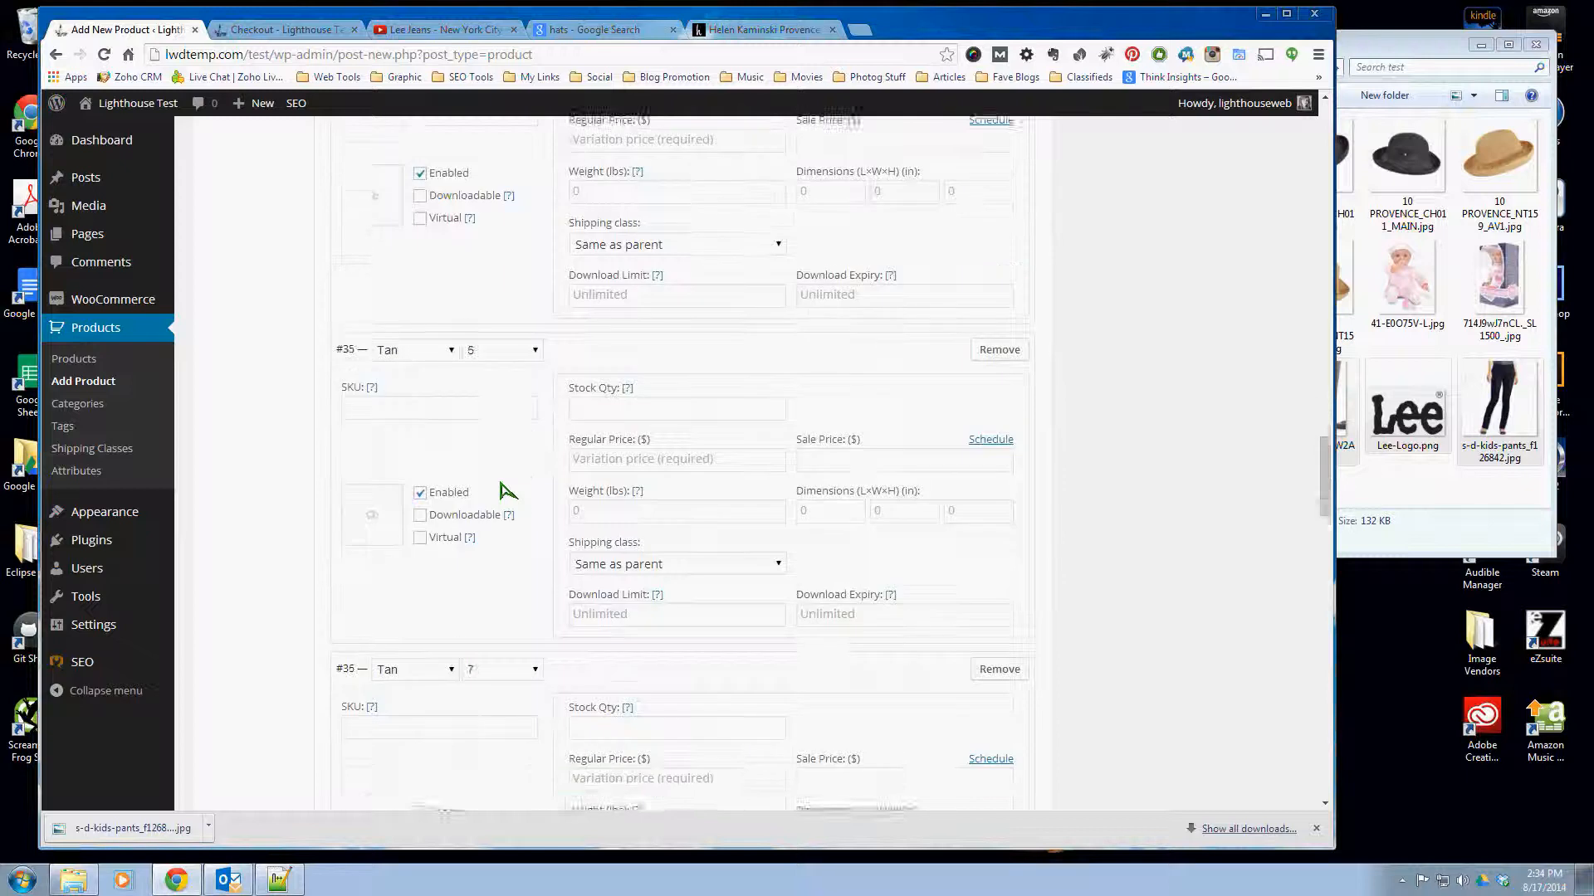
scroll(506, 490, down, 14)
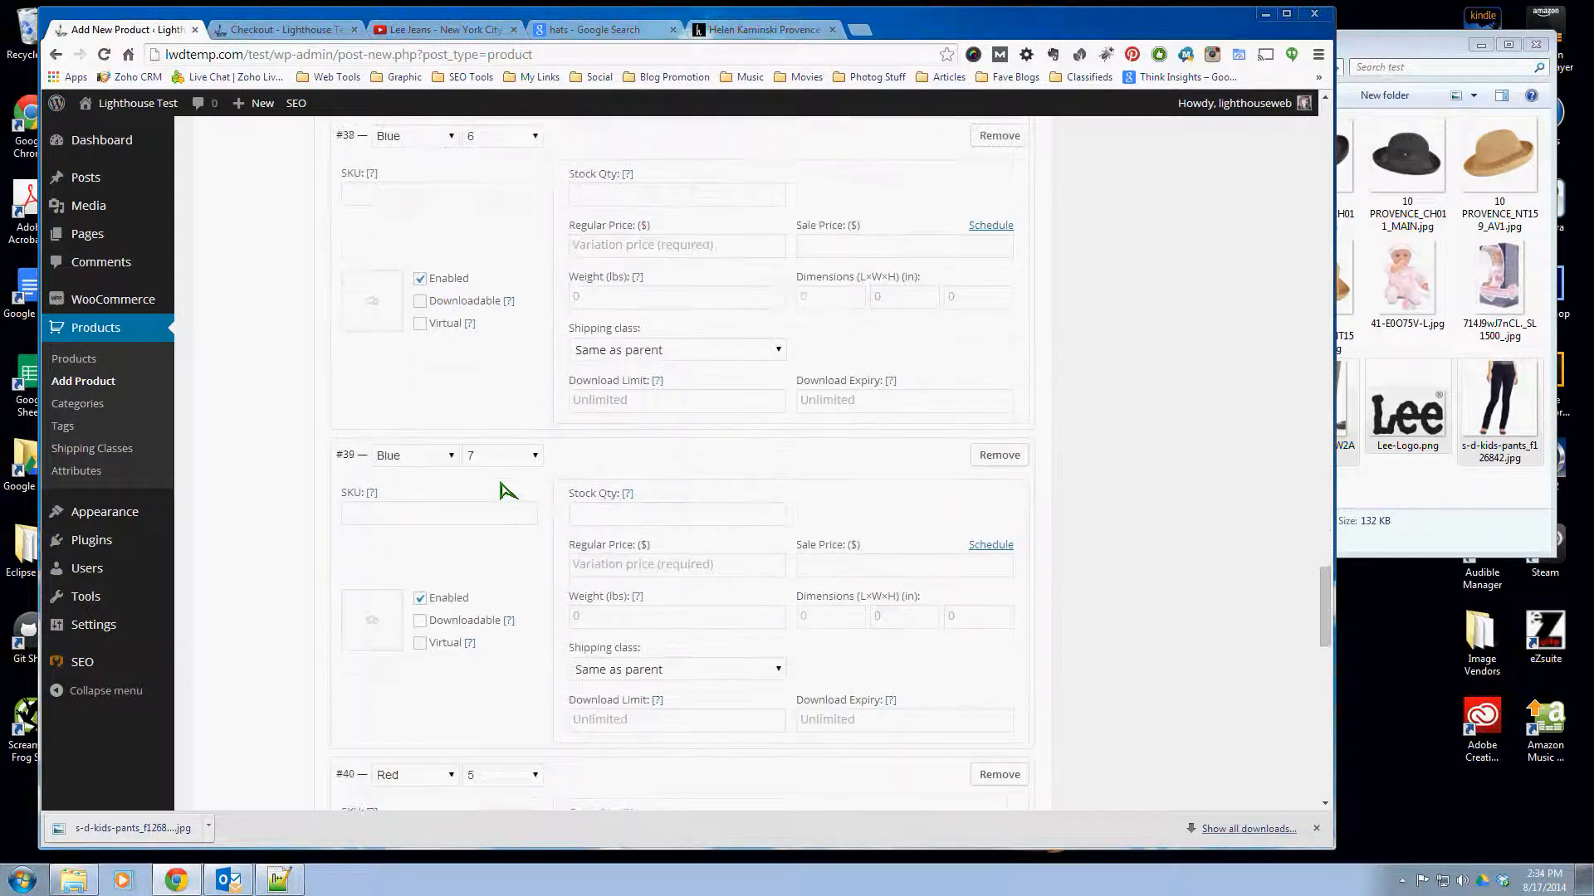
scroll(506, 489, down, 6)
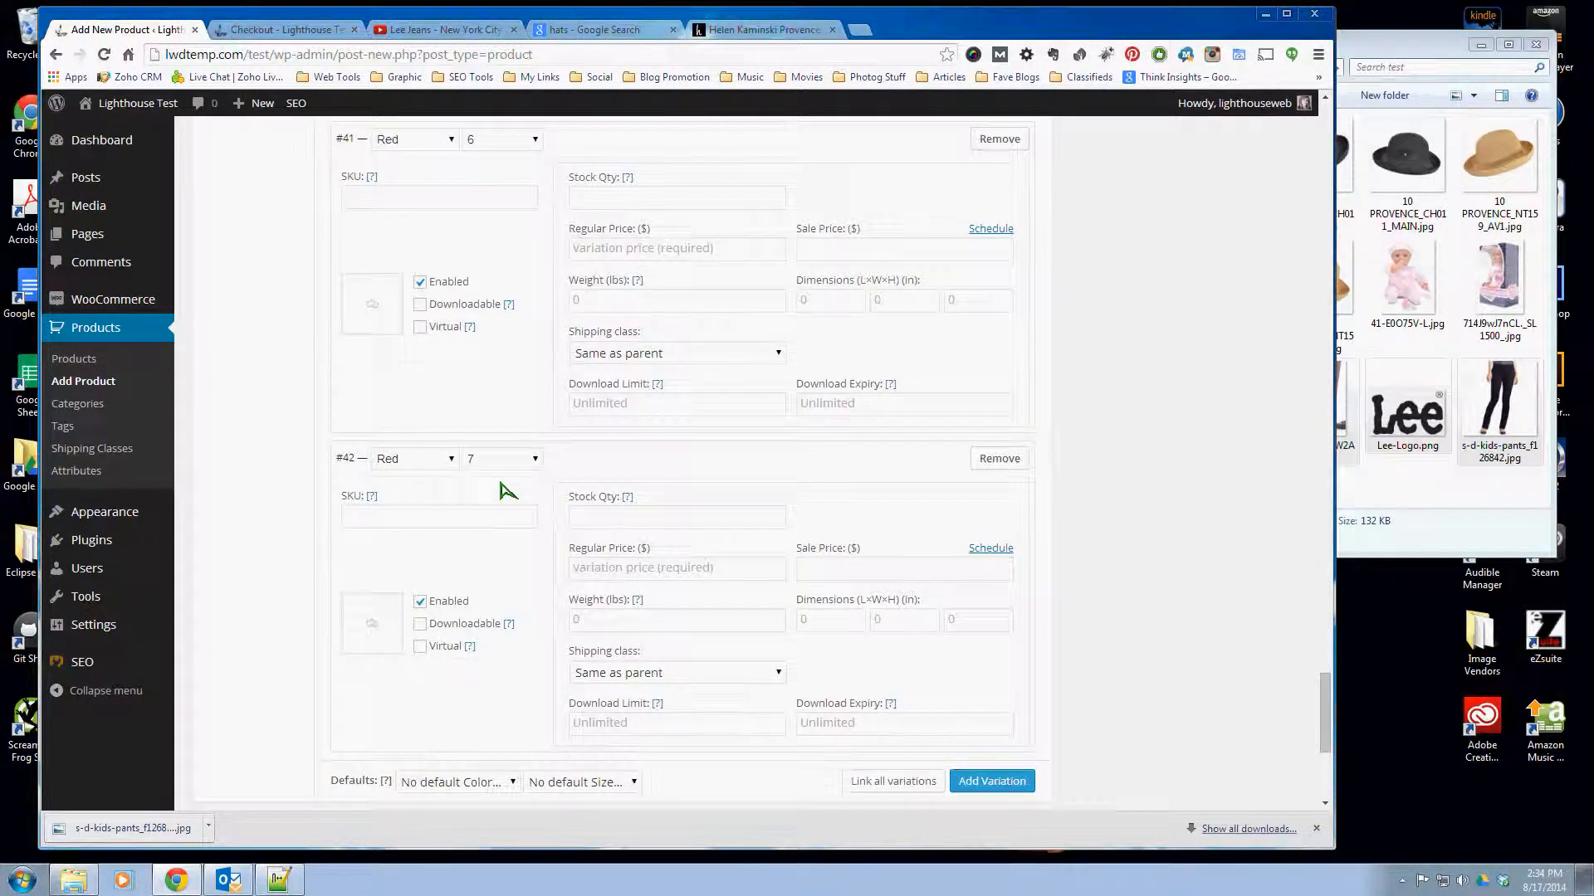
- Choose Prices as the field to bulk edit for the product variations
scroll(507, 490, up, 20)
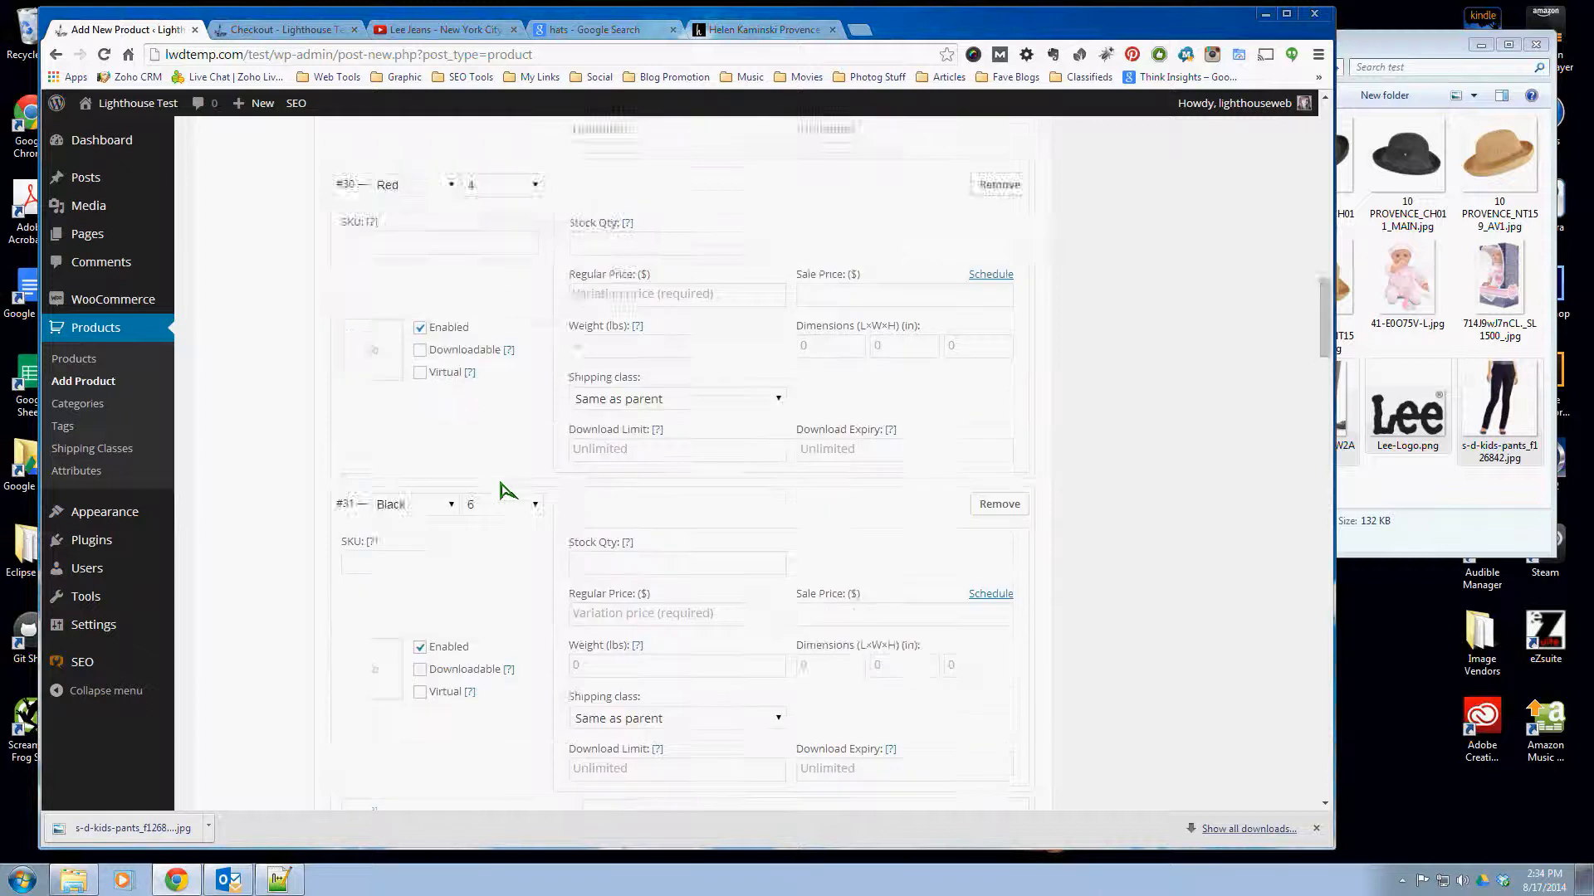
scroll(506, 489, up, 5)
scroll(457, 487, down, 5)
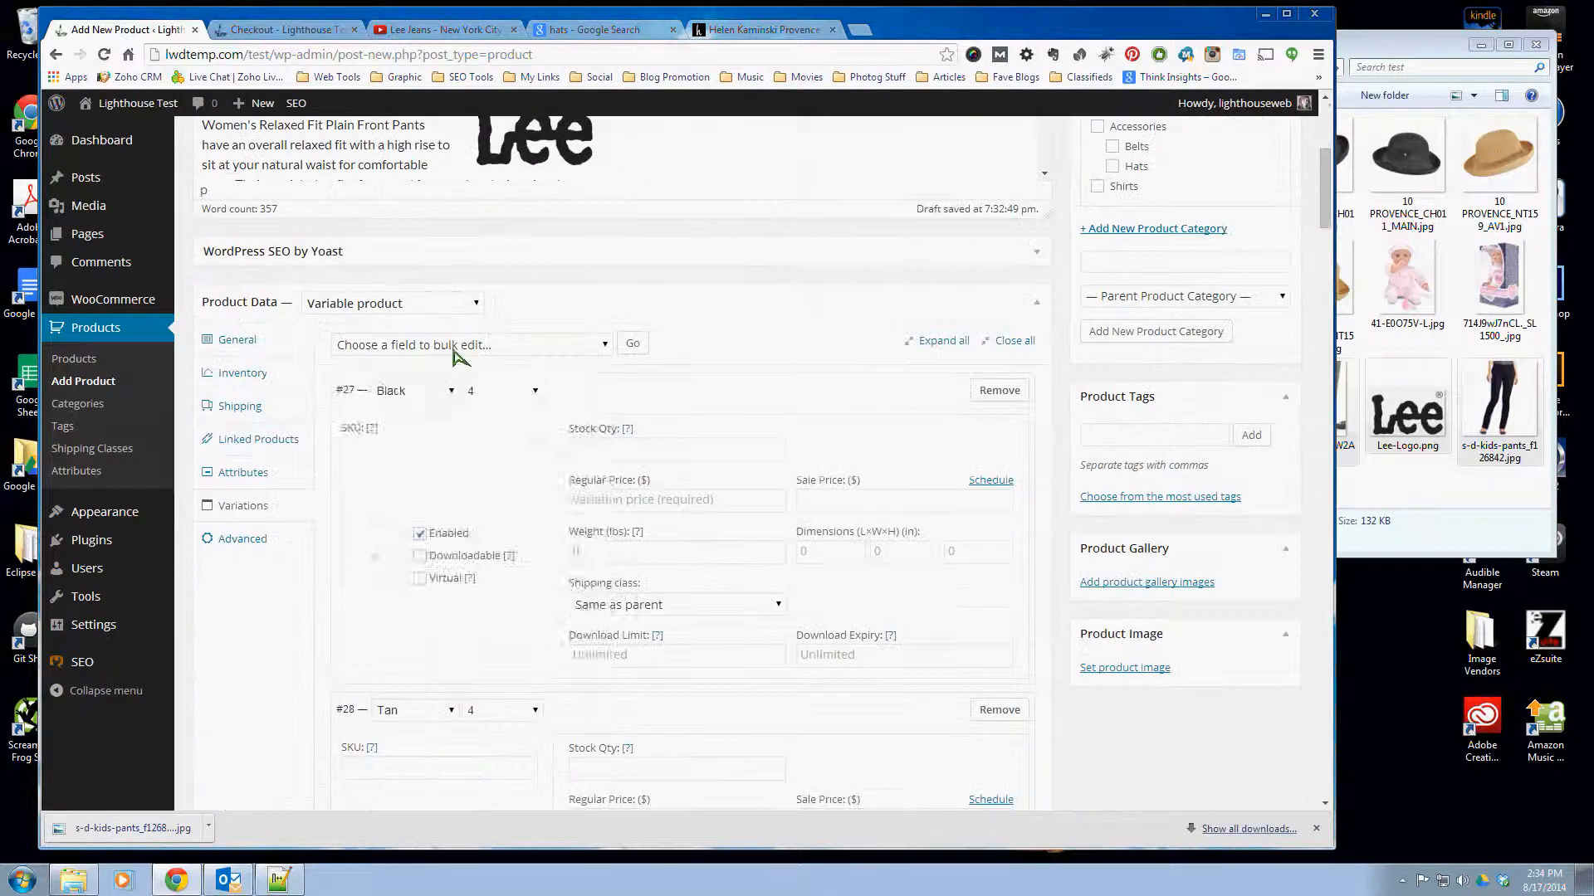
click(456, 347)
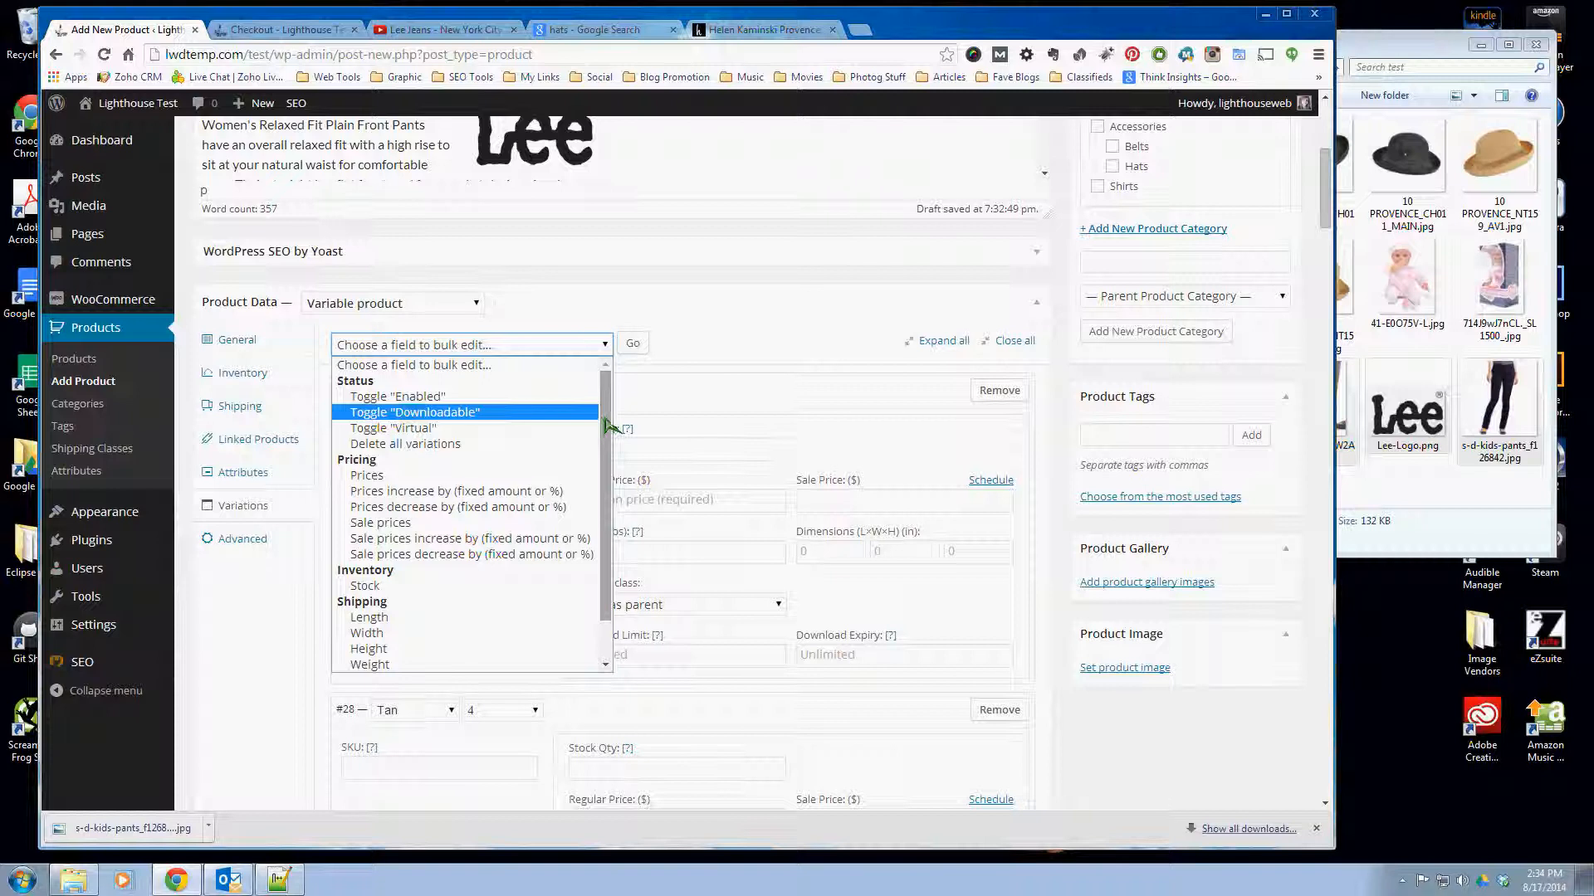
scroll(613, 459, down, 1)
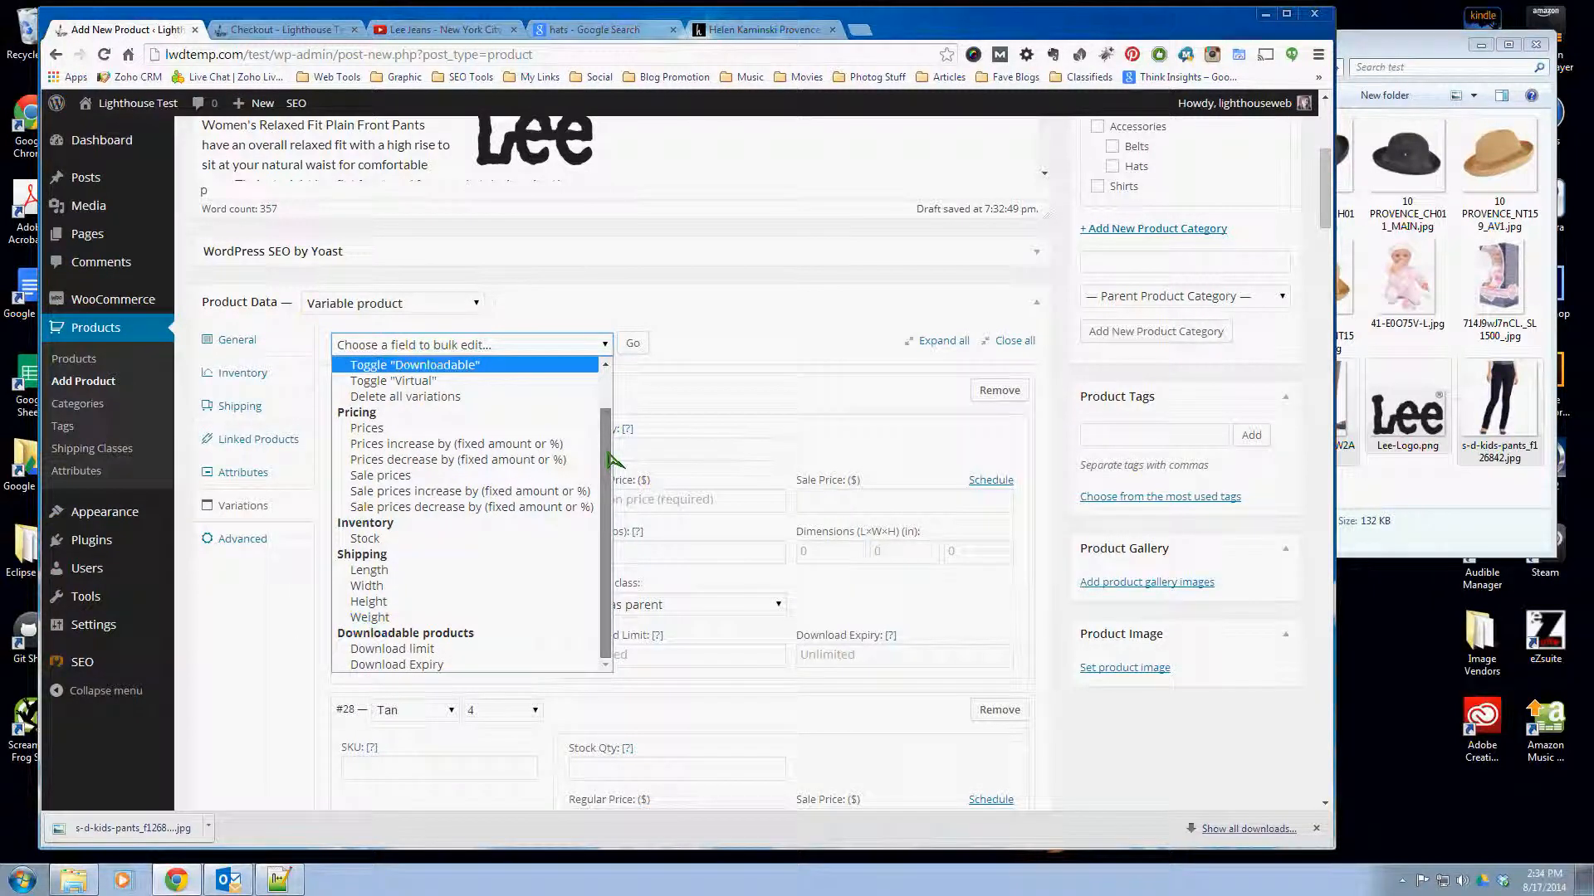
scroll(610, 461, up, 1)
click(374, 474)
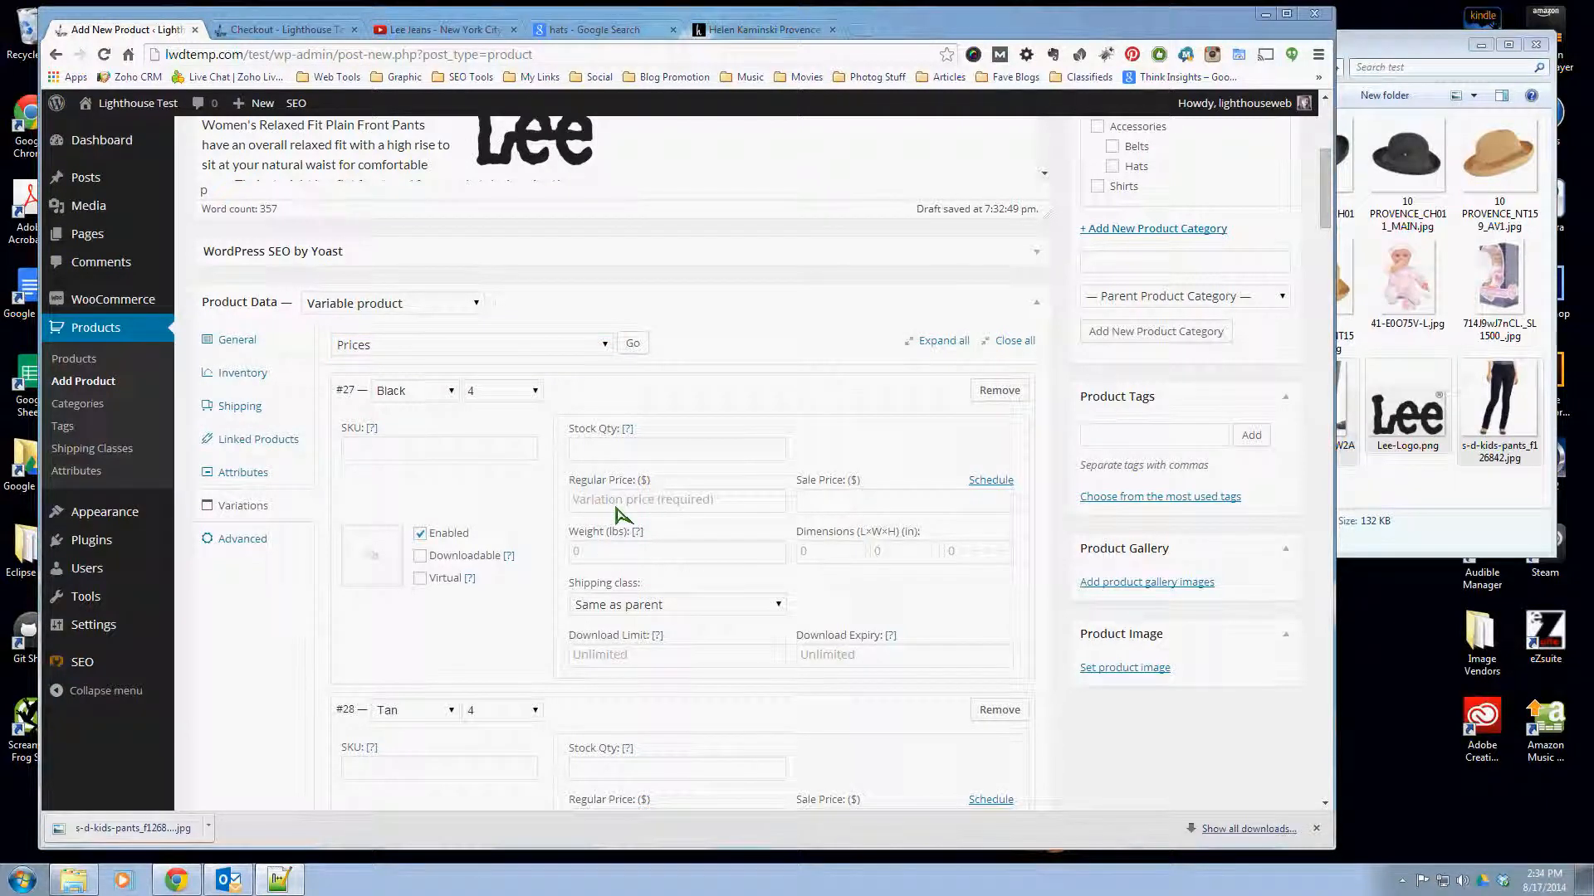
- Set the Black size 4 variation's regular price to 19.99 and its sale price to 16.99
click(706, 499)
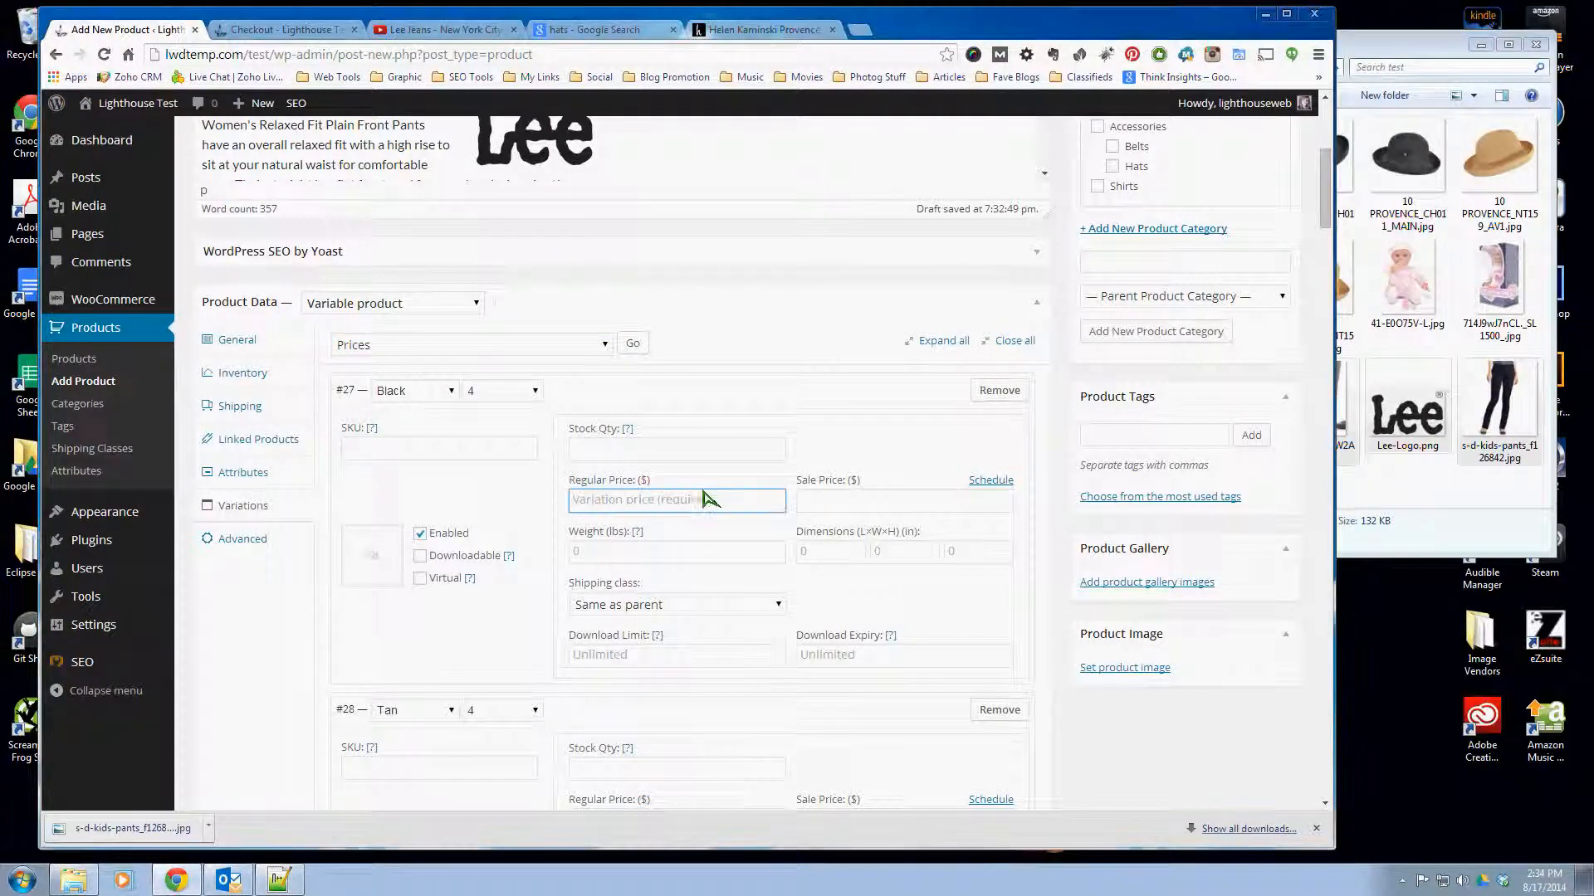
text(19.99)
click(863, 504)
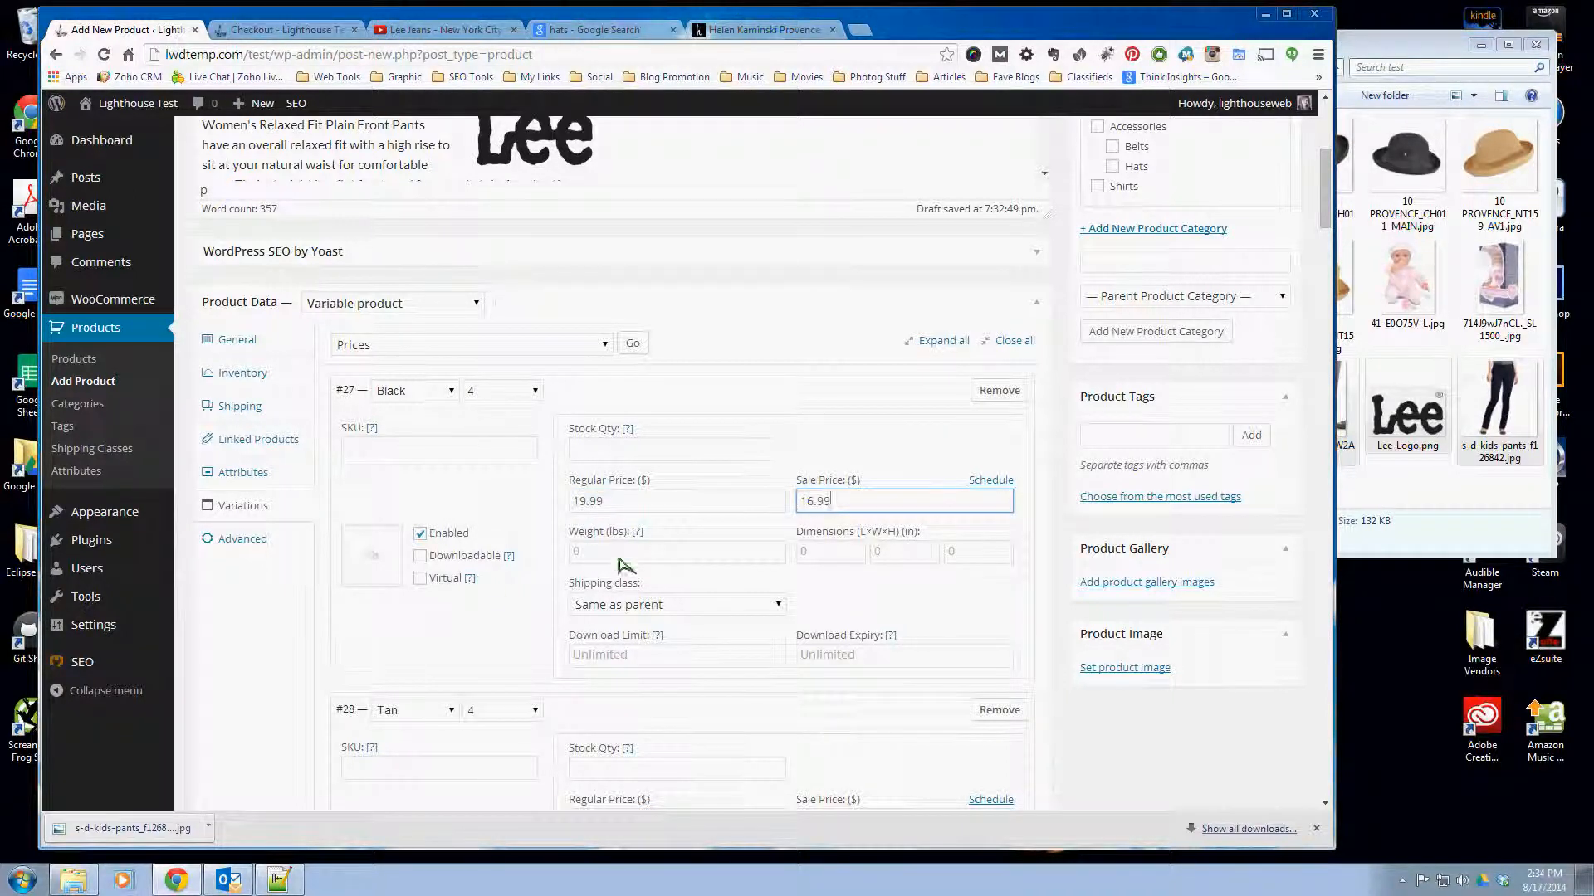
click(737, 561)
click(801, 556)
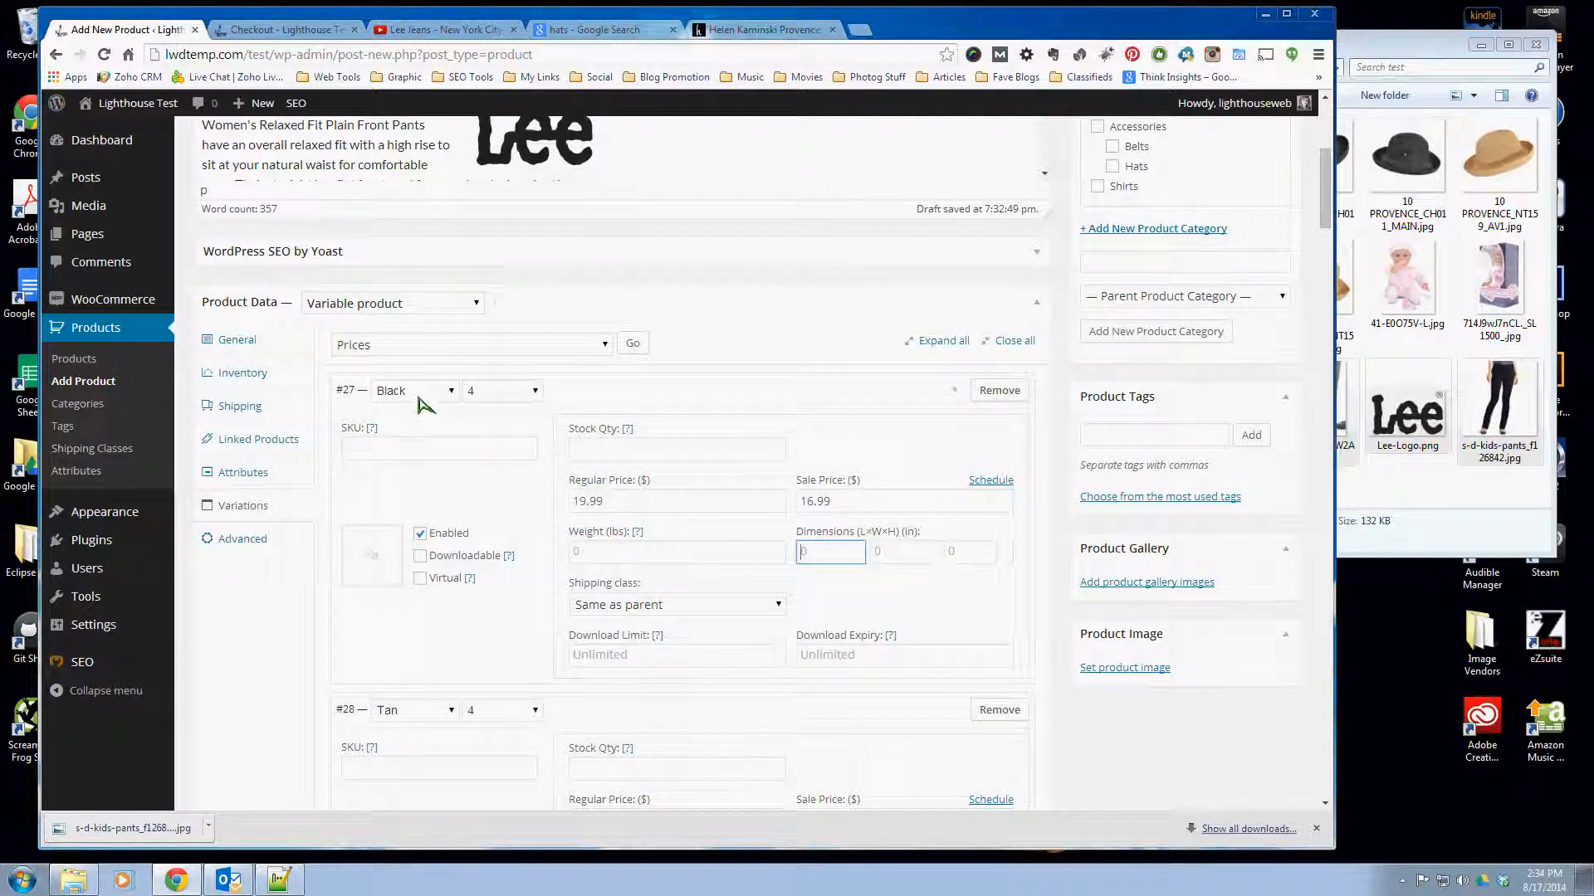
- Set s-d-kids-pants_f126842.jpg from the media library as the image of the Black size 4 variation
click(371, 556)
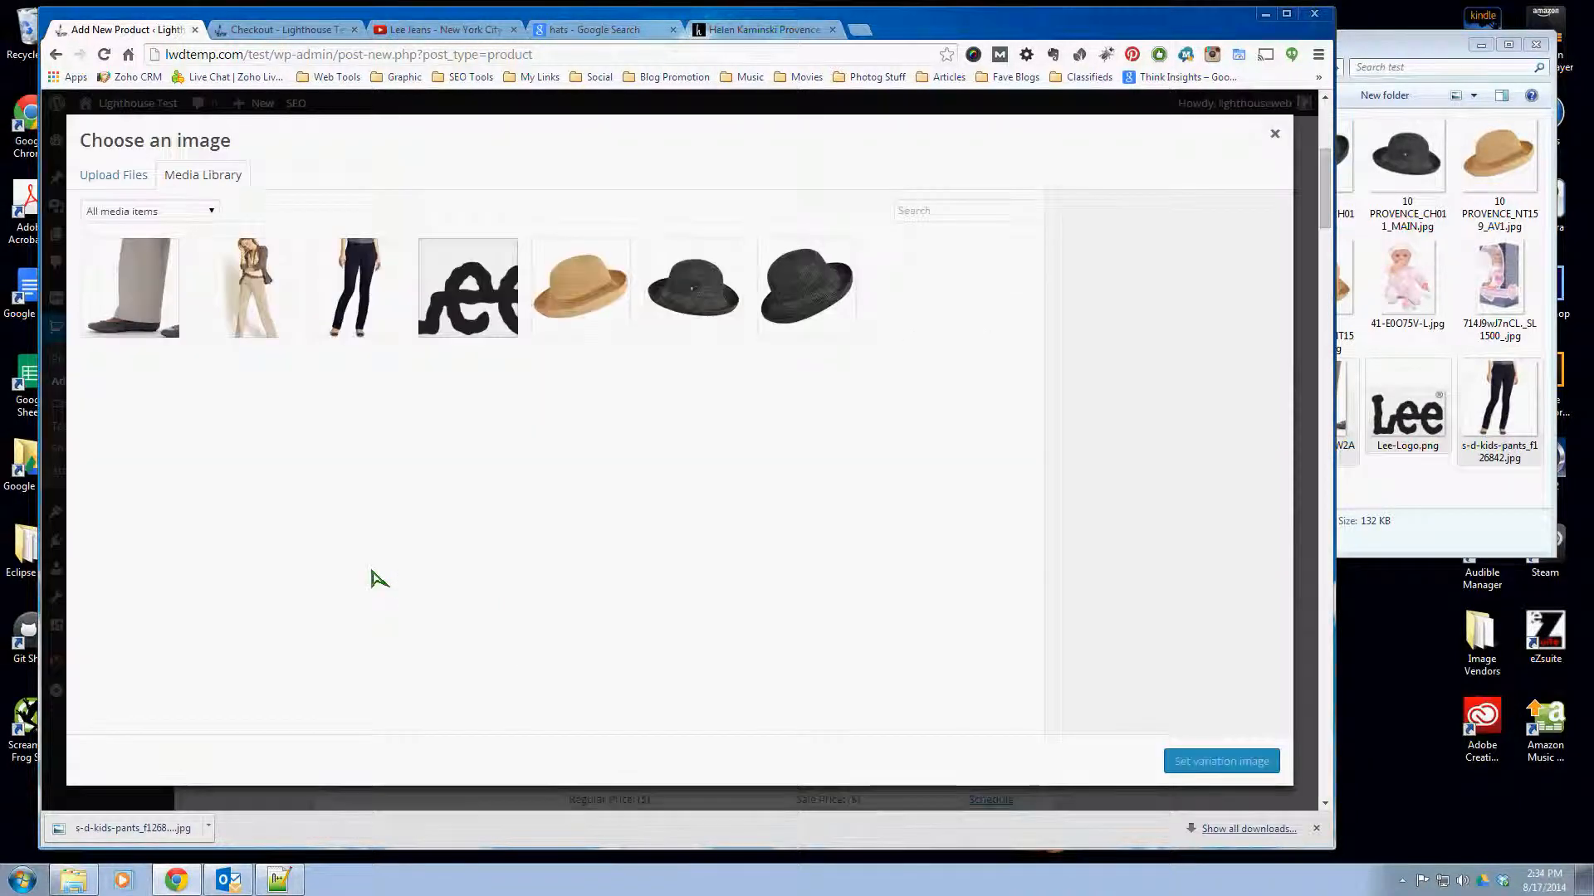
click(345, 283)
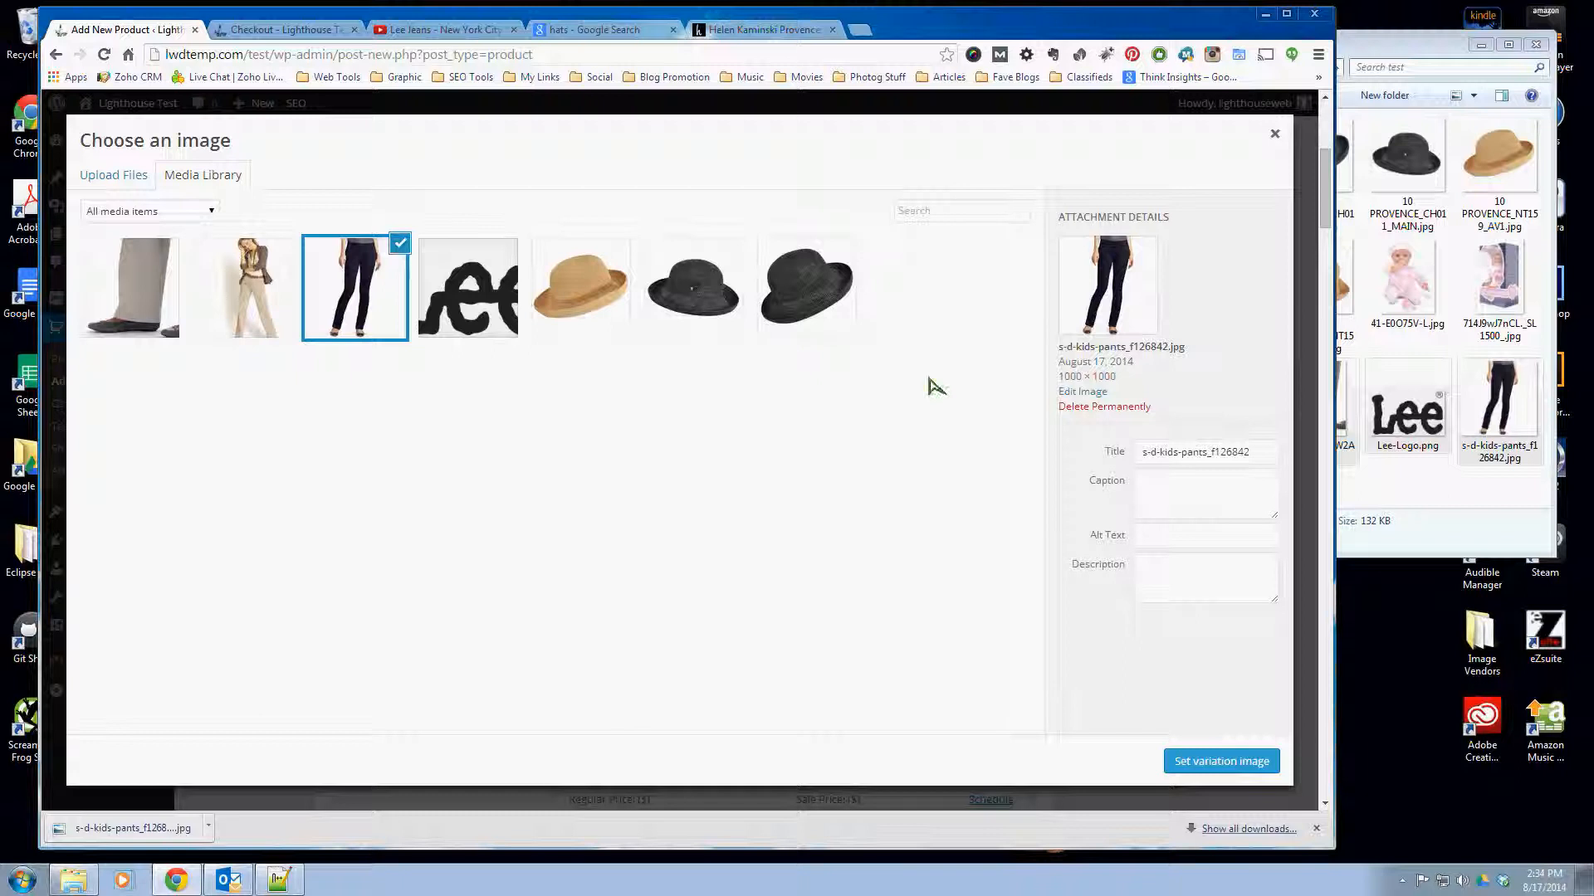
click(1221, 761)
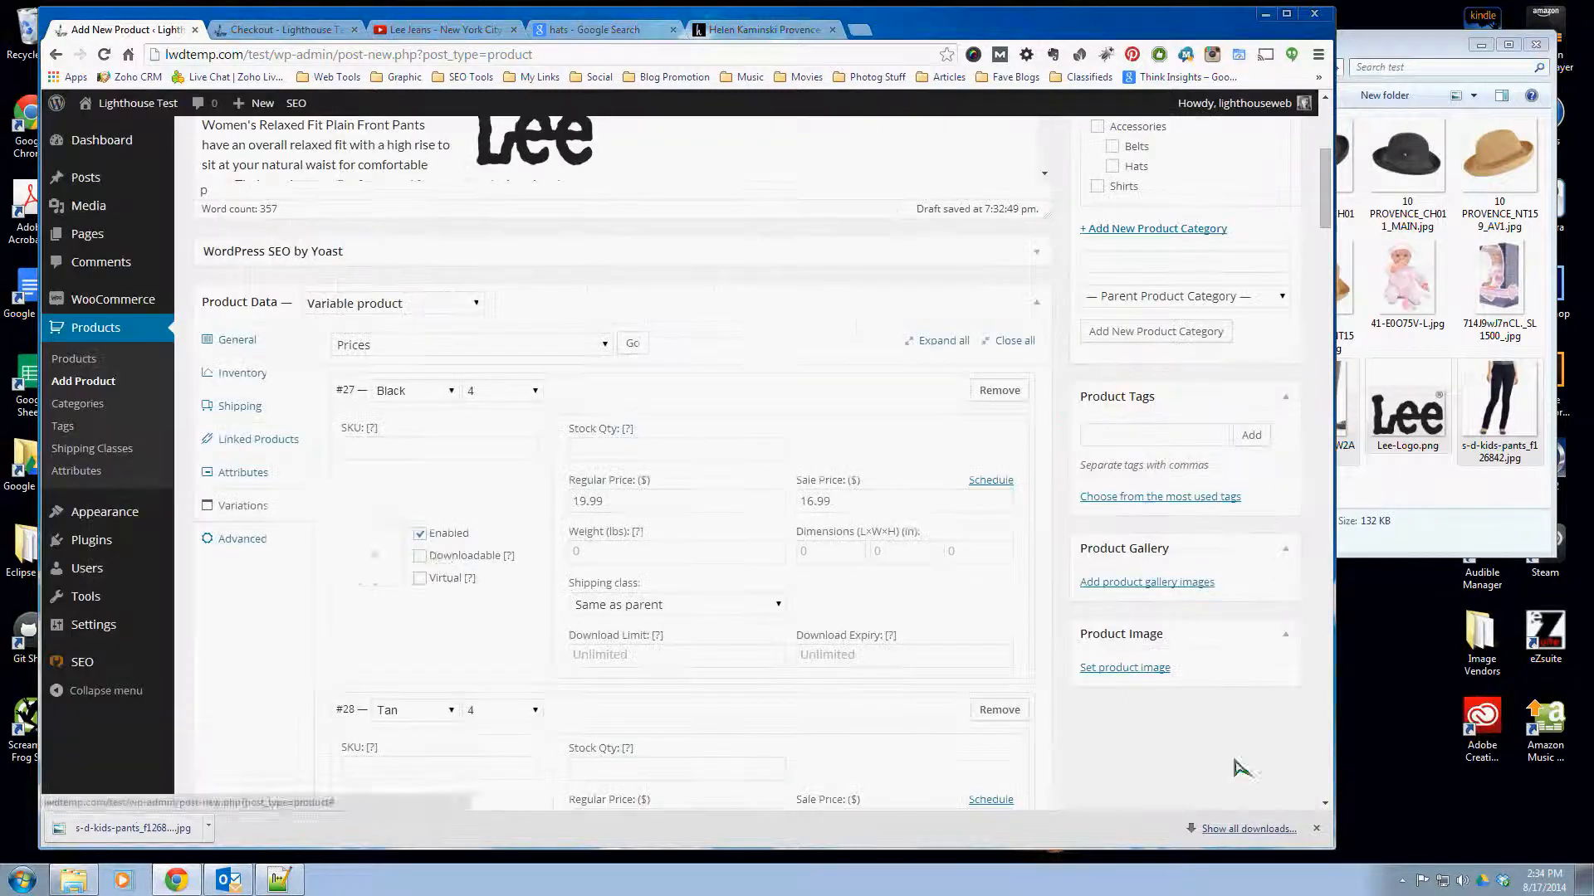
- Set c26-B0051D7W2A-1-l.jpg from the media library as the image of the Tan size 4 variation
scroll(431, 597, down, 3)
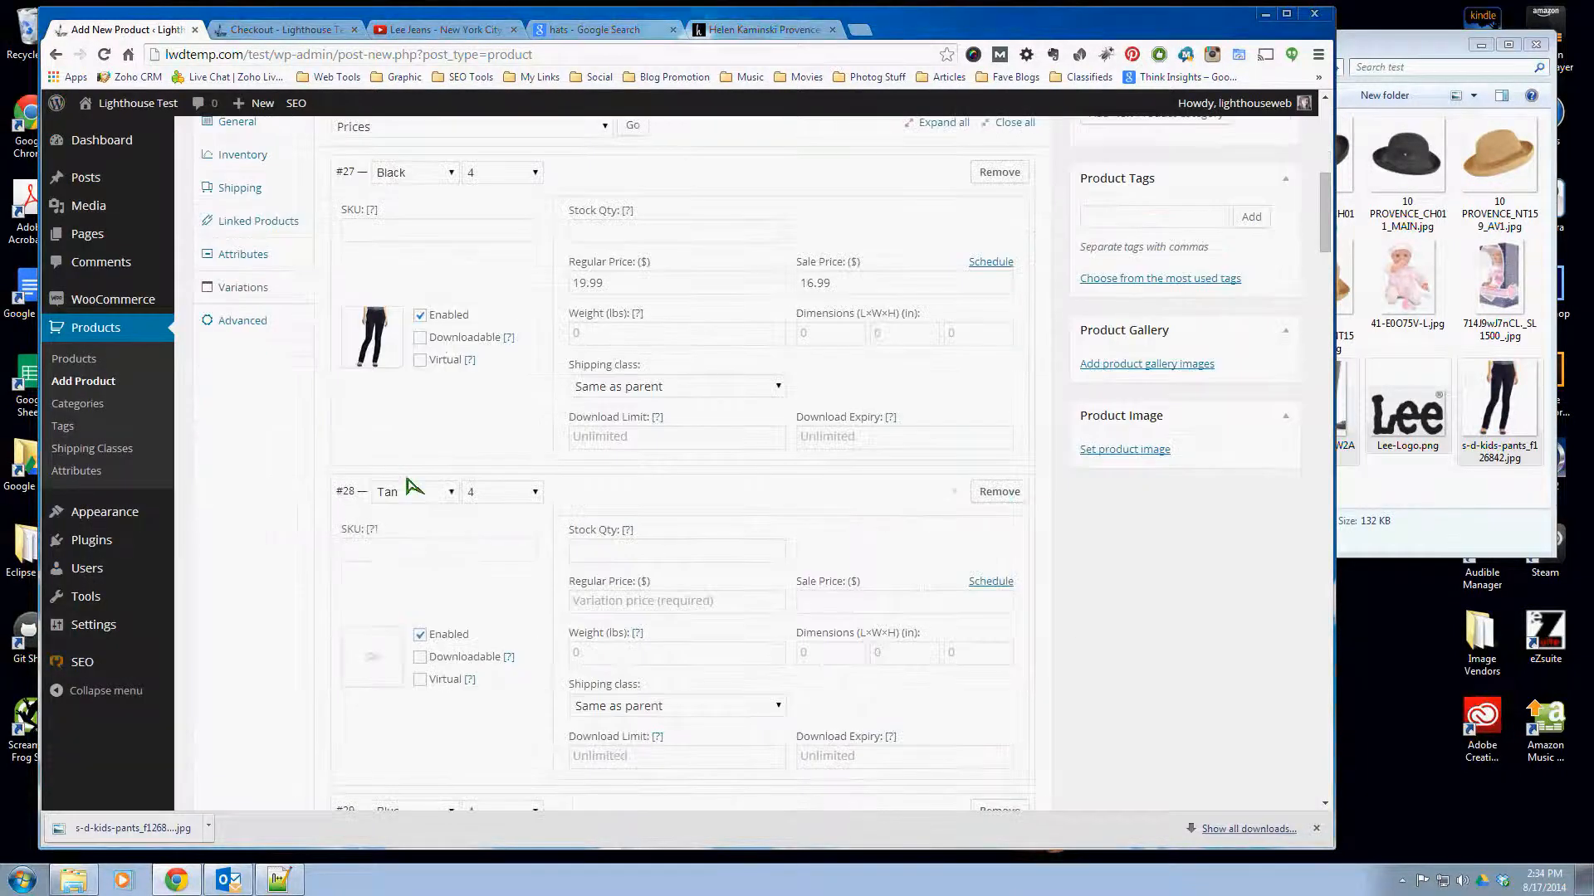
click(375, 659)
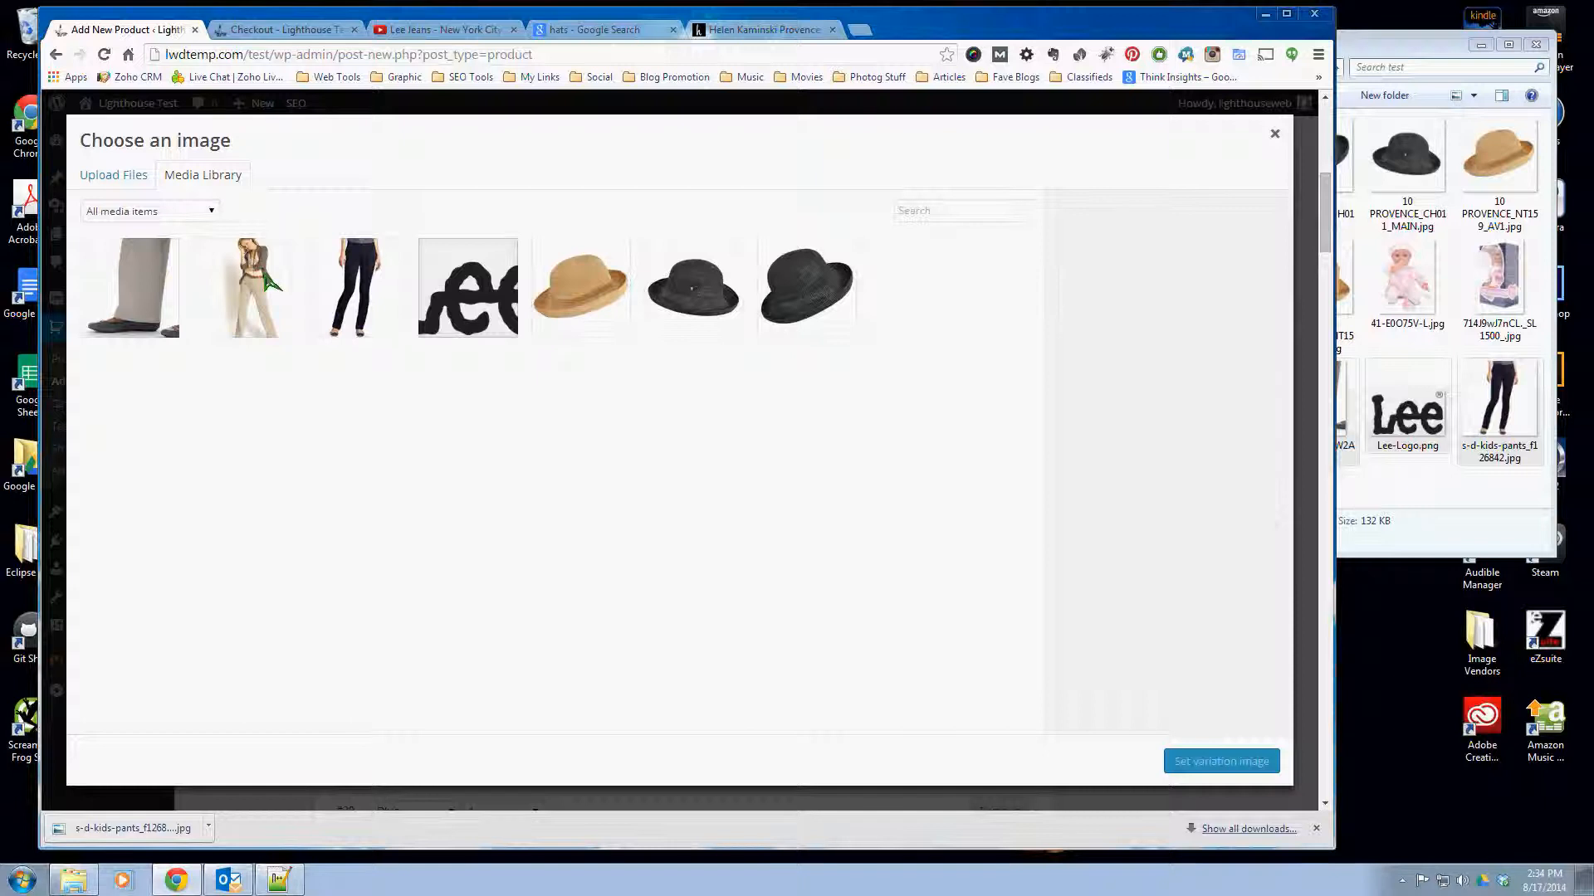
click(272, 285)
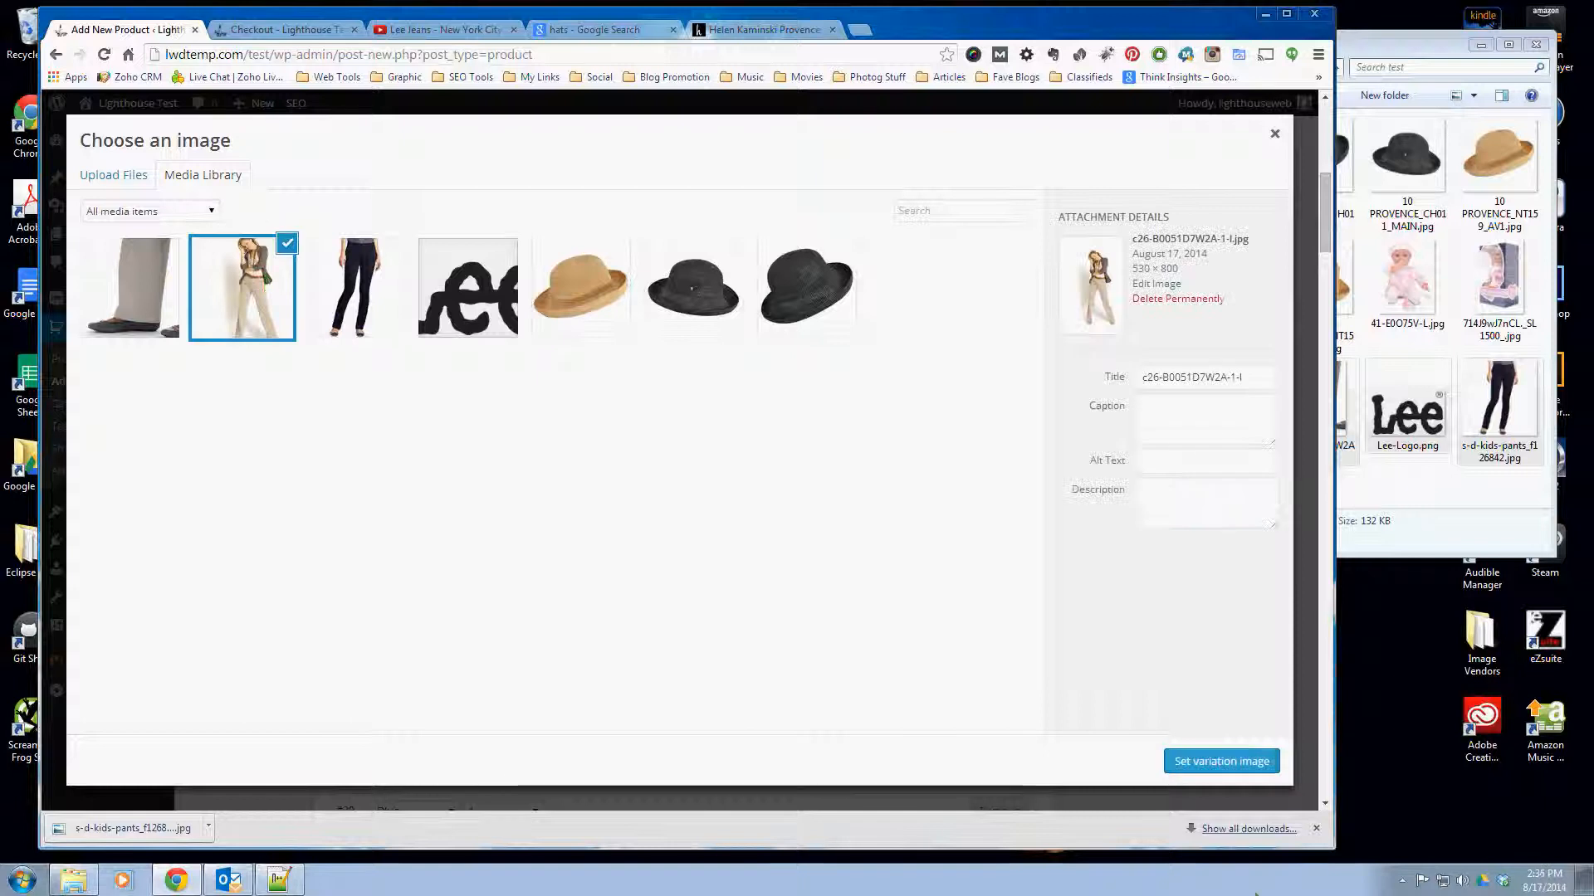
click(1218, 762)
- Set the stock quantity of the Blue size 4 variation to 0
scroll(462, 647, down, 3)
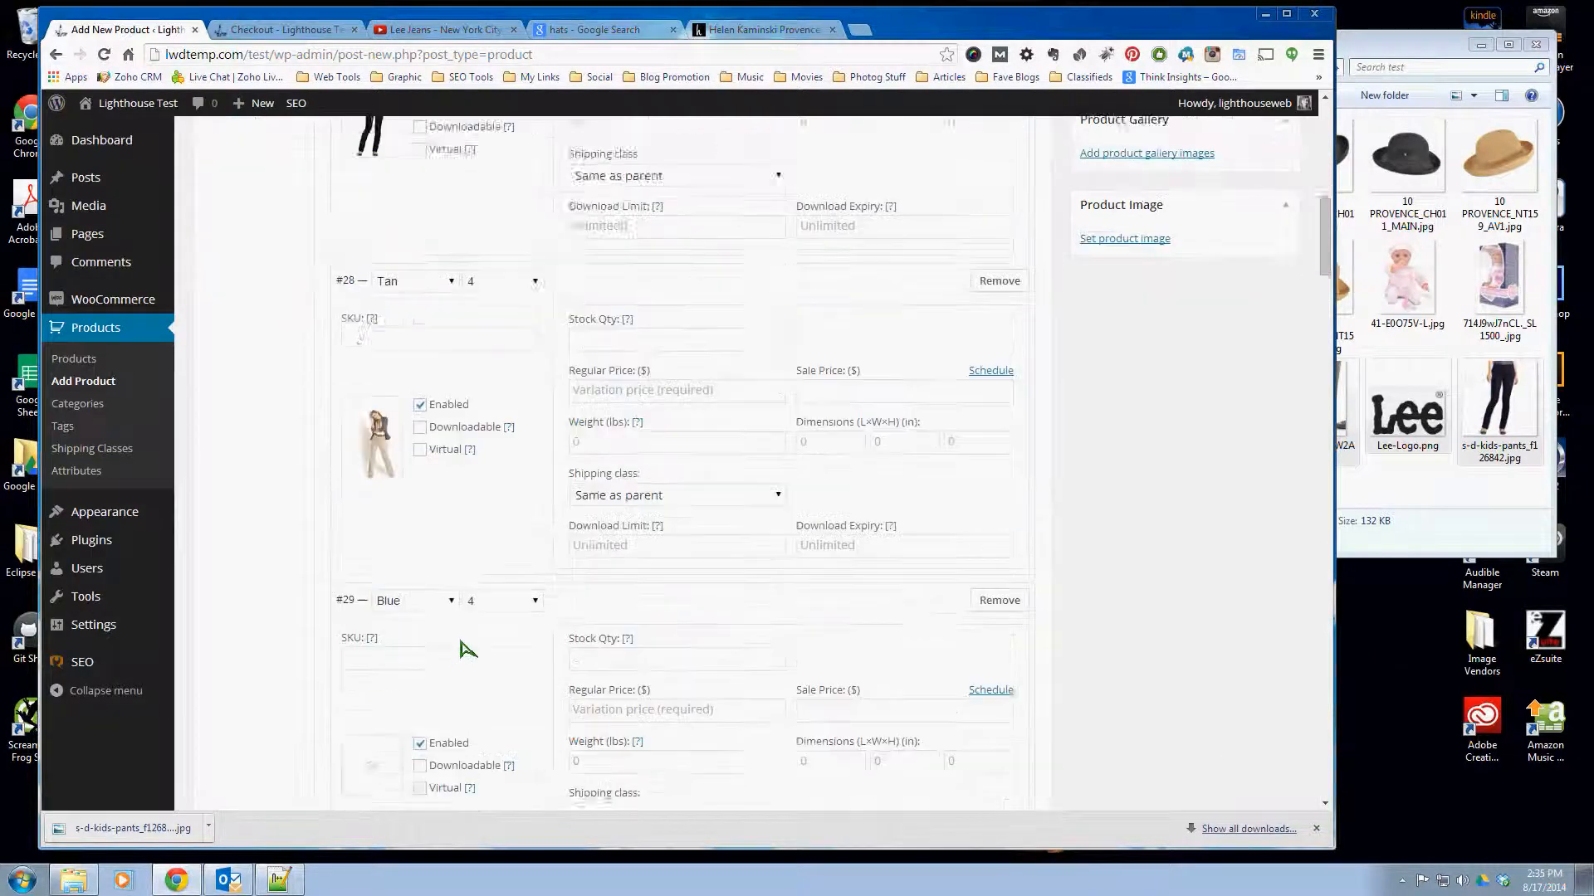
scroll(456, 519, up, 2)
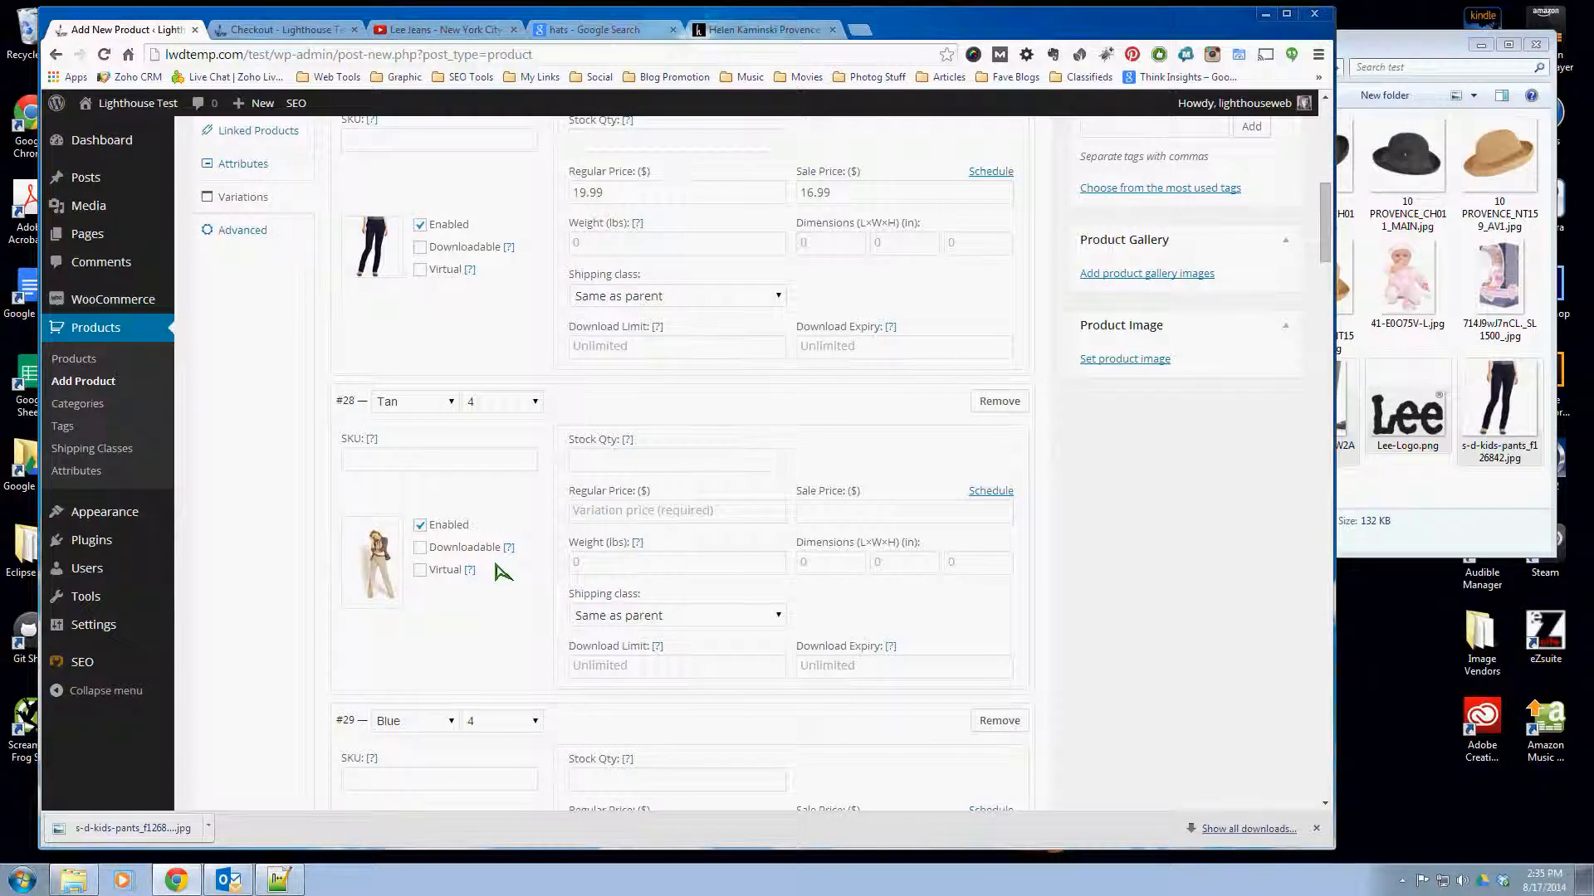
scroll(501, 571, down, 2)
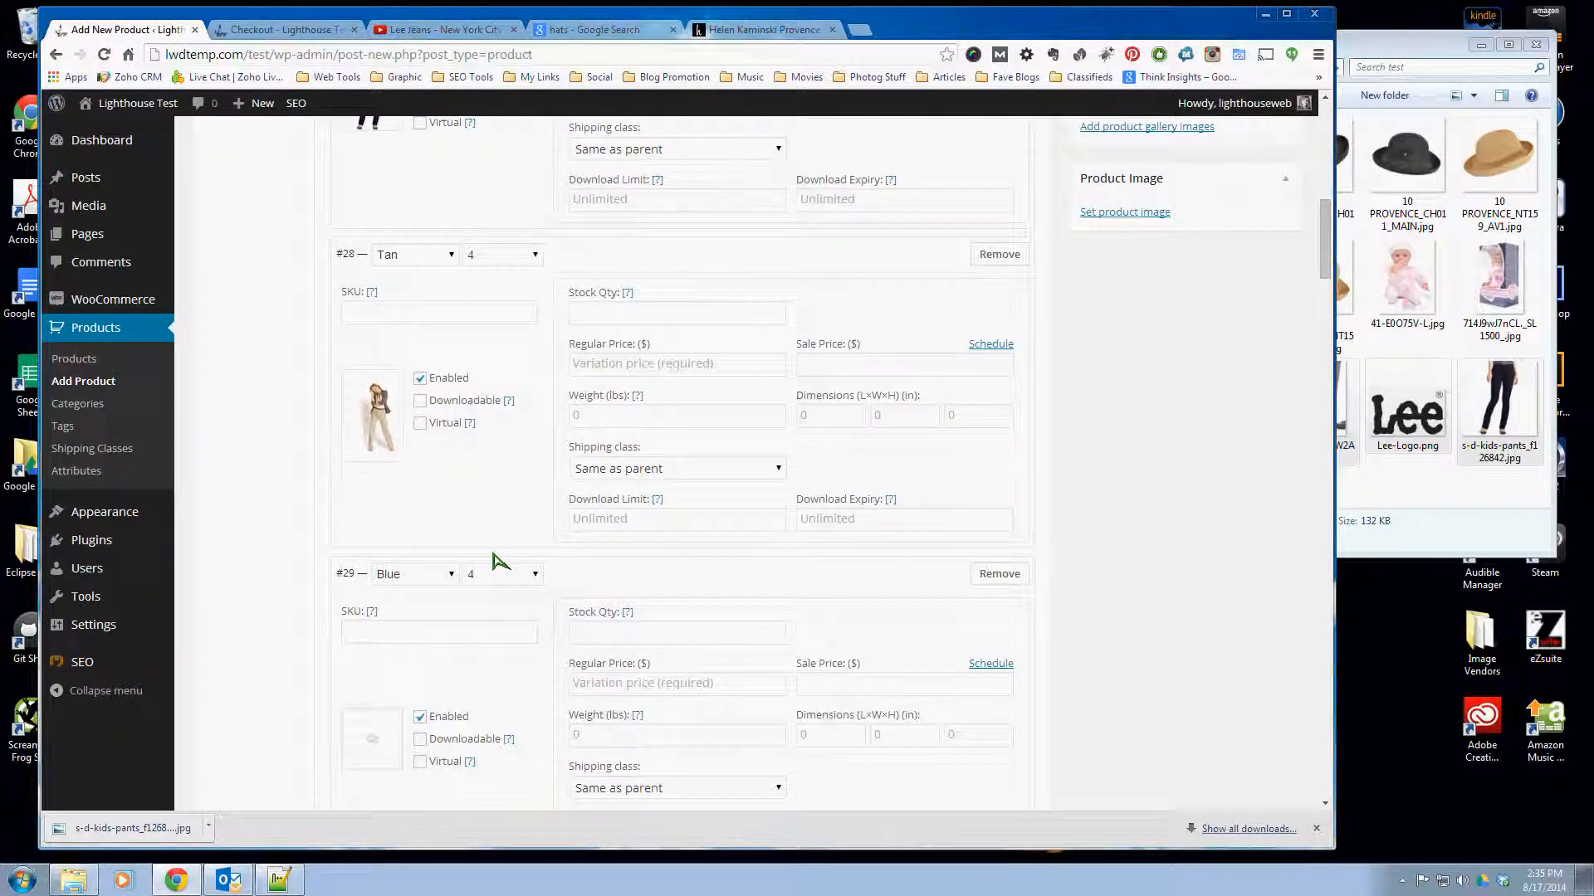
scroll(494, 555, down, 1)
scroll(498, 559, up, 3)
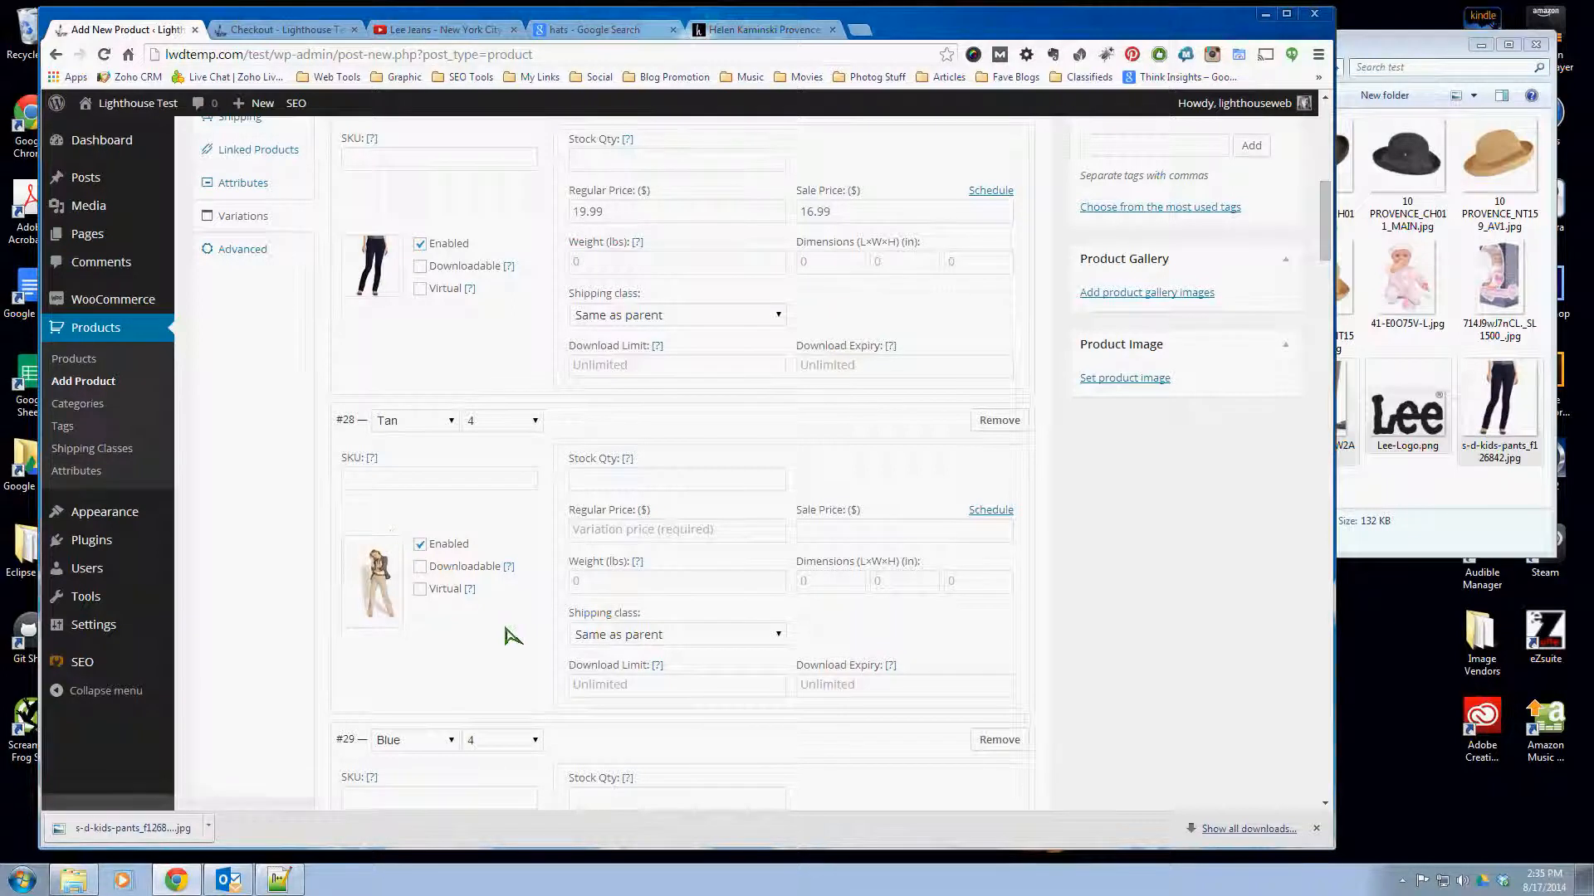
scroll(510, 634, down, 3)
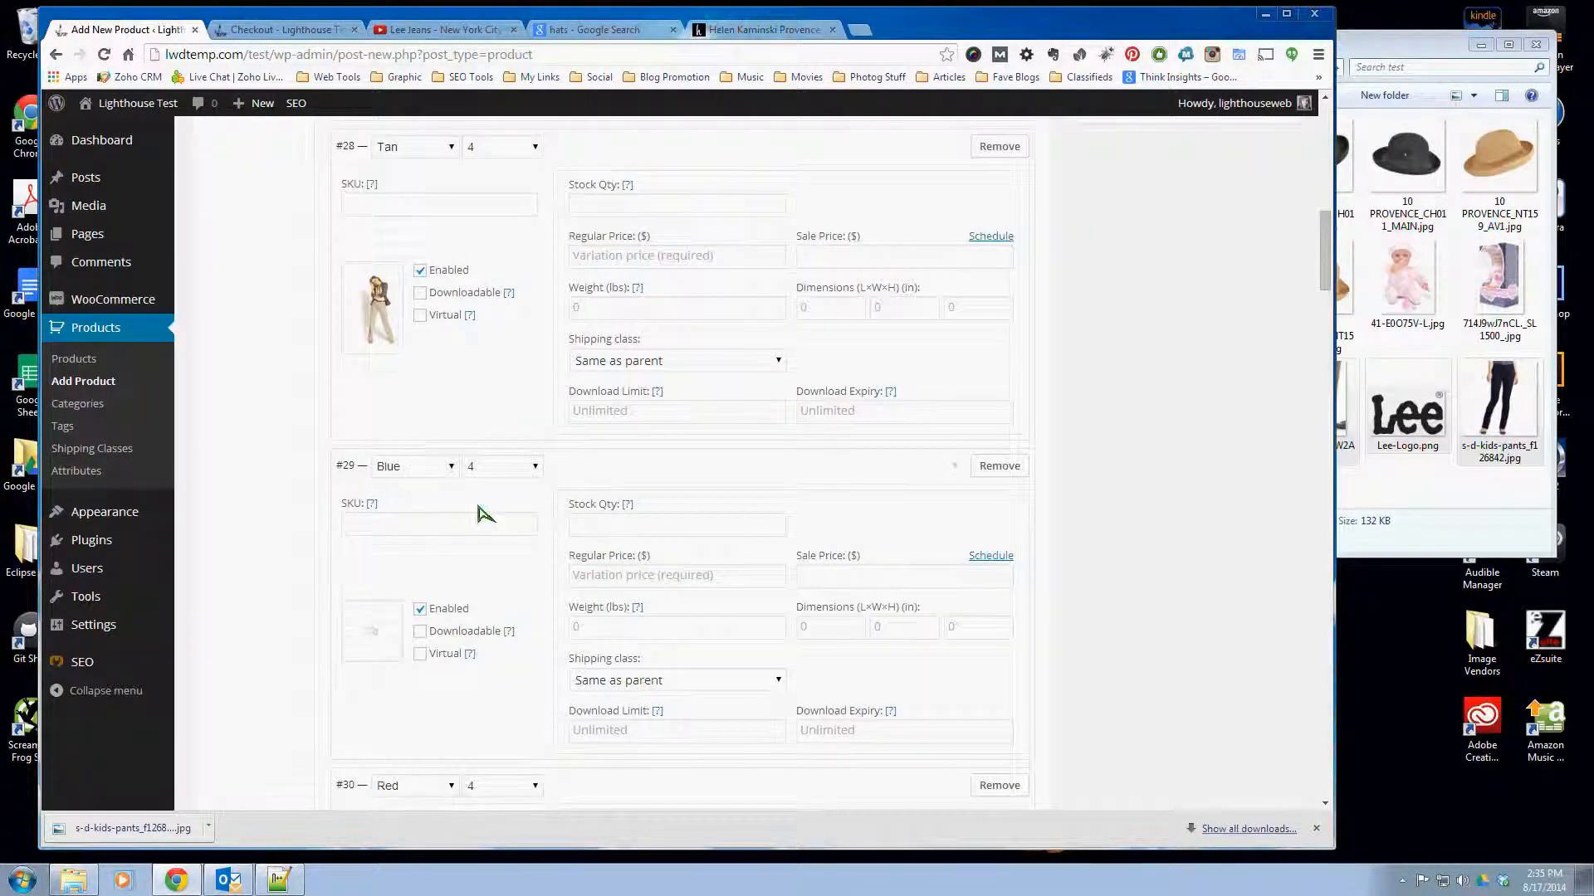
click(697, 527)
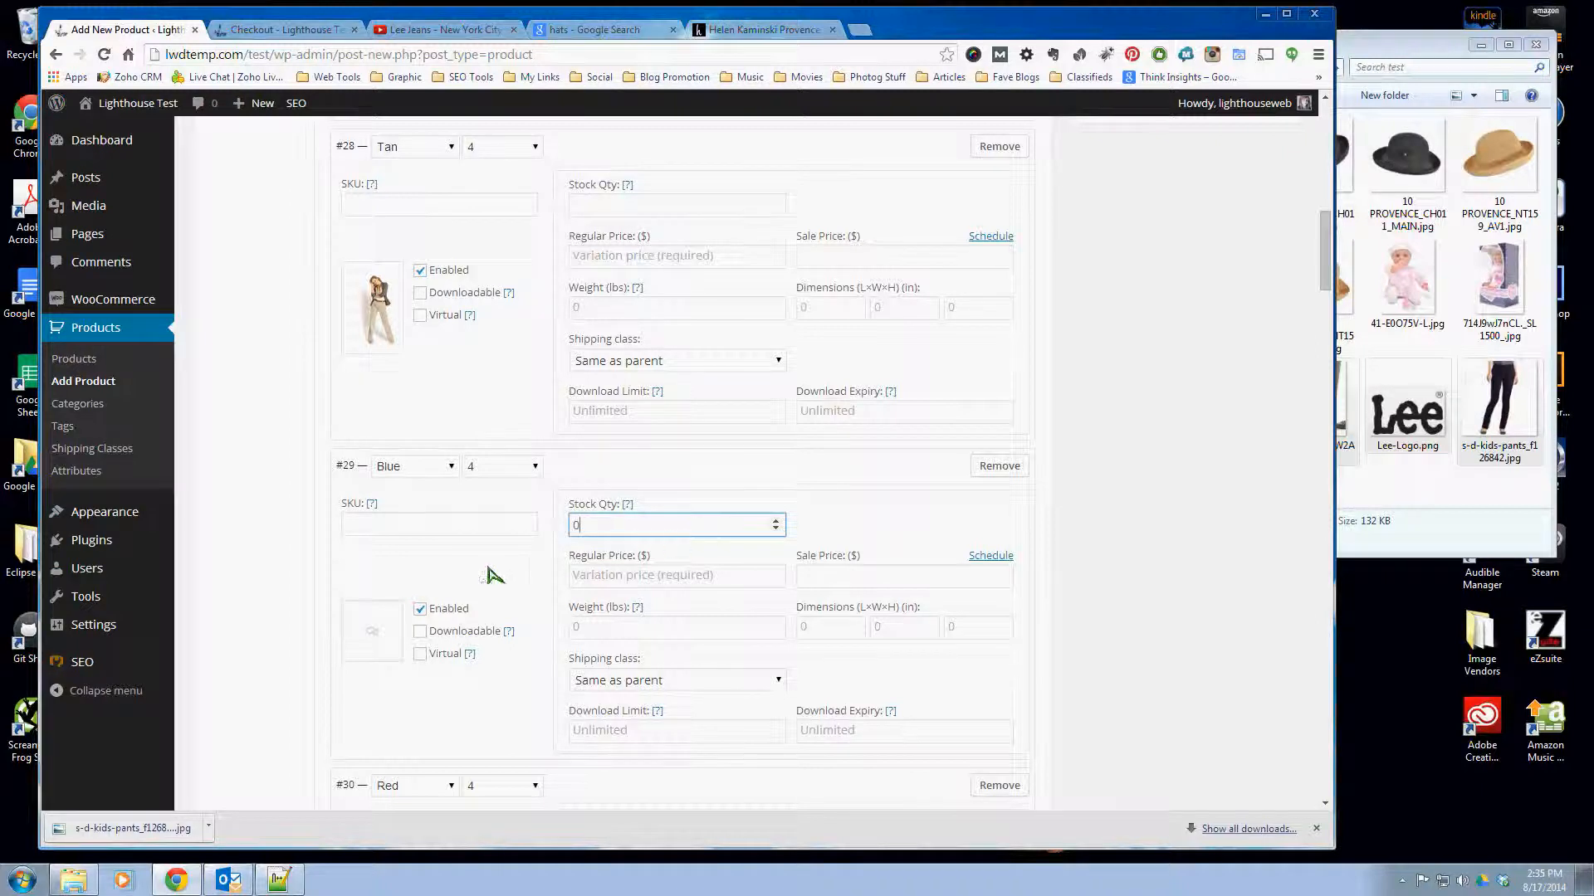
- Bulk edit the regular price of all variations to 19.99
scroll(501, 604, up, 6)
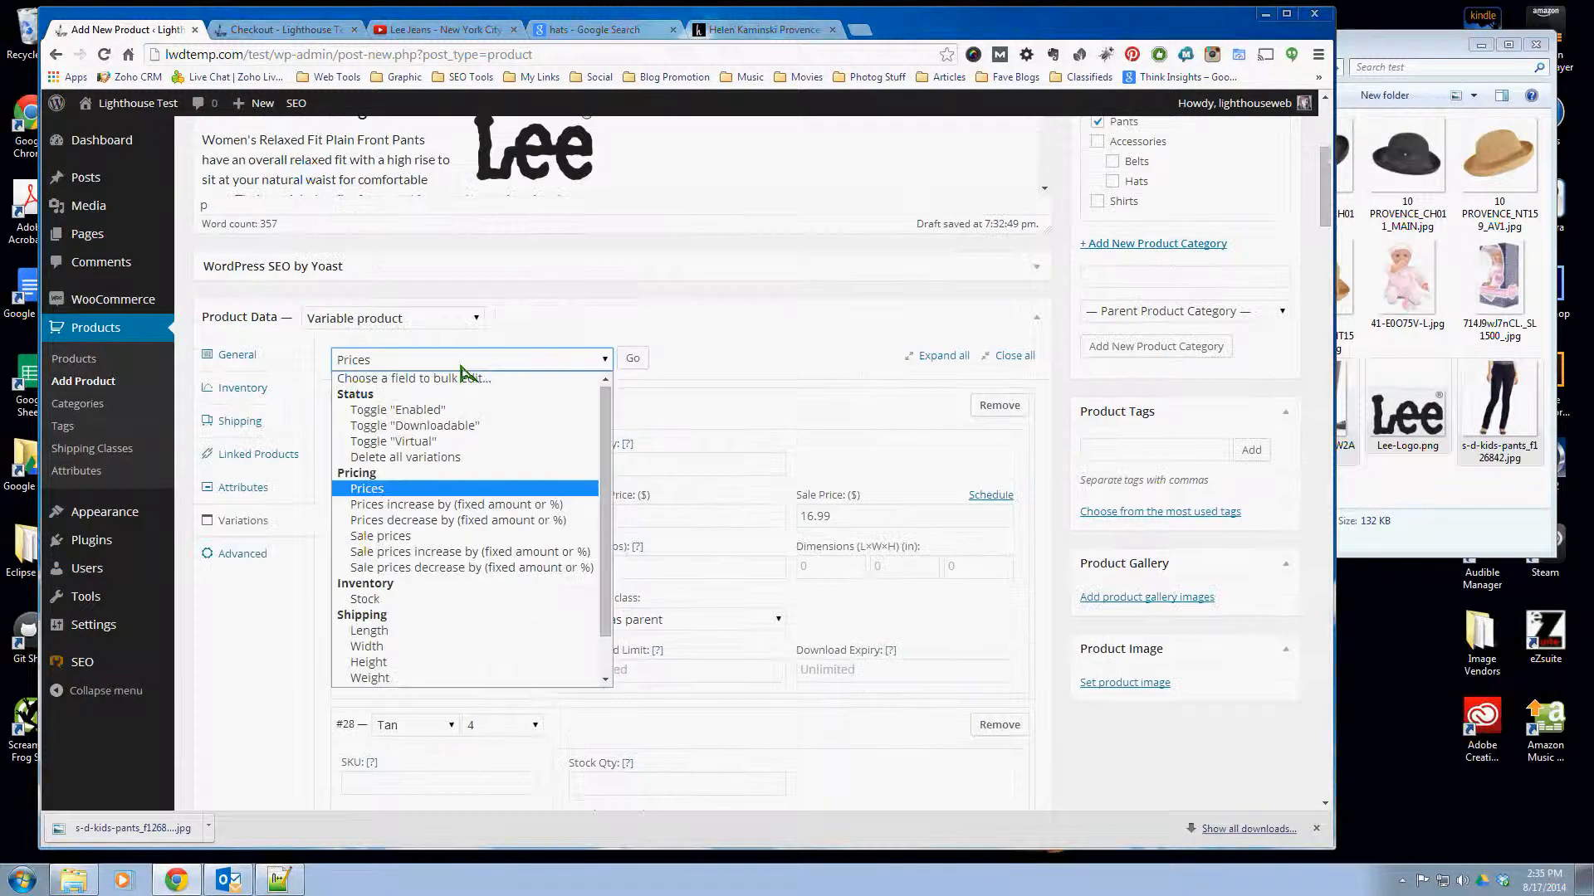
click(632, 358)
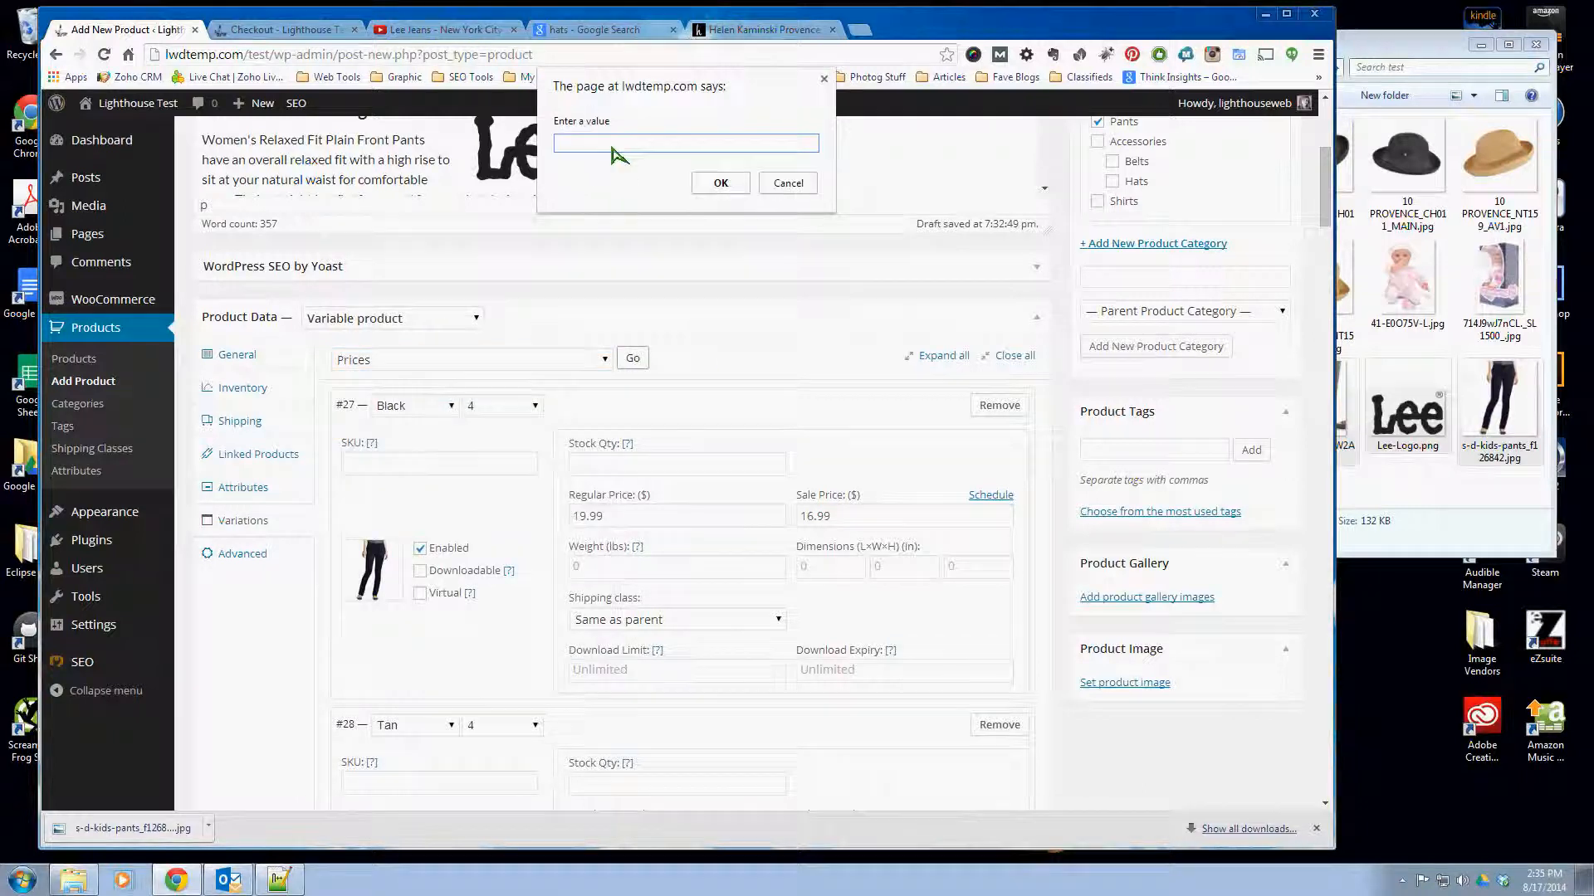
text(19.99)
click(721, 184)
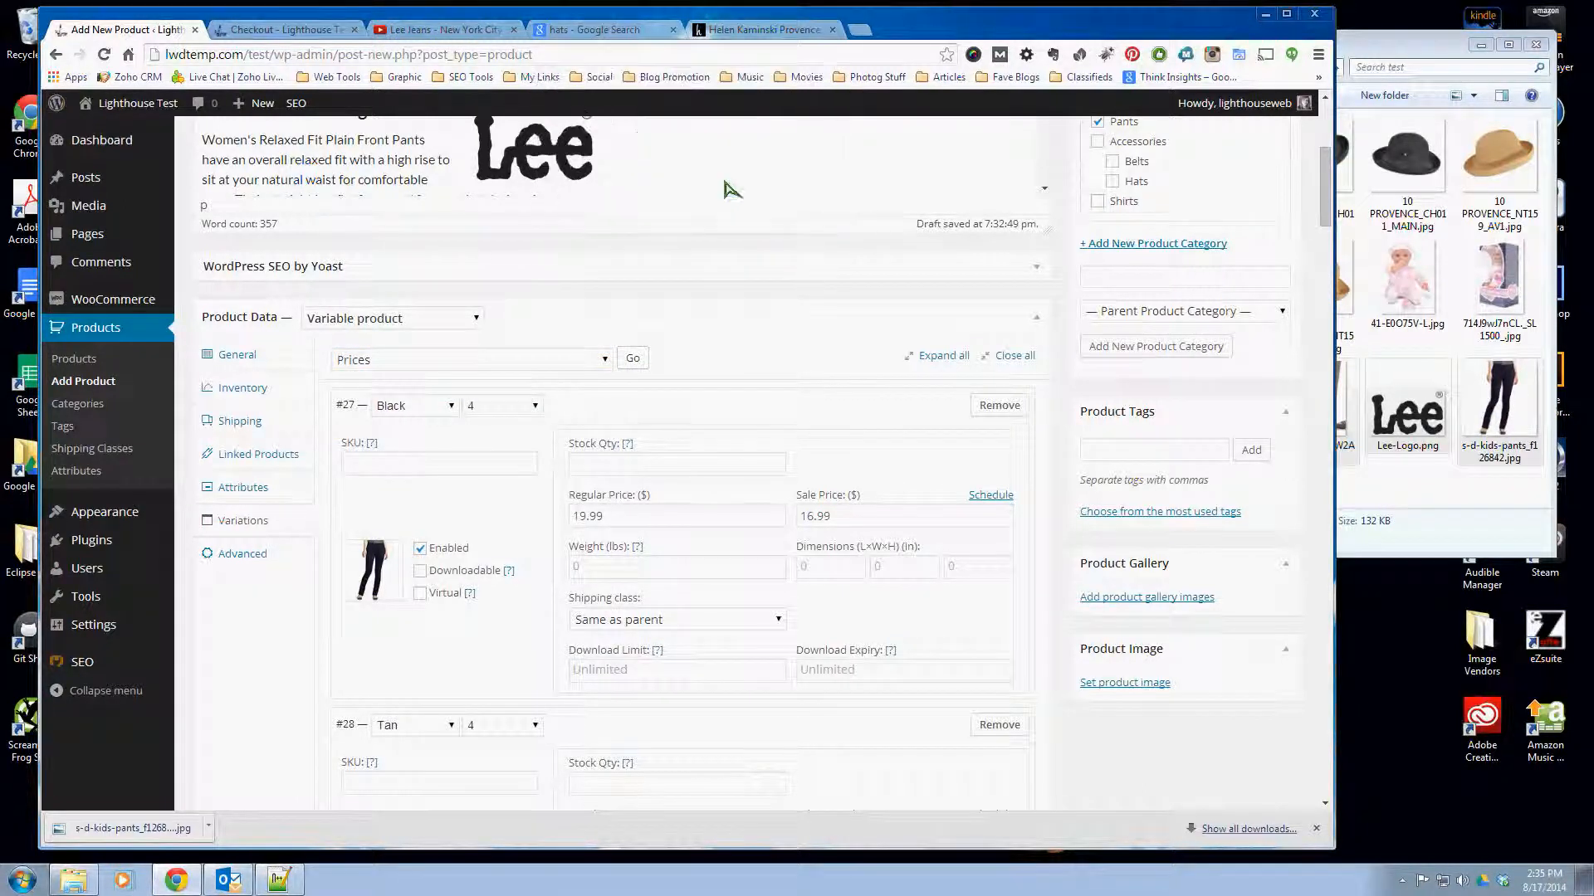
- Bulk edit the sale price of all variations to 16.99
click(465, 360)
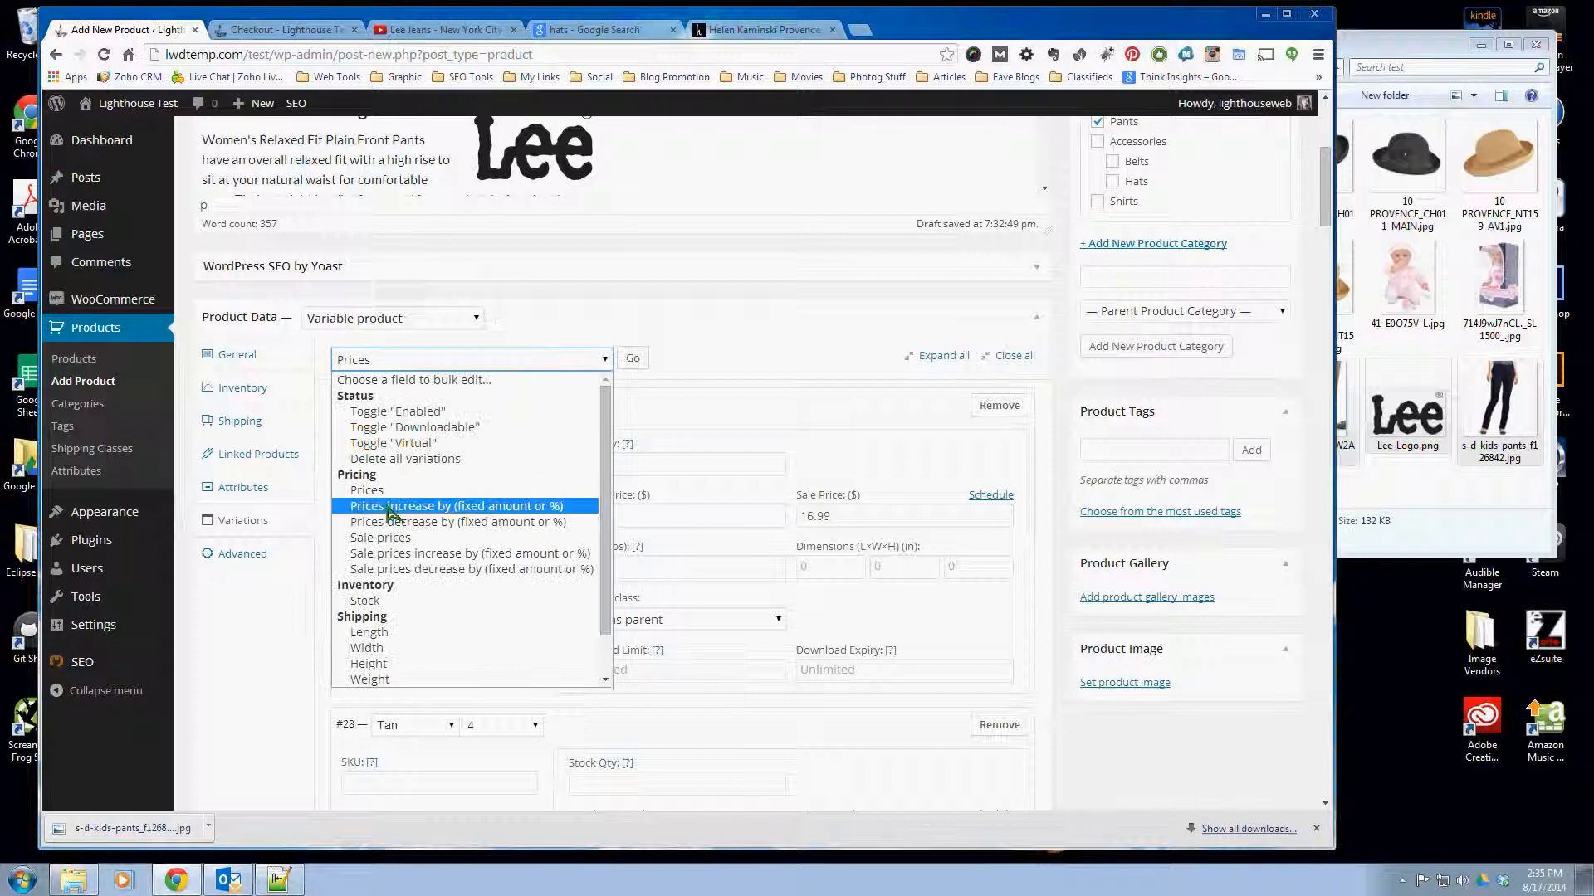
click(390, 538)
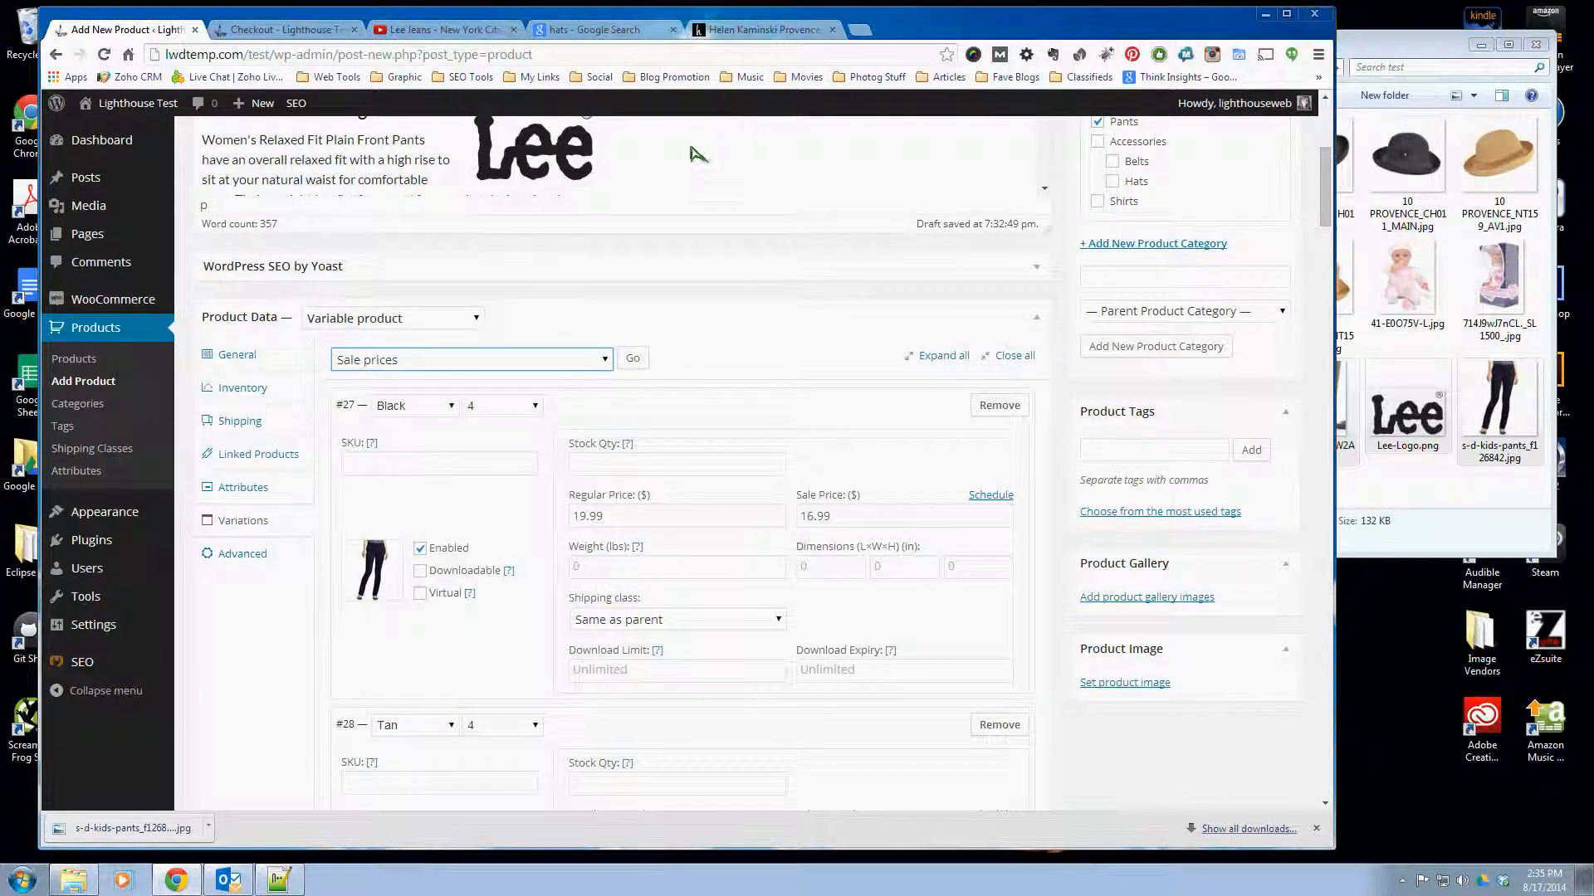
text(16.99)
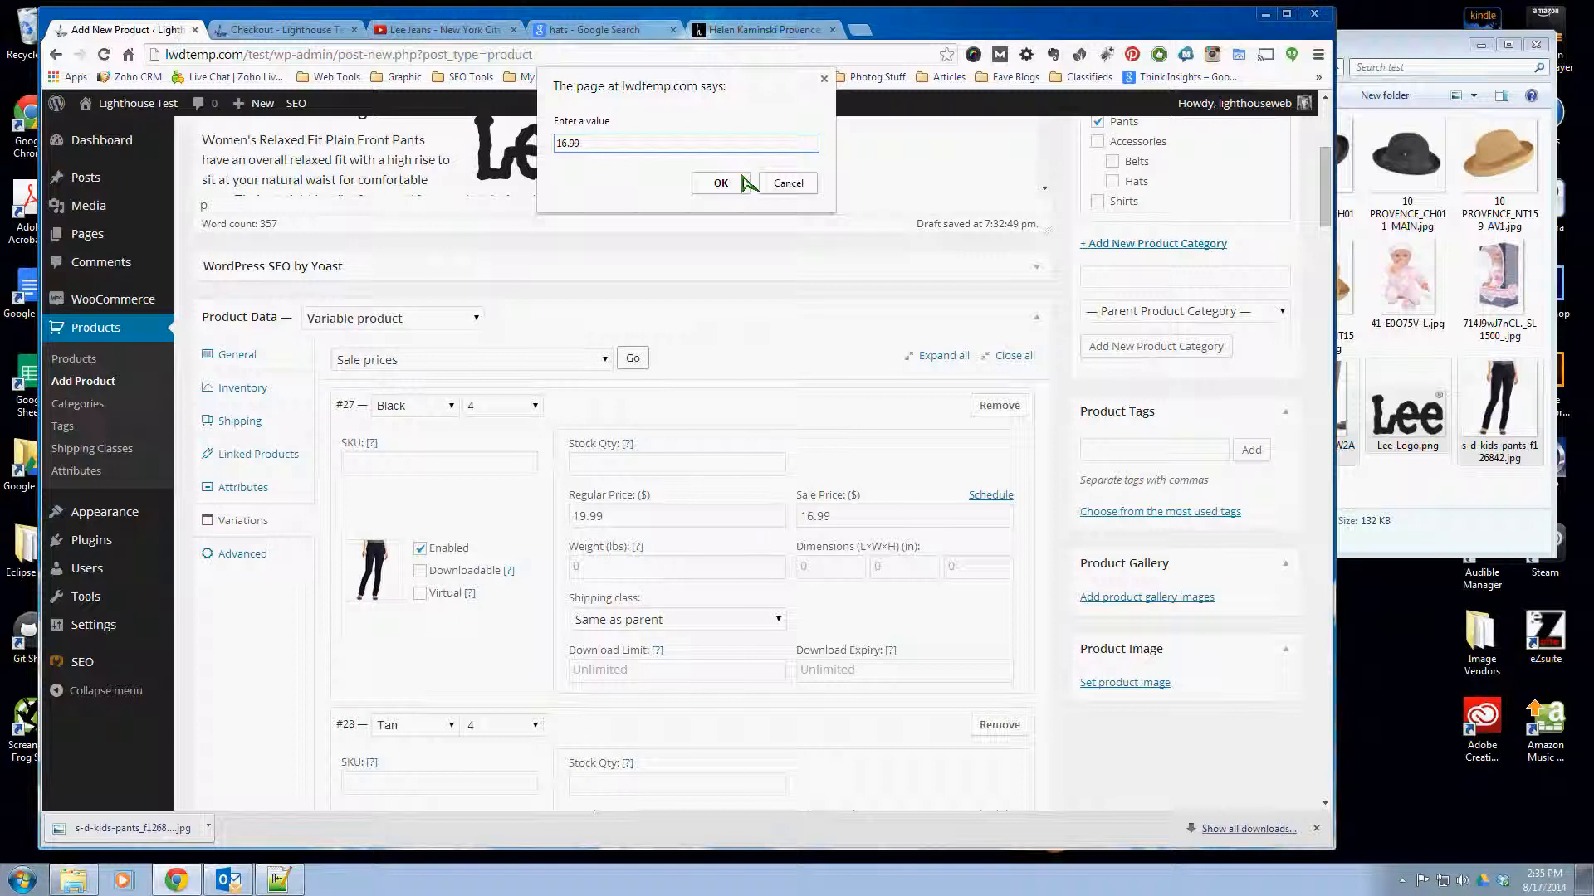
click(741, 183)
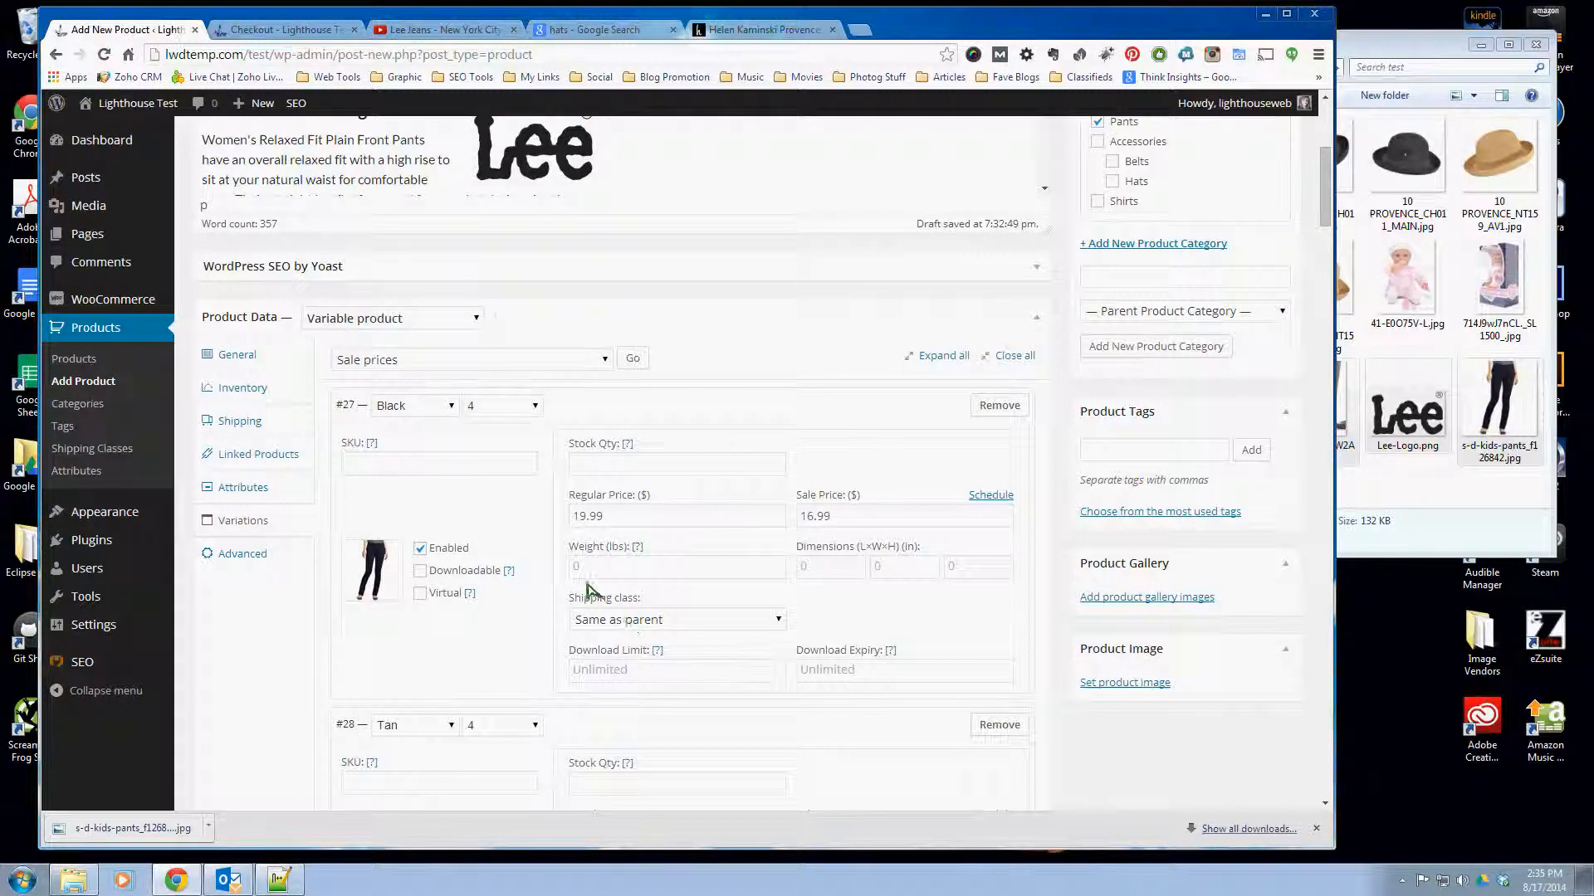
- Set the stock quantity to 5 for the Black size 4 variation and 4 for the Tan size 4 variation
click(611, 469)
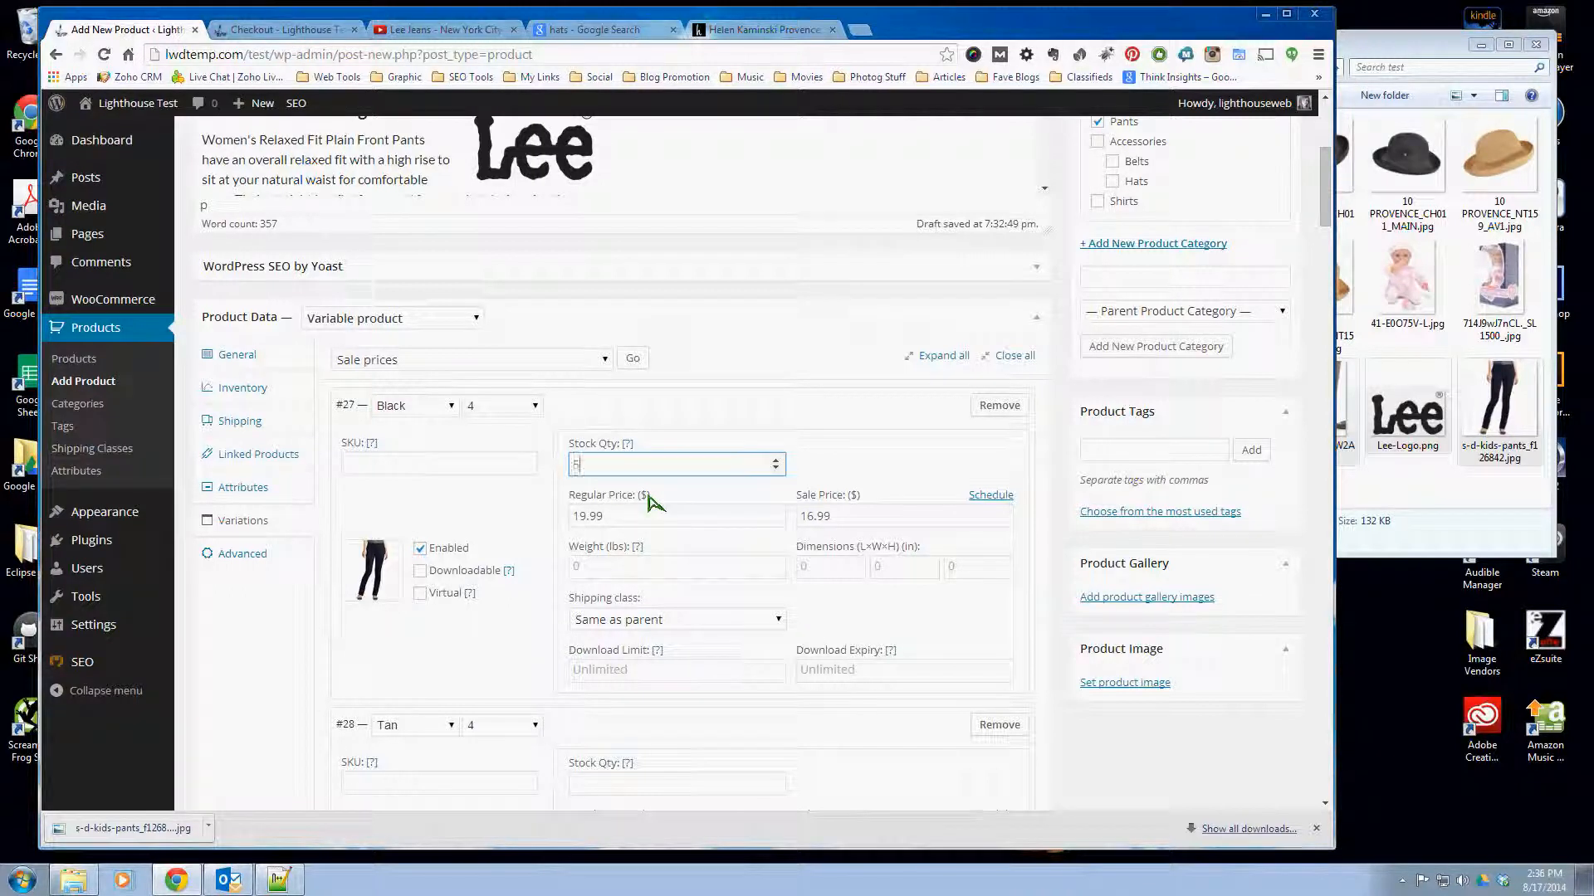
text(5)
scroll(656, 502, down, 3)
click(641, 575)
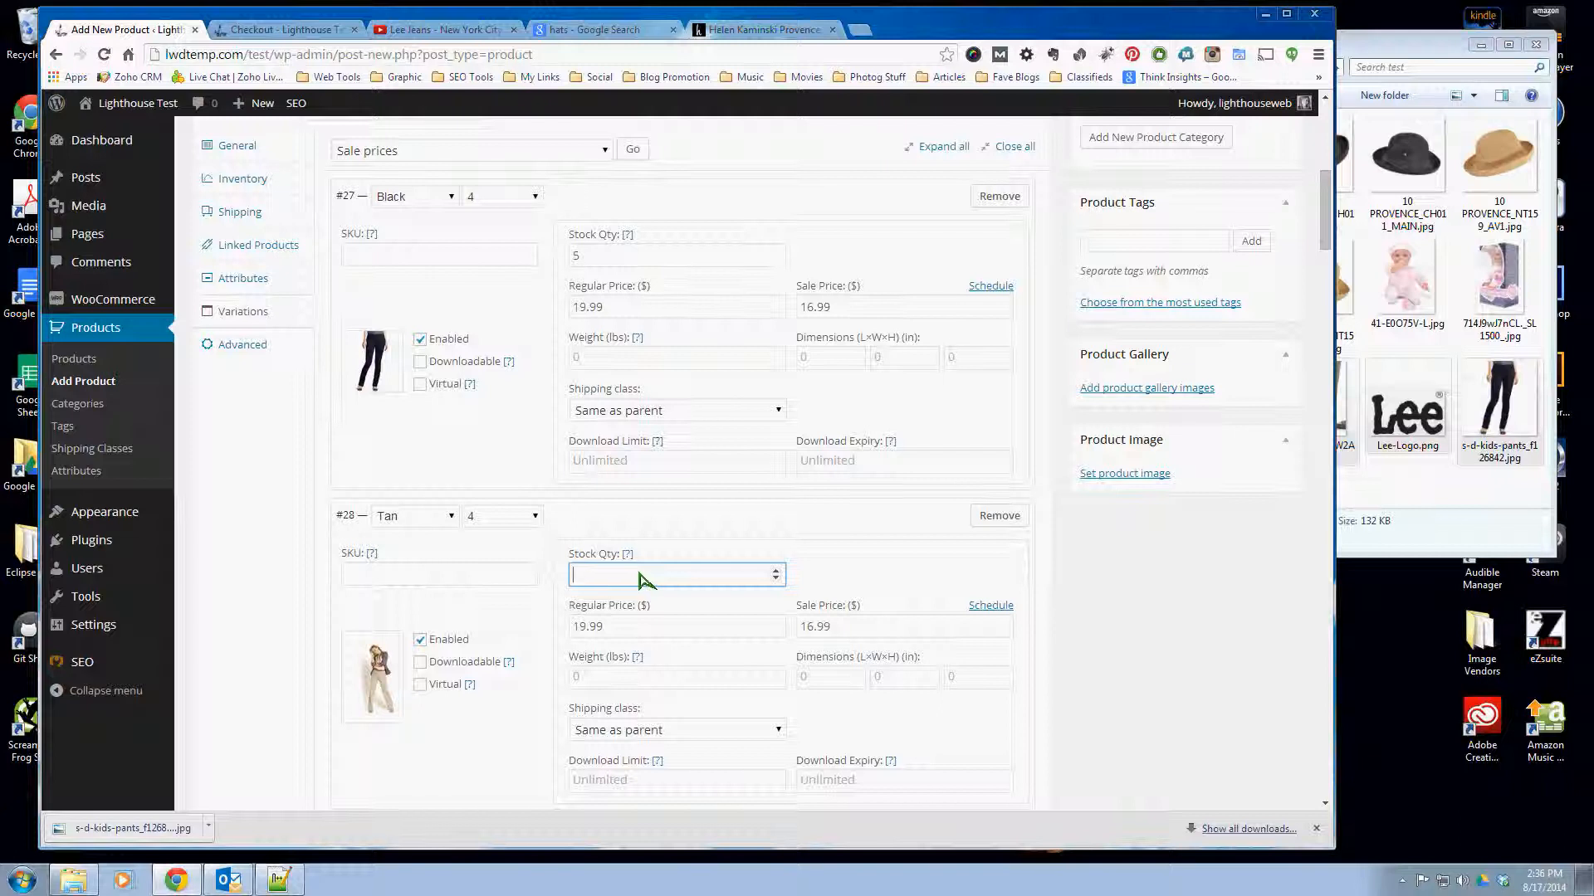
text(4)
- Look through the following variations to check their regular price, sale price and stock quantity fields
scroll(693, 524, down, 5)
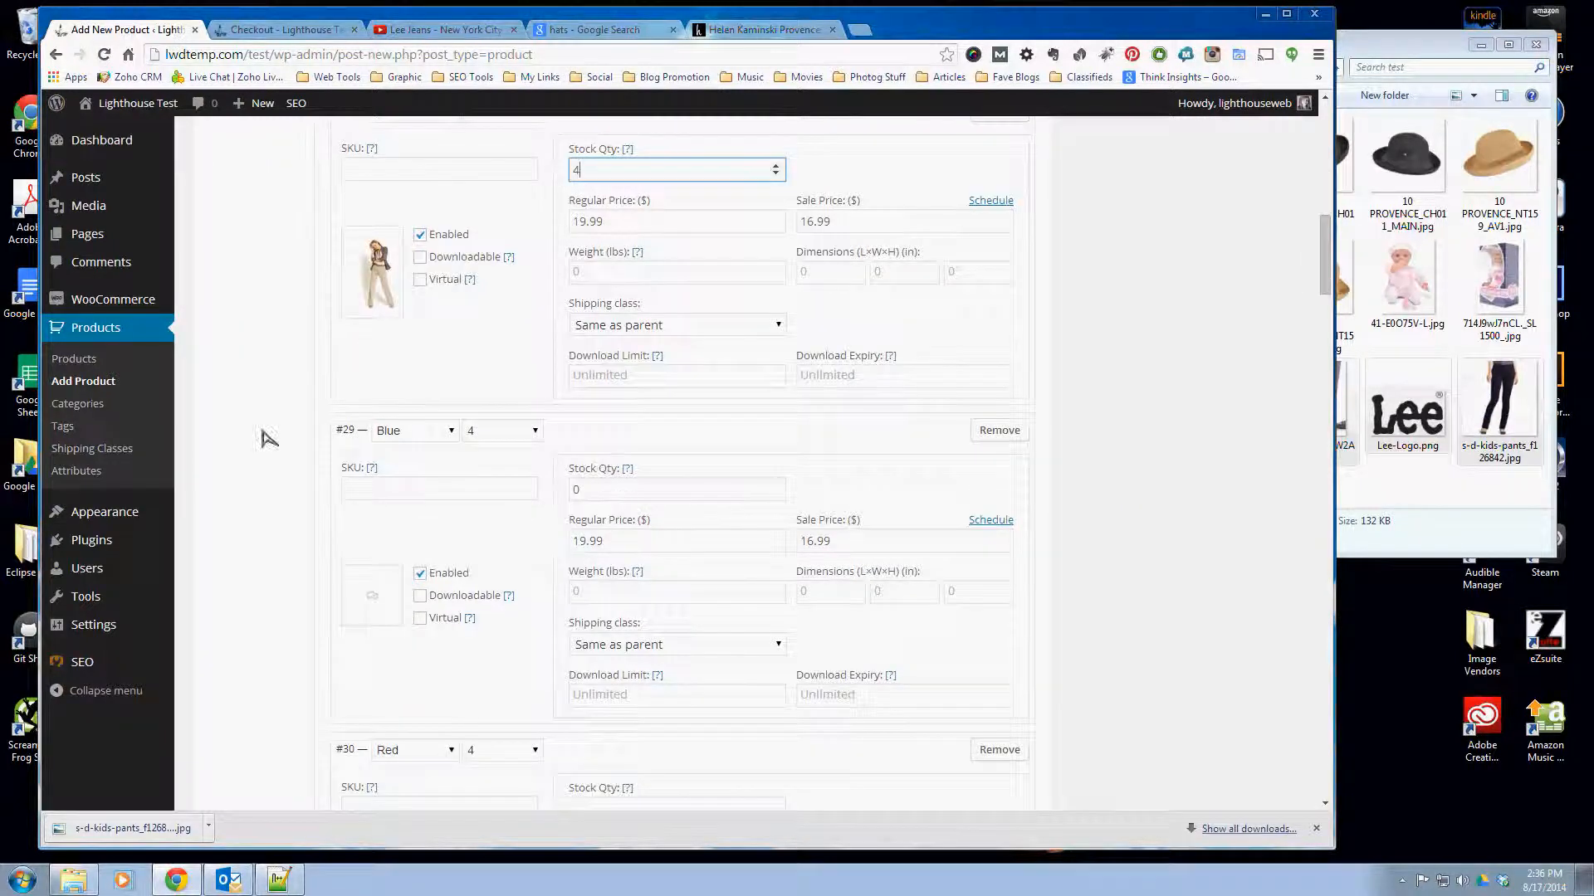
scroll(656, 535, down, 4)
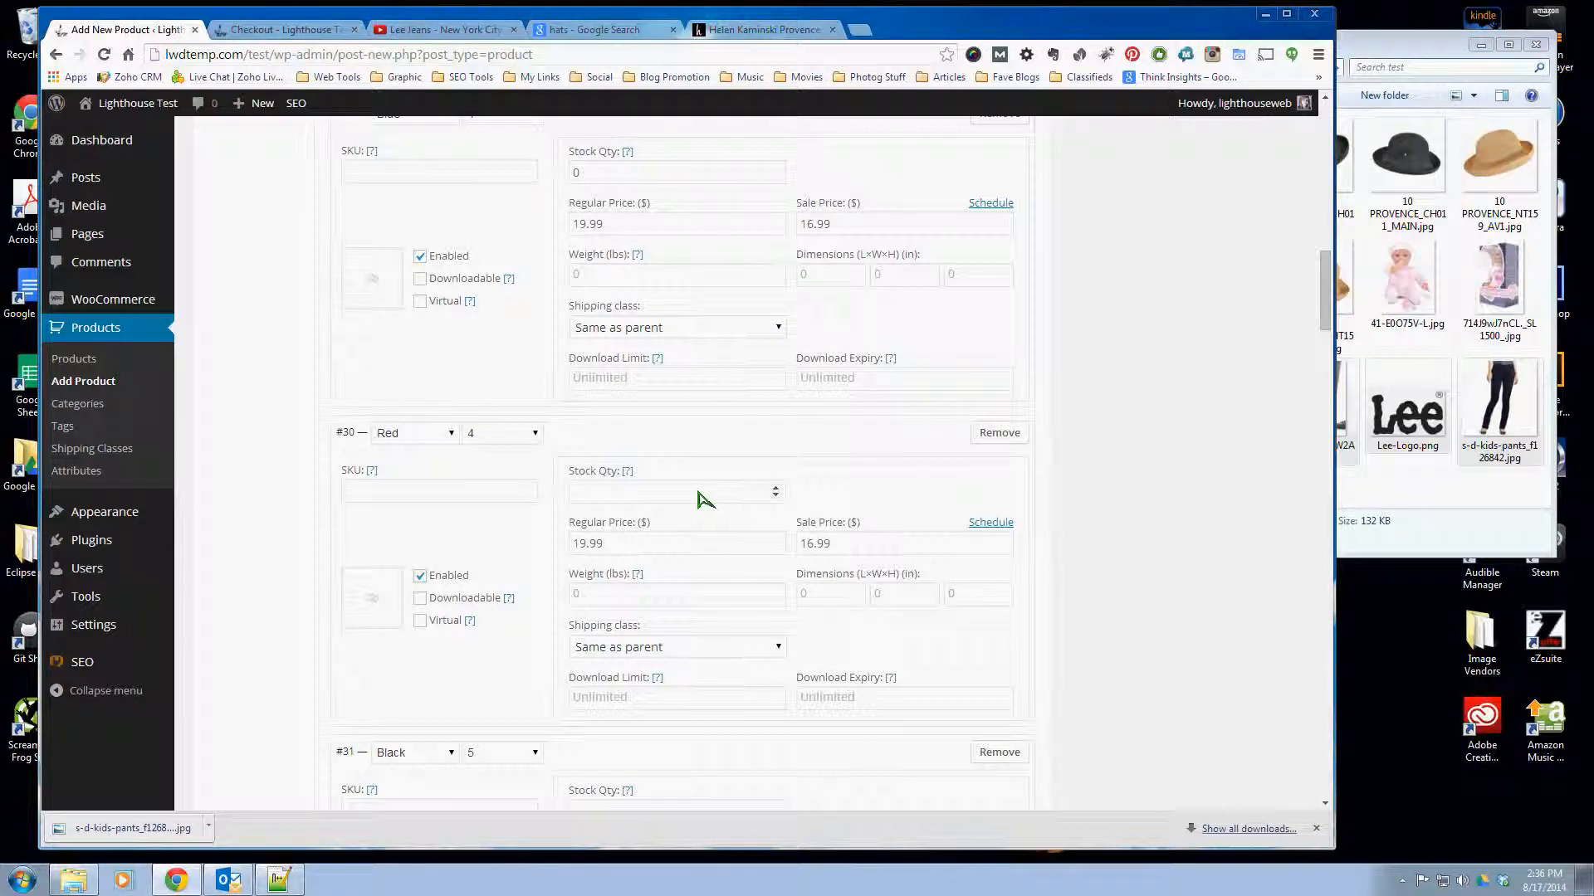
scroll(698, 498, down, 4)
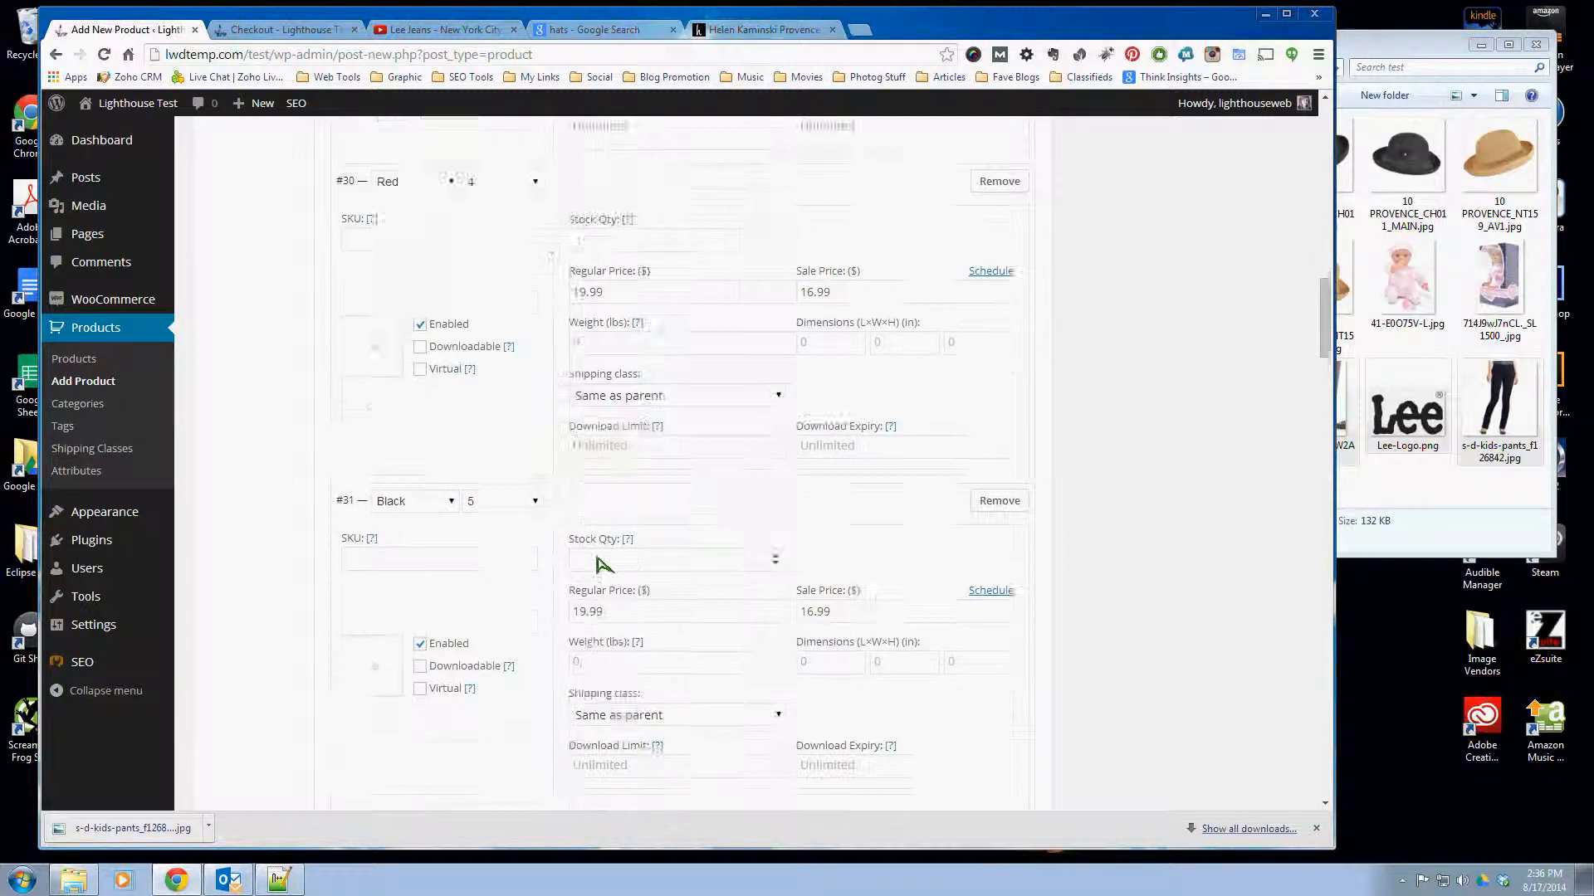
scroll(605, 565, down, 2)
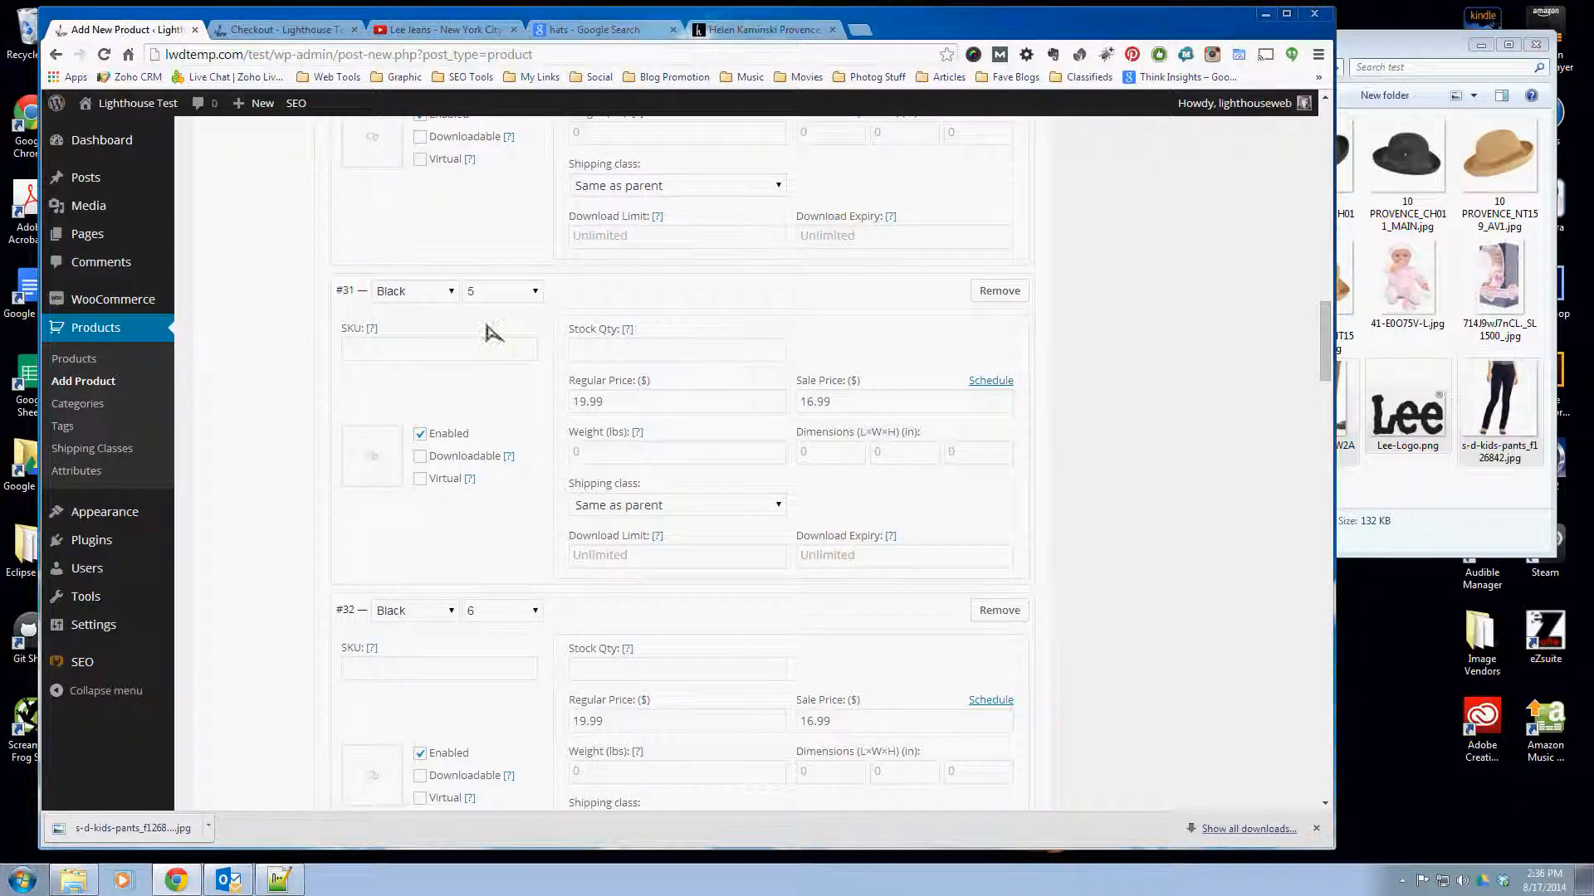
scroll(777, 662, down, 2)
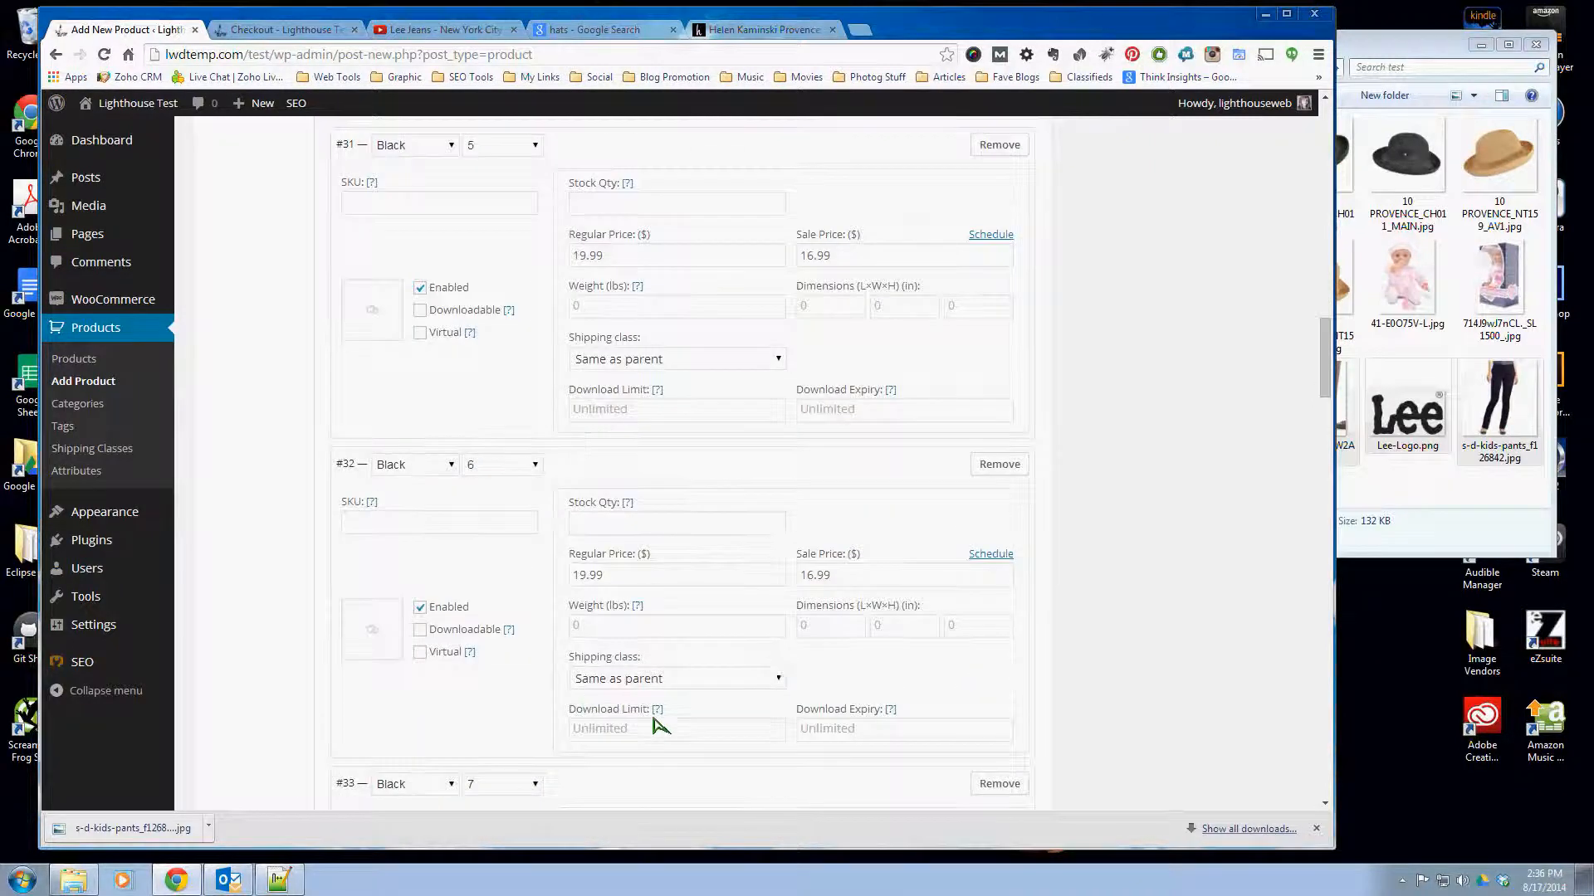
scroll(656, 722, down, 3)
scroll(661, 722, up, 5)
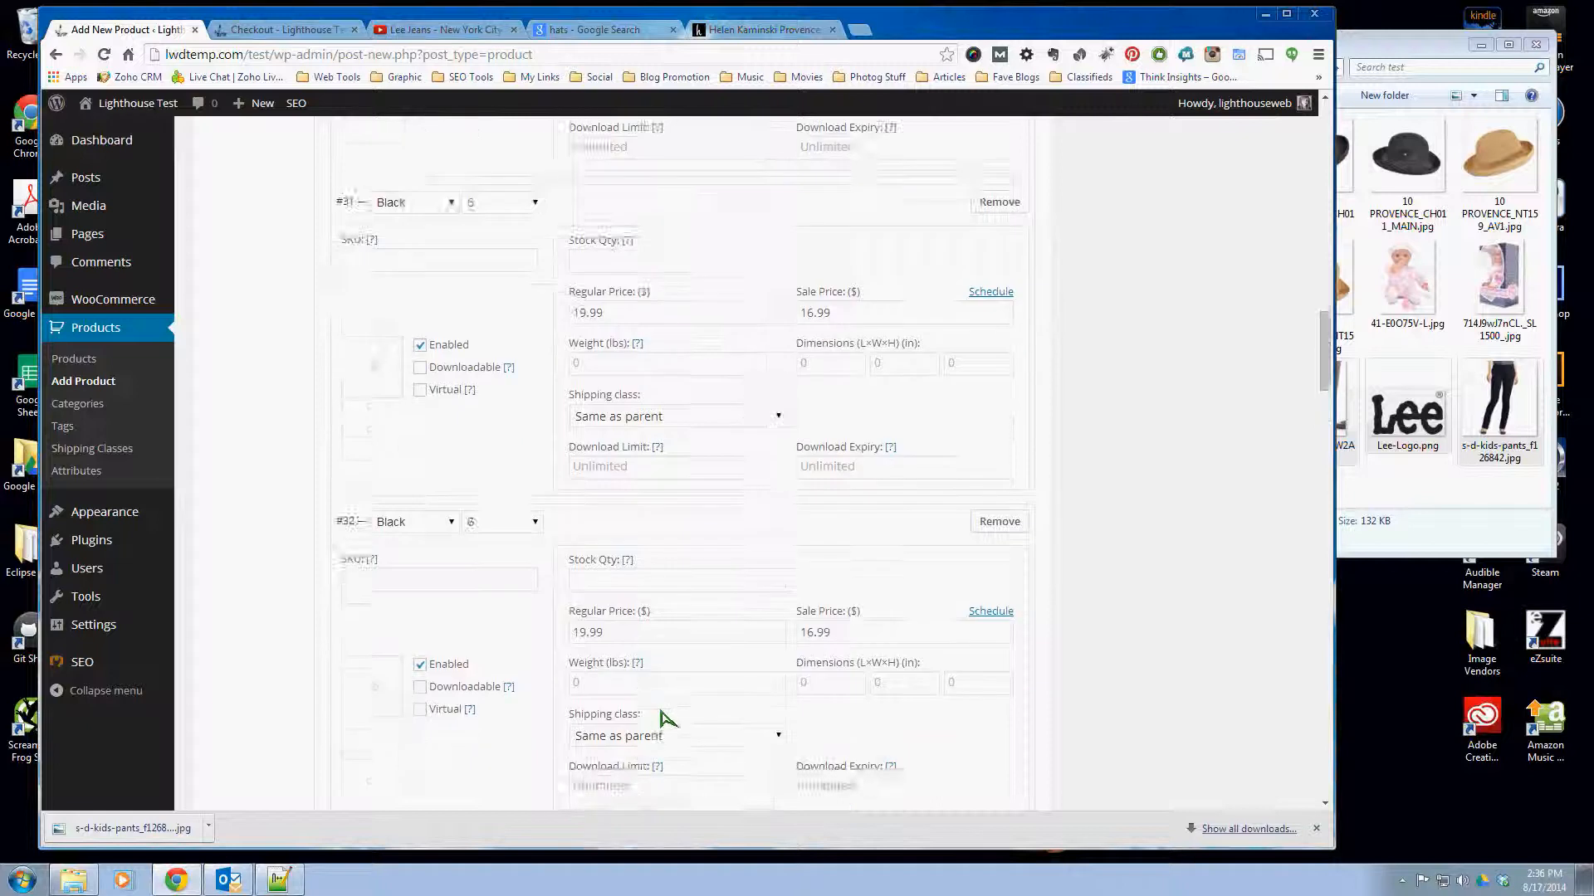
- Set the product image to the full-length black pants photo from the media library
scroll(404, 465, down, 1)
scroll(473, 492, up, 17)
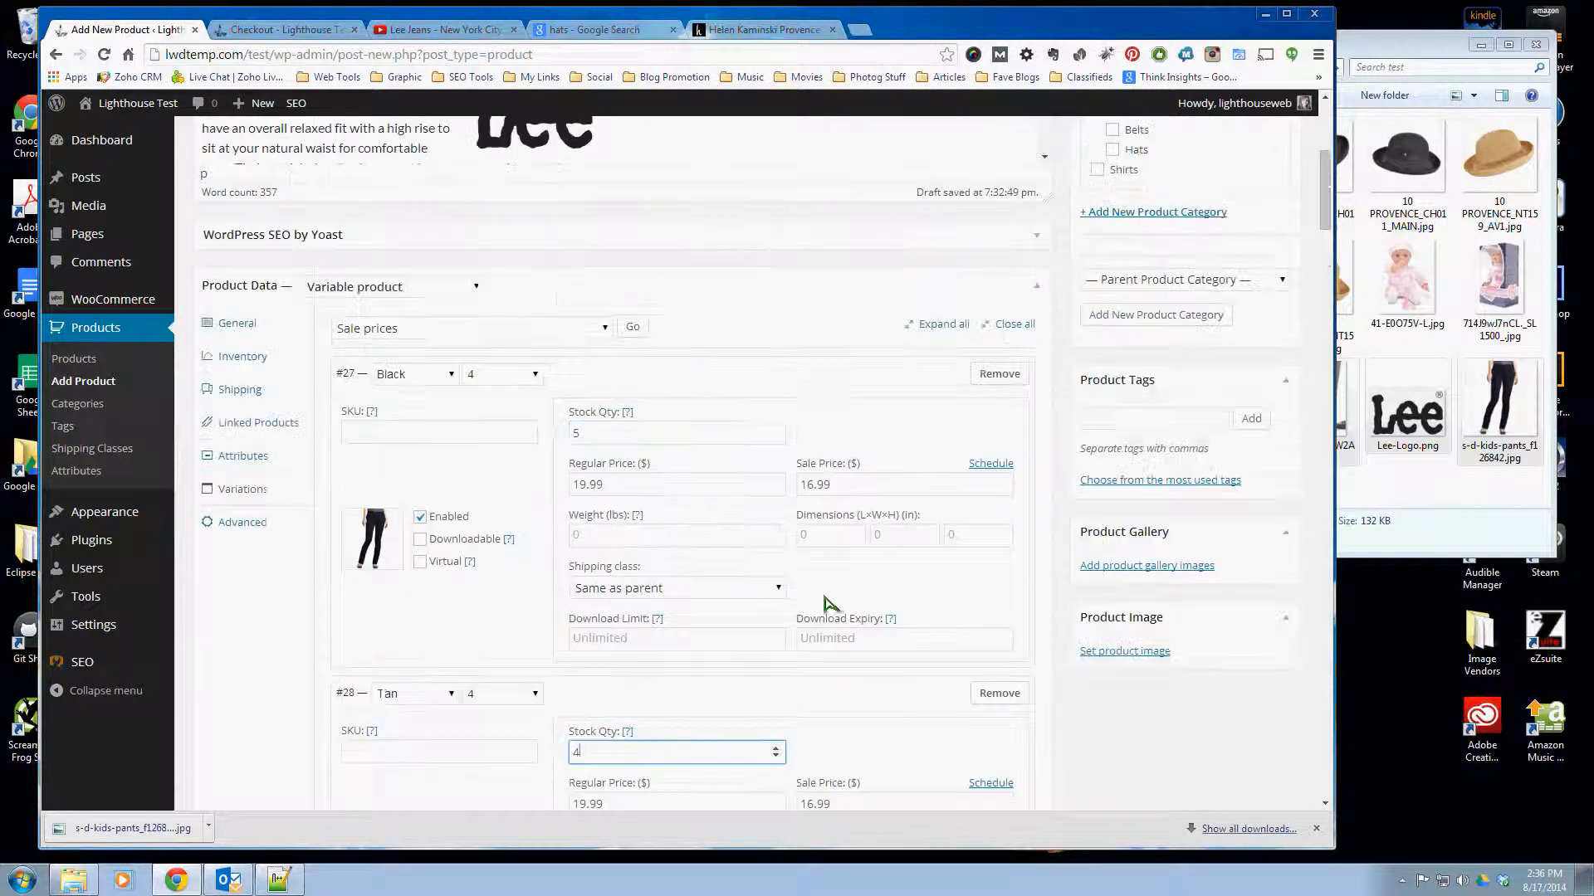
click(1154, 652)
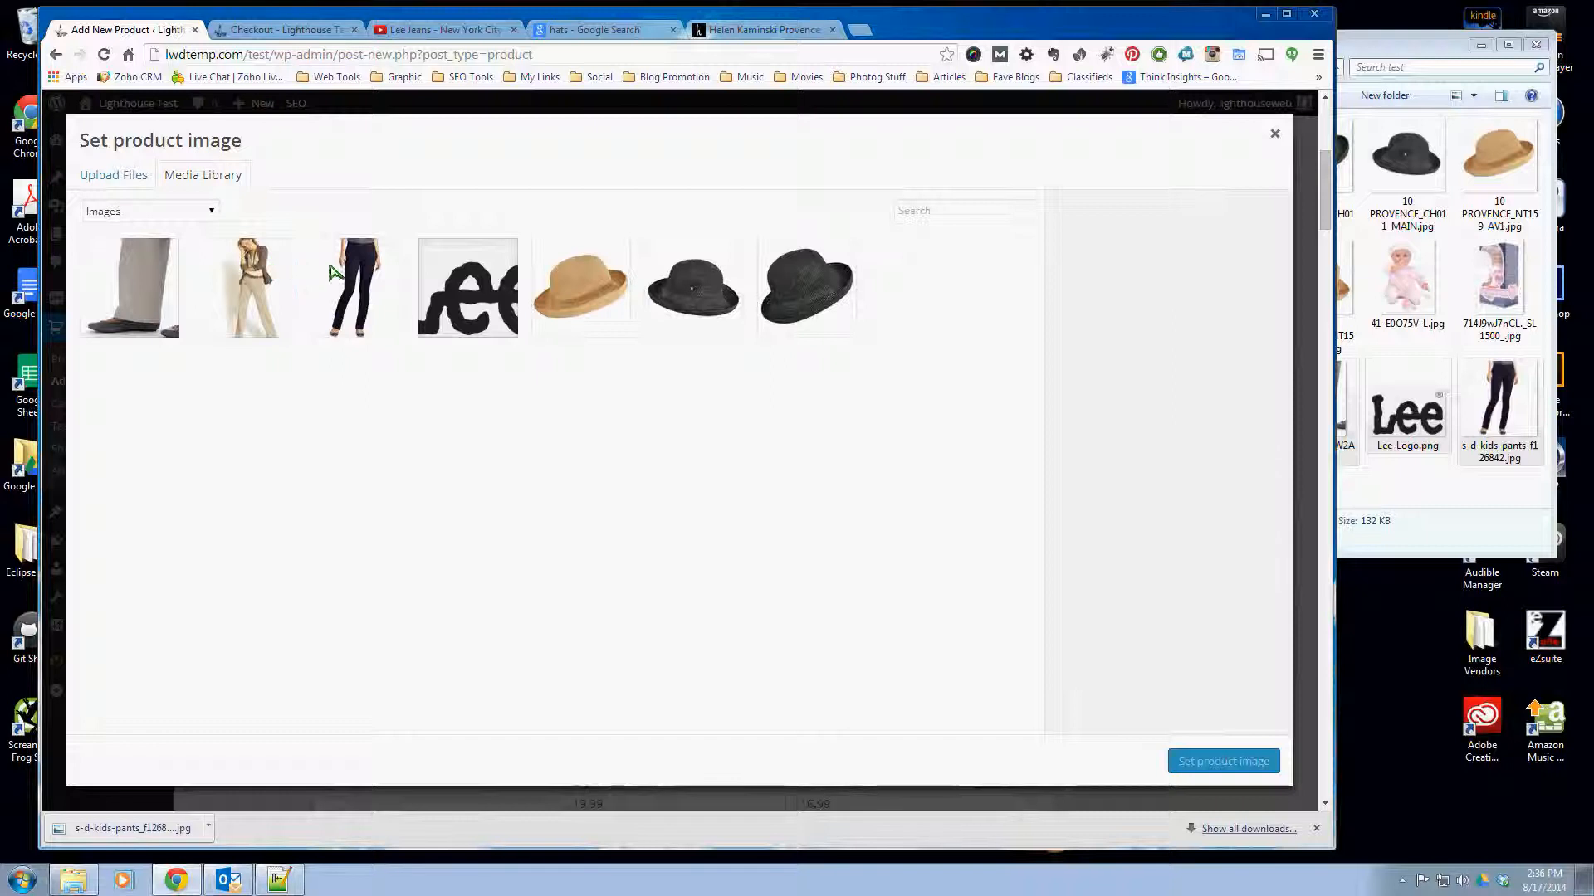
click(1181, 758)
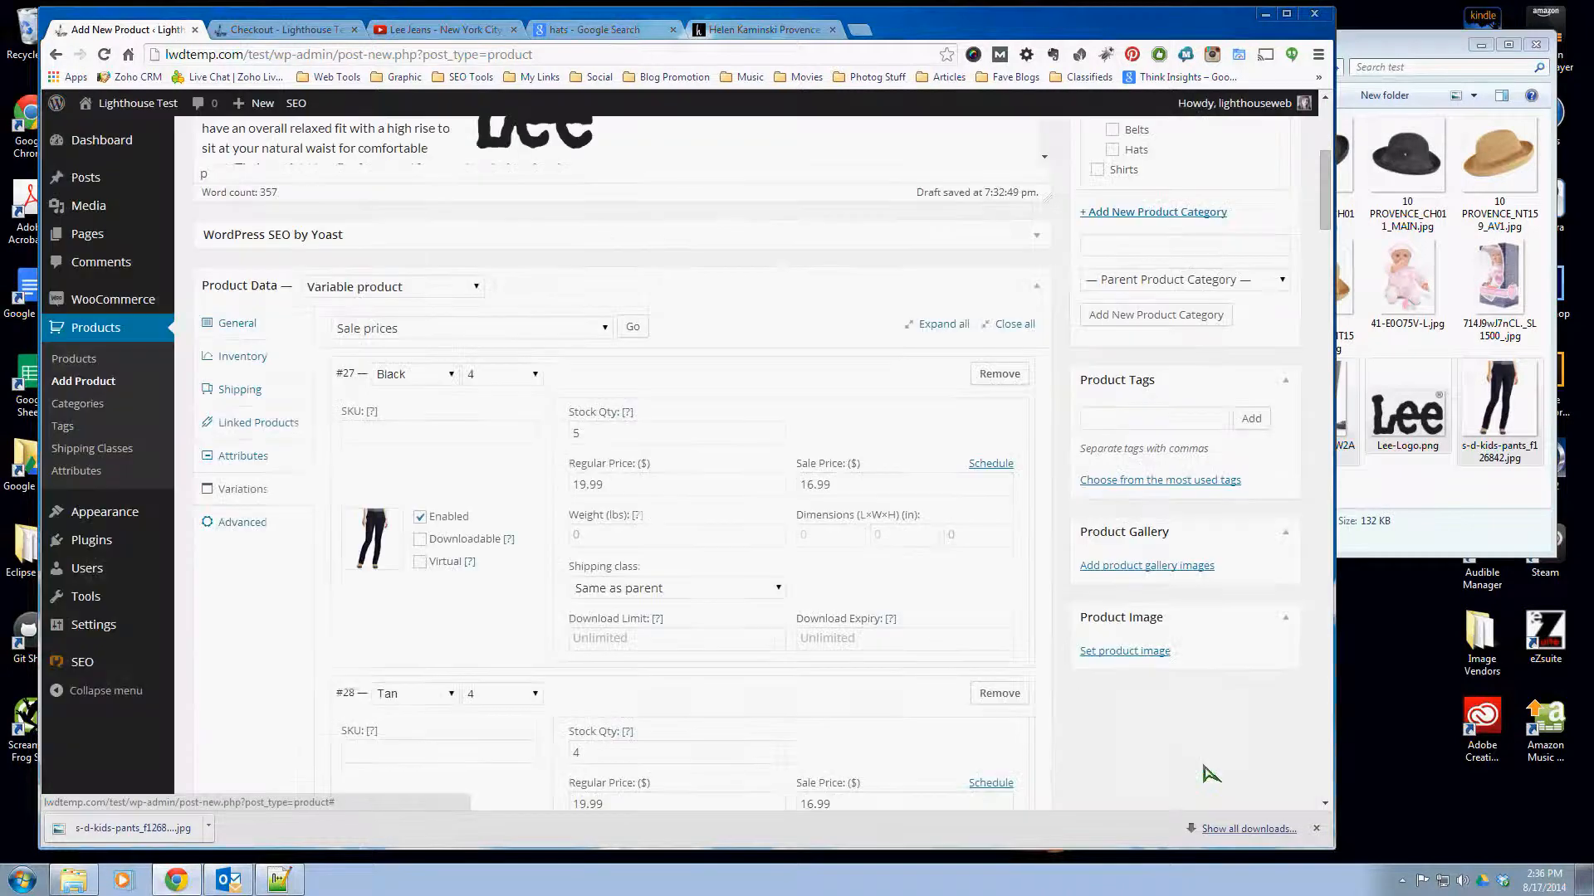
- Collapse all variations, look over the list, and briefly inspect the details of the Black size 4 variation
click(1014, 324)
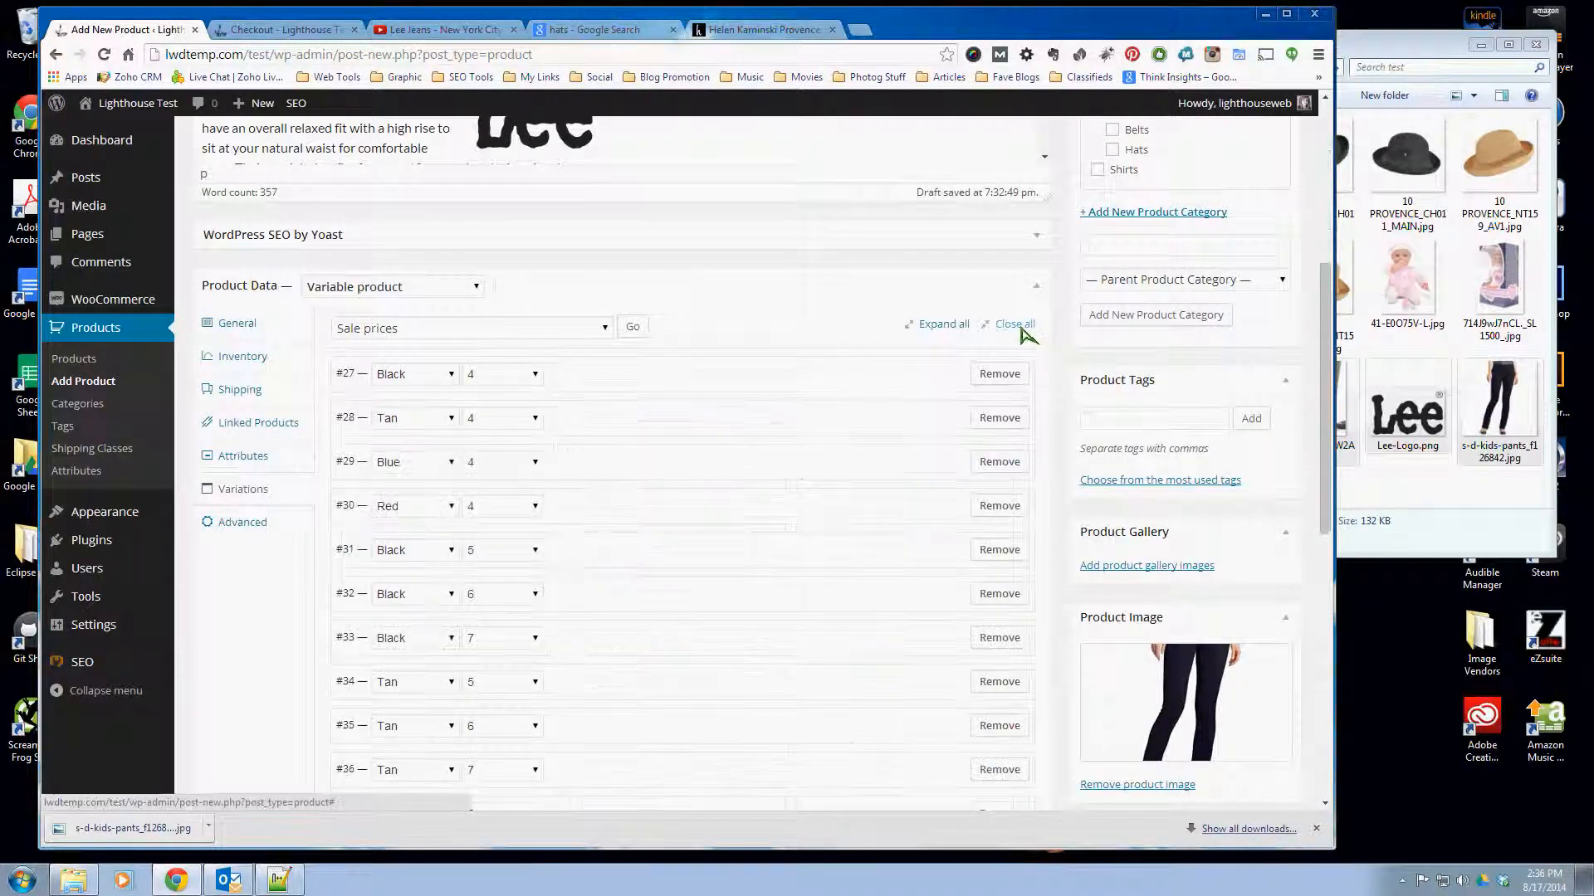
scroll(736, 475, down, 1)
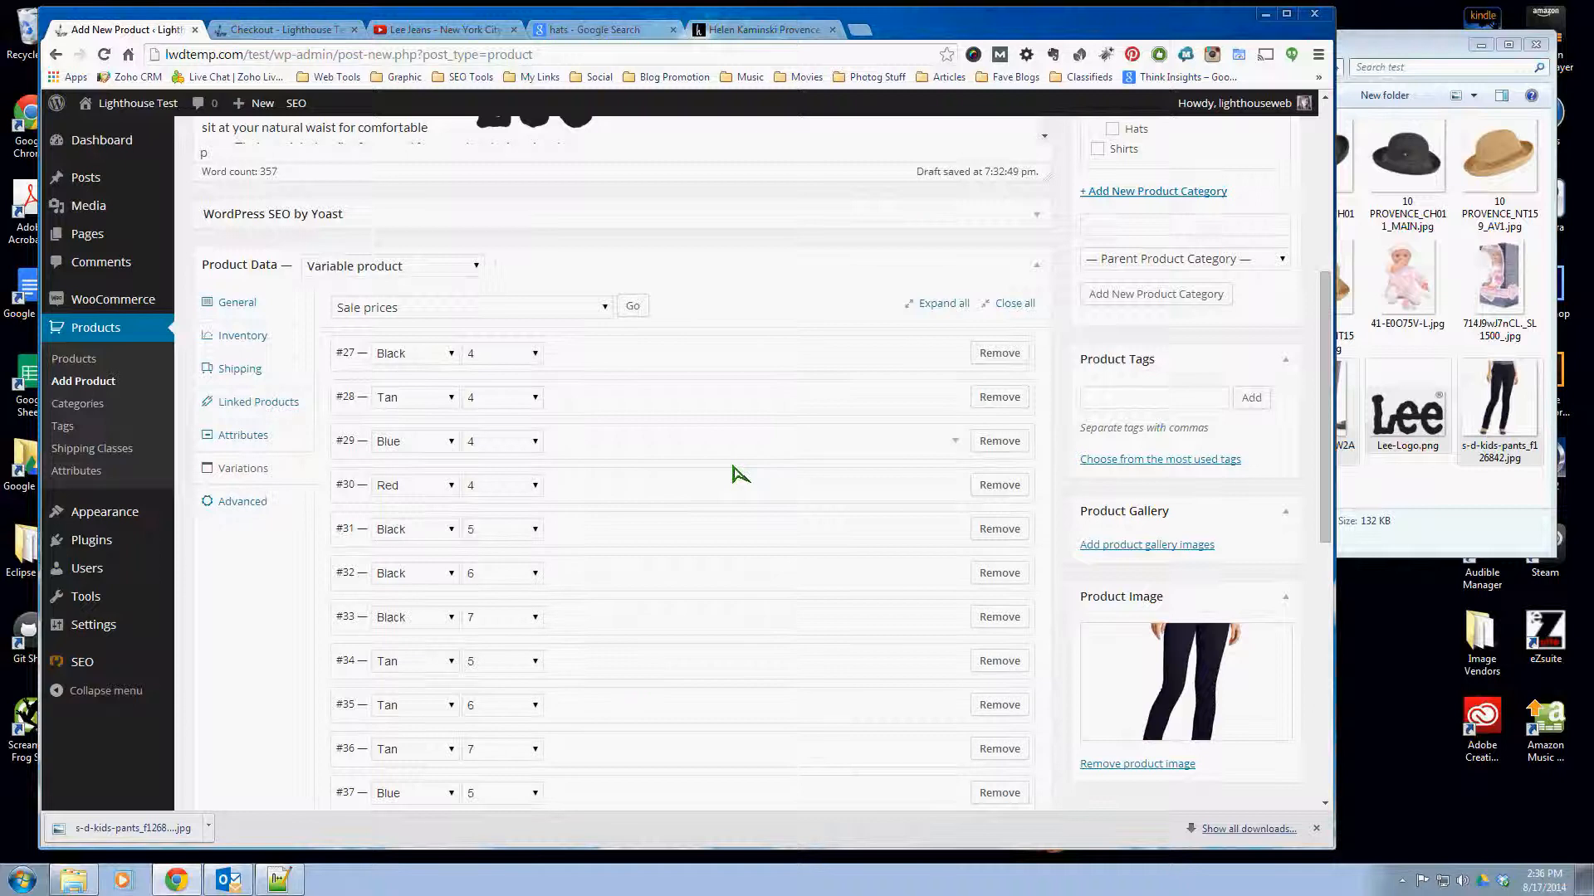
scroll(736, 474, down, 3)
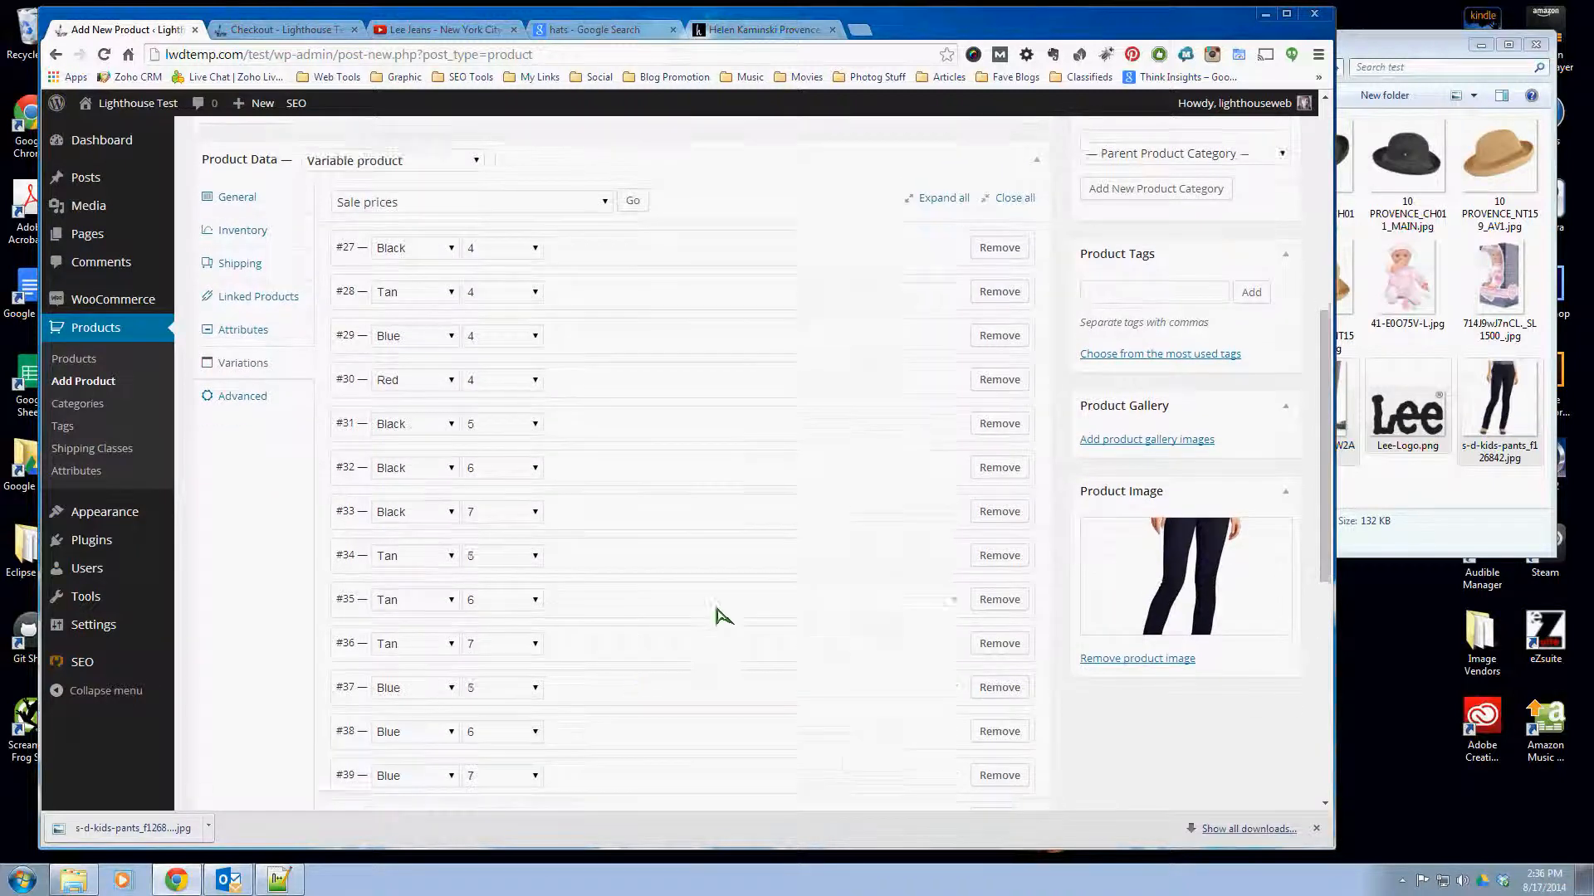
scroll(723, 615, down, 5)
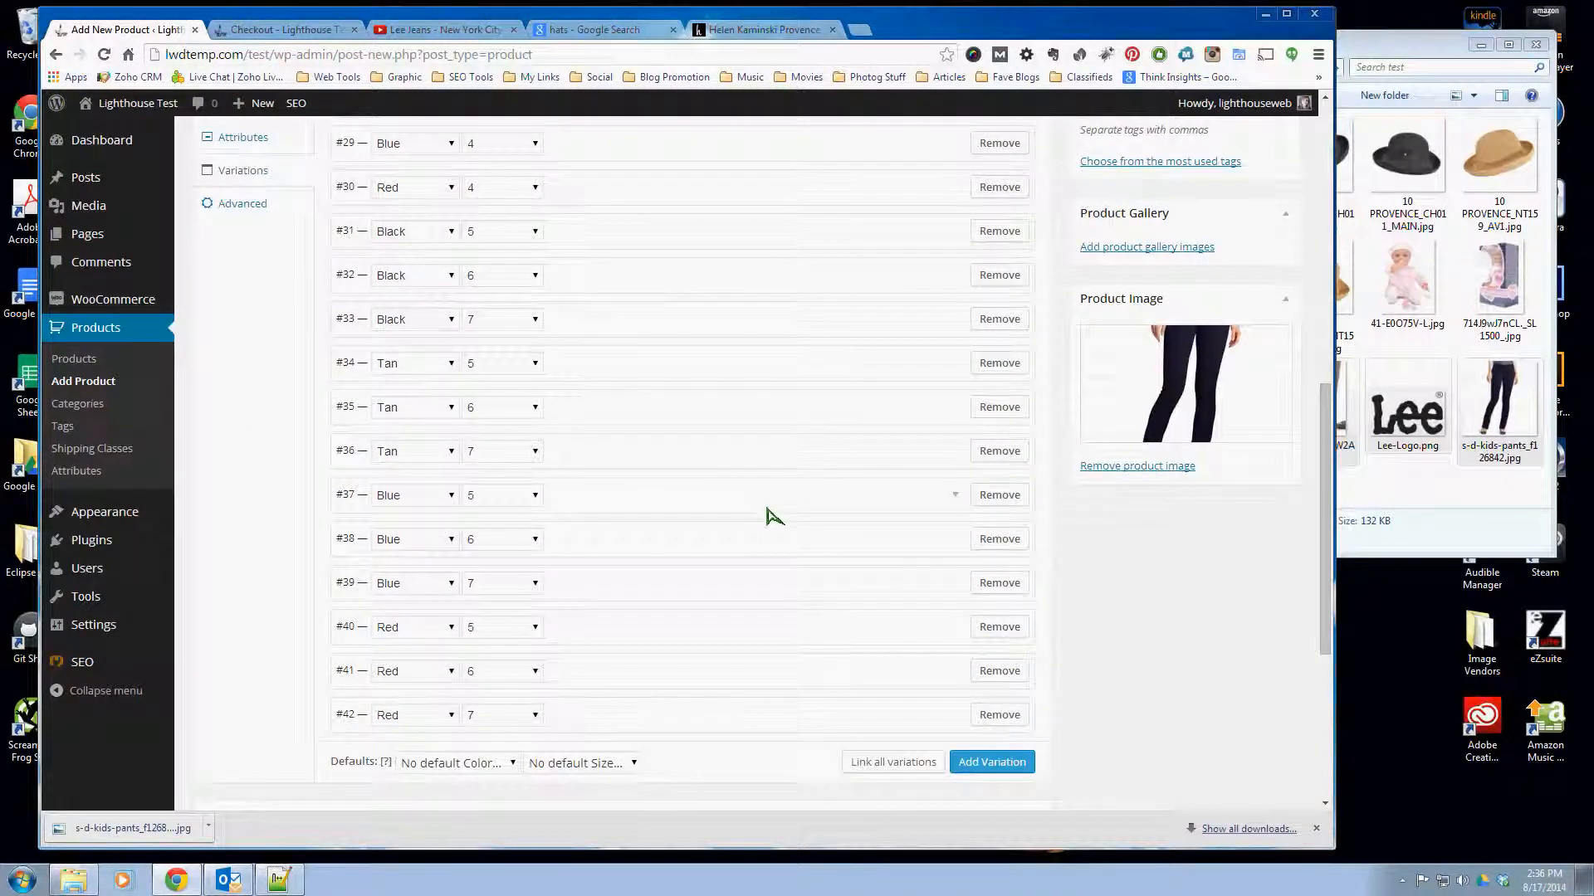
scroll(770, 531, up, 8)
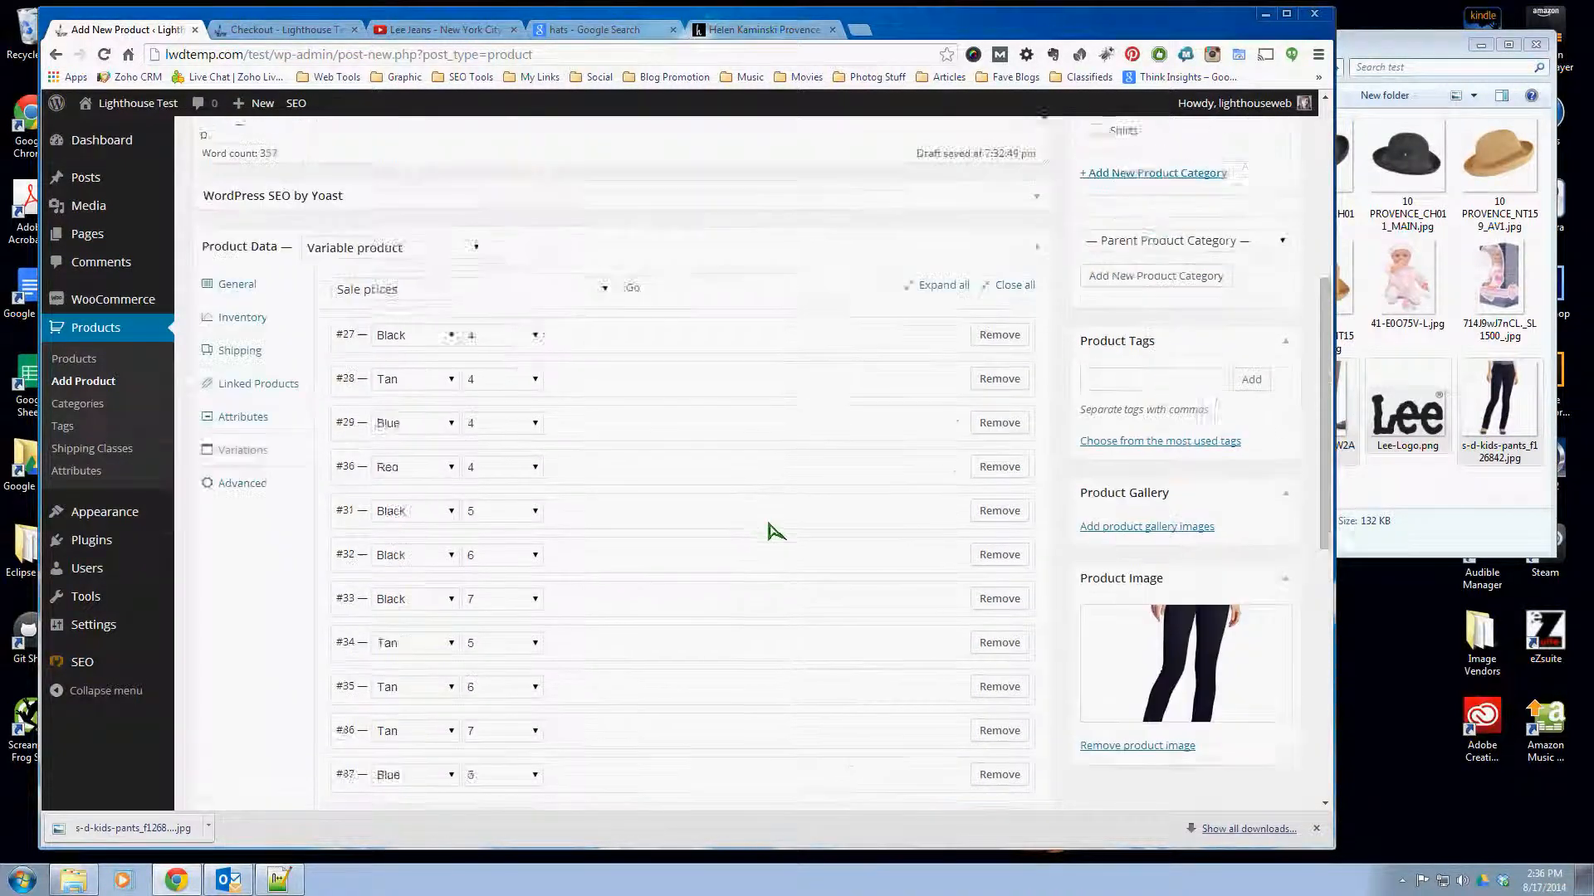
click(674, 399)
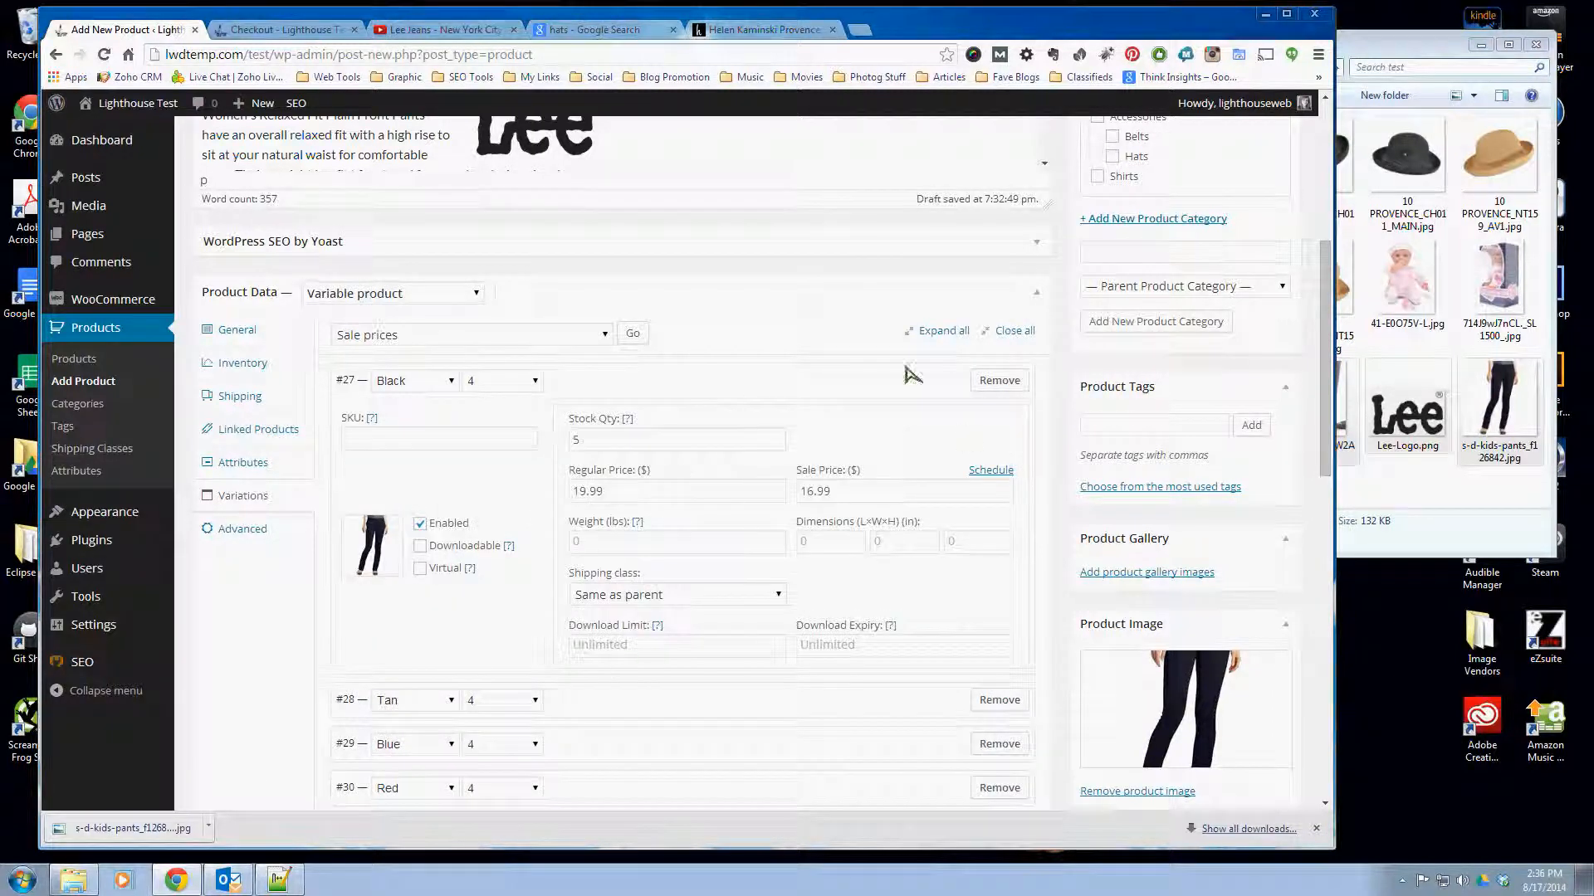
click(822, 390)
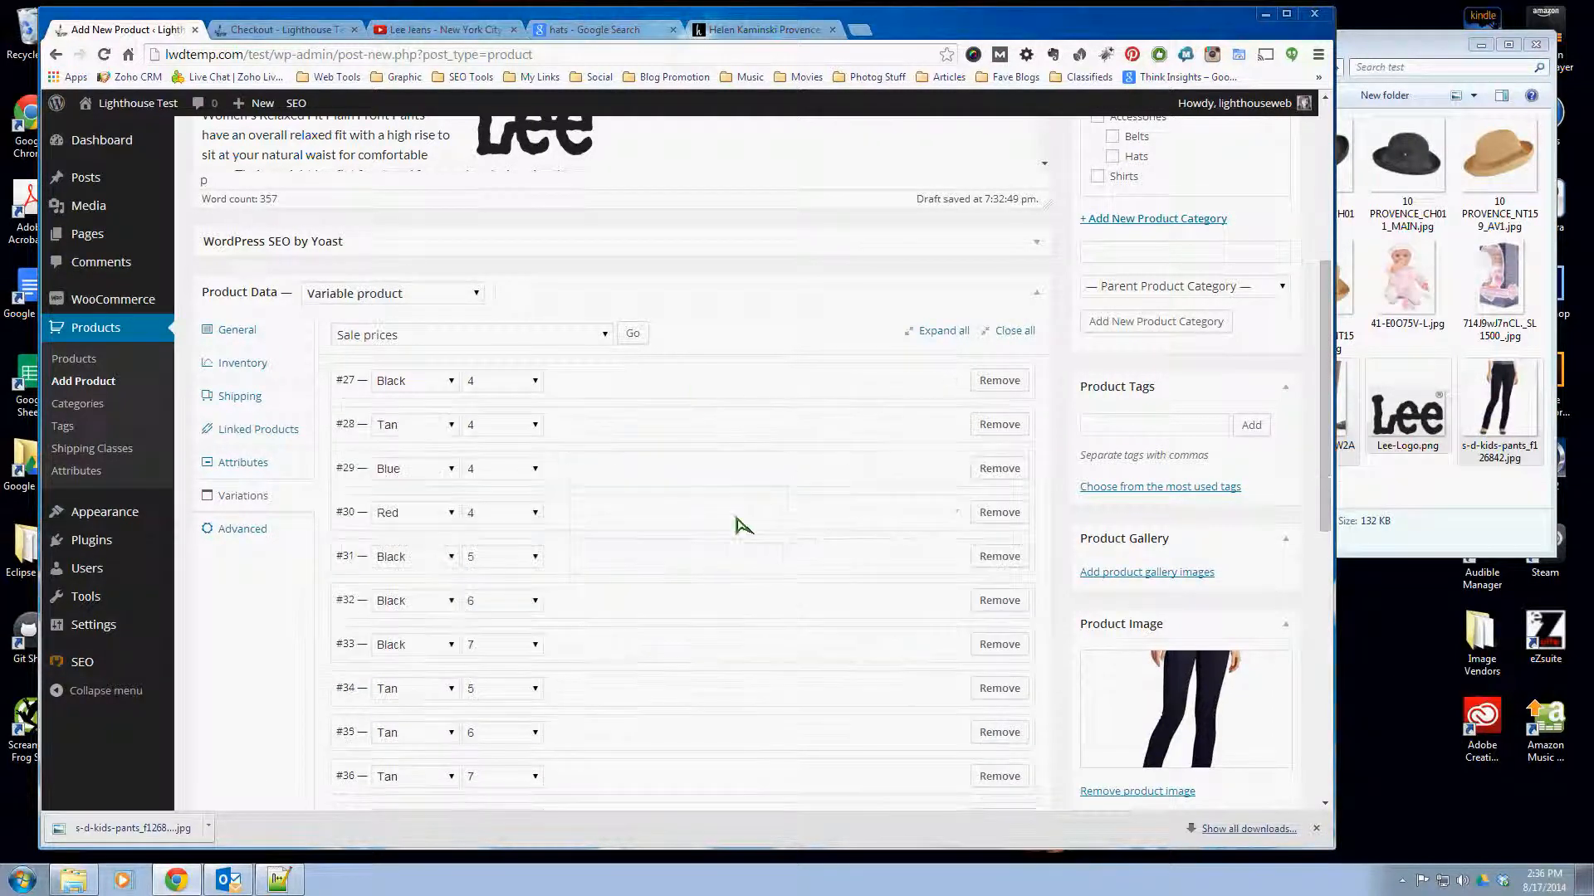
- Set the default variation selections to color Black and size 6
scroll(714, 519, down, 8)
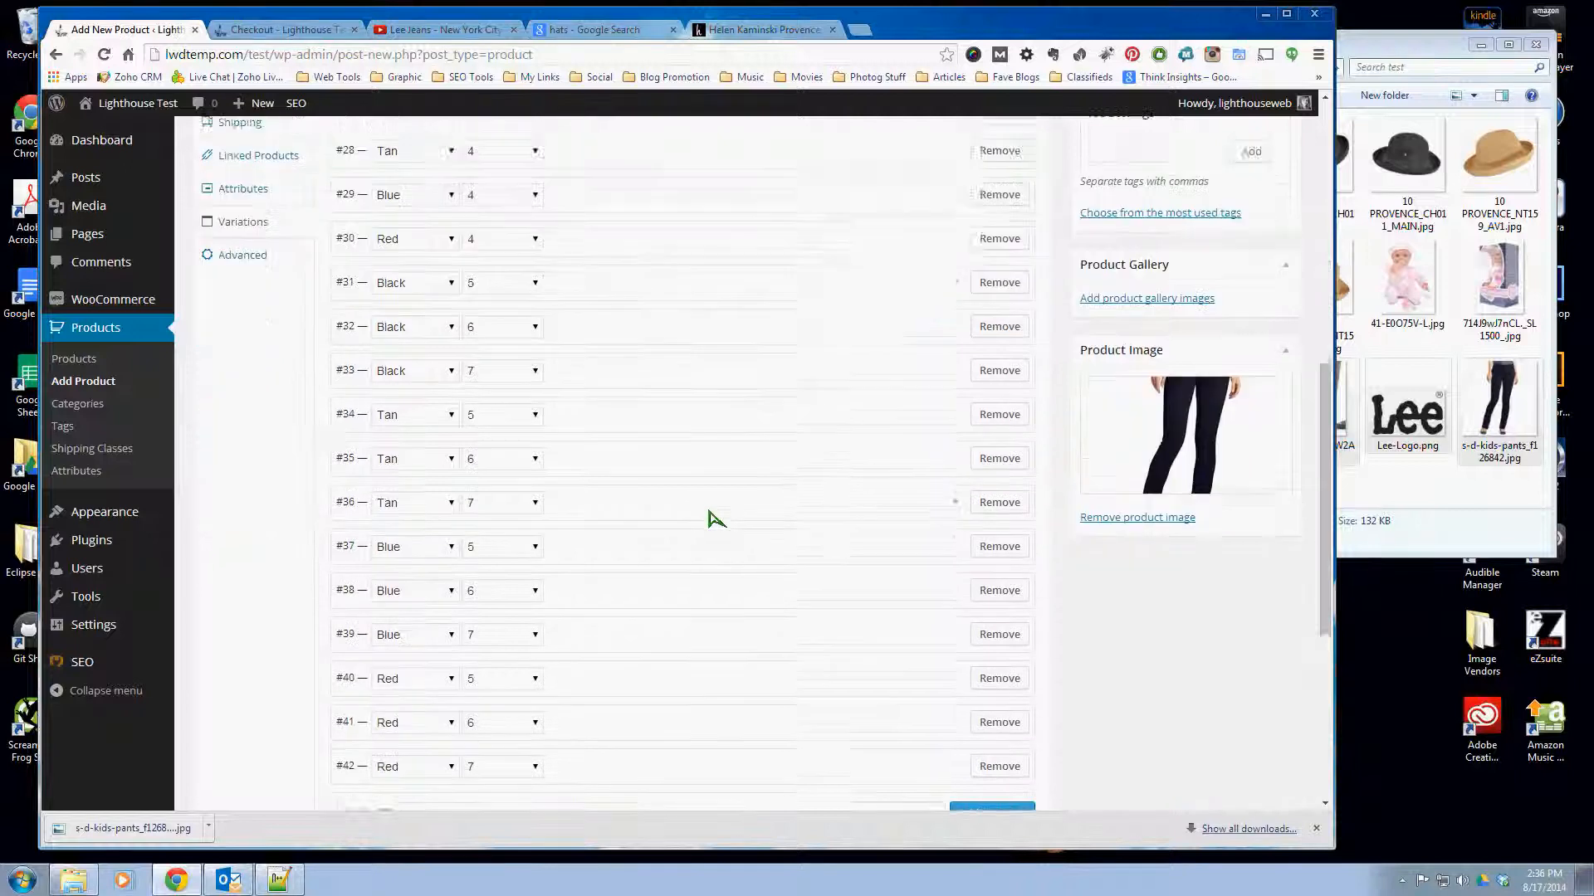
click(457, 436)
click(445, 474)
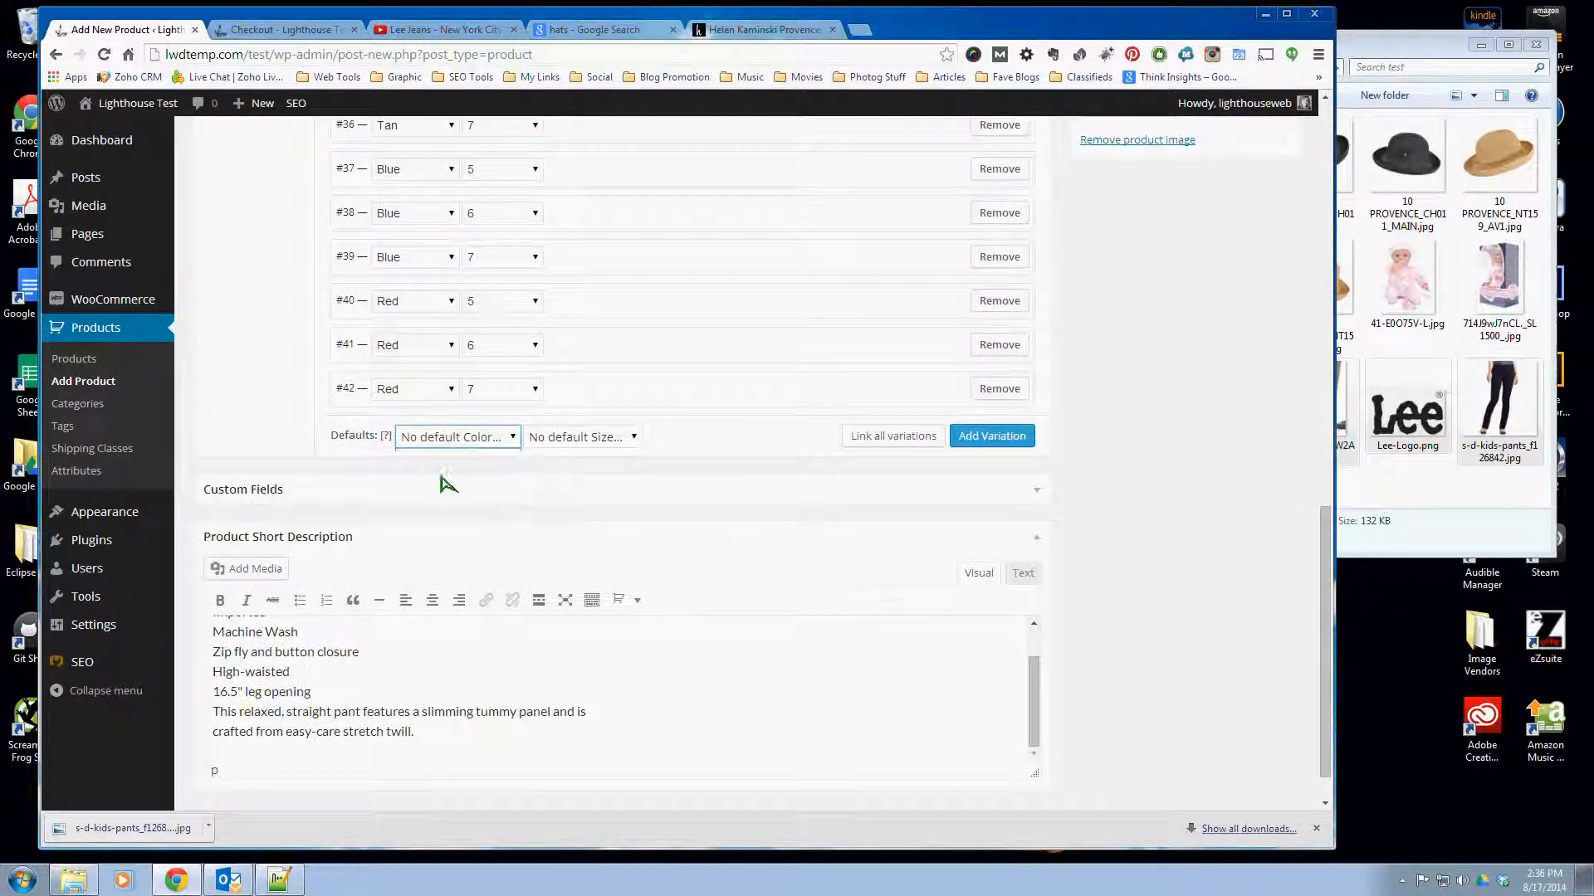
click(567, 434)
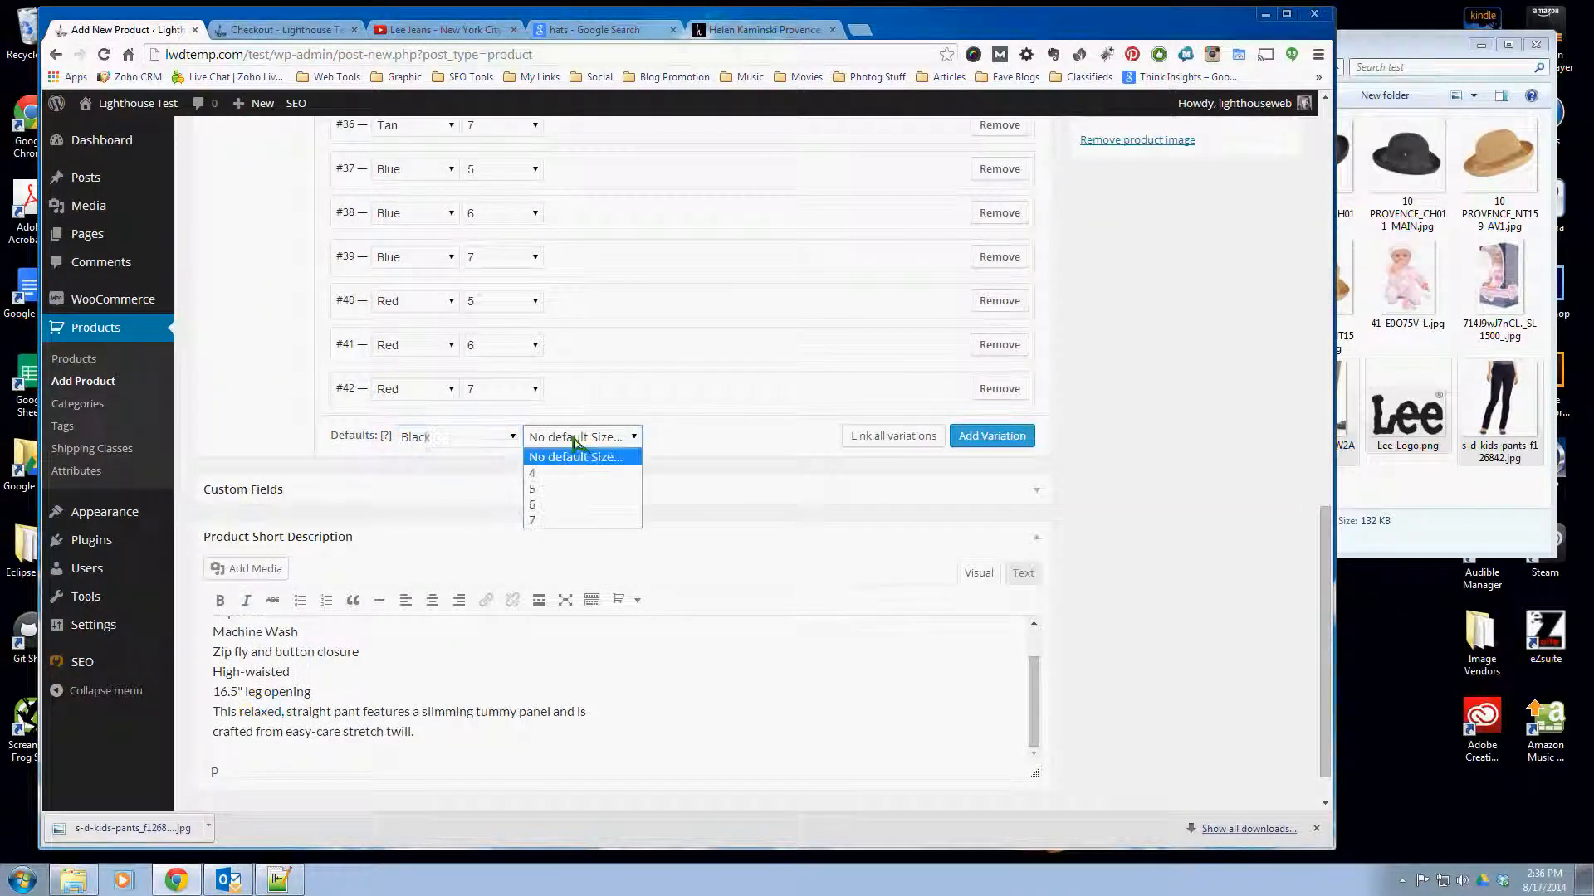
click(539, 500)
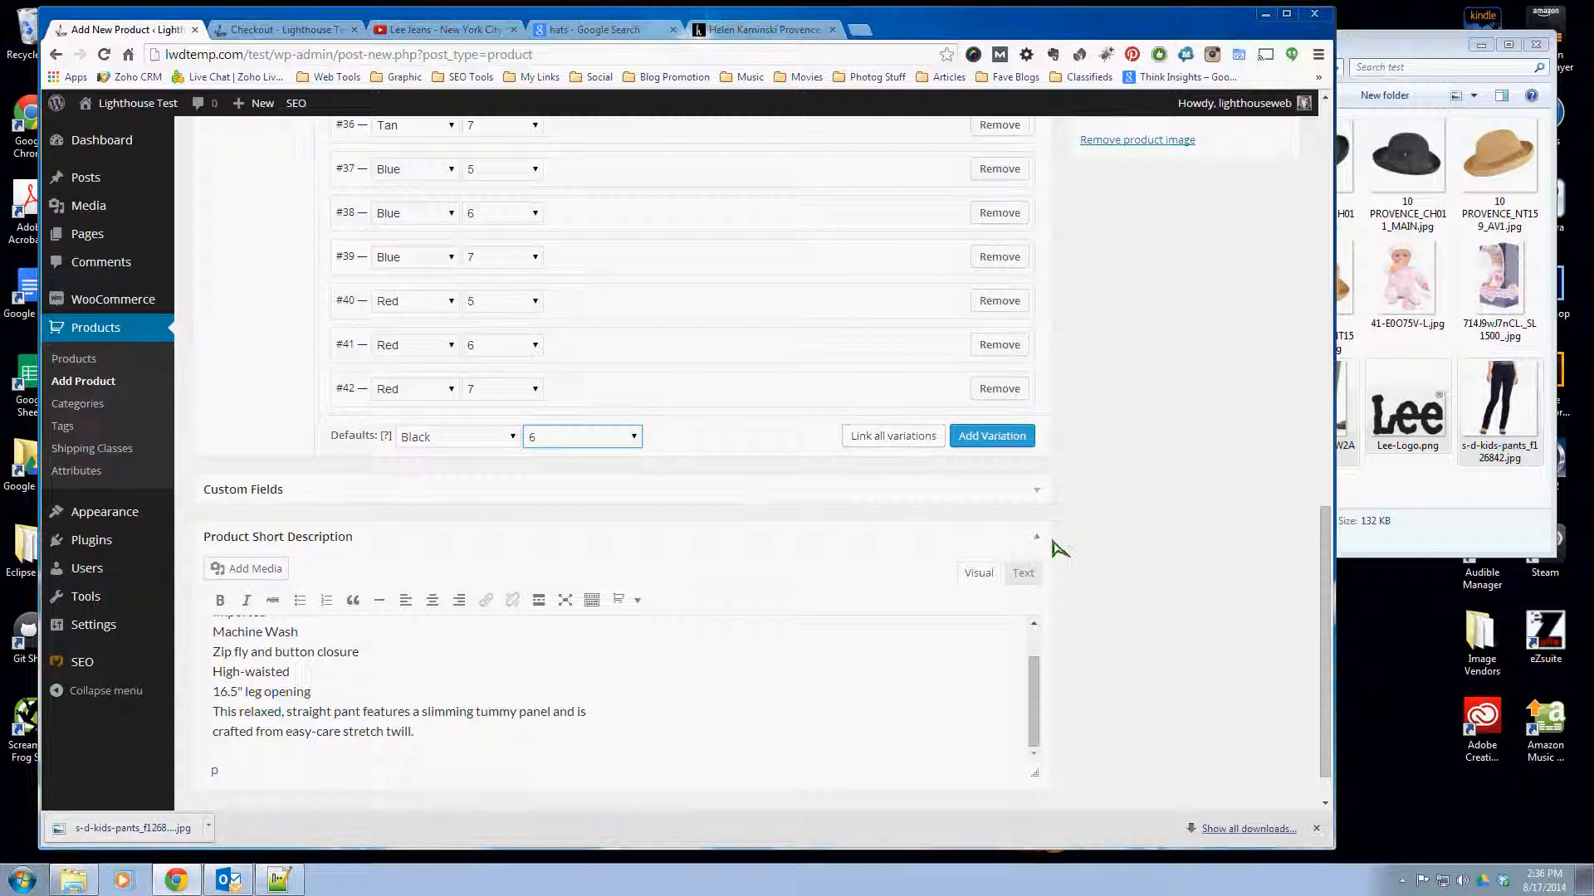
- Publish the Lee Pants product
scroll(1060, 548, up, 1)
scroll(1059, 549, up, 7)
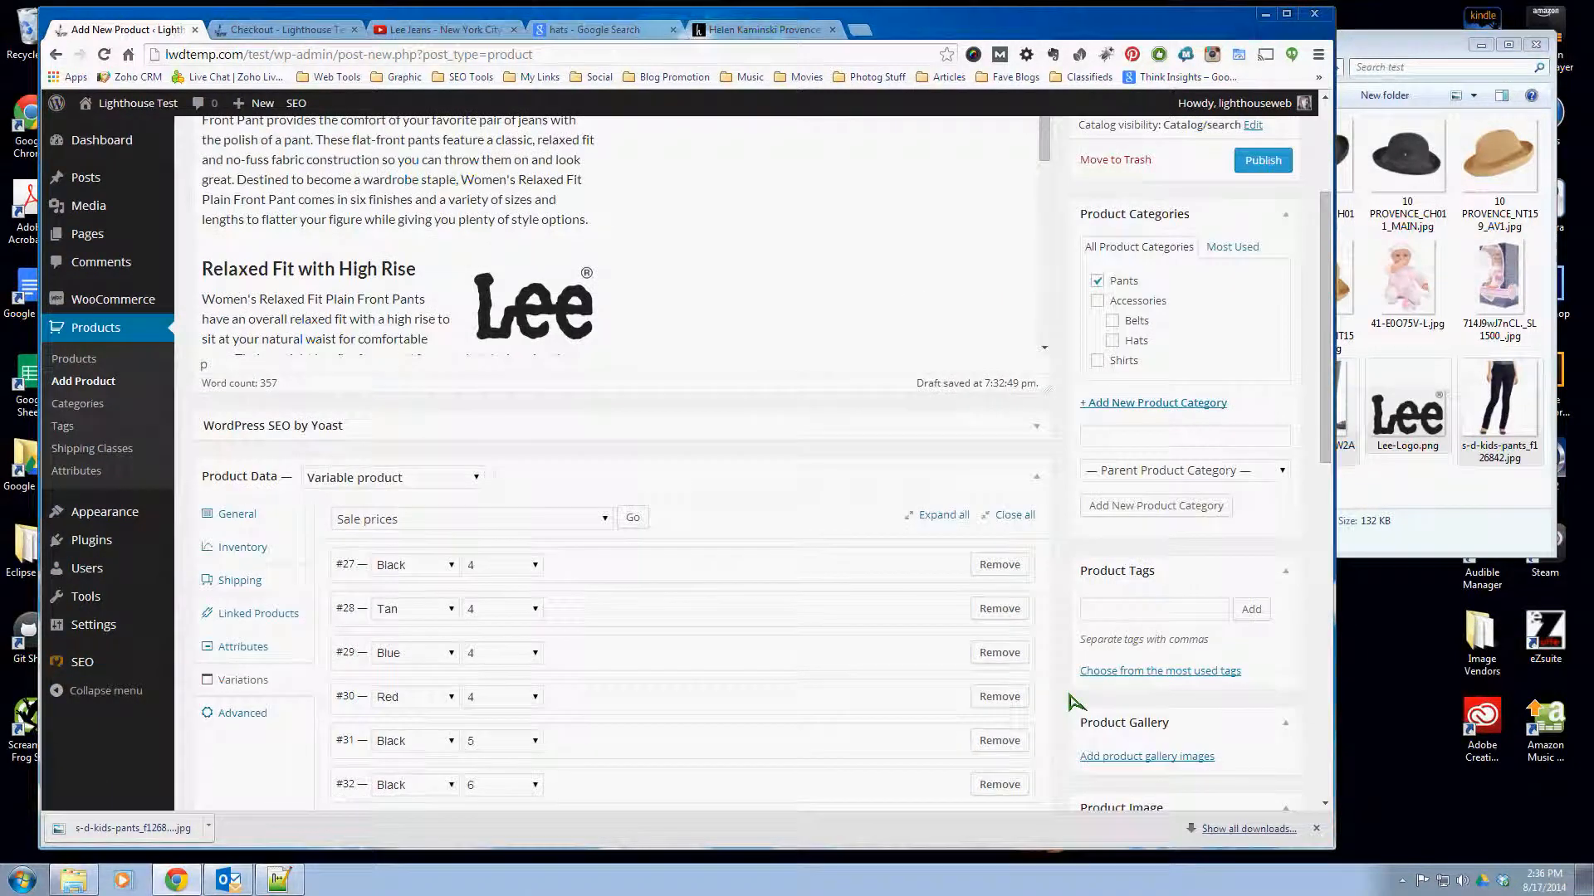
scroll(1075, 701, up, 3)
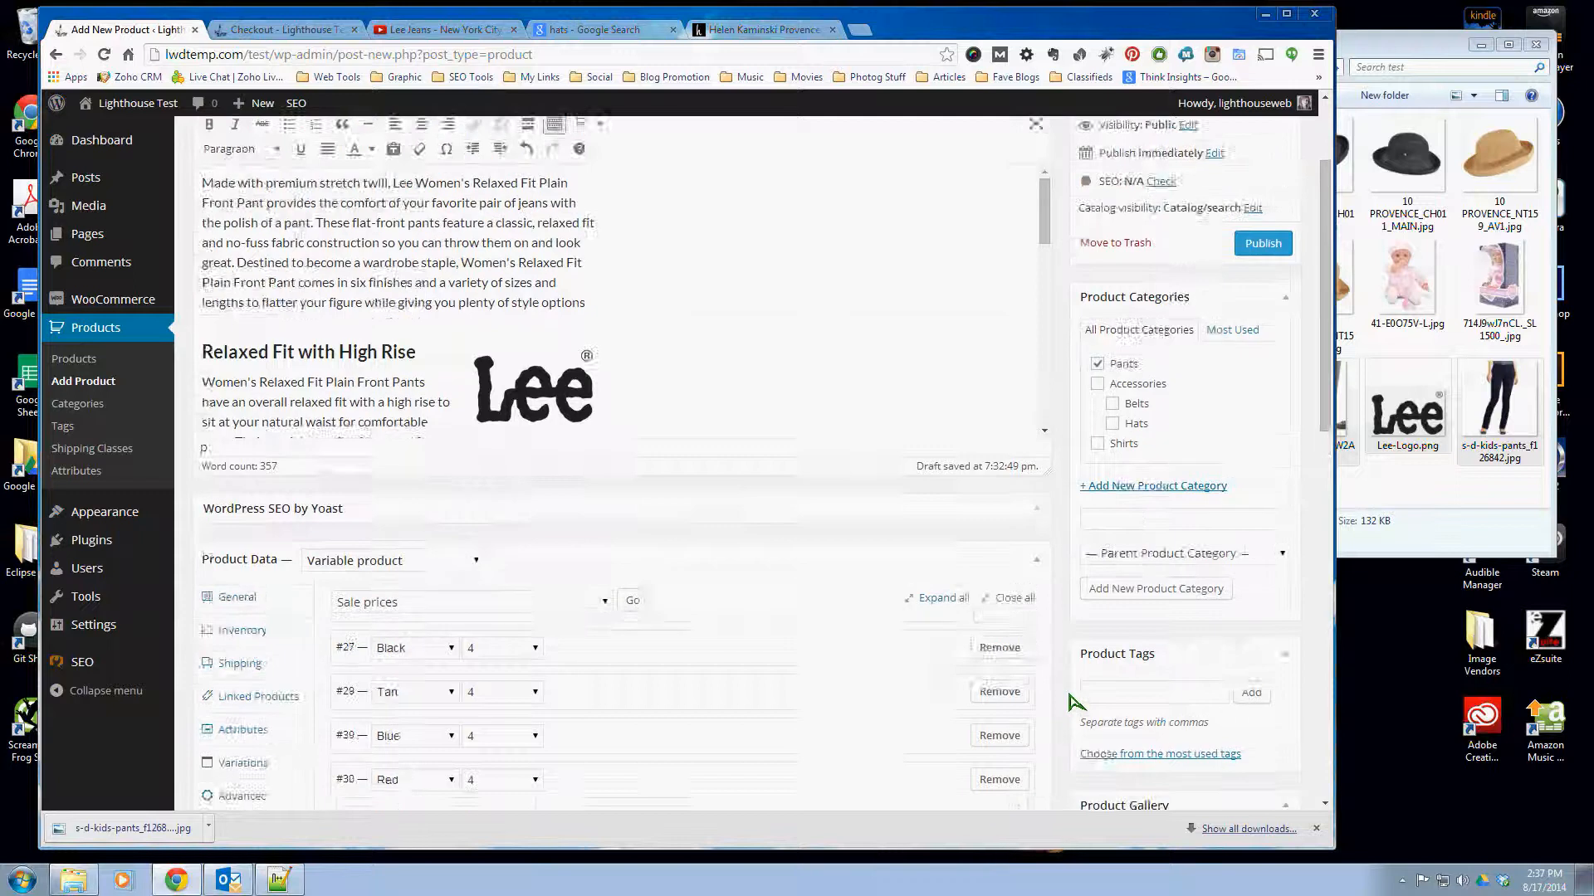
click(1265, 397)
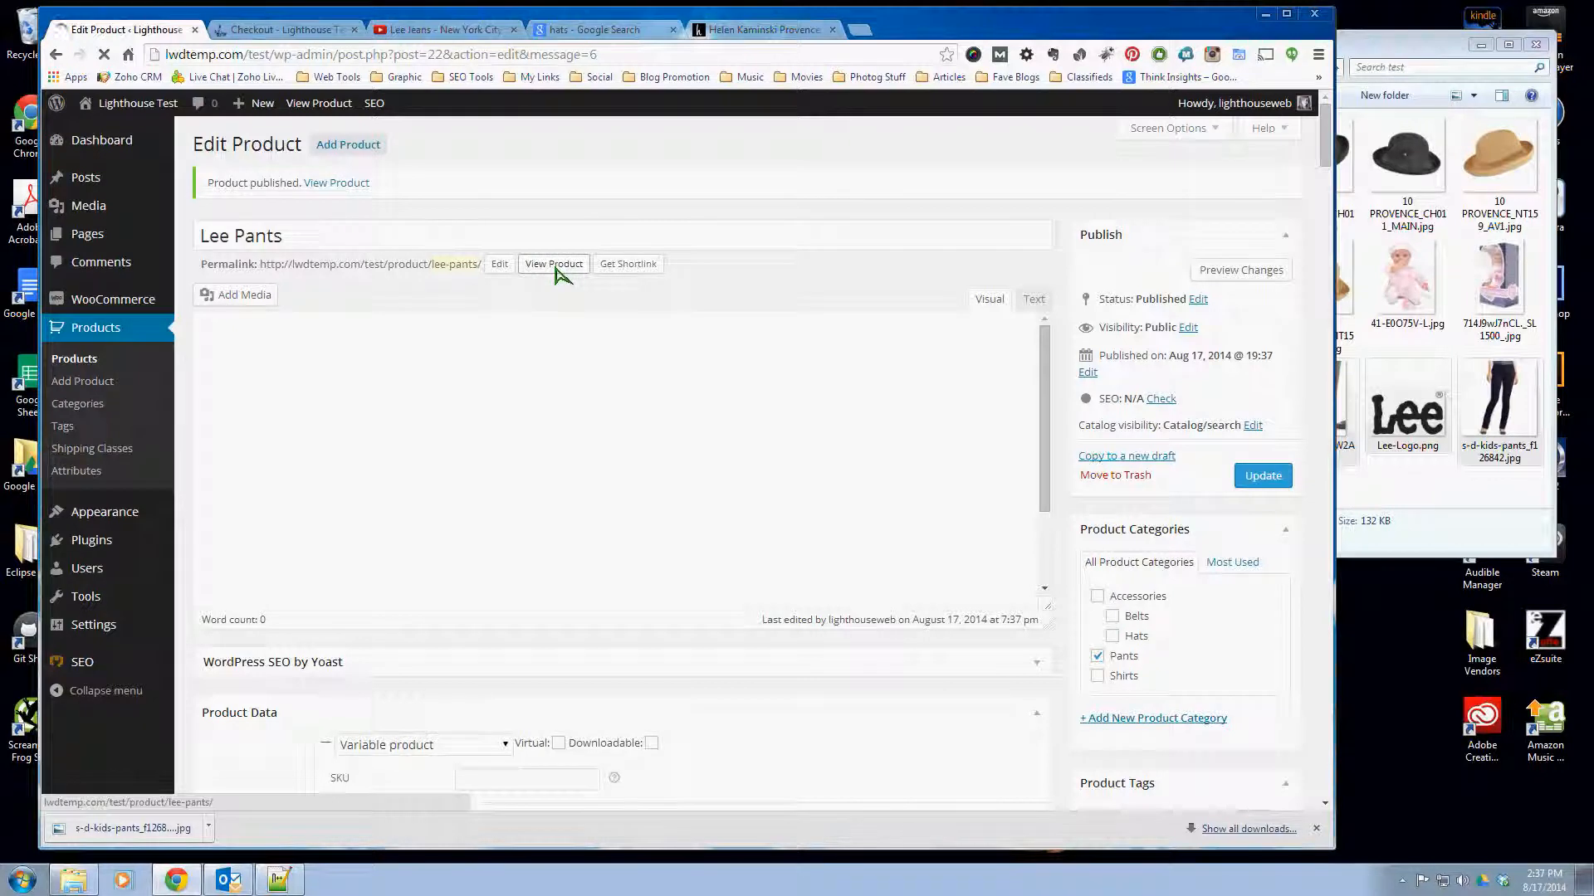
- Open the published Lee Pants page in a new tab and examine its price, short description and default options
right_click(556, 268)
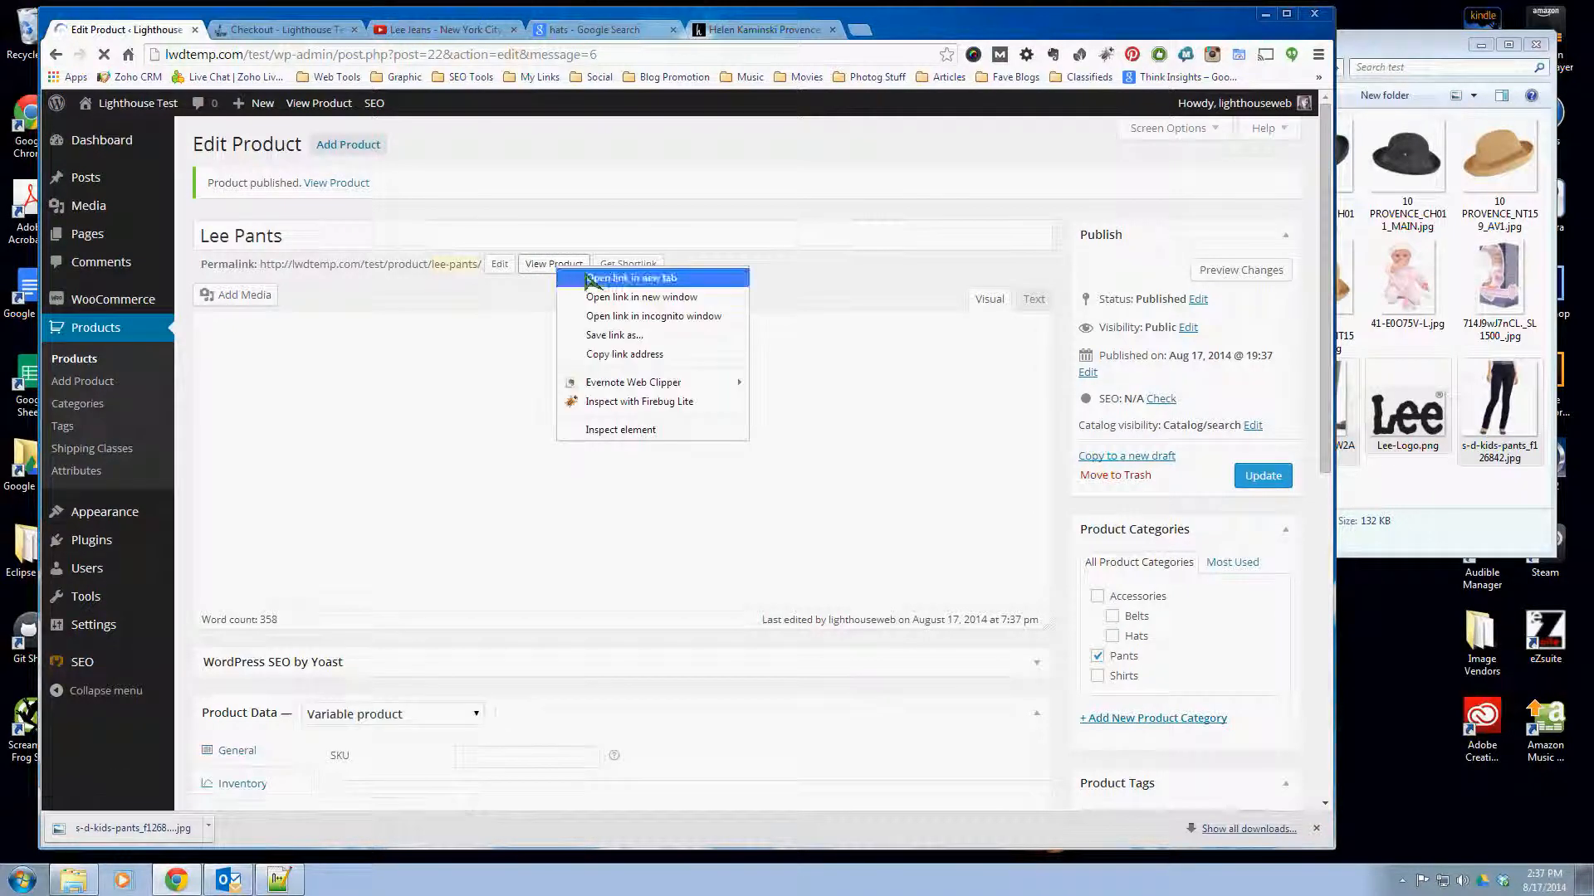
click(585, 279)
click(427, 31)
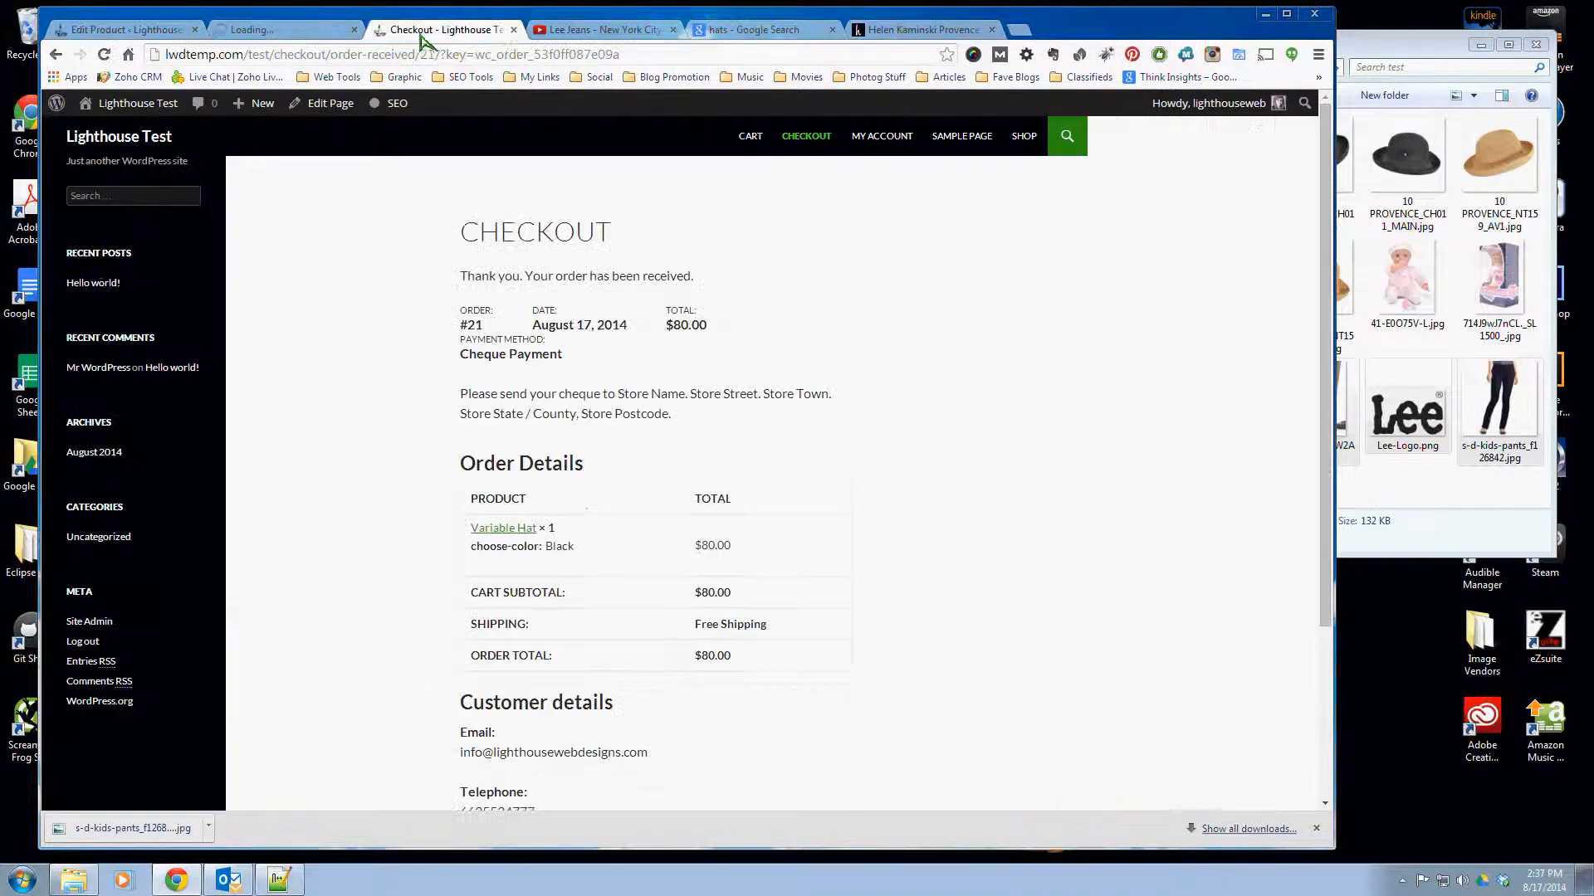
click(274, 31)
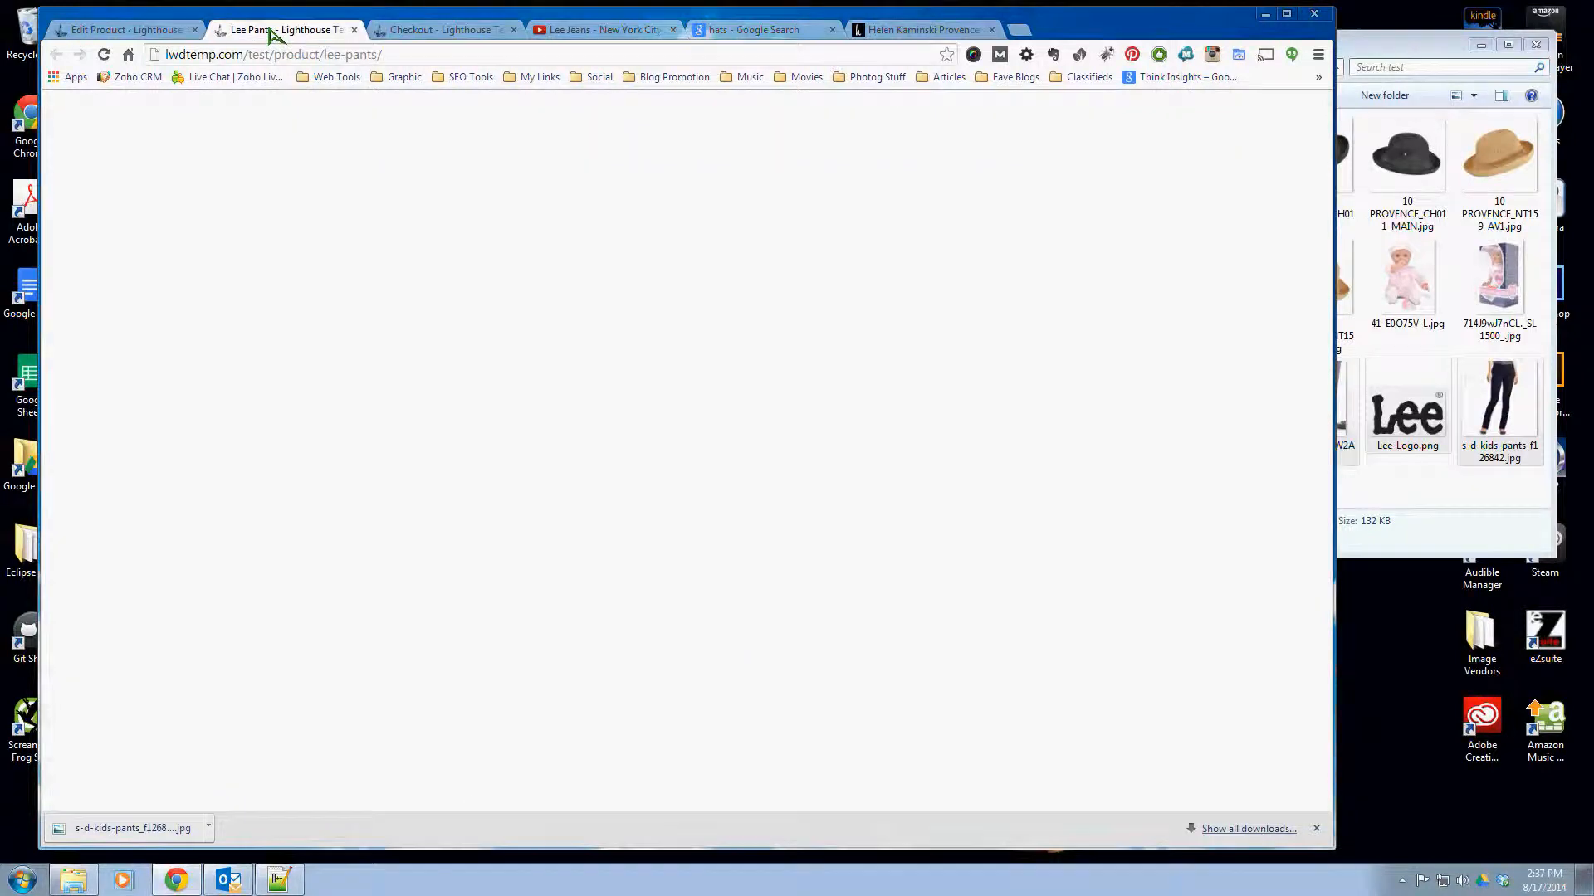
scroll(976, 368, down, 1)
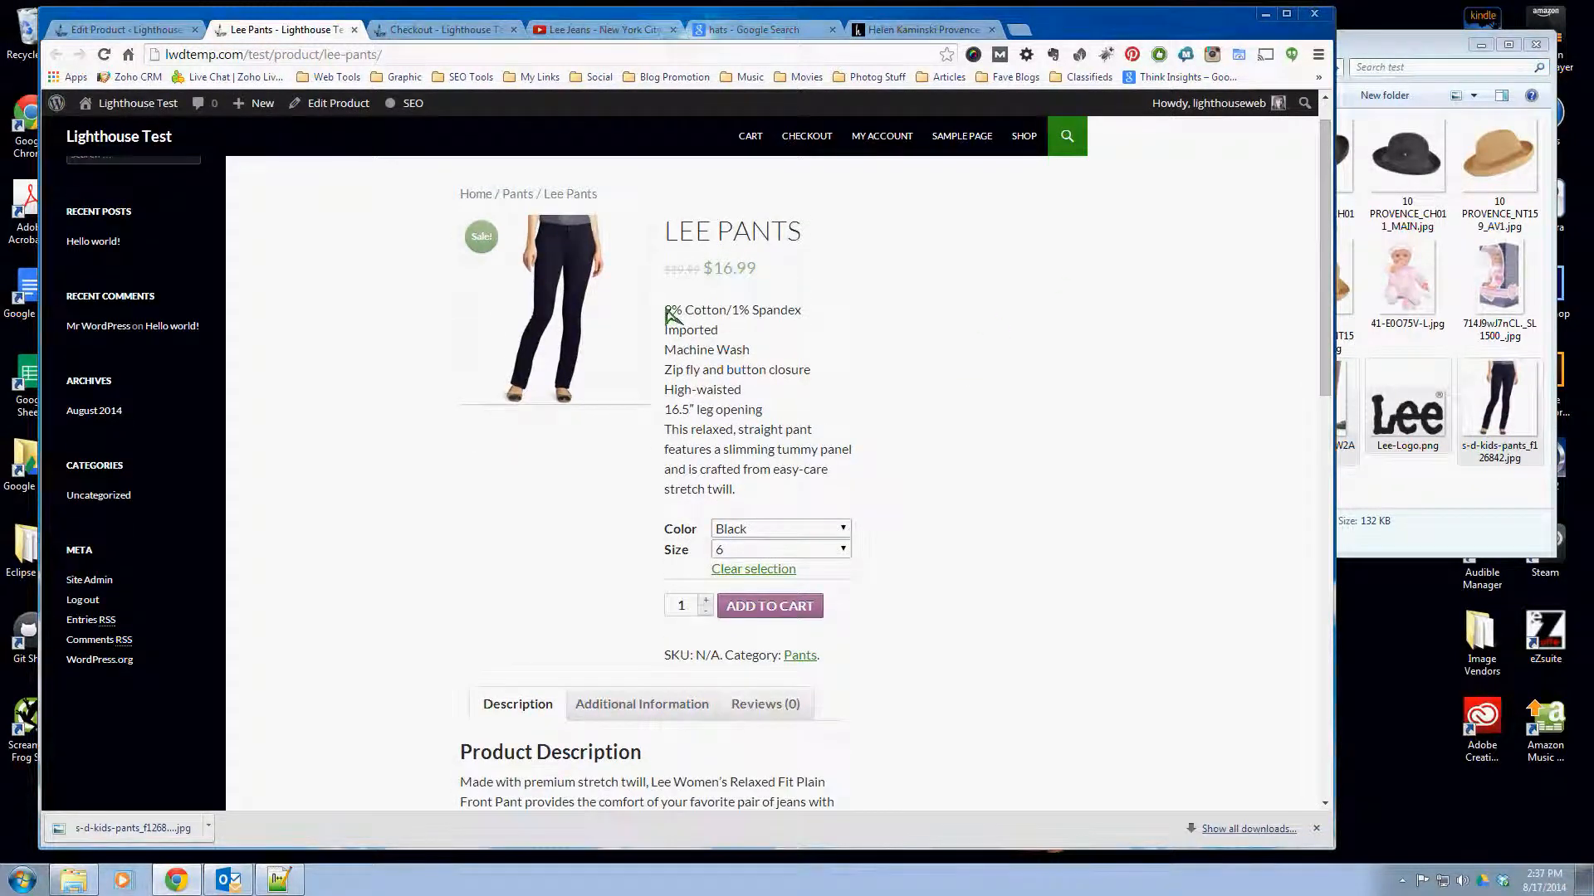
drag(669, 314, 875, 480)
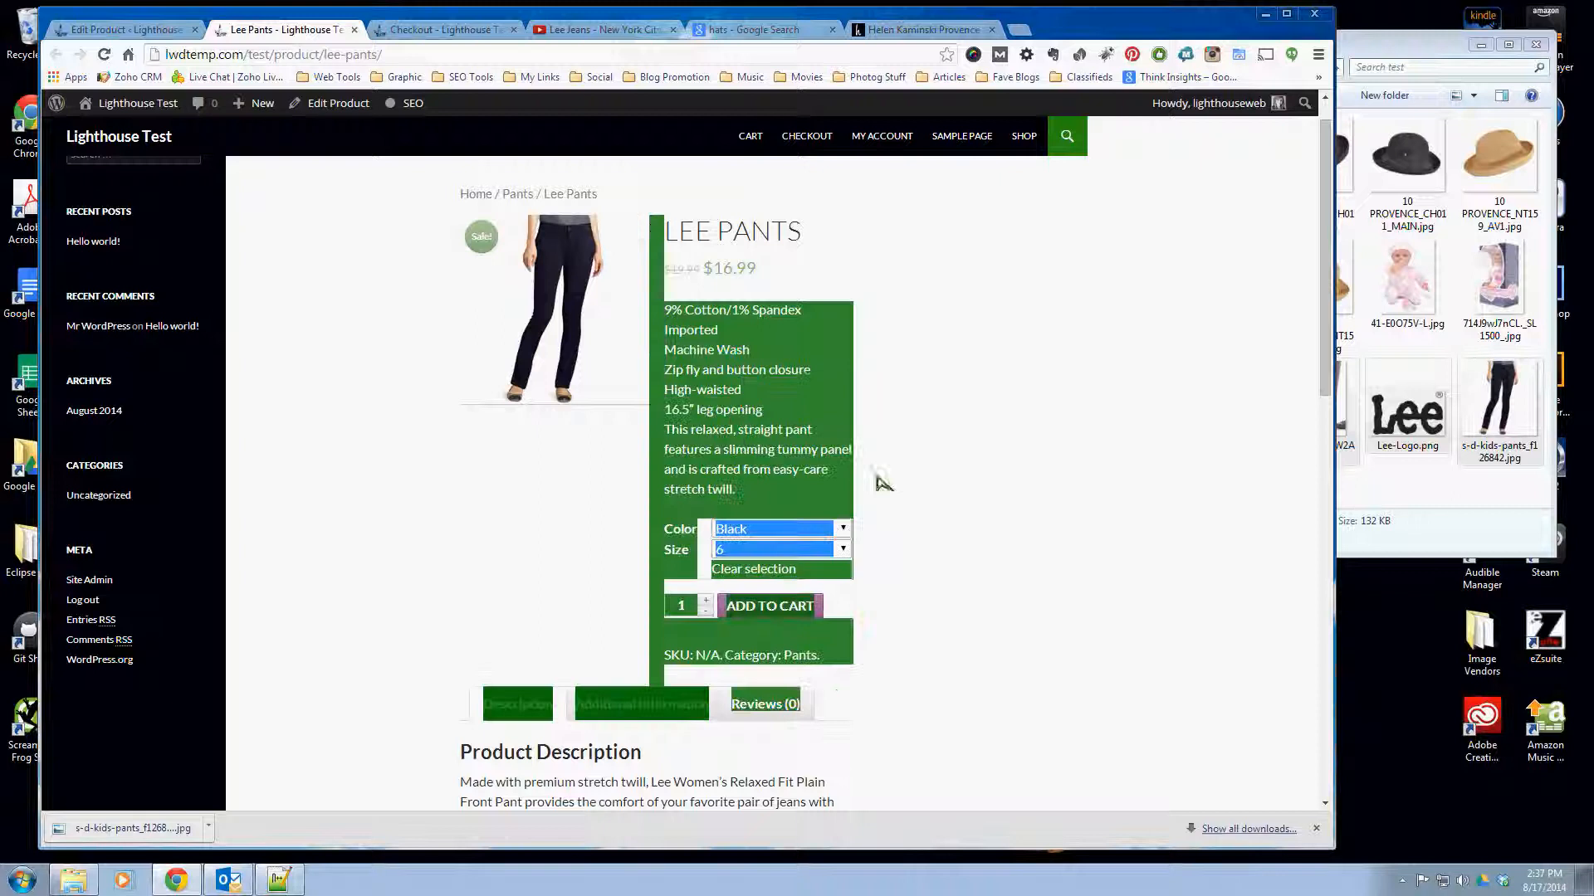
click(938, 431)
- Return to editing the product and correct the short description's first line to "99% Cotton/1% Spandex"
click(166, 30)
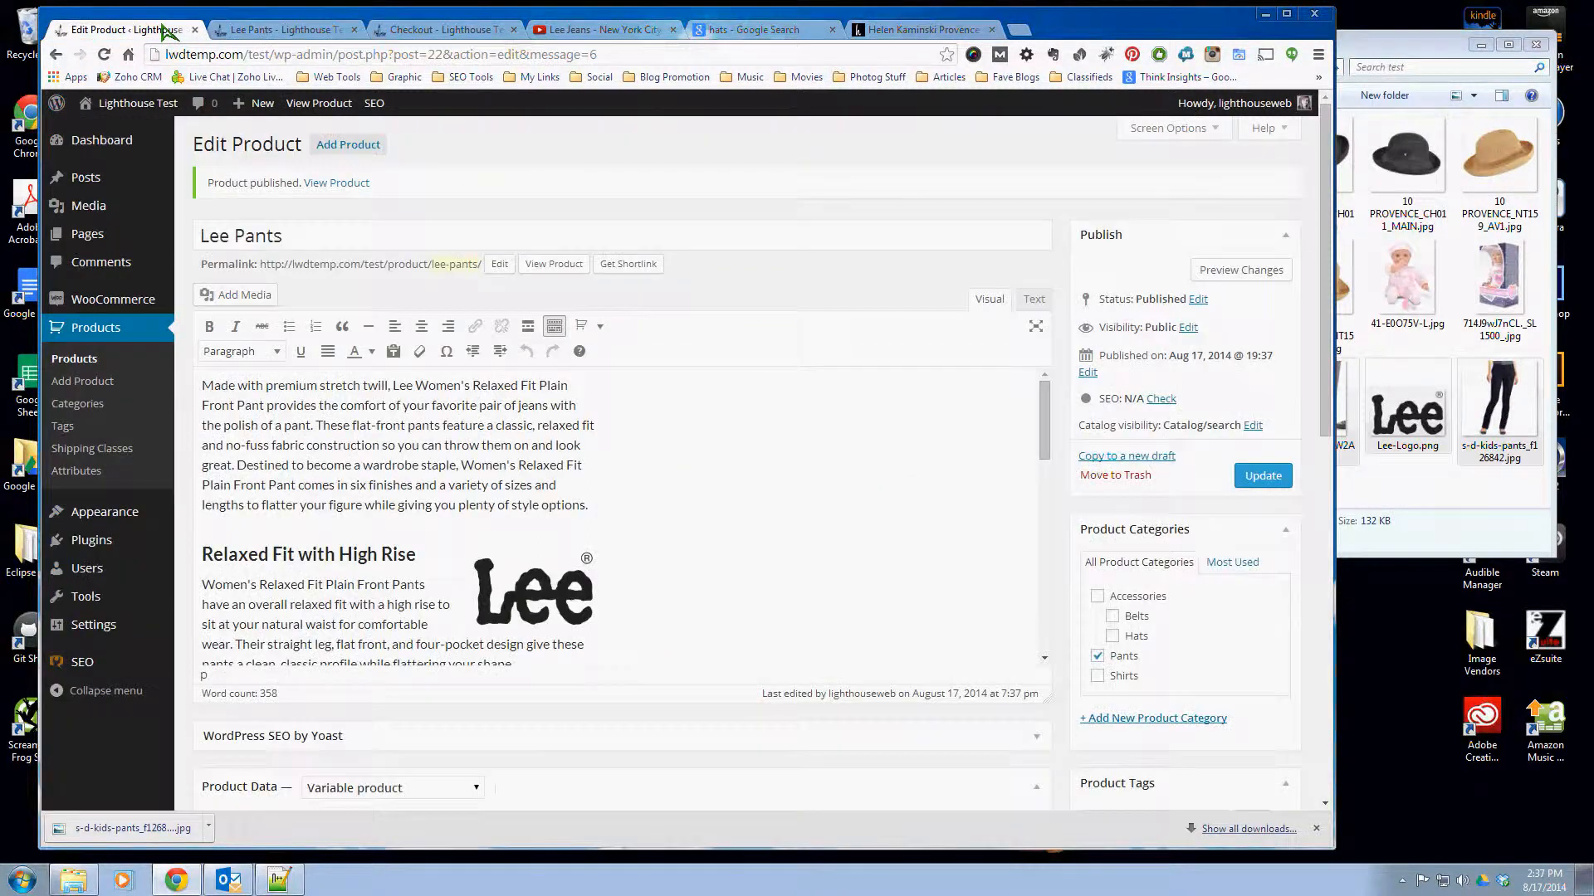
scroll(989, 581, down, 10)
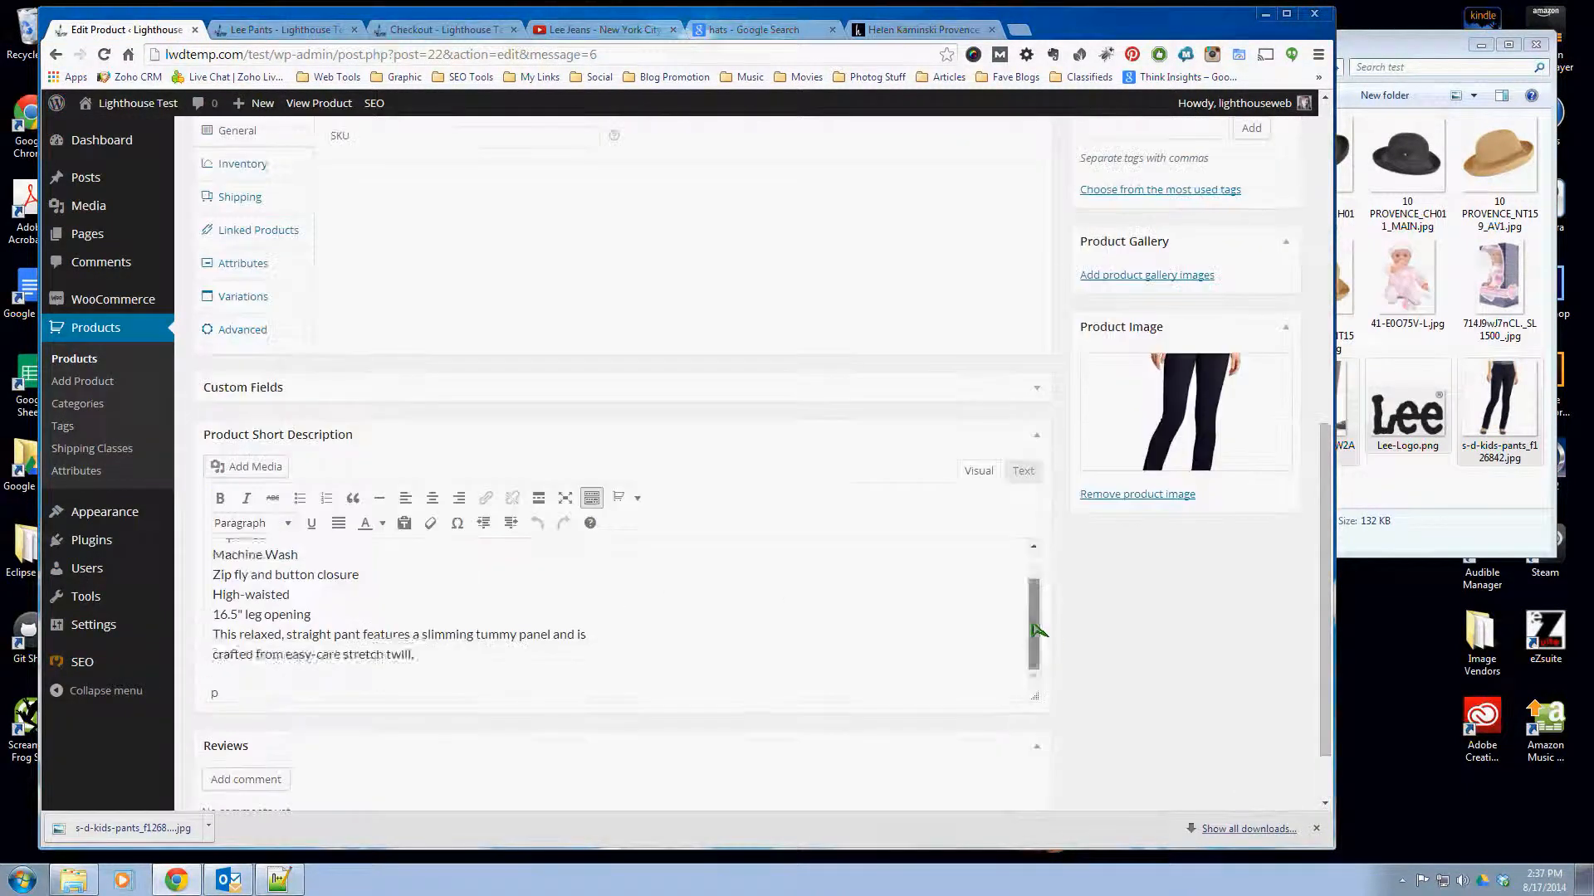
drag(1034, 631, 1034, 569)
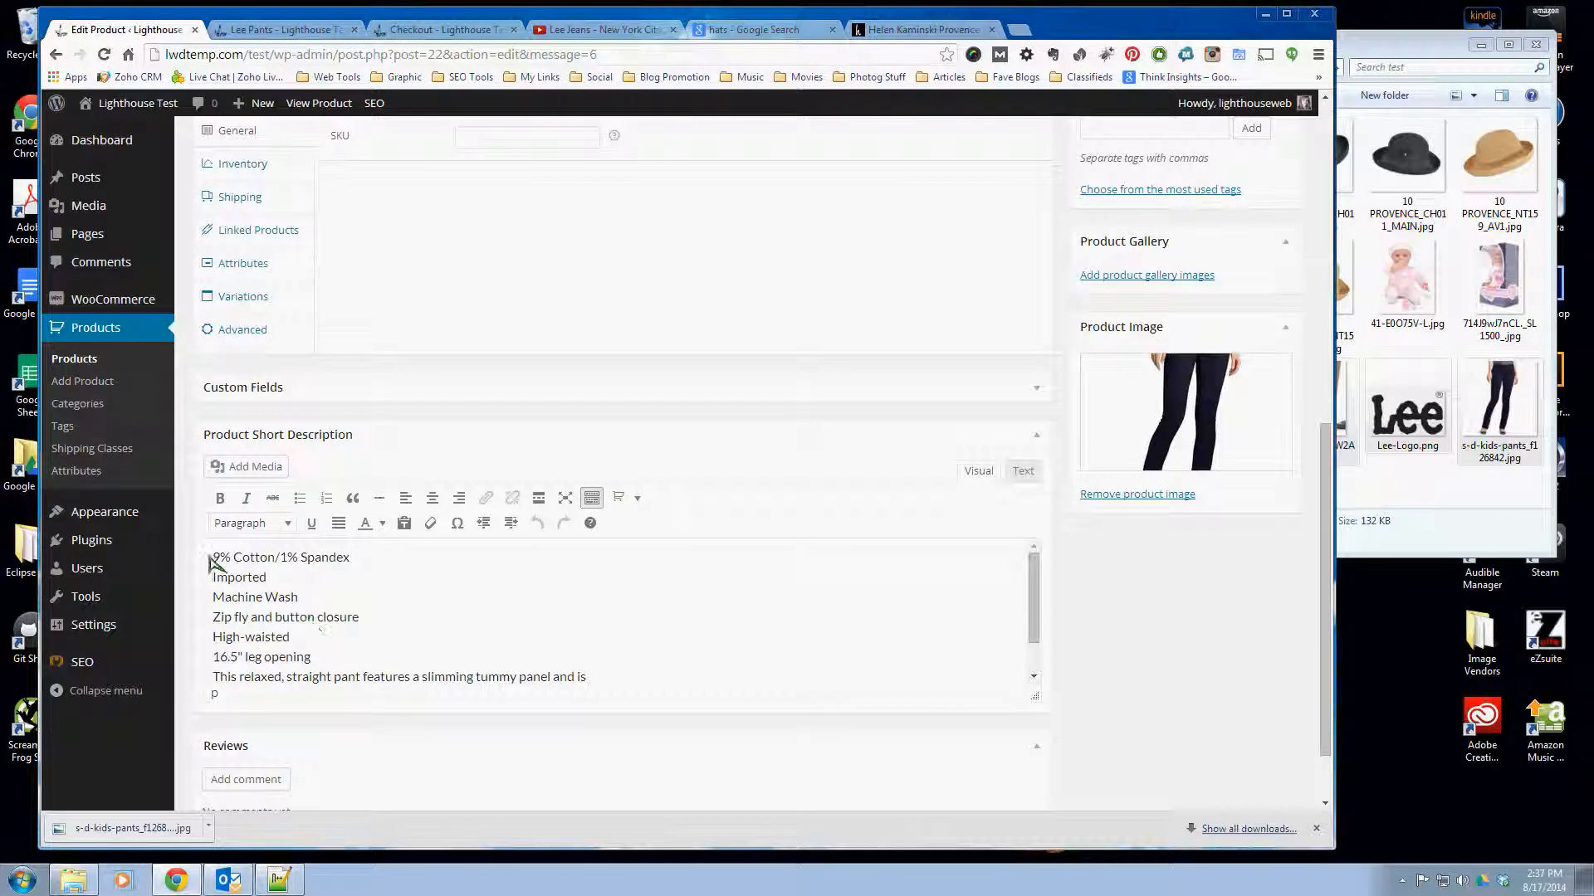
click(212, 560)
text(9)
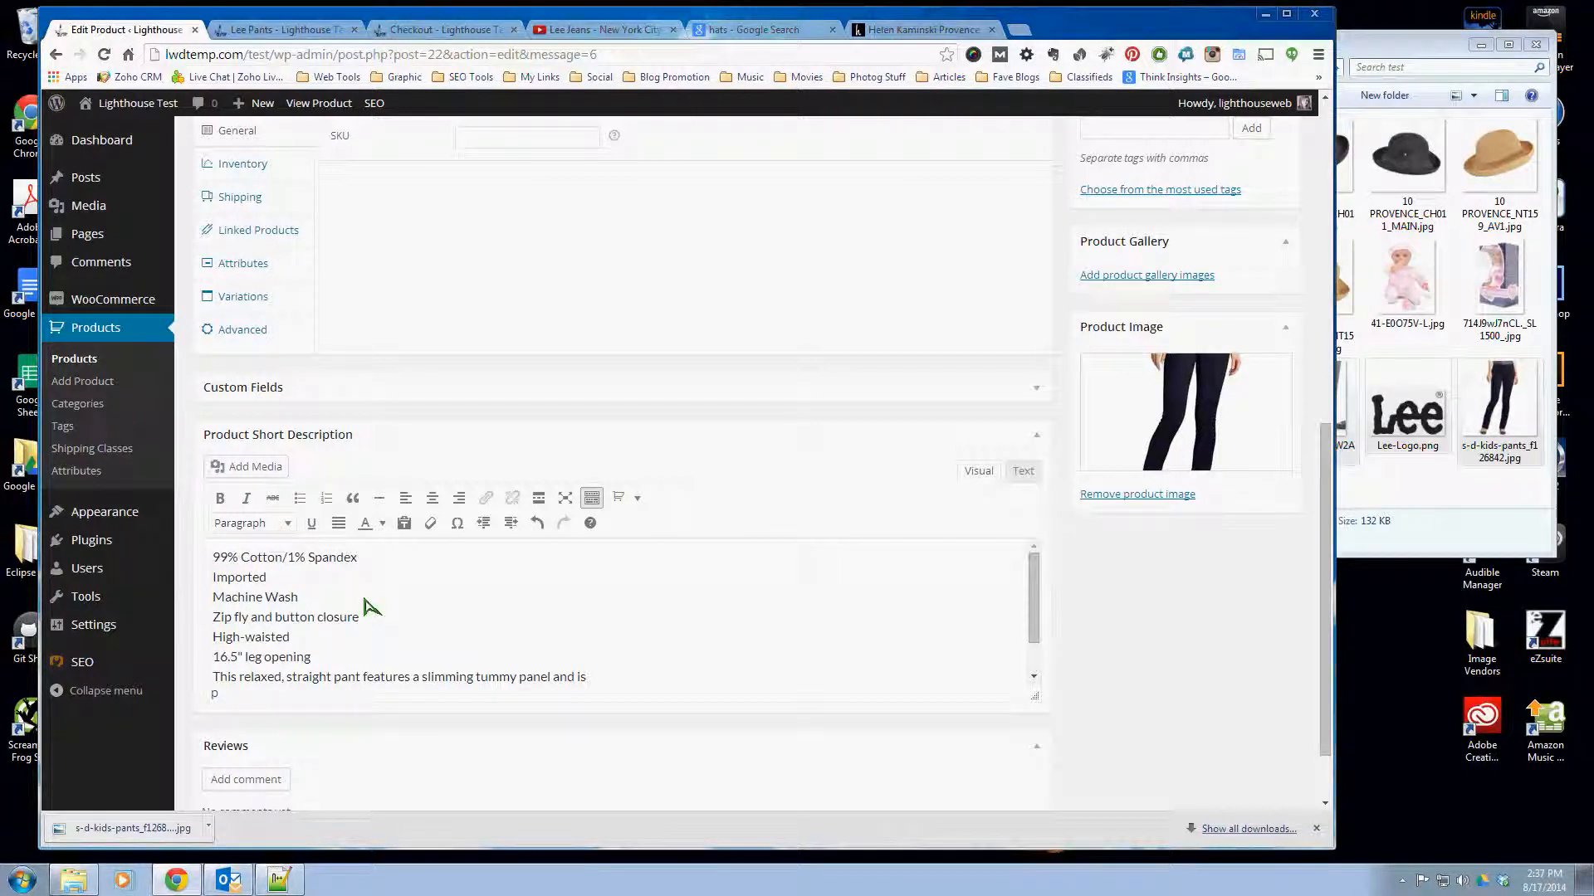
- Move the whole short description text into the main description, below the opening paragraph and above "Relaxed Fit with High Rise"
drag(213, 558, 388, 589)
right_click(388, 589)
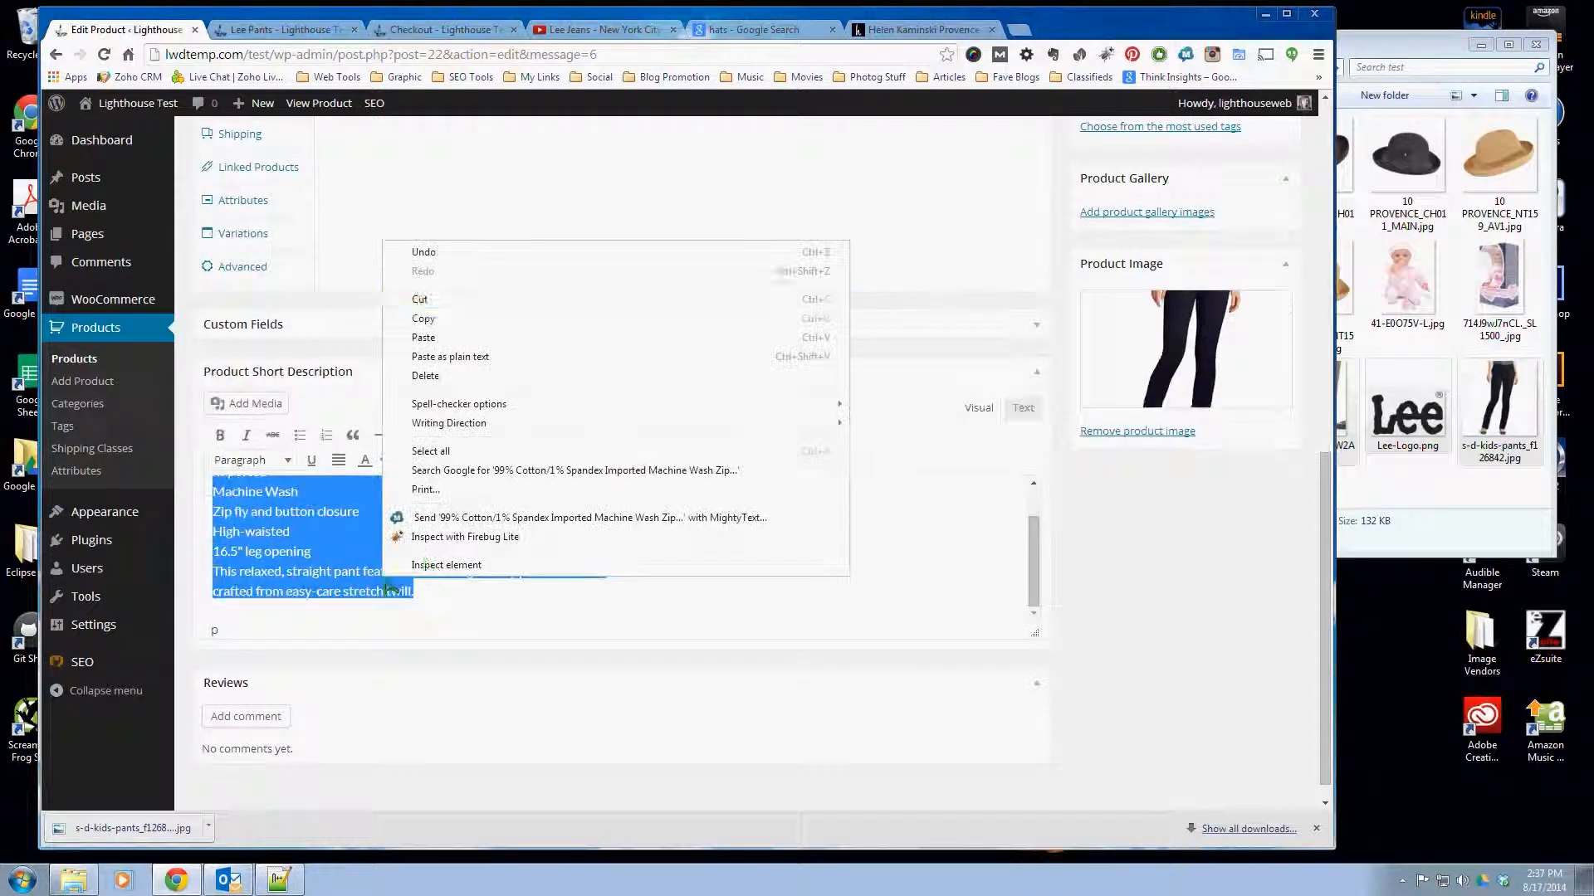
click(464, 299)
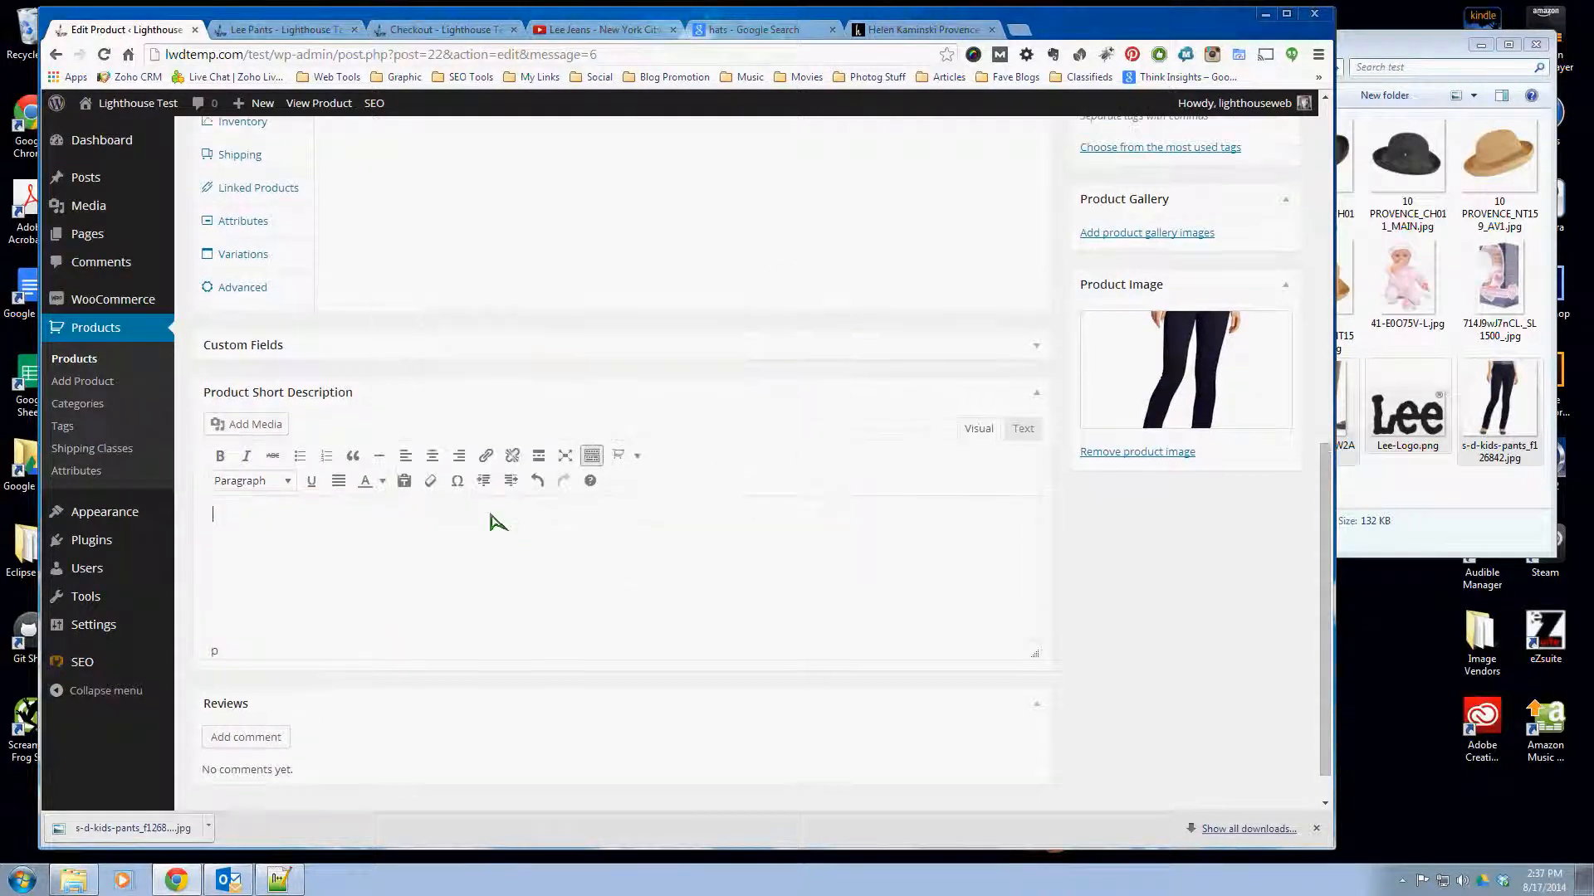
scroll(493, 523, up, 5)
scroll(498, 481, up, 8)
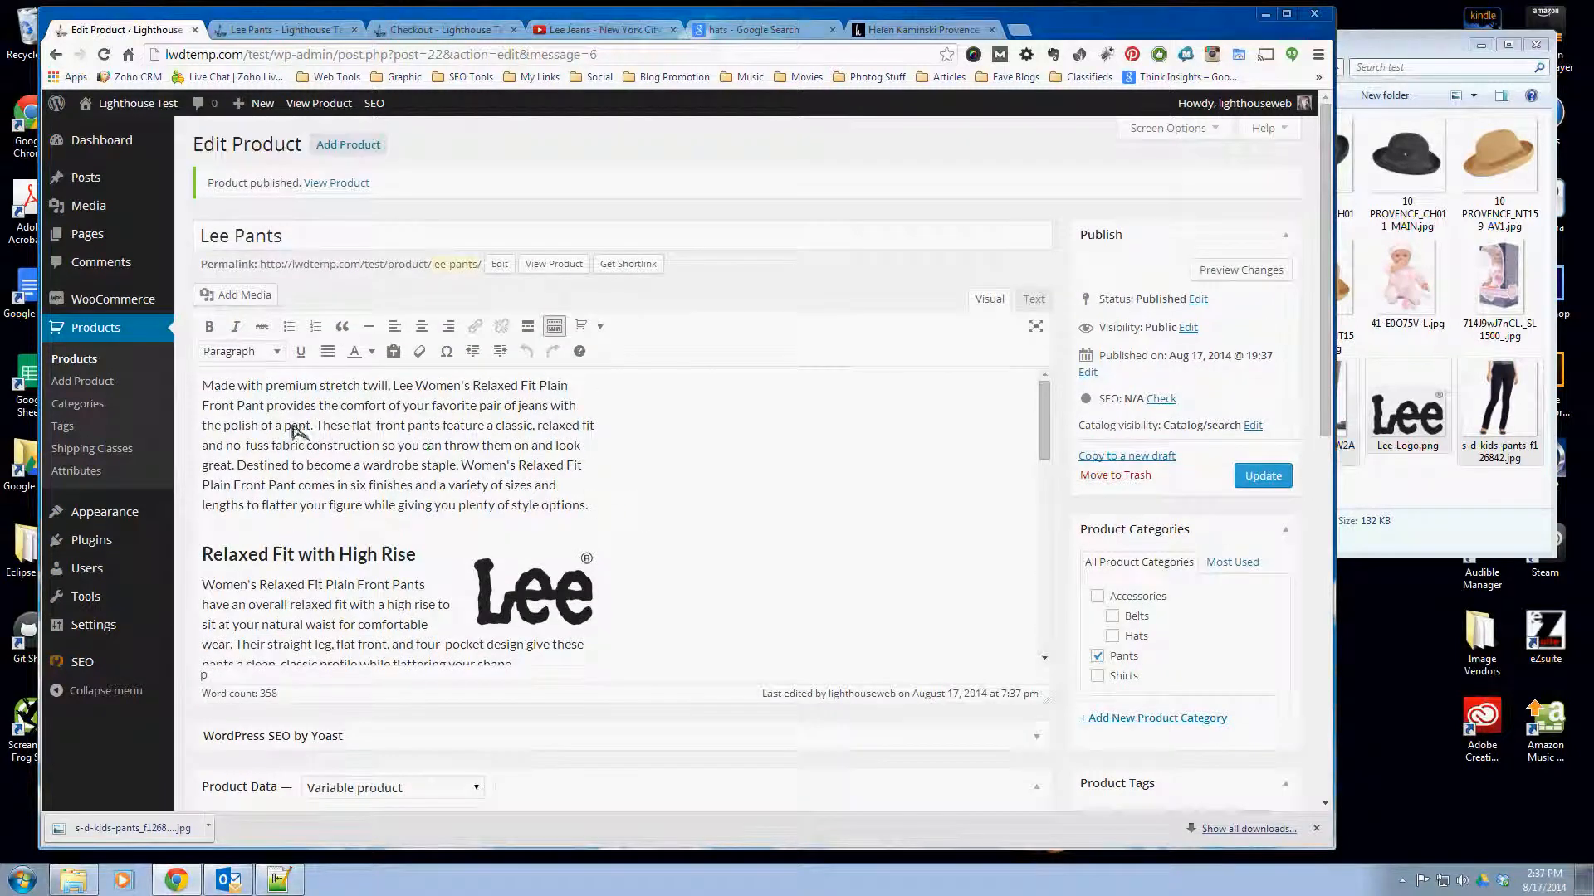
click(635, 508)
key(Return)
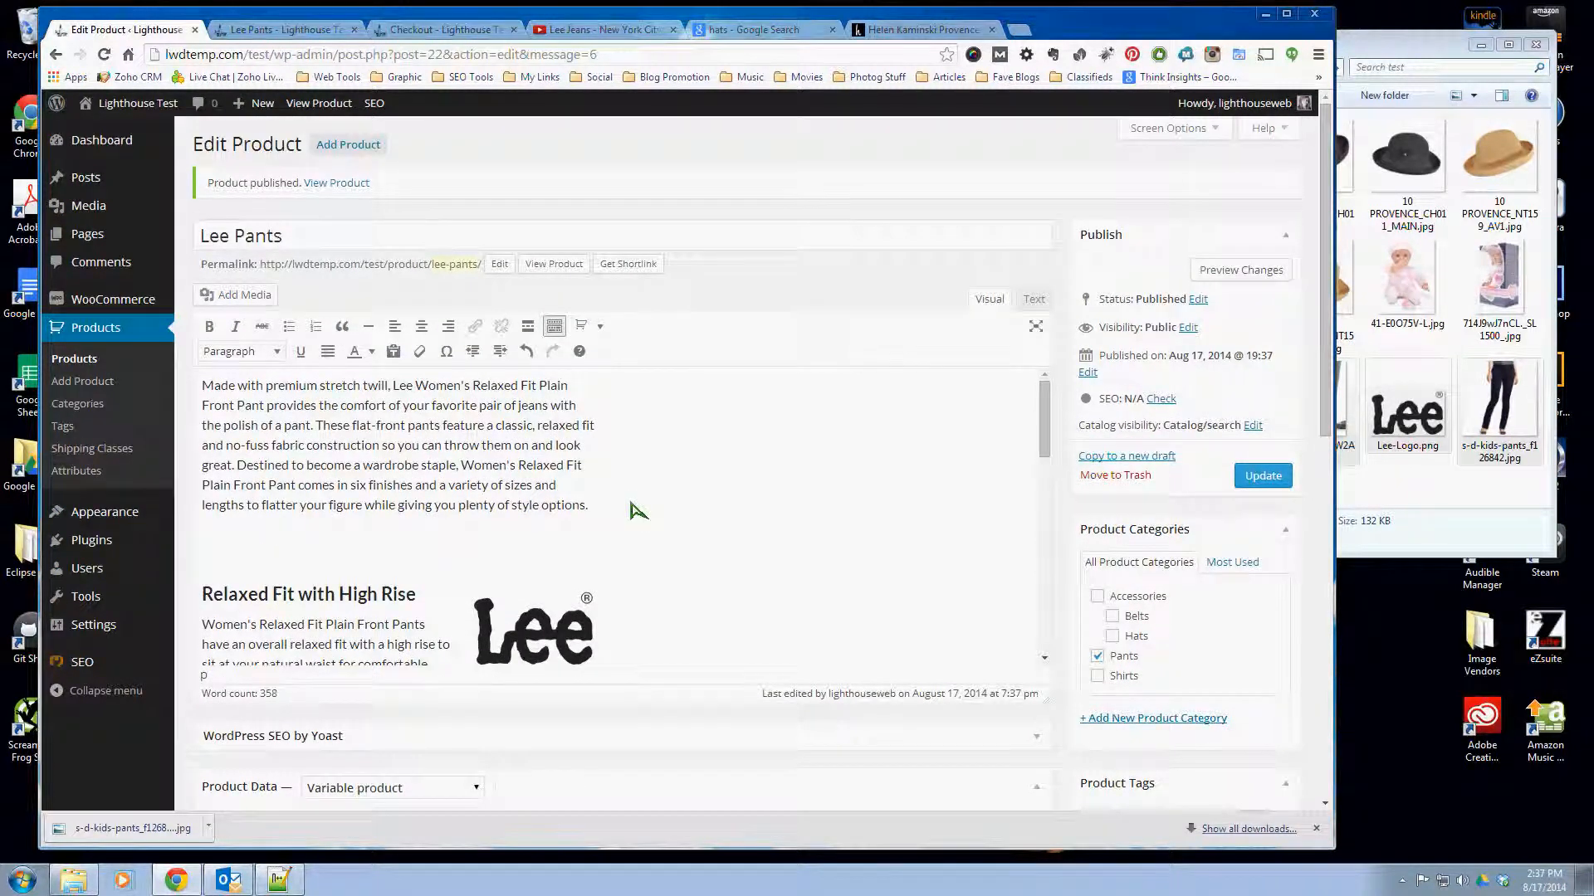
key(ctrl+v)
- Format the moved lines, from "99% Cotton/1% Spandex" through the stretch twill sentence, as a bulleted list and update the product
scroll(551, 551, down, 3)
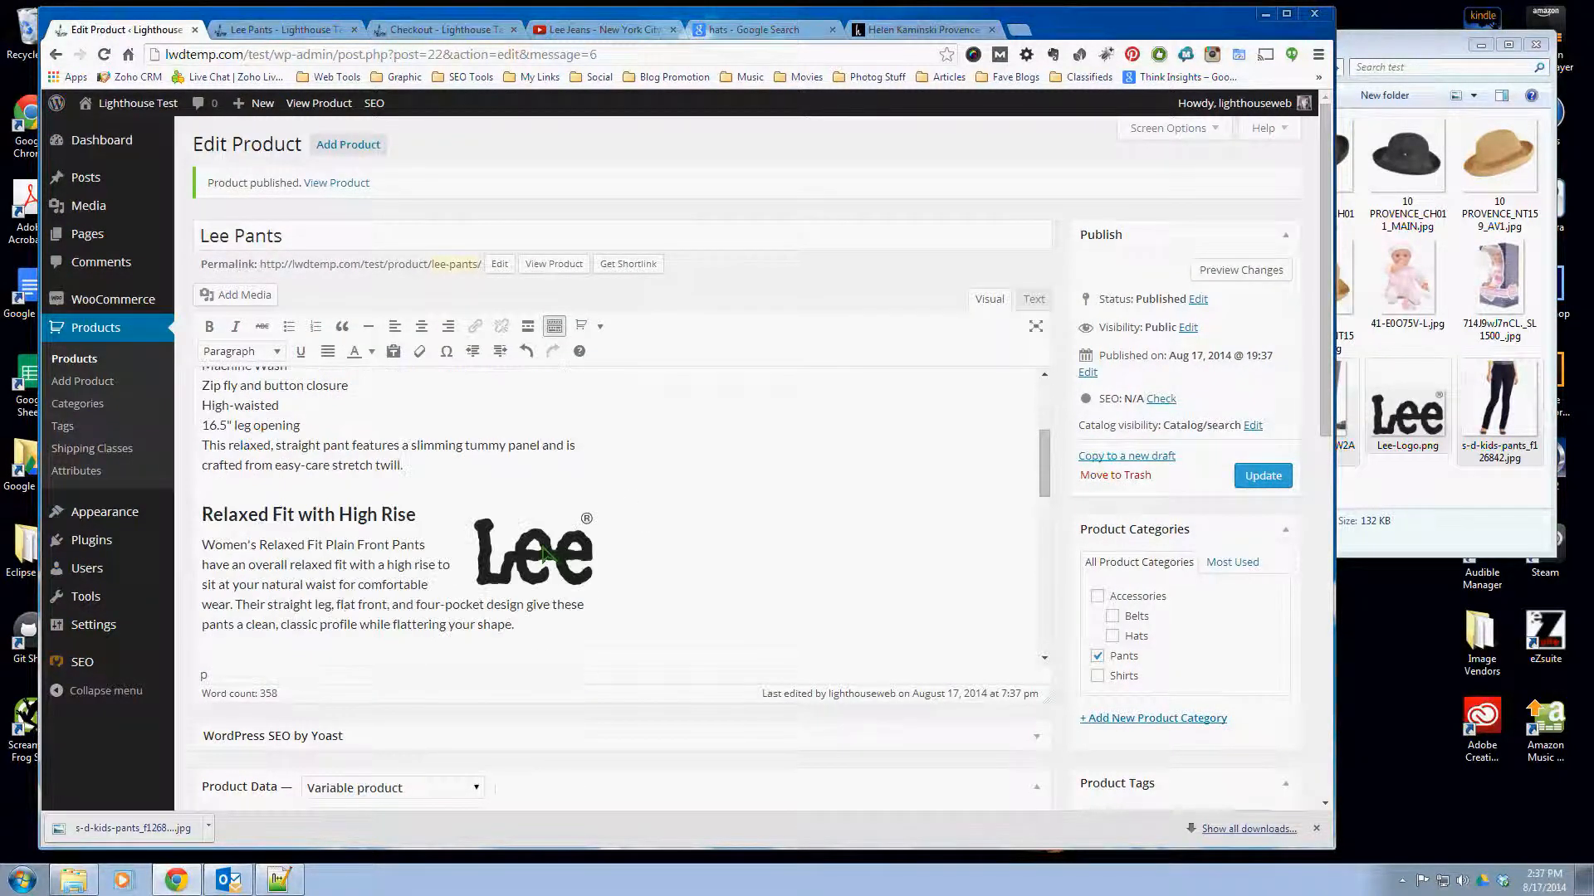
scroll(336, 571, up, 3)
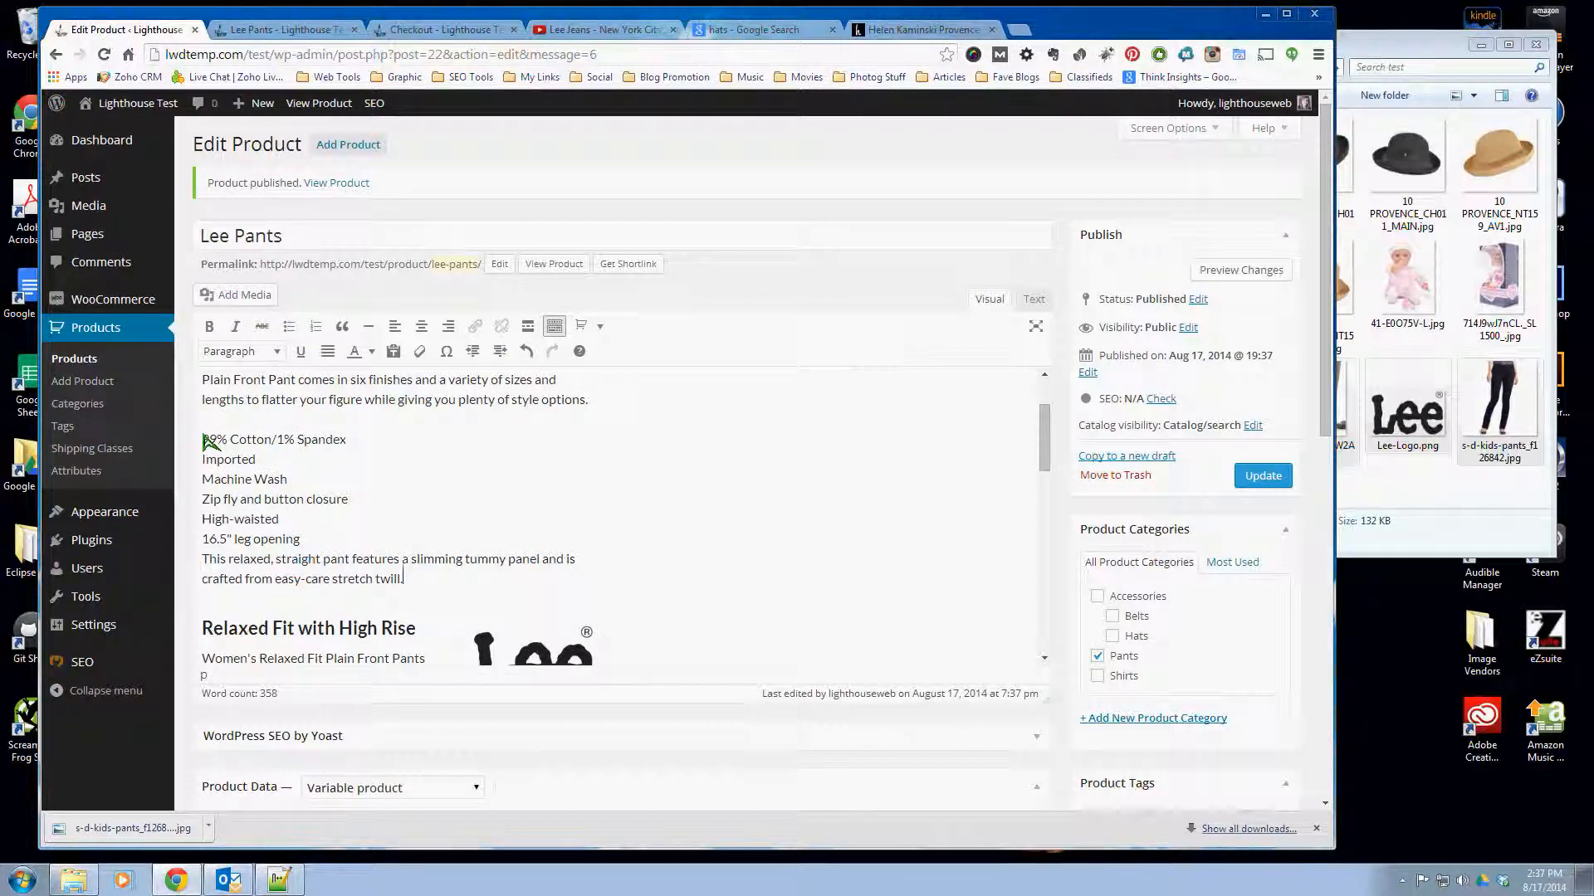
drag(205, 440, 456, 577)
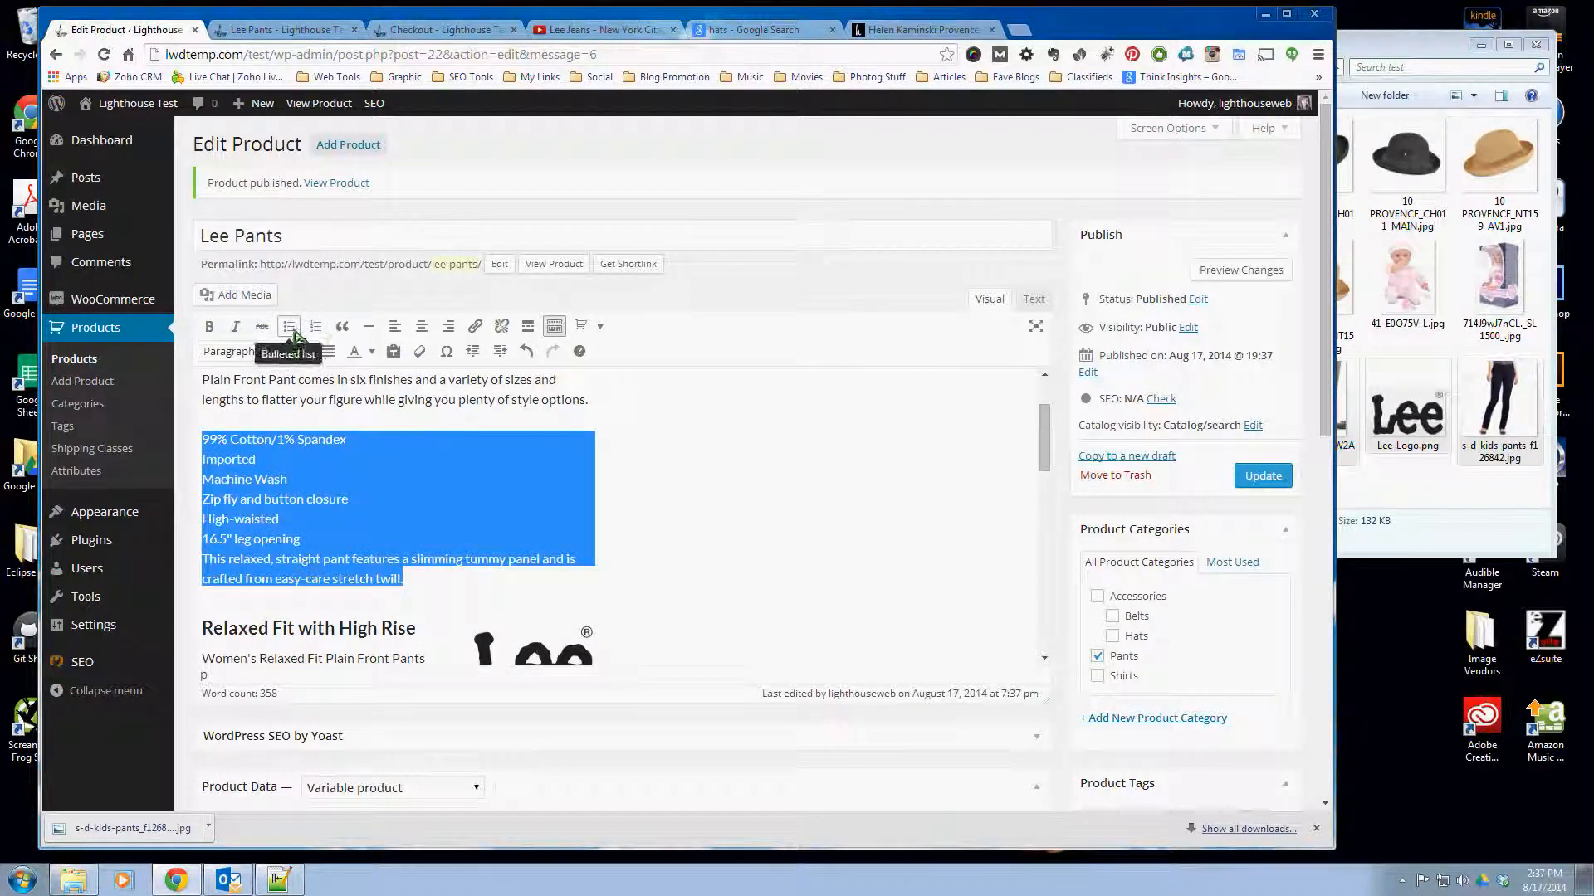
click(294, 332)
click(434, 583)
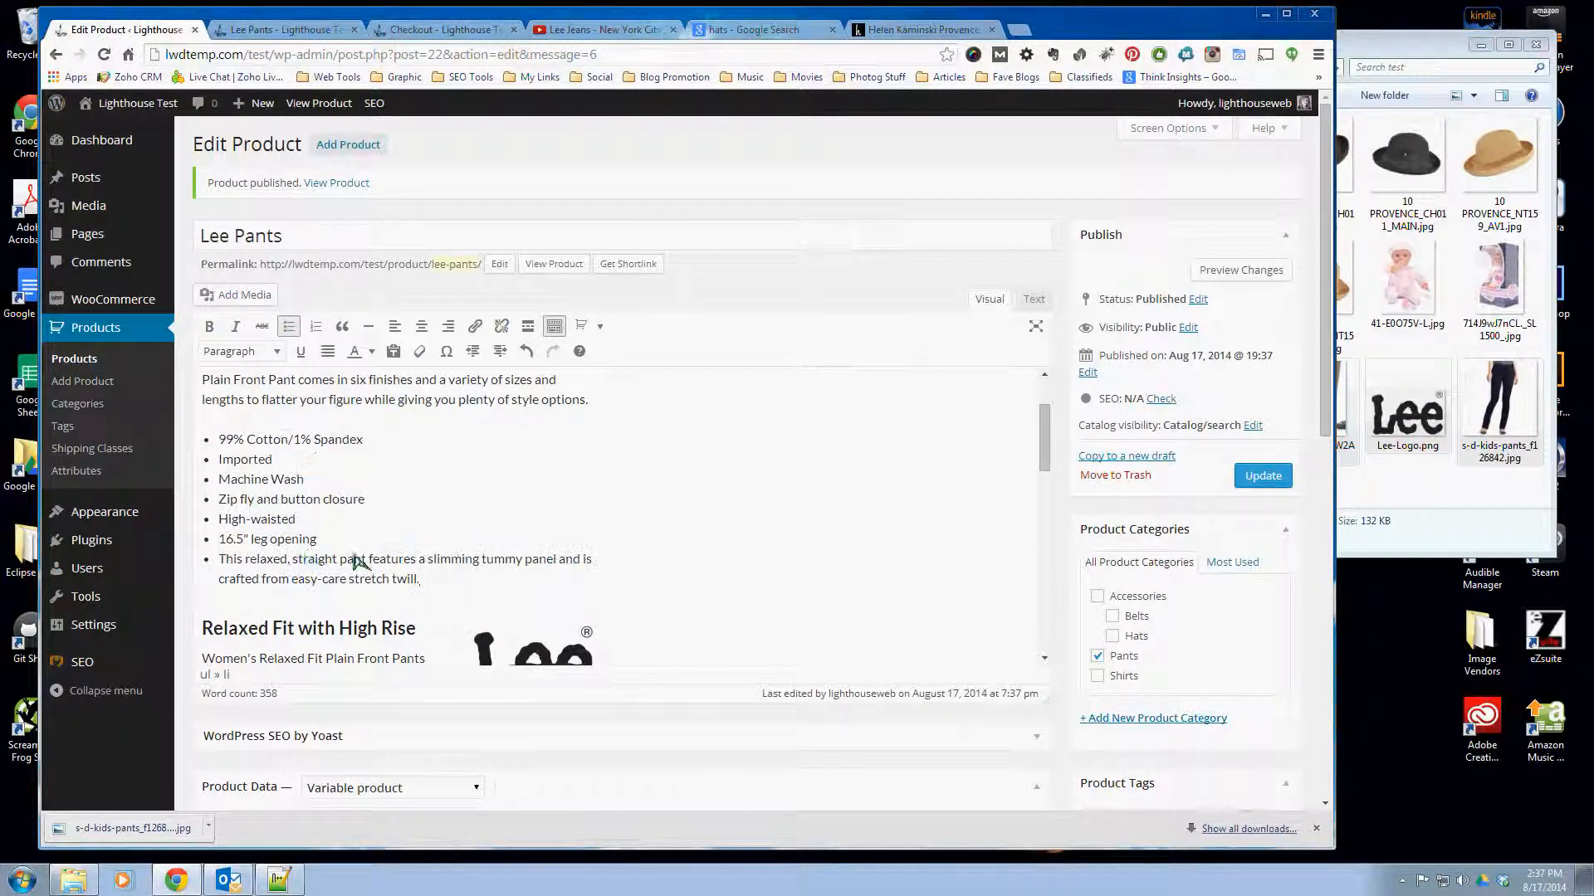
click(1262, 477)
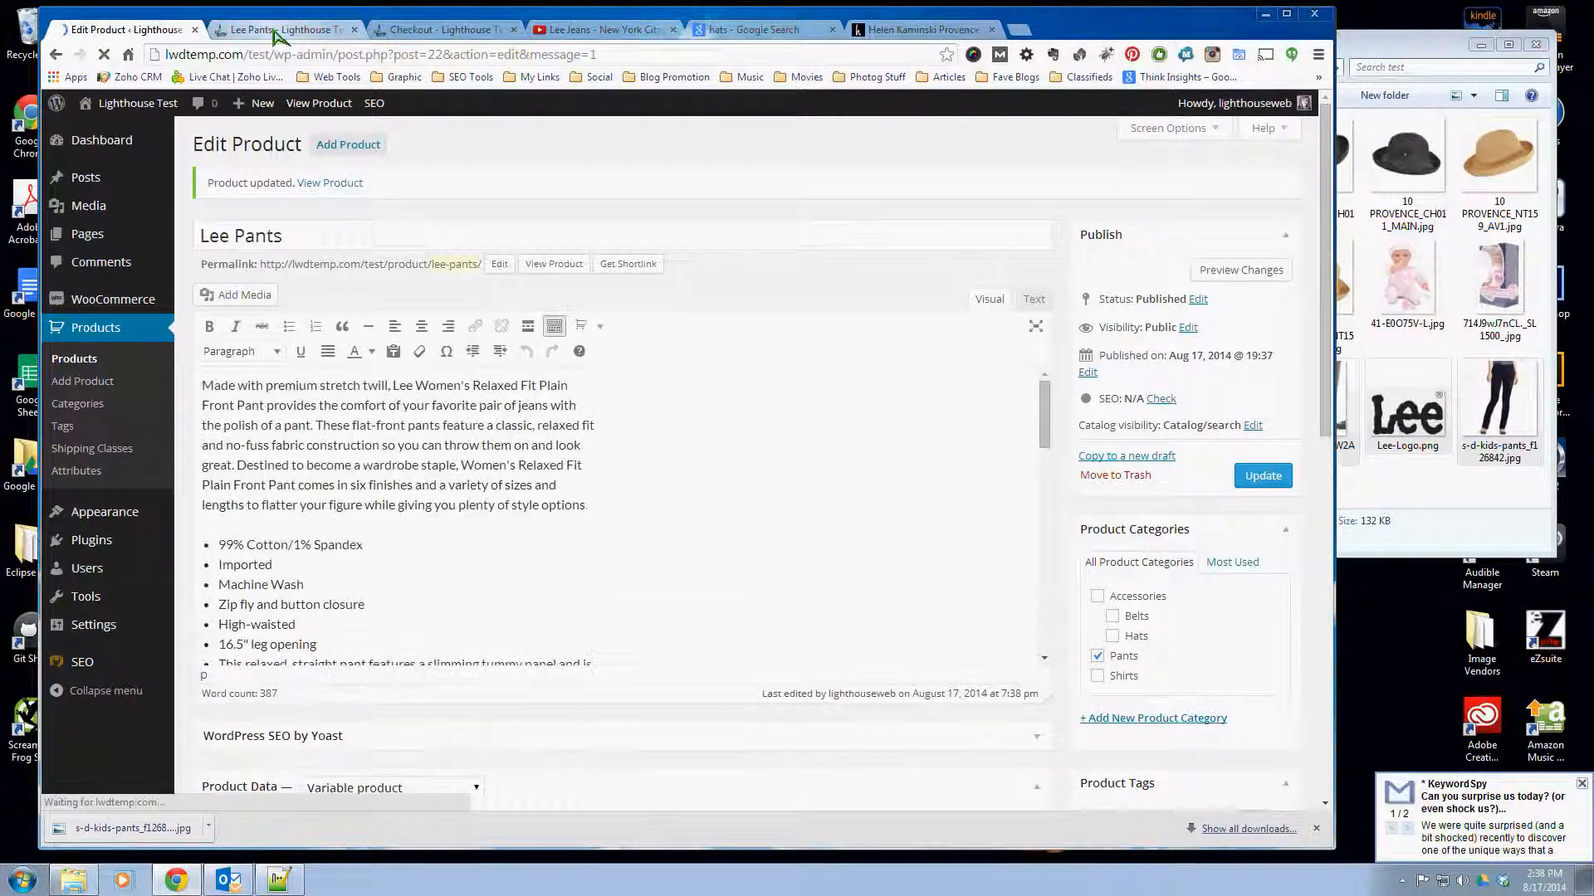
- Enter "Hottest Item" as the Lee Pants short description and update the product
click(278, 32)
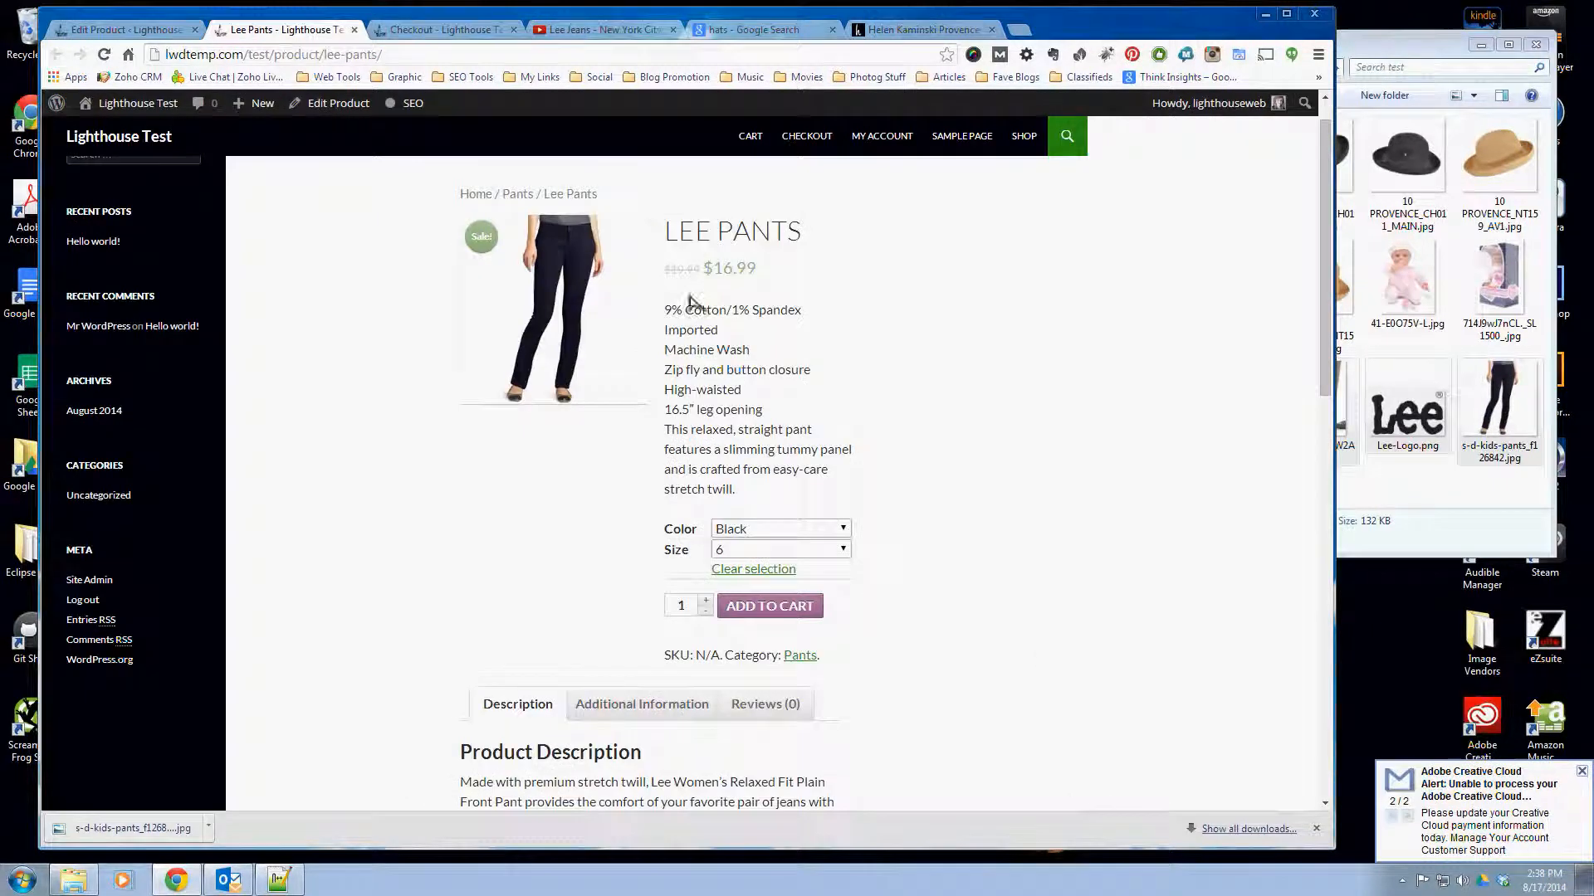
click(123, 33)
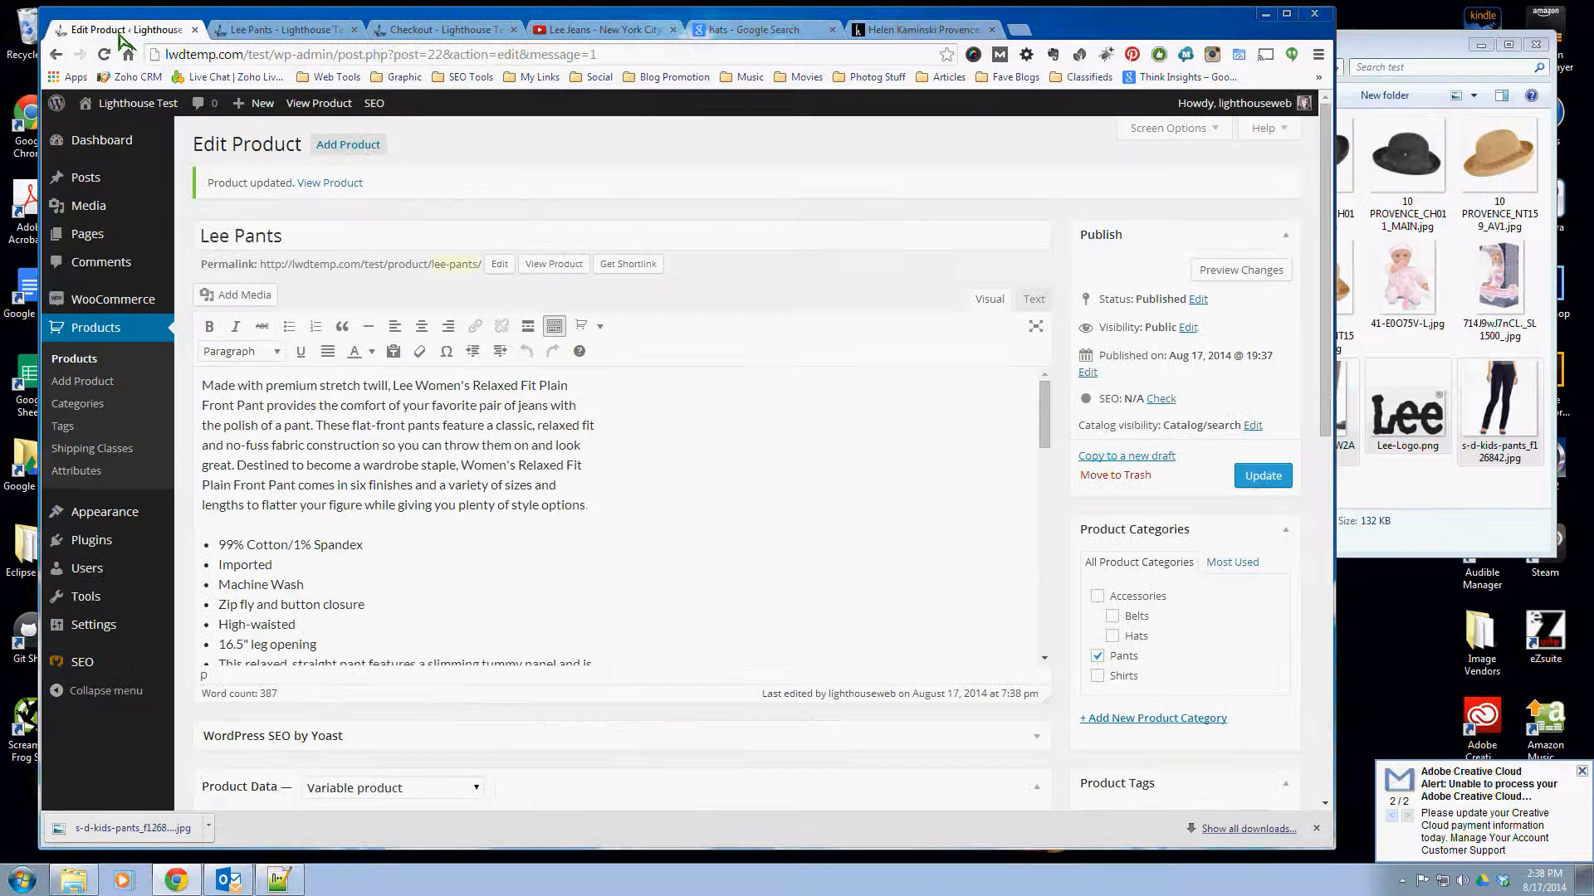
scroll(961, 551, down, 15)
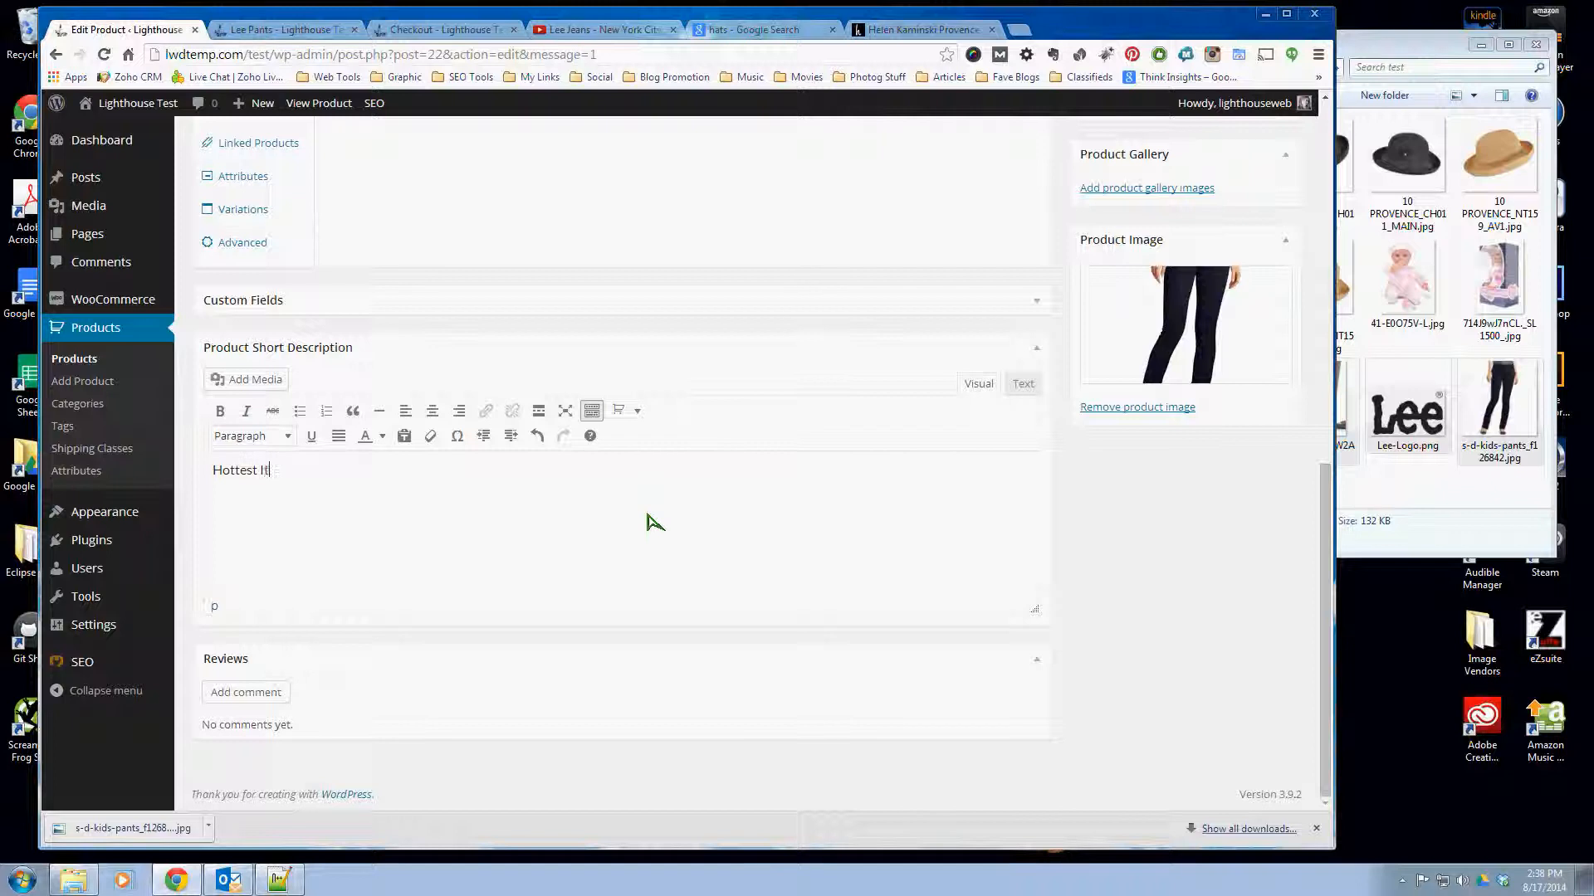
scroll(852, 632, up, 15)
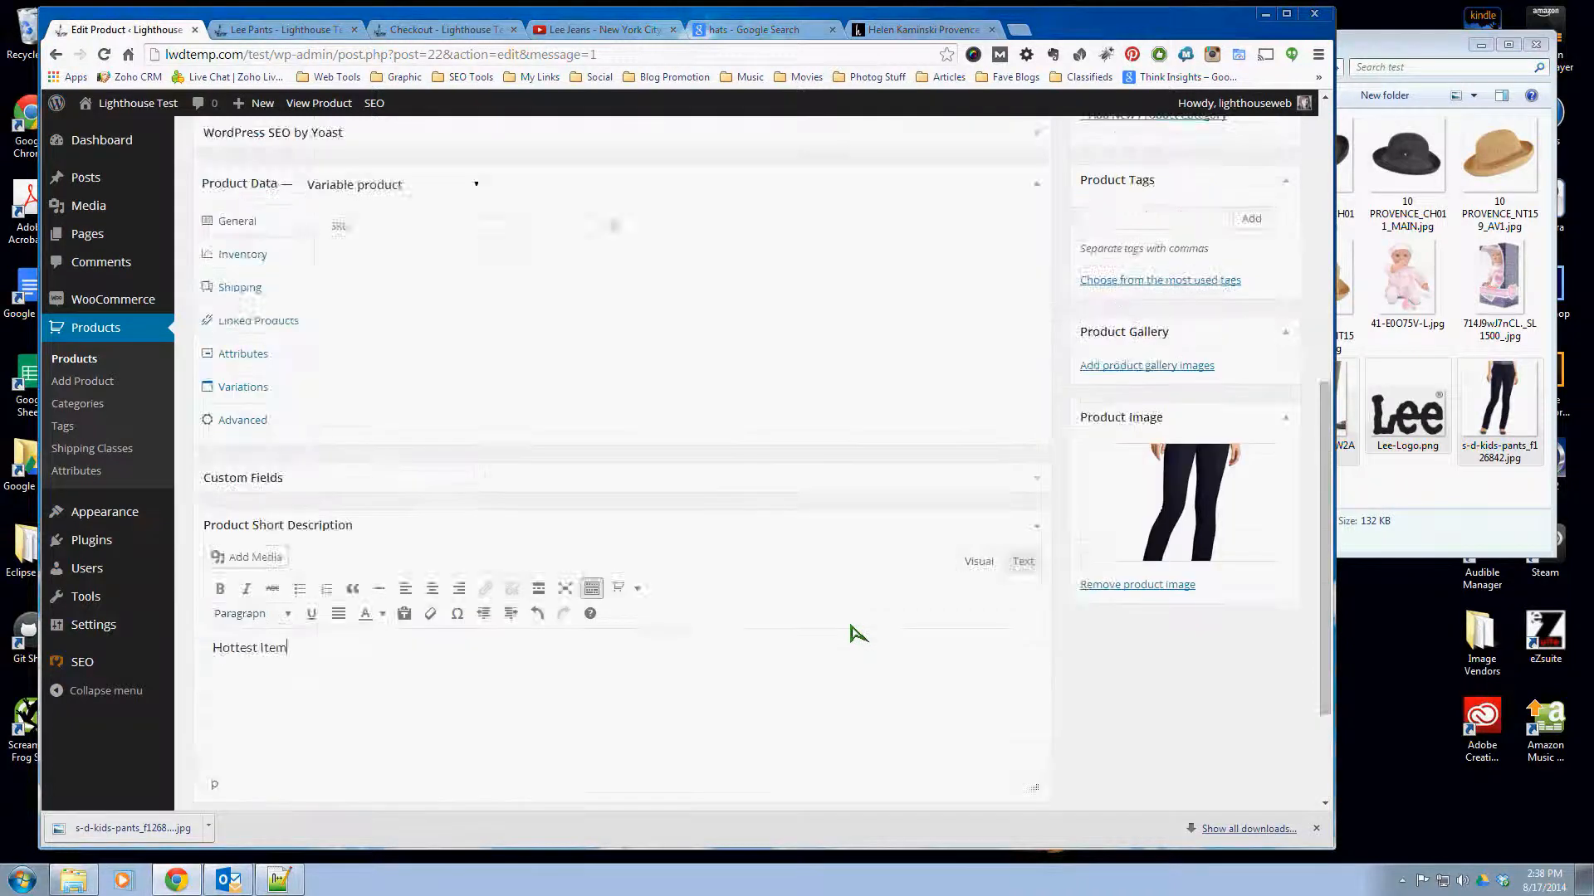
click(1263, 476)
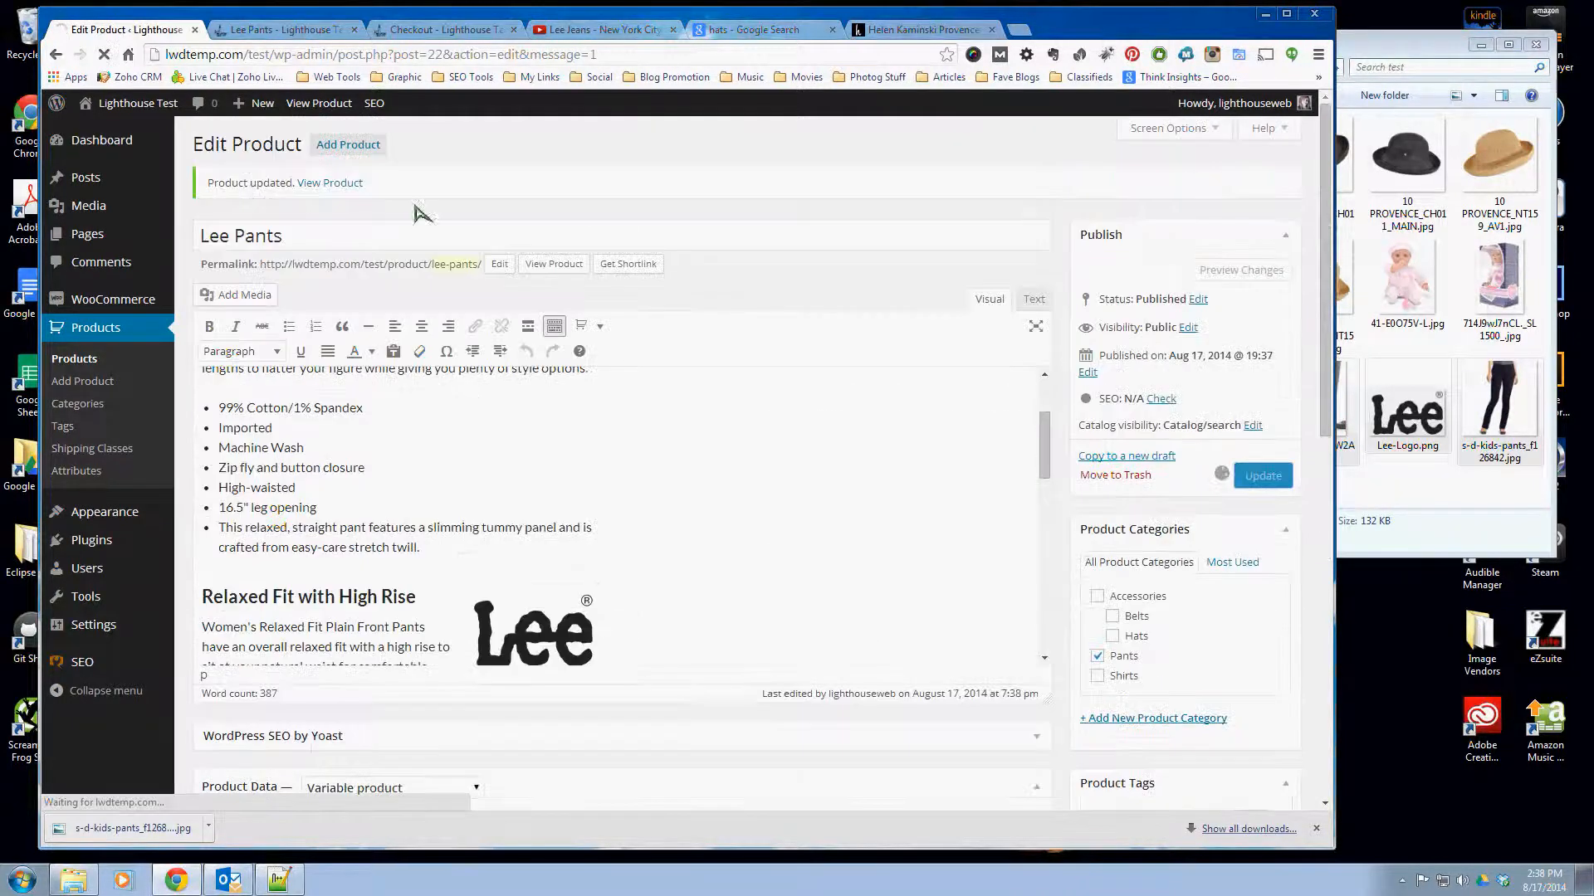
- Reload the published Lee Pants page and check the short description beneath the price
click(262, 31)
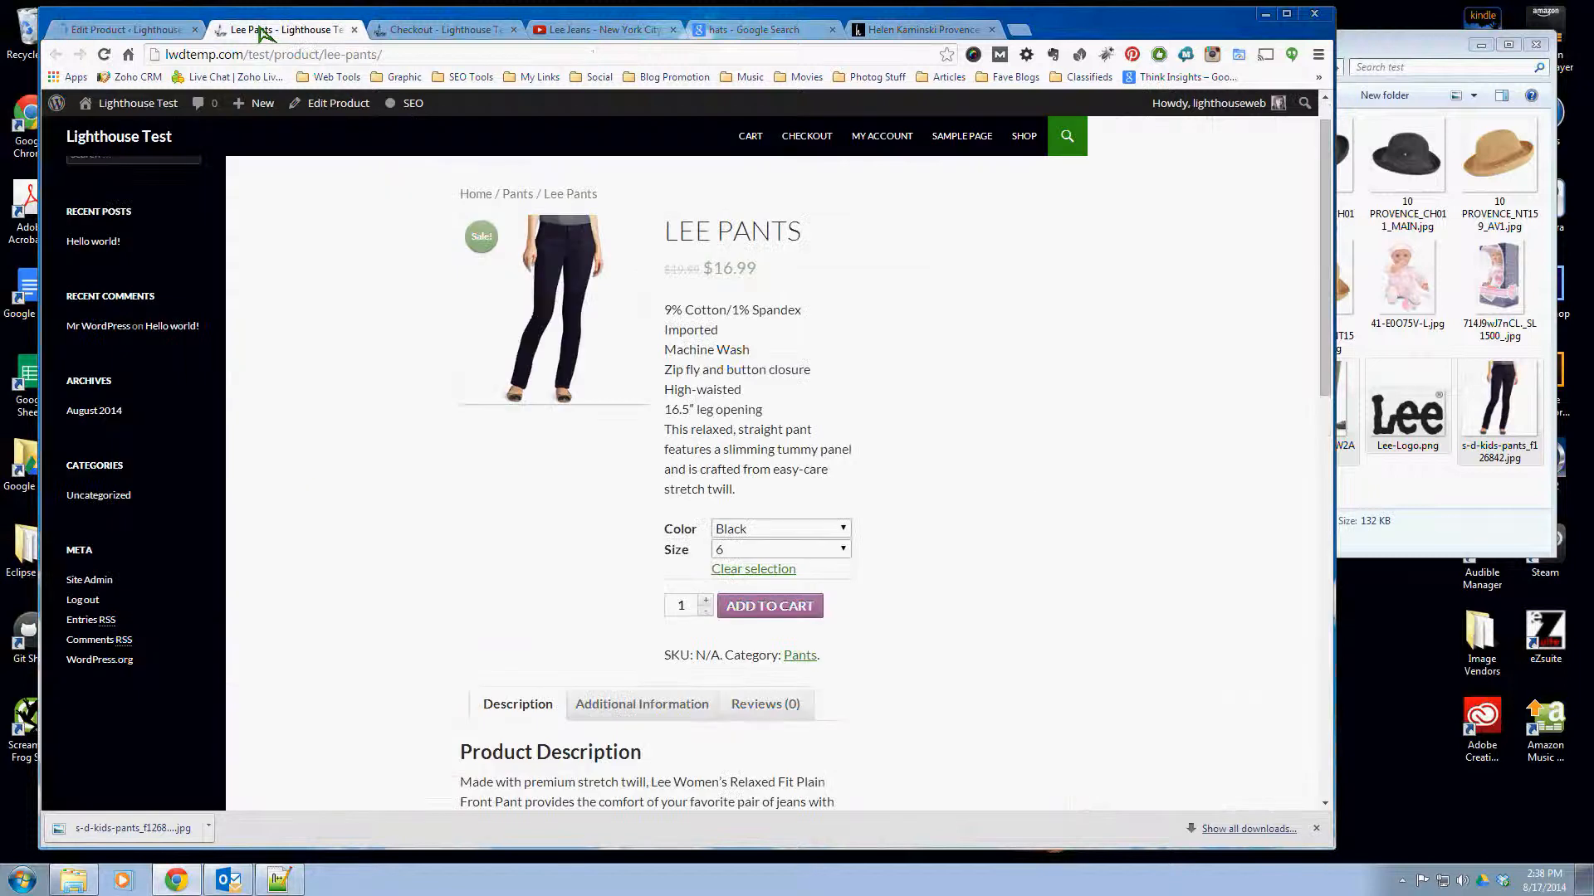
right_click(948, 387)
click(1000, 438)
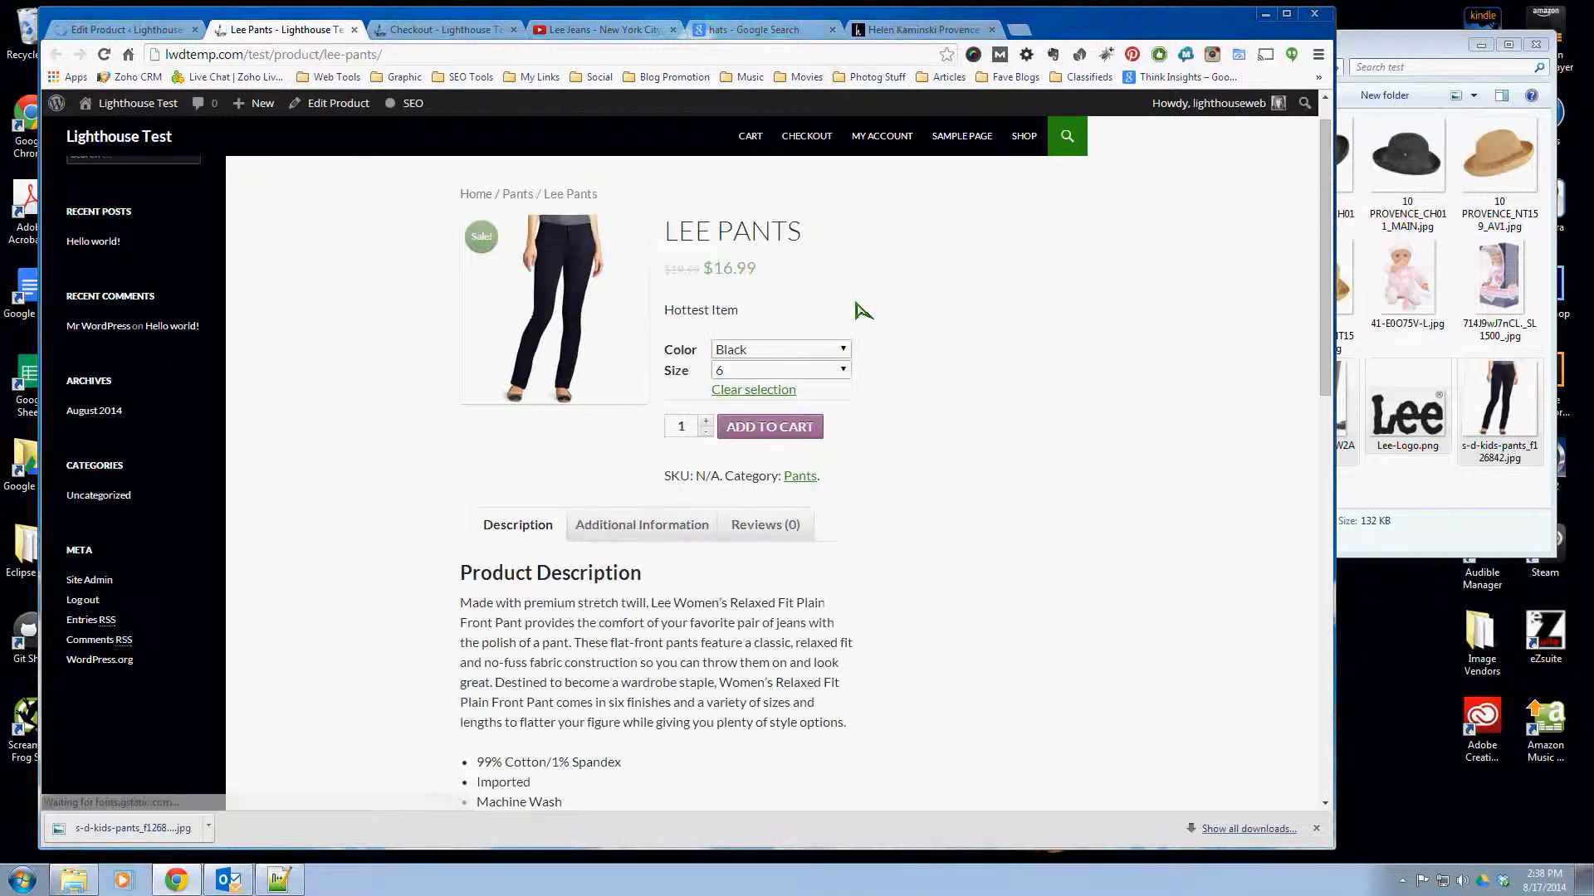
drag(864, 311, 674, 313)
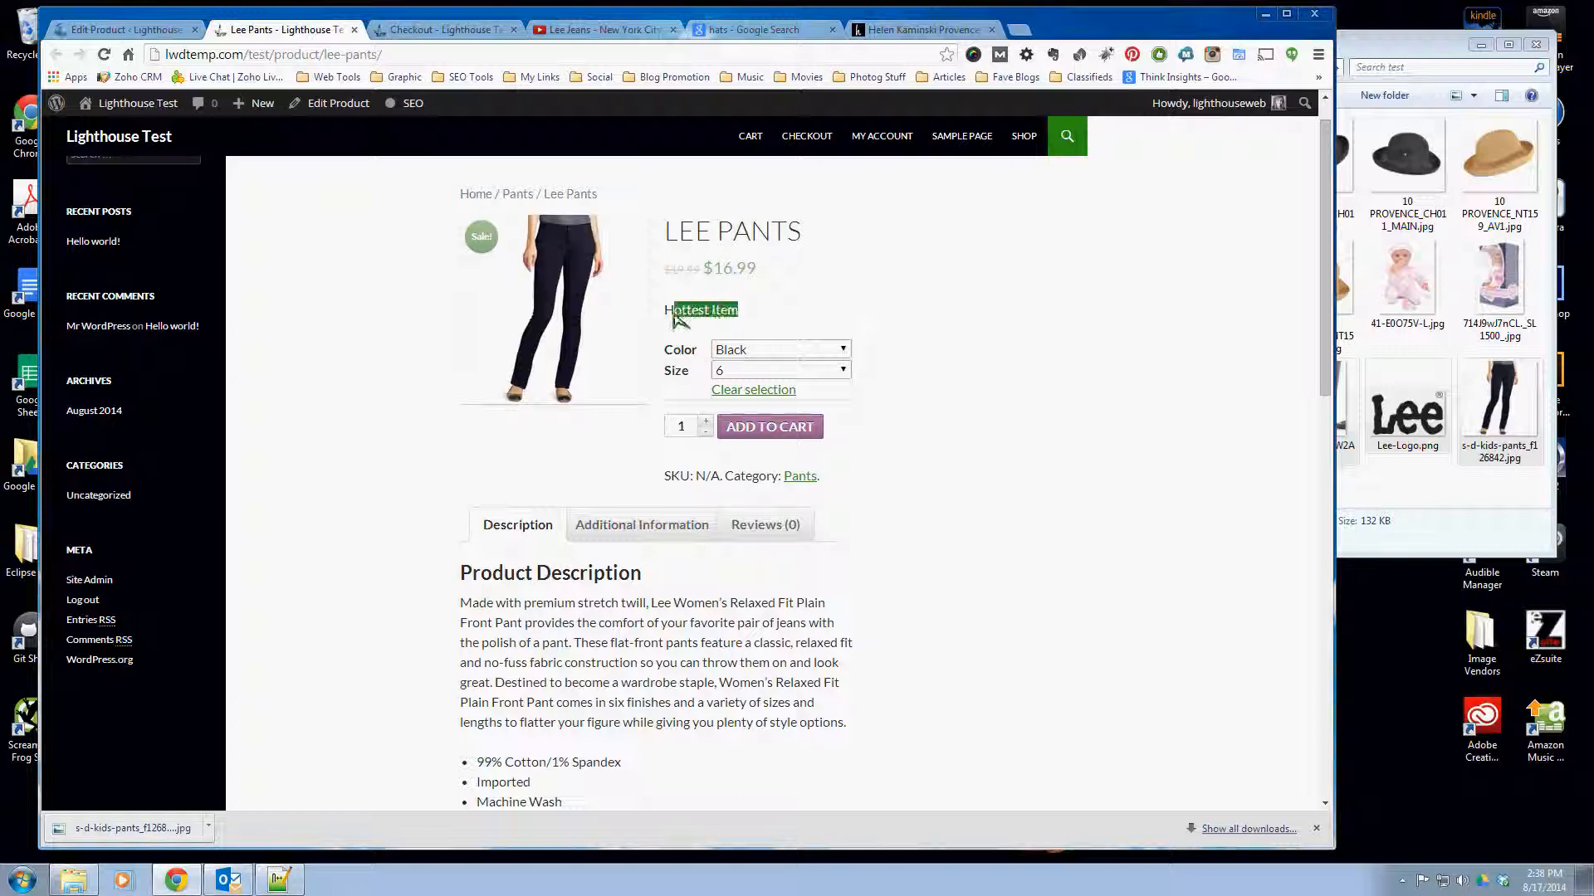
click(907, 355)
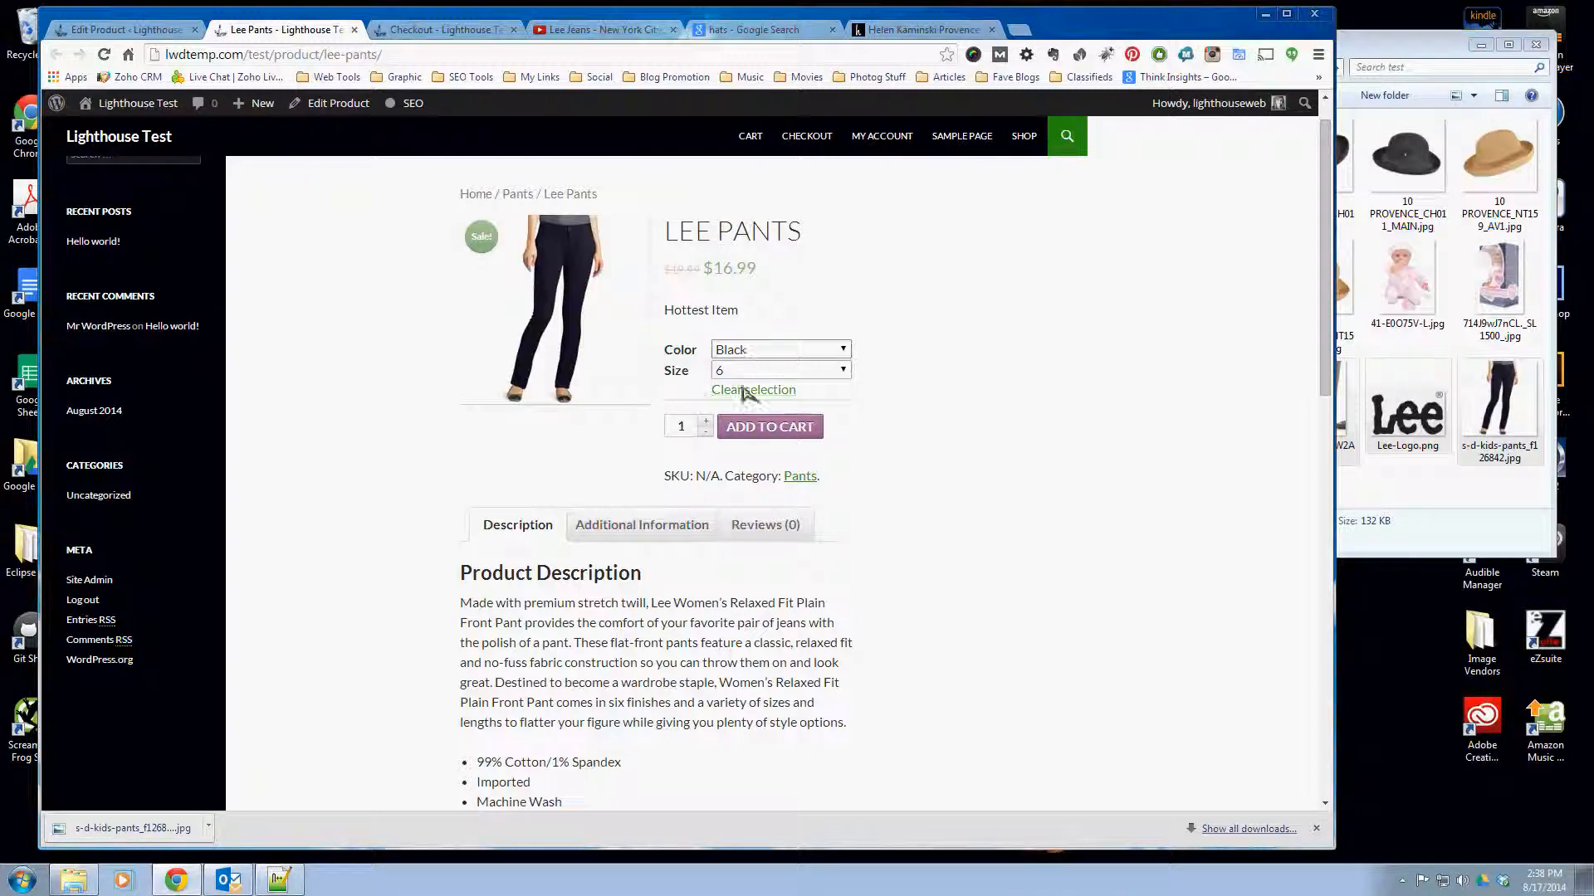
- Choose the color Tan with size 7 and then size 4 on the product page to check the variation's image and stock
click(747, 349)
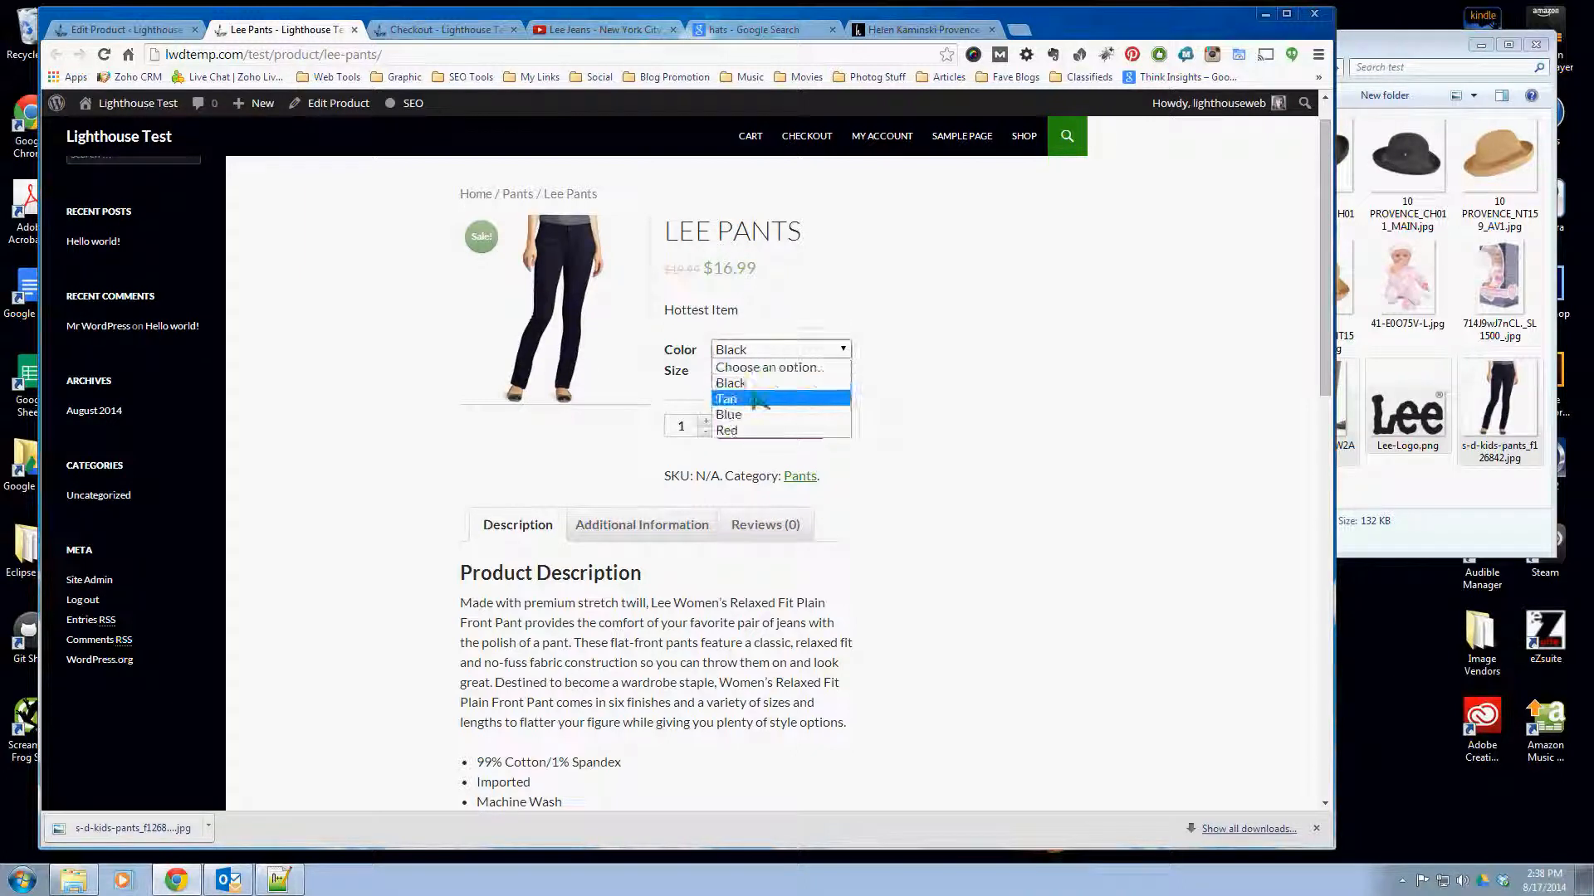
click(757, 399)
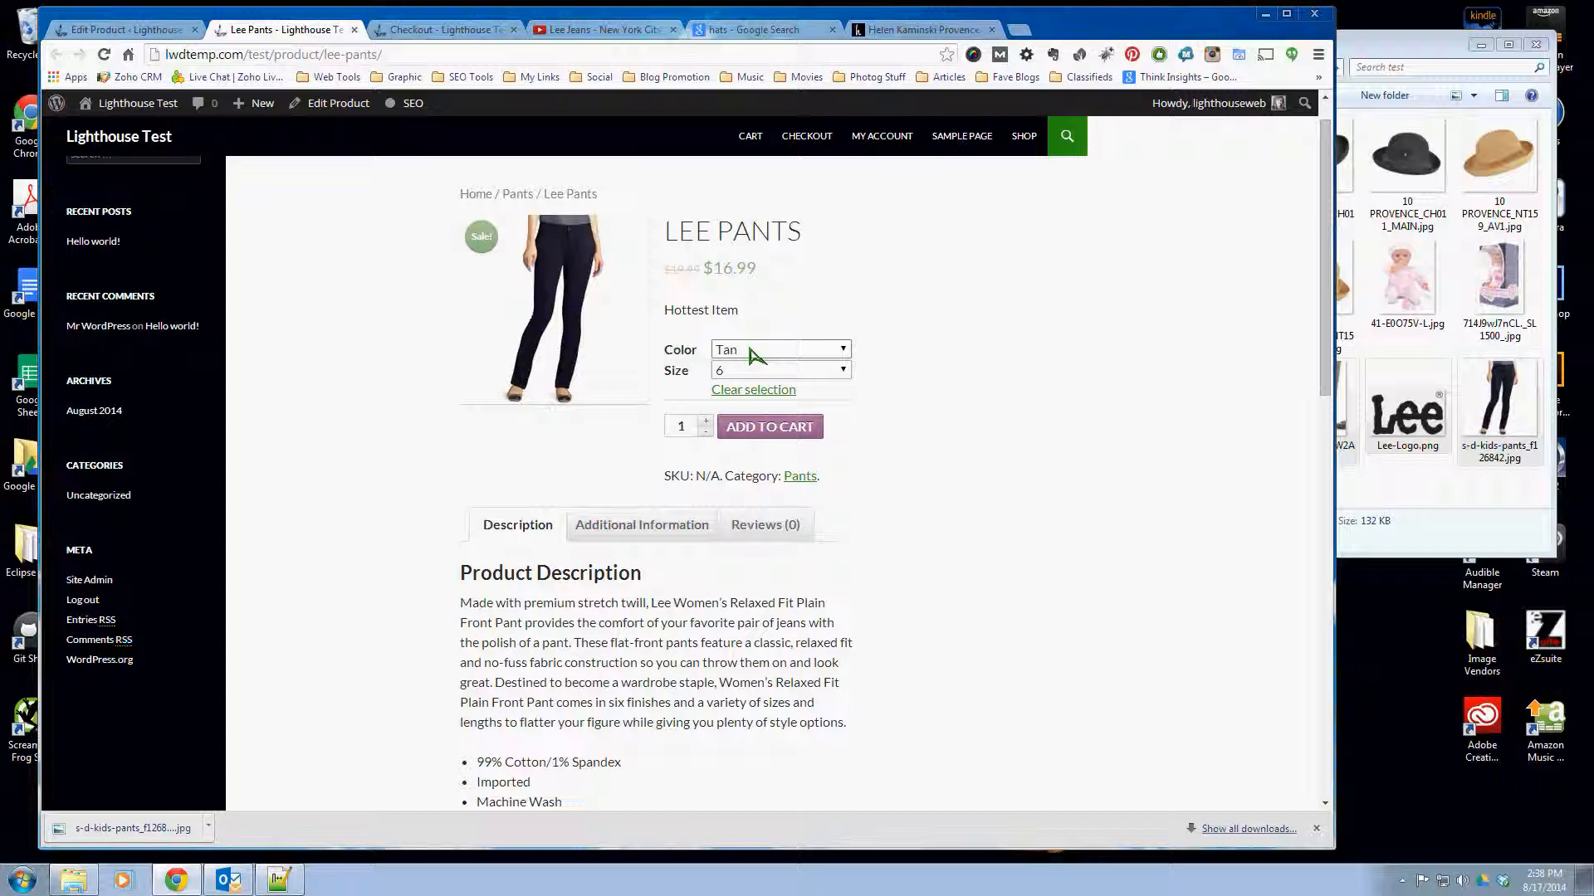
click(741, 370)
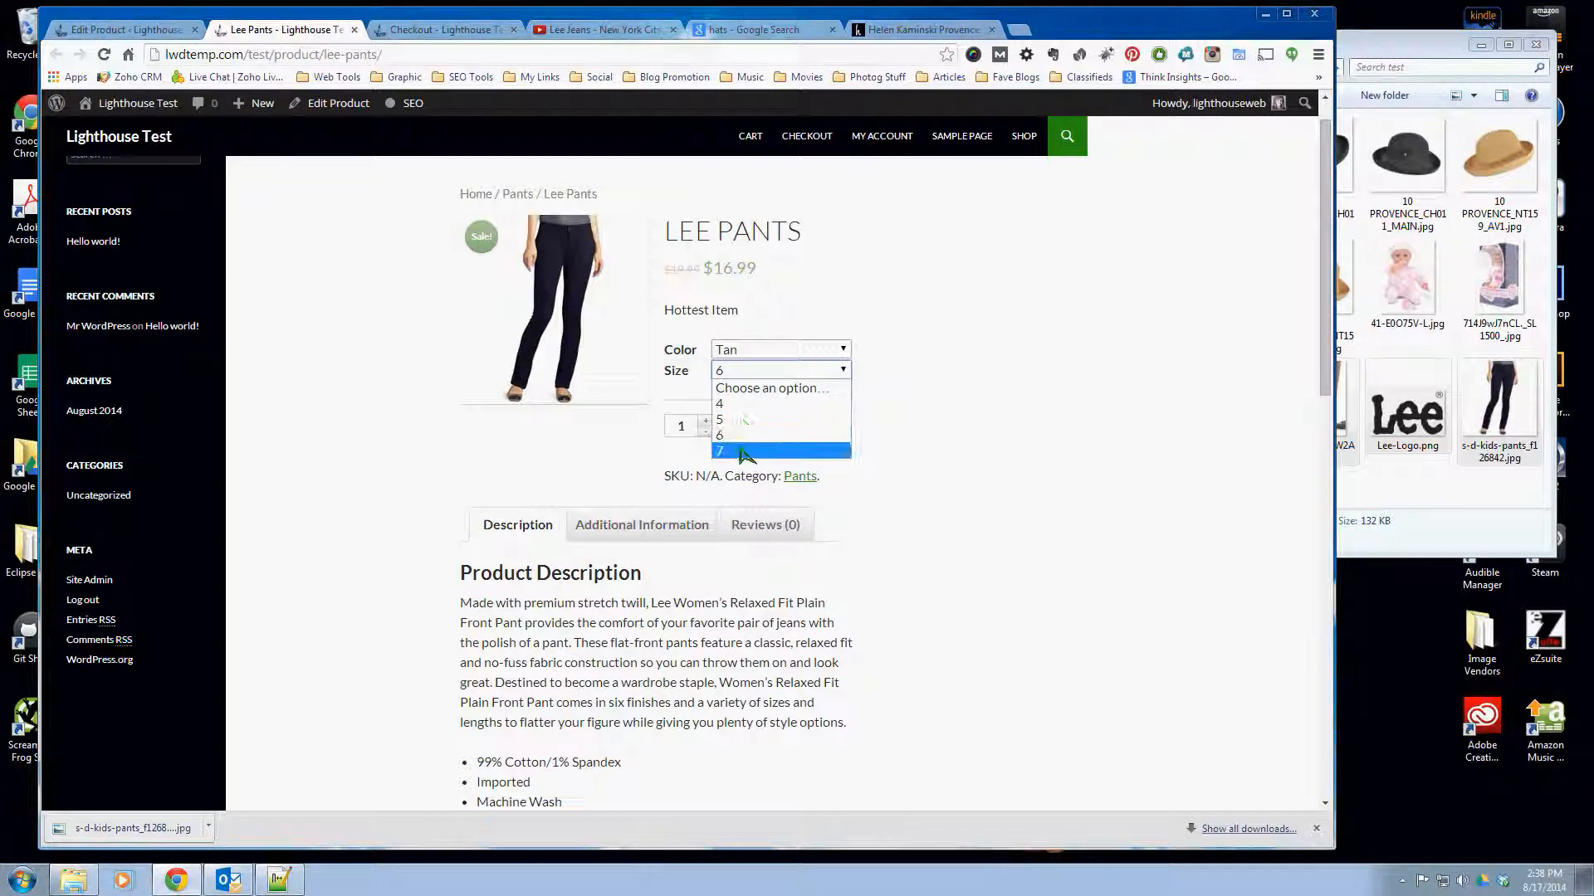
click(743, 450)
click(747, 371)
click(742, 403)
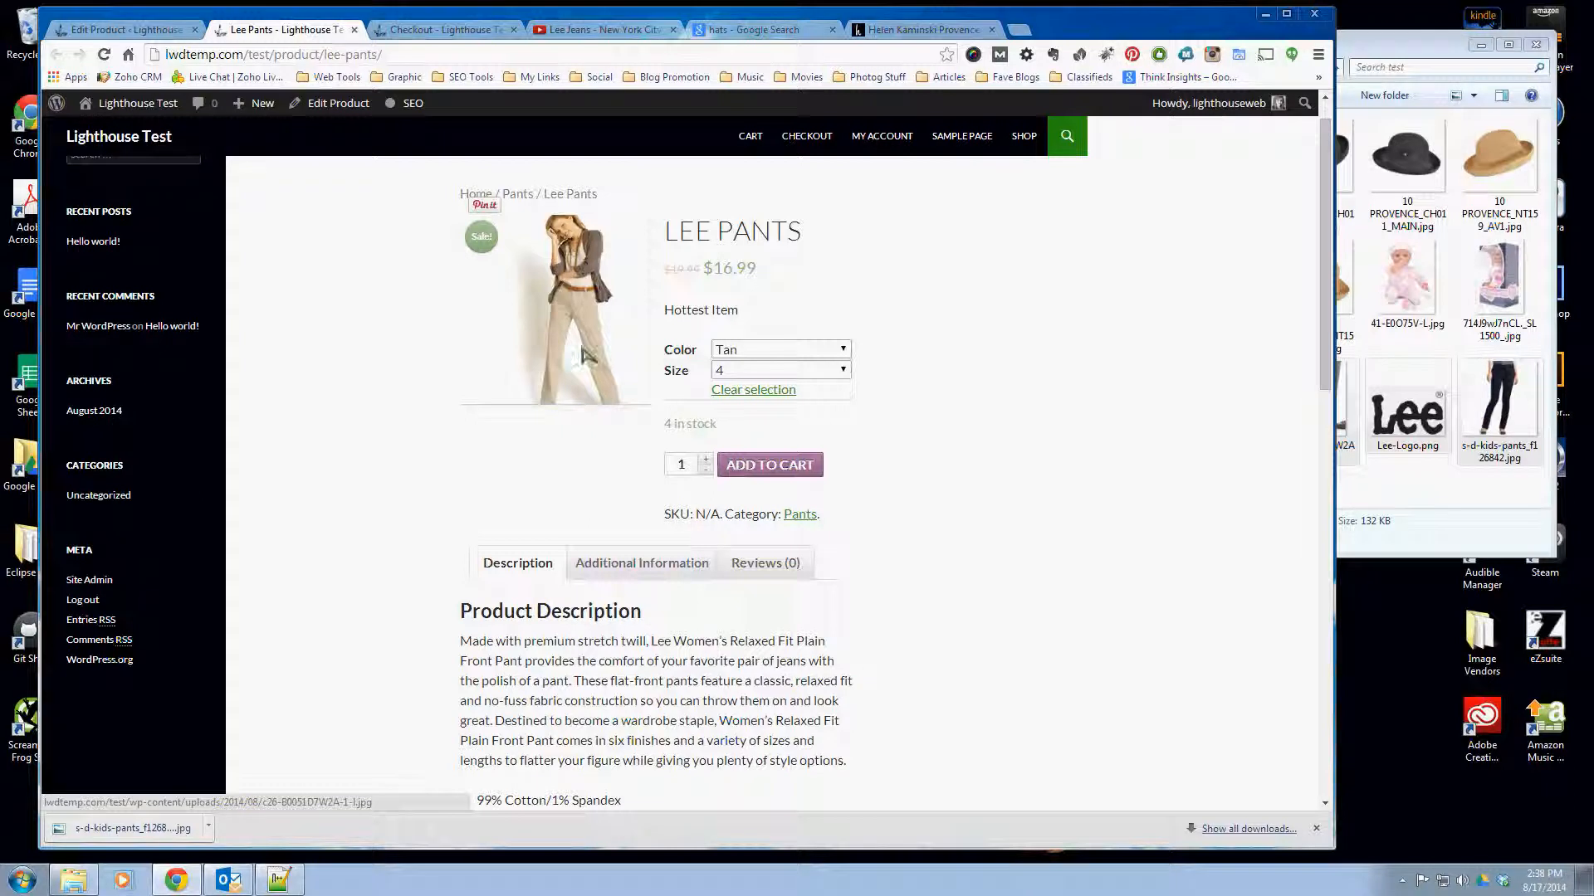
- Choose the color Blue and compare availability for sizes 4, 5 and 6, ending on size 6
click(731, 348)
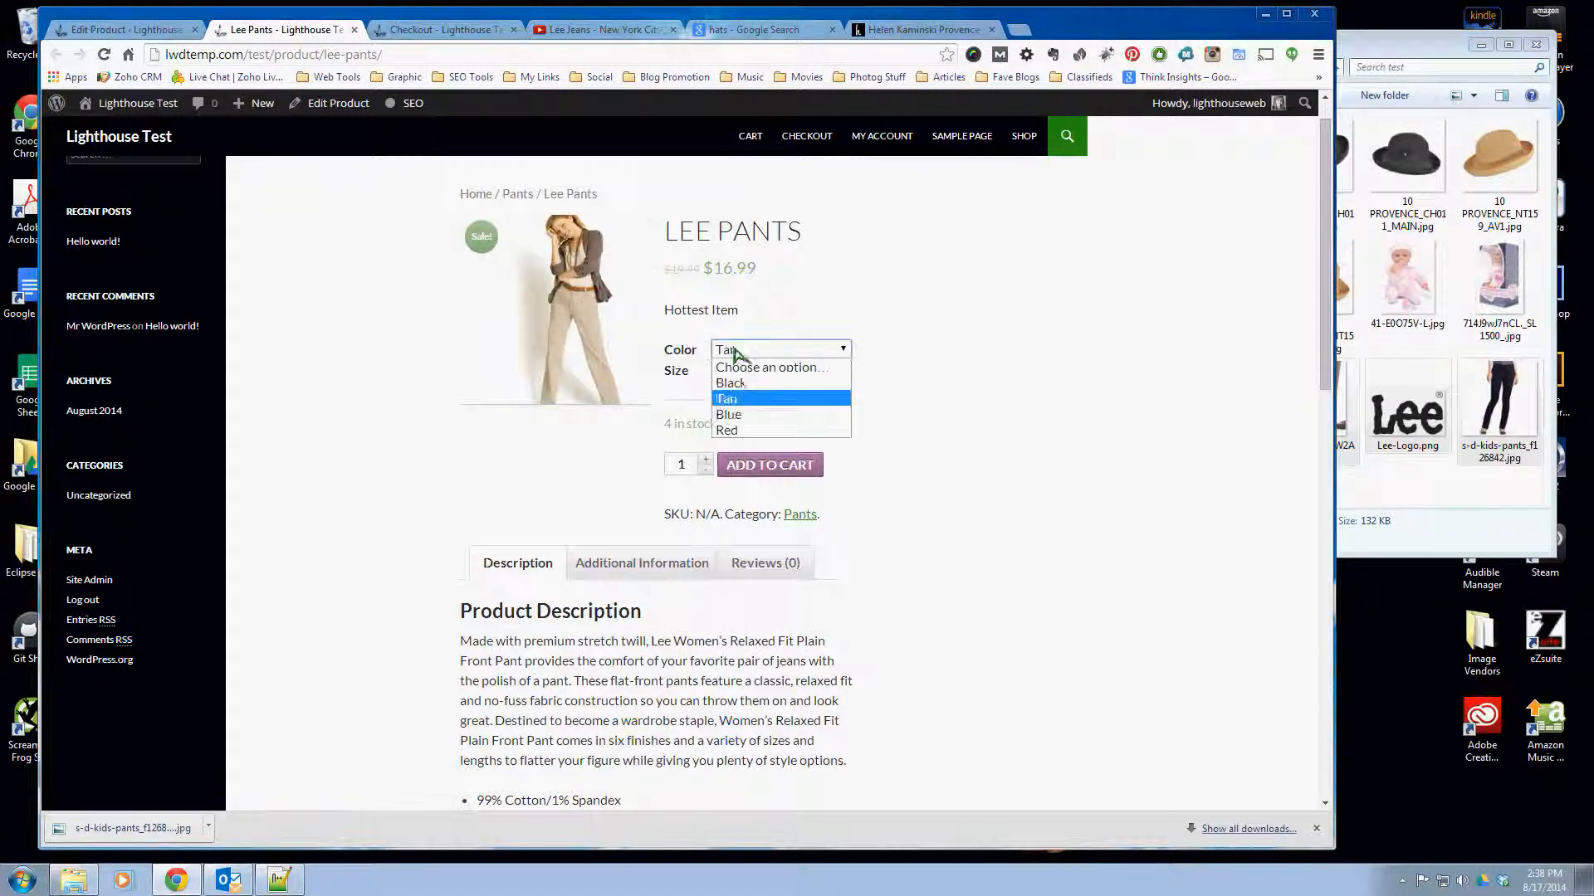
click(747, 420)
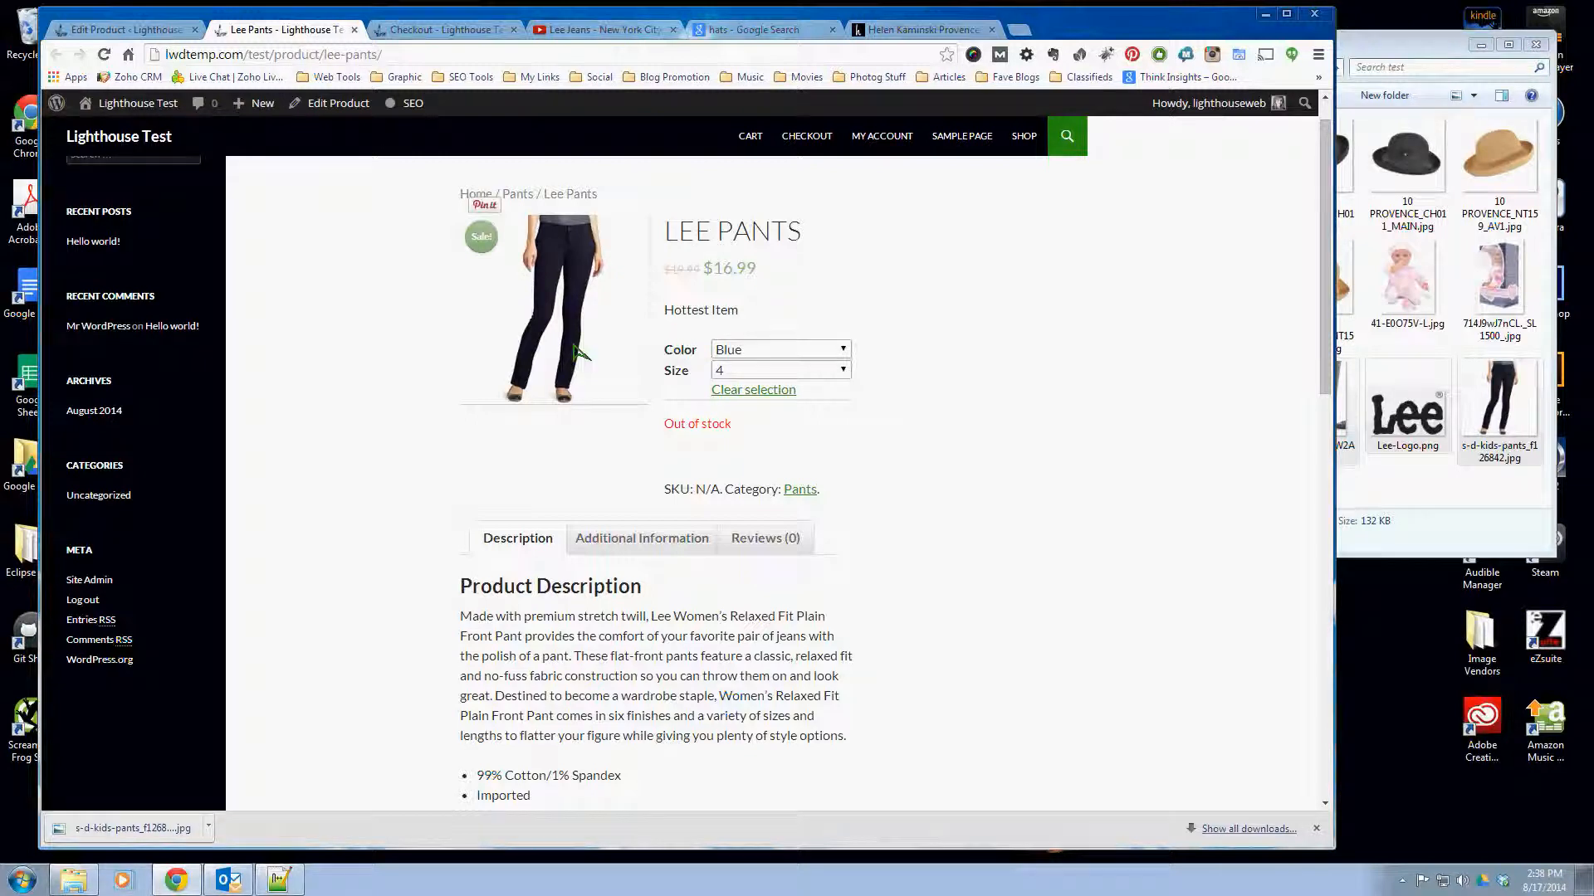
click(753, 372)
click(729, 419)
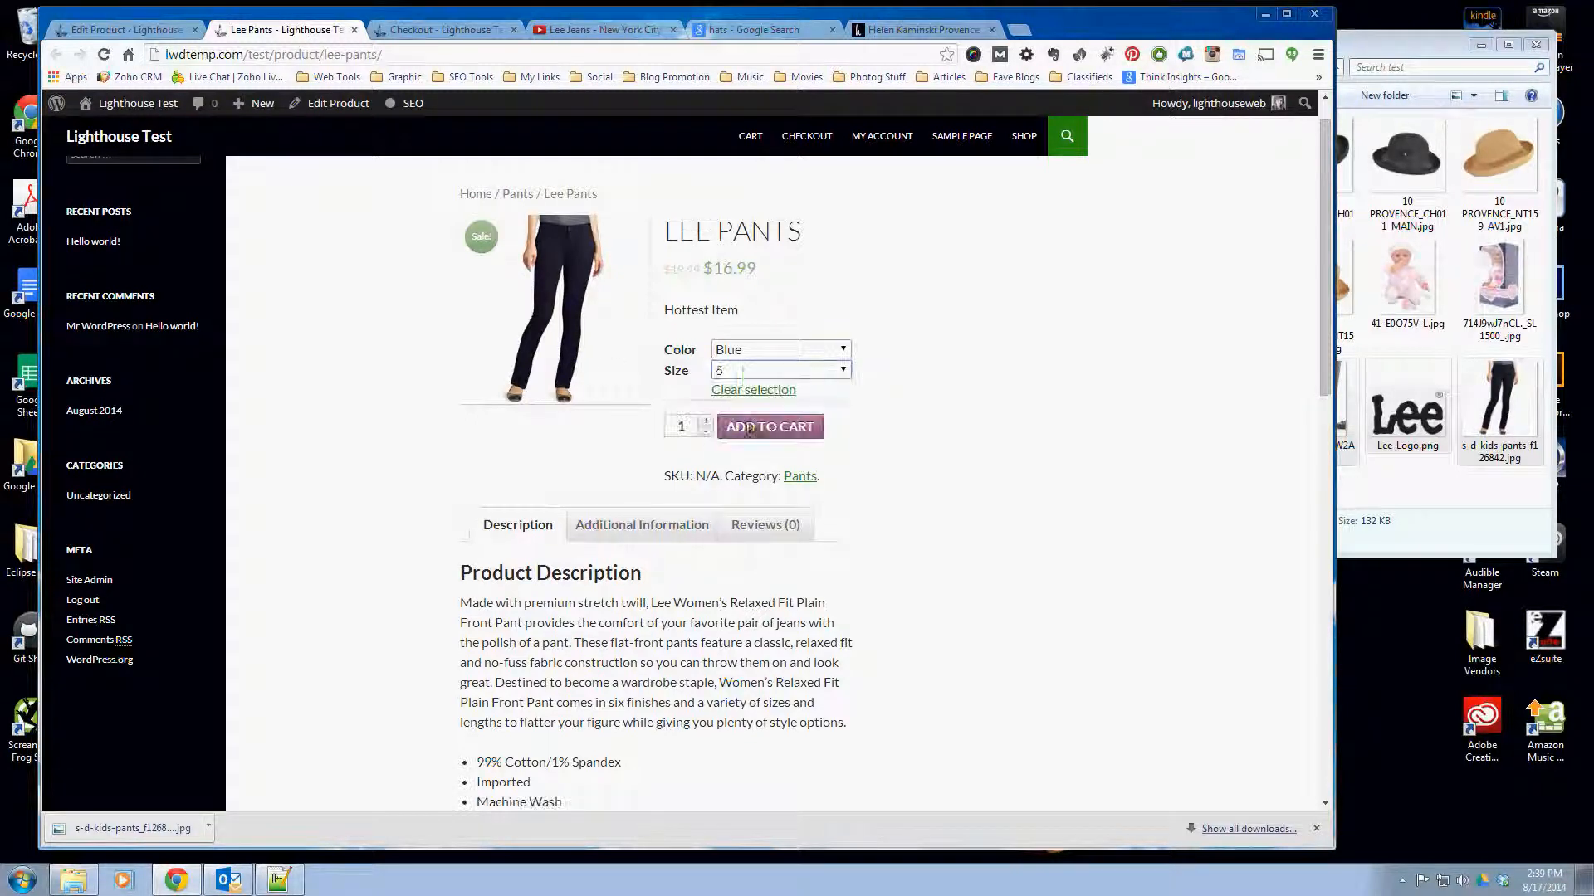
click(731, 373)
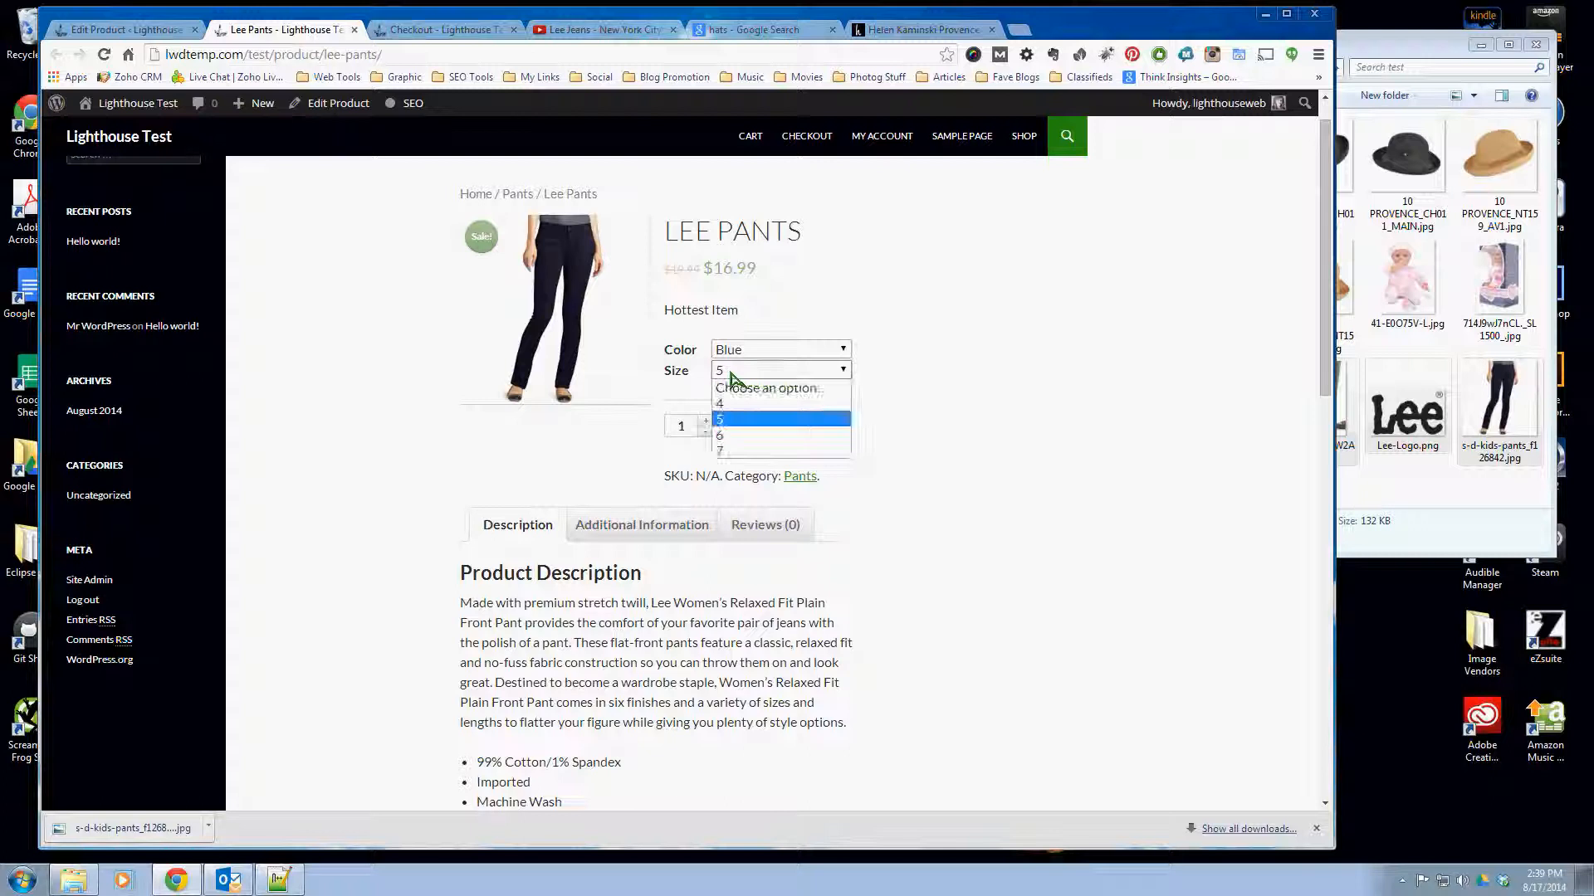
click(737, 403)
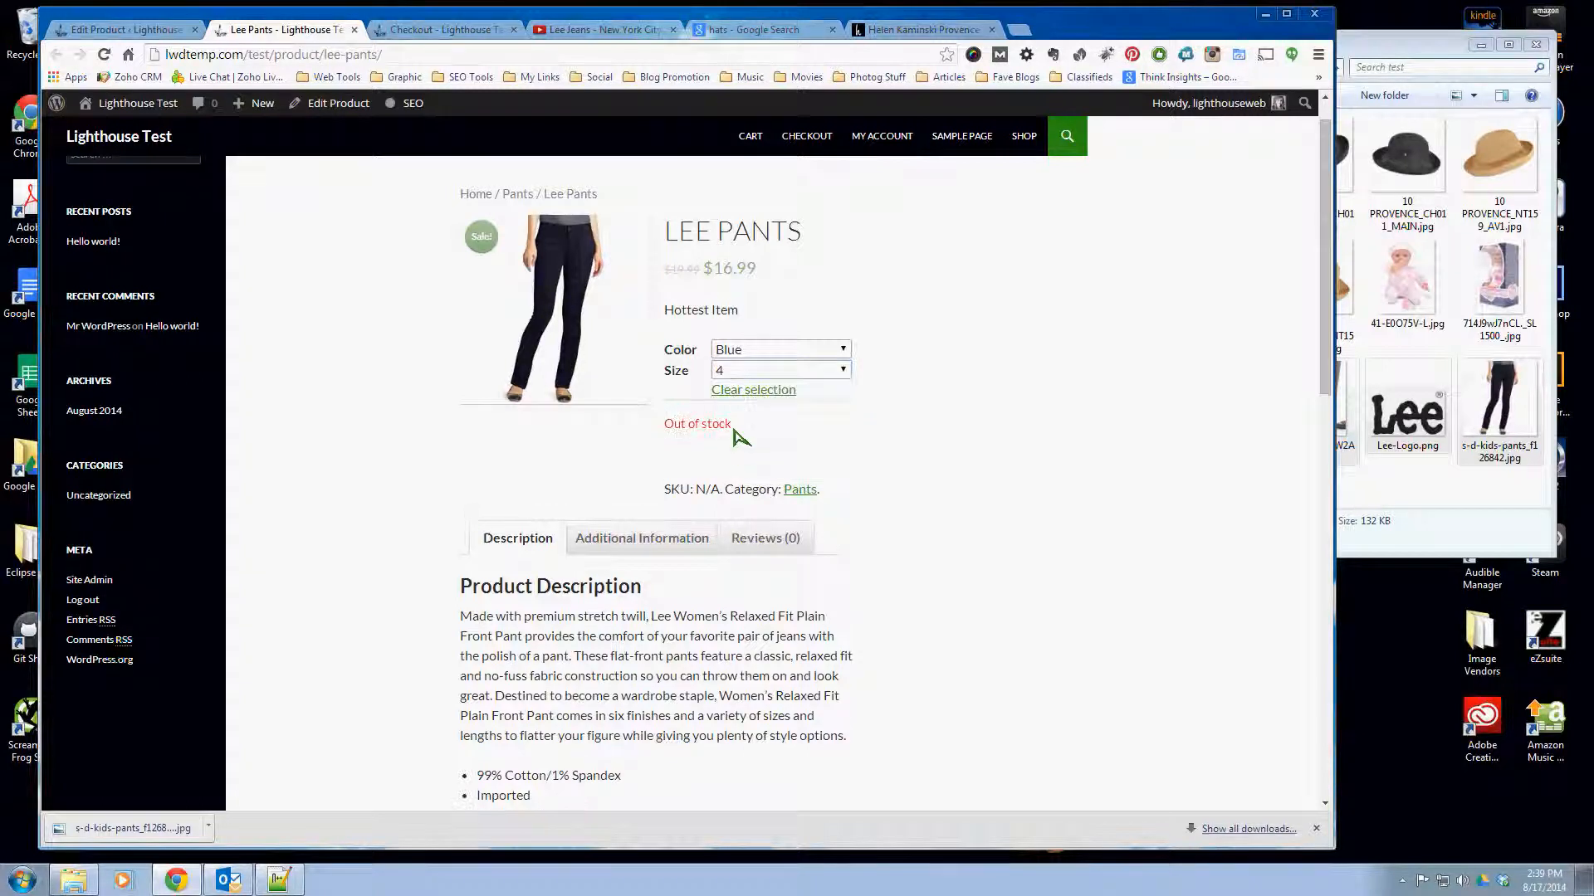
drag(734, 430, 665, 434)
click(833, 436)
click(774, 373)
click(764, 437)
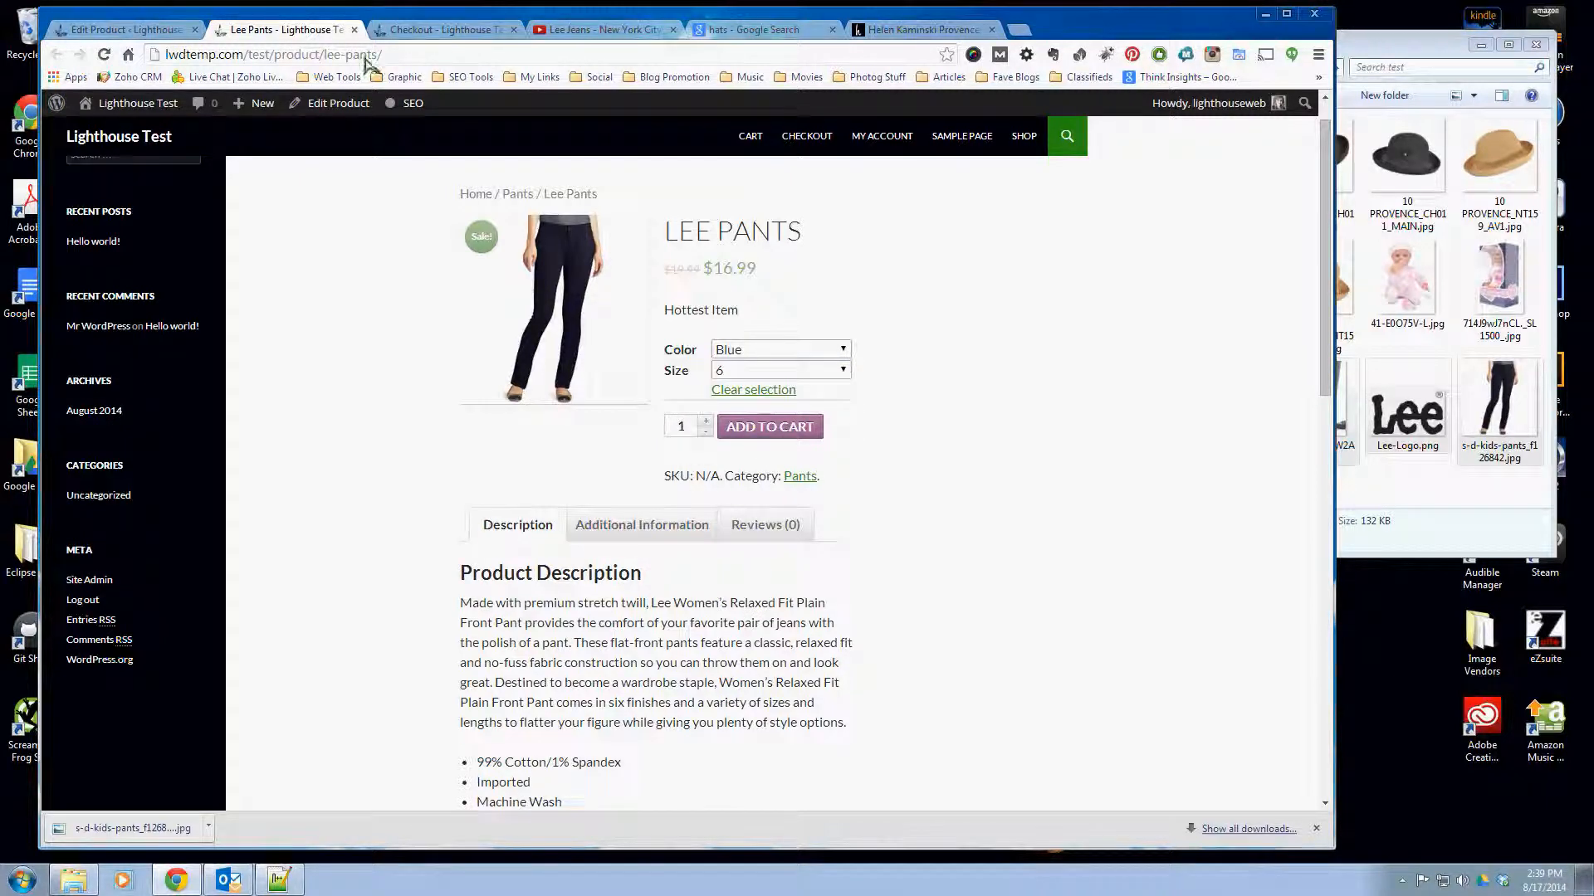
- Return to editing the product, show its variations, and check the selected color and size on the product page
click(153, 33)
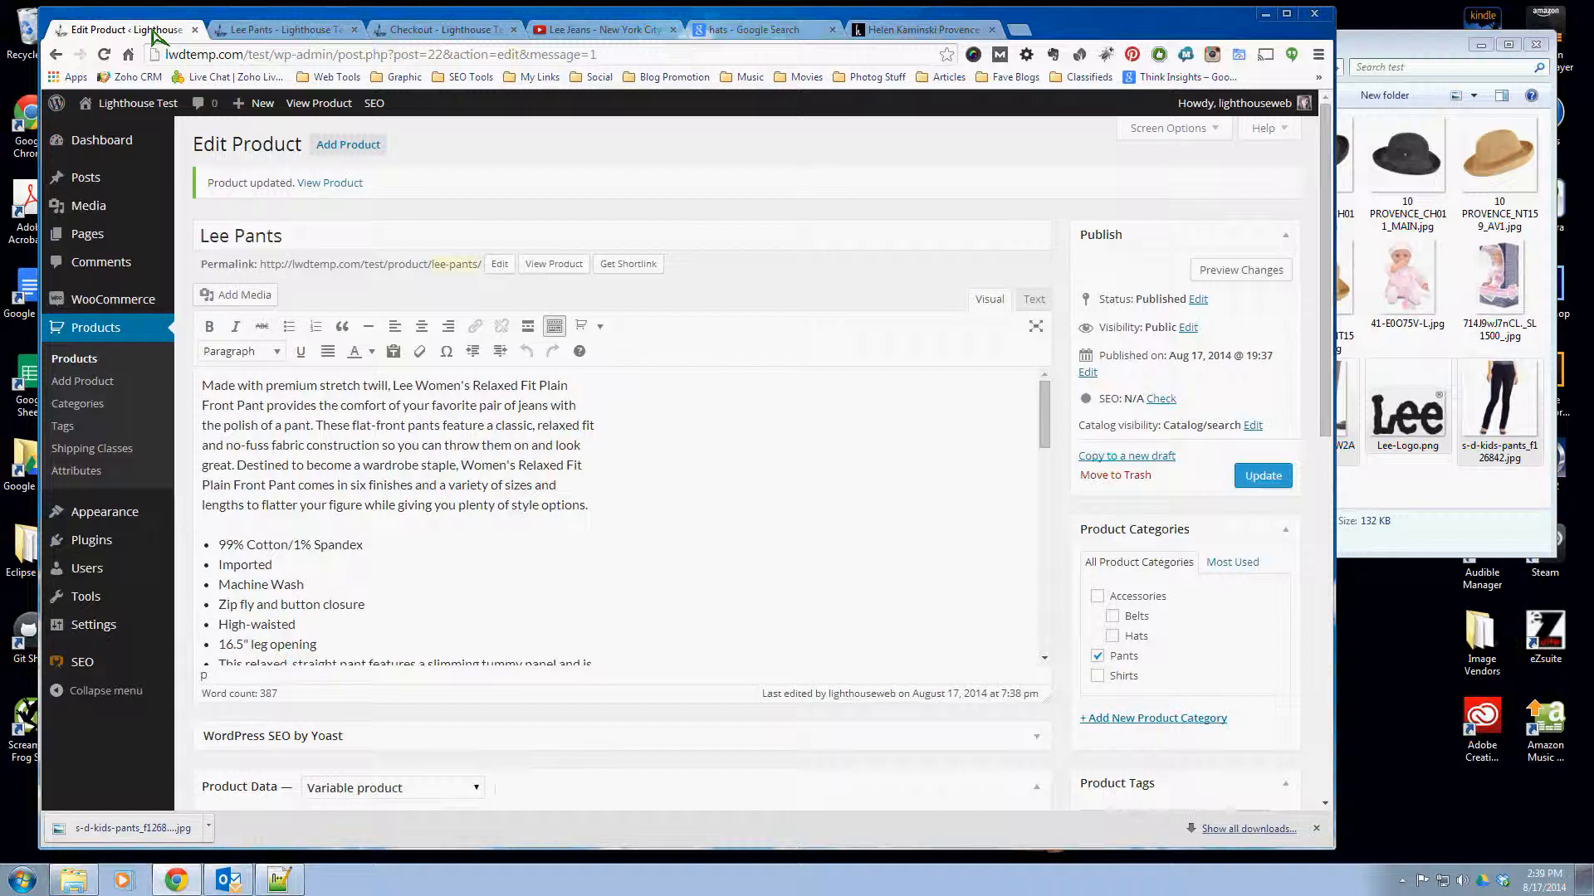
scroll(946, 772, down, 4)
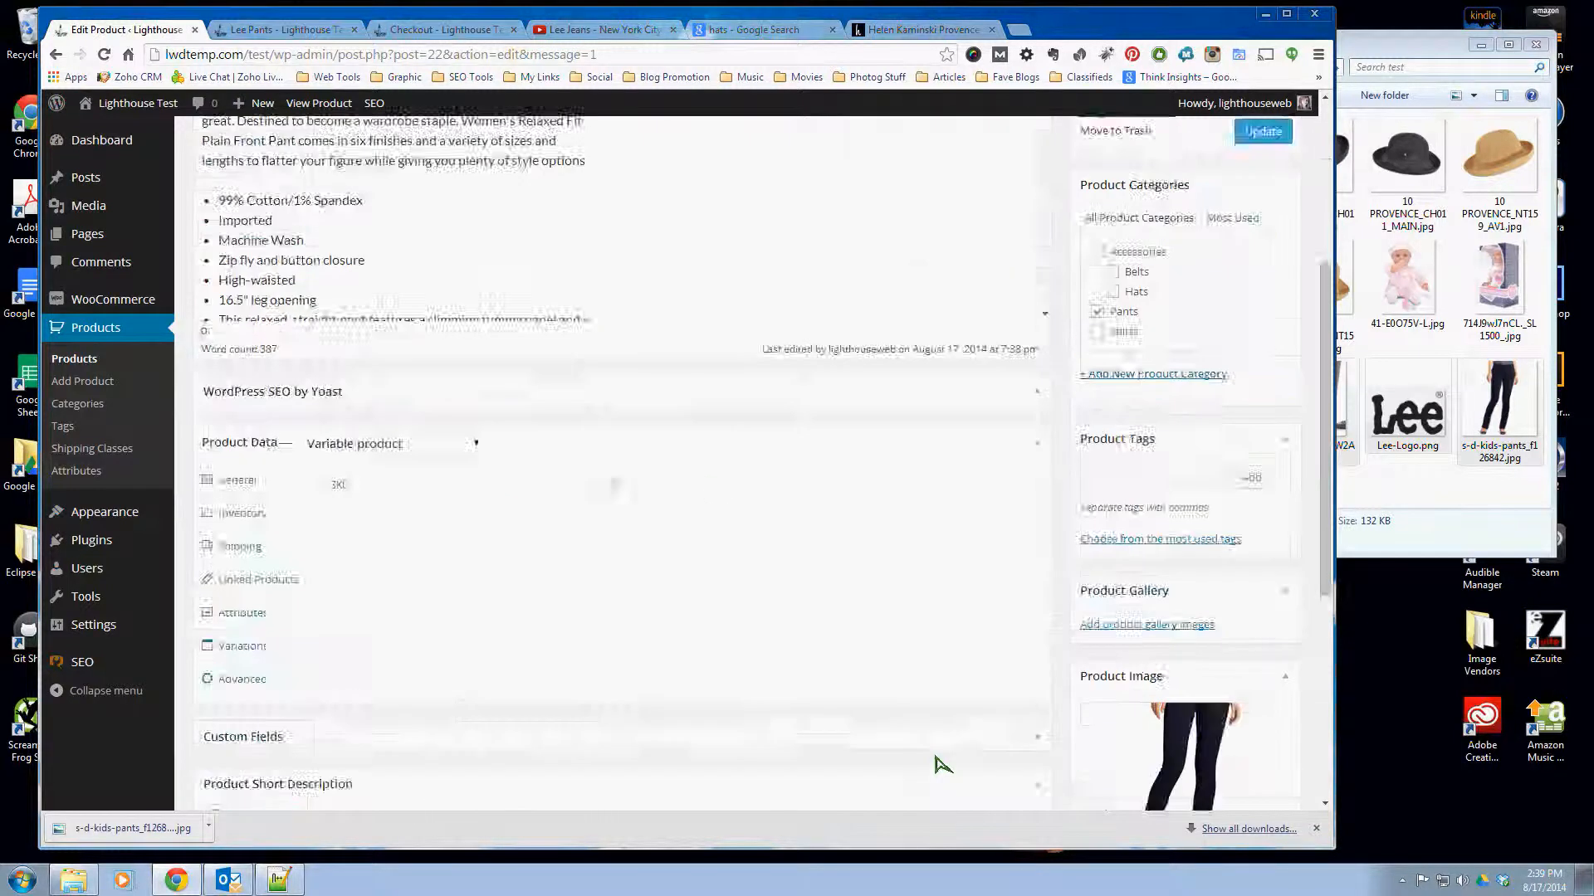
scroll(946, 747, down, 5)
scroll(953, 733, up, 4)
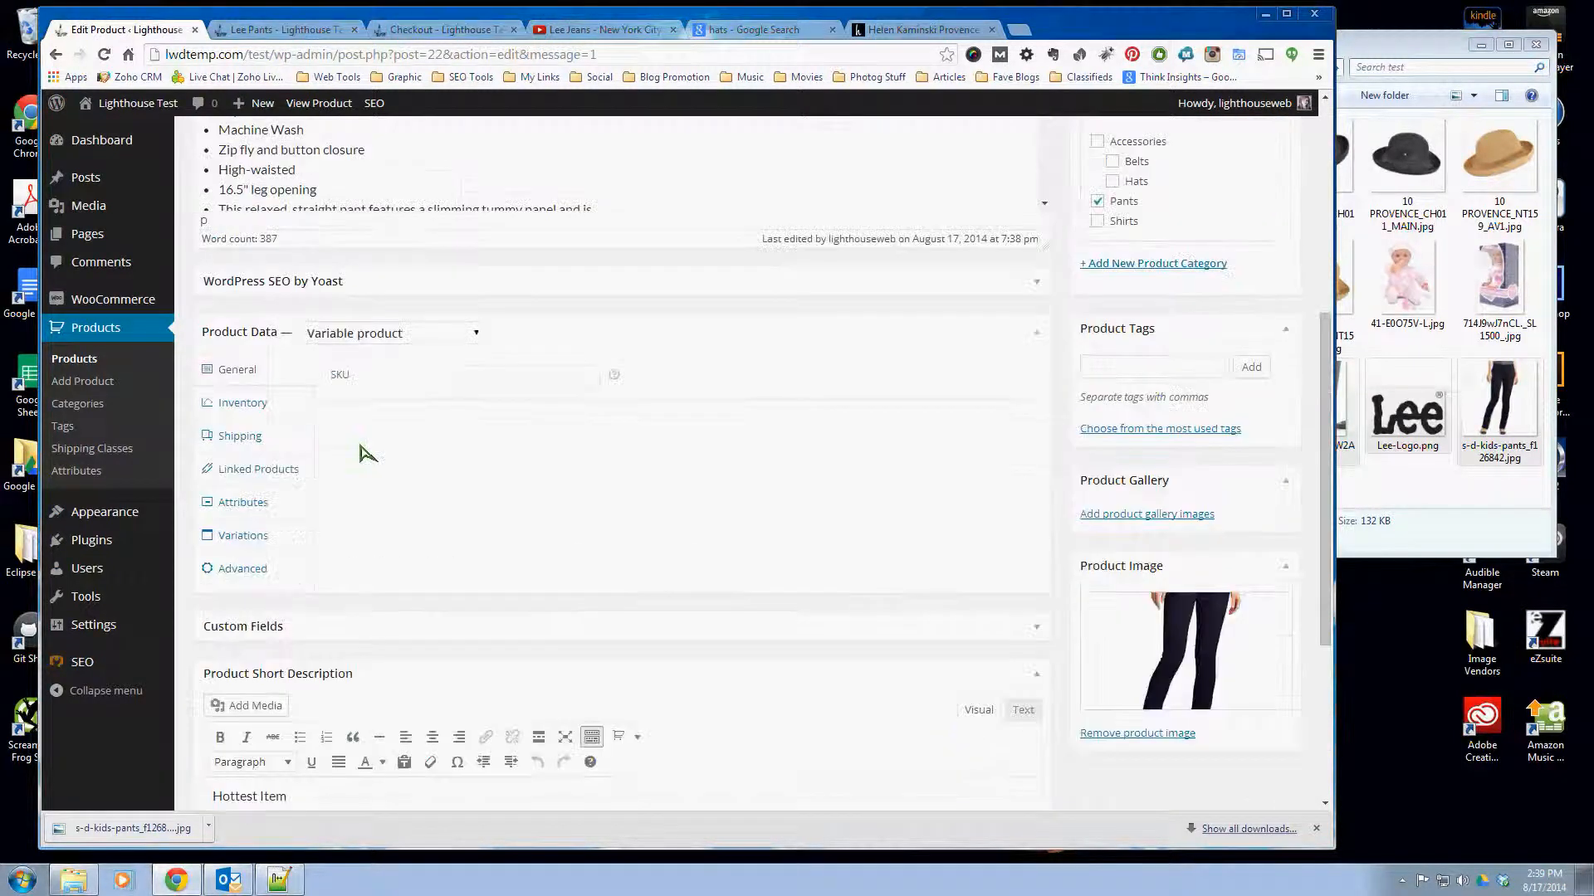
click(241, 536)
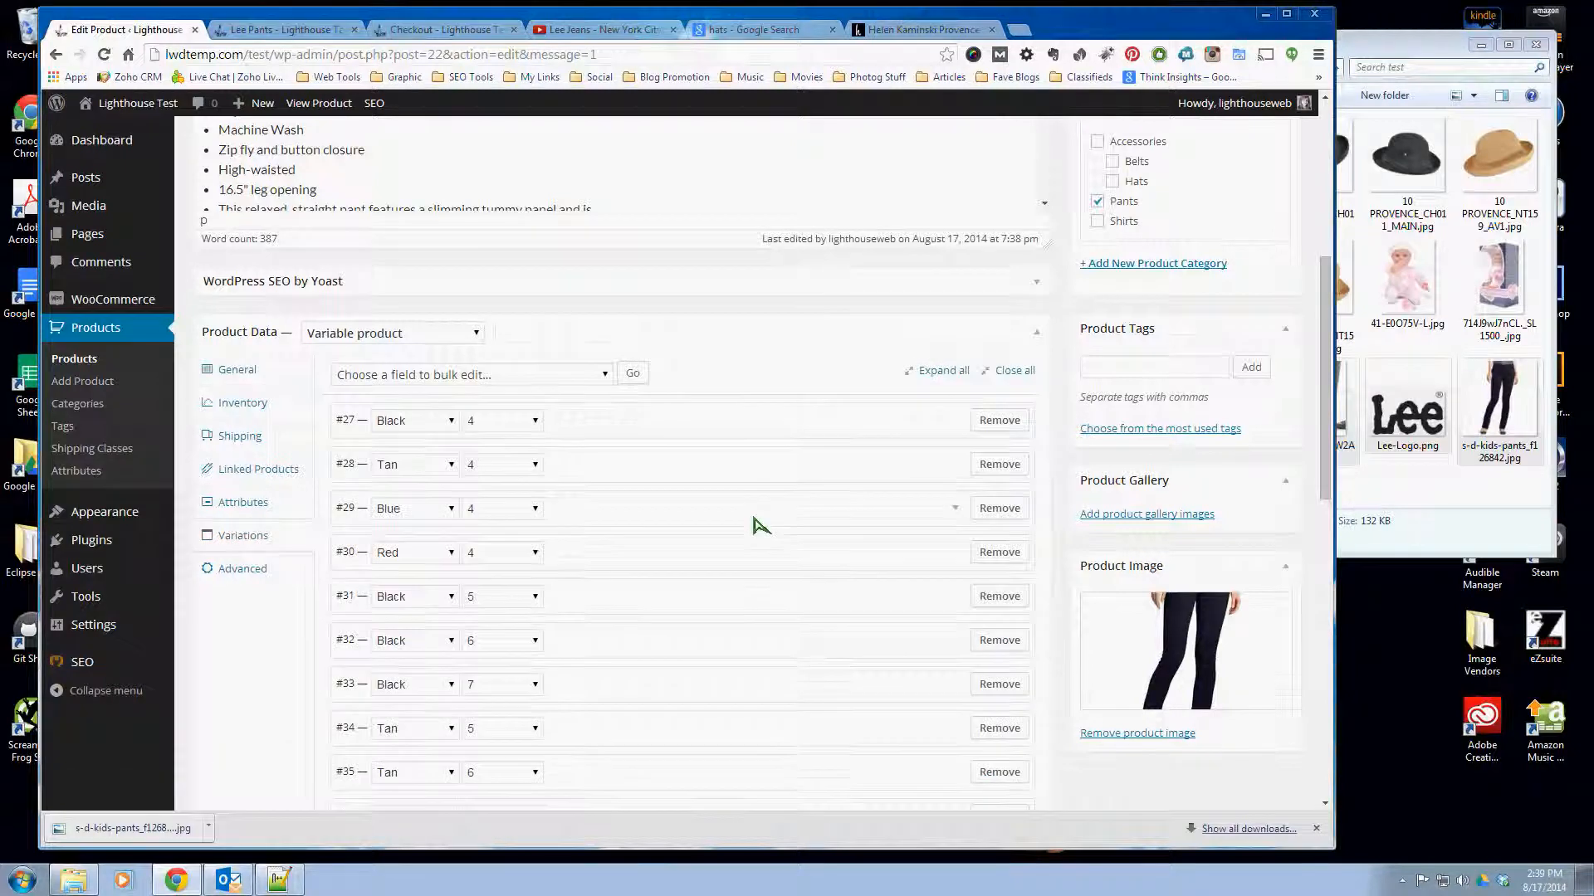
scroll(758, 523, down, 1)
scroll(757, 523, down, 1)
click(241, 24)
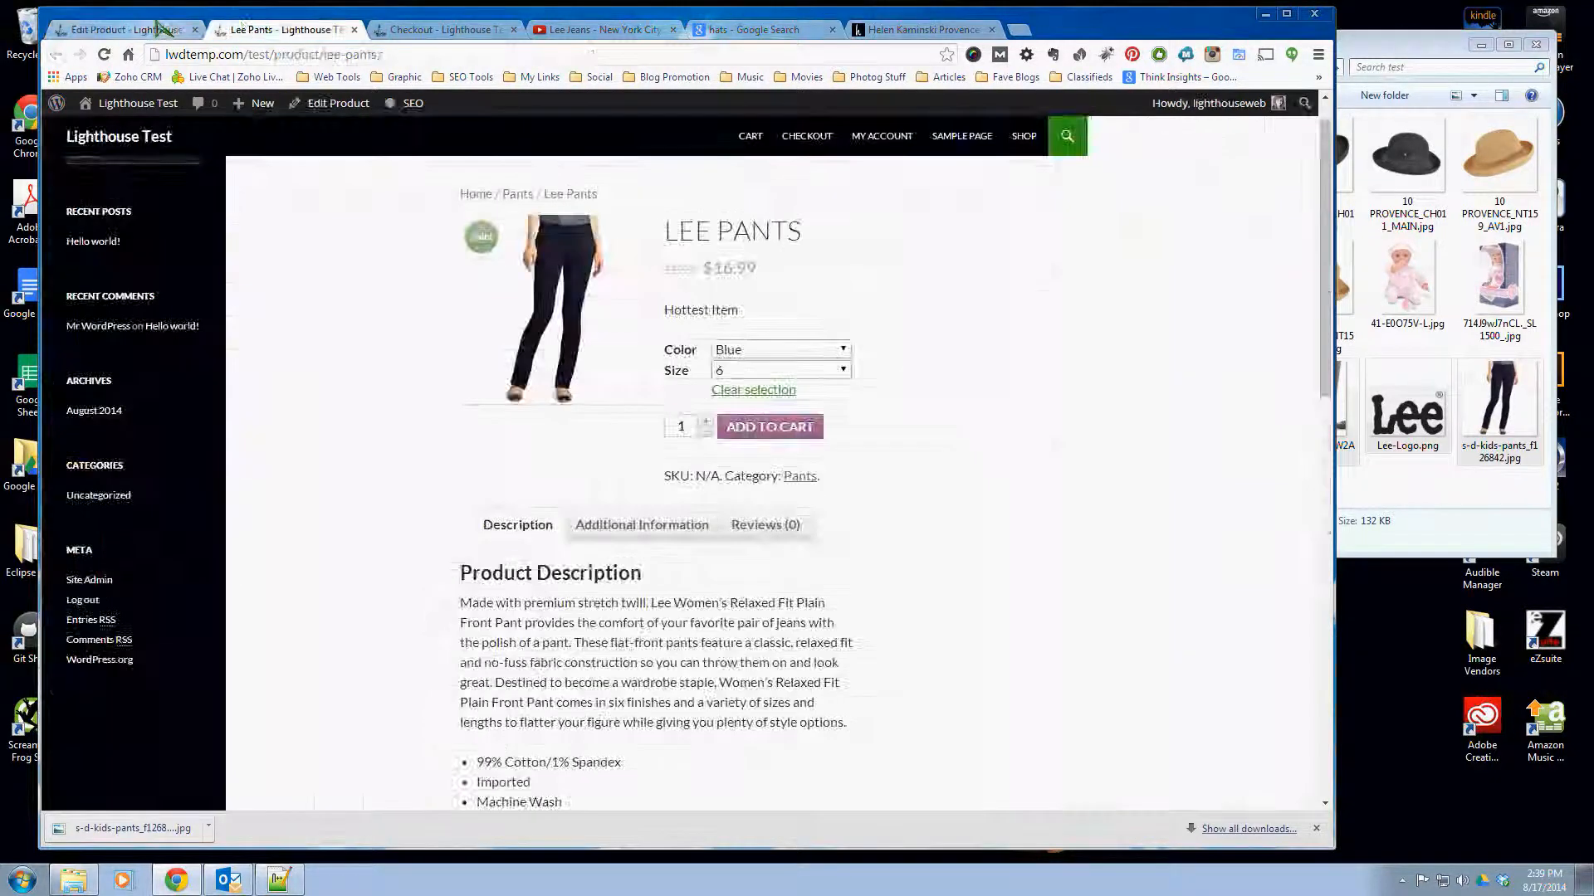
click(157, 26)
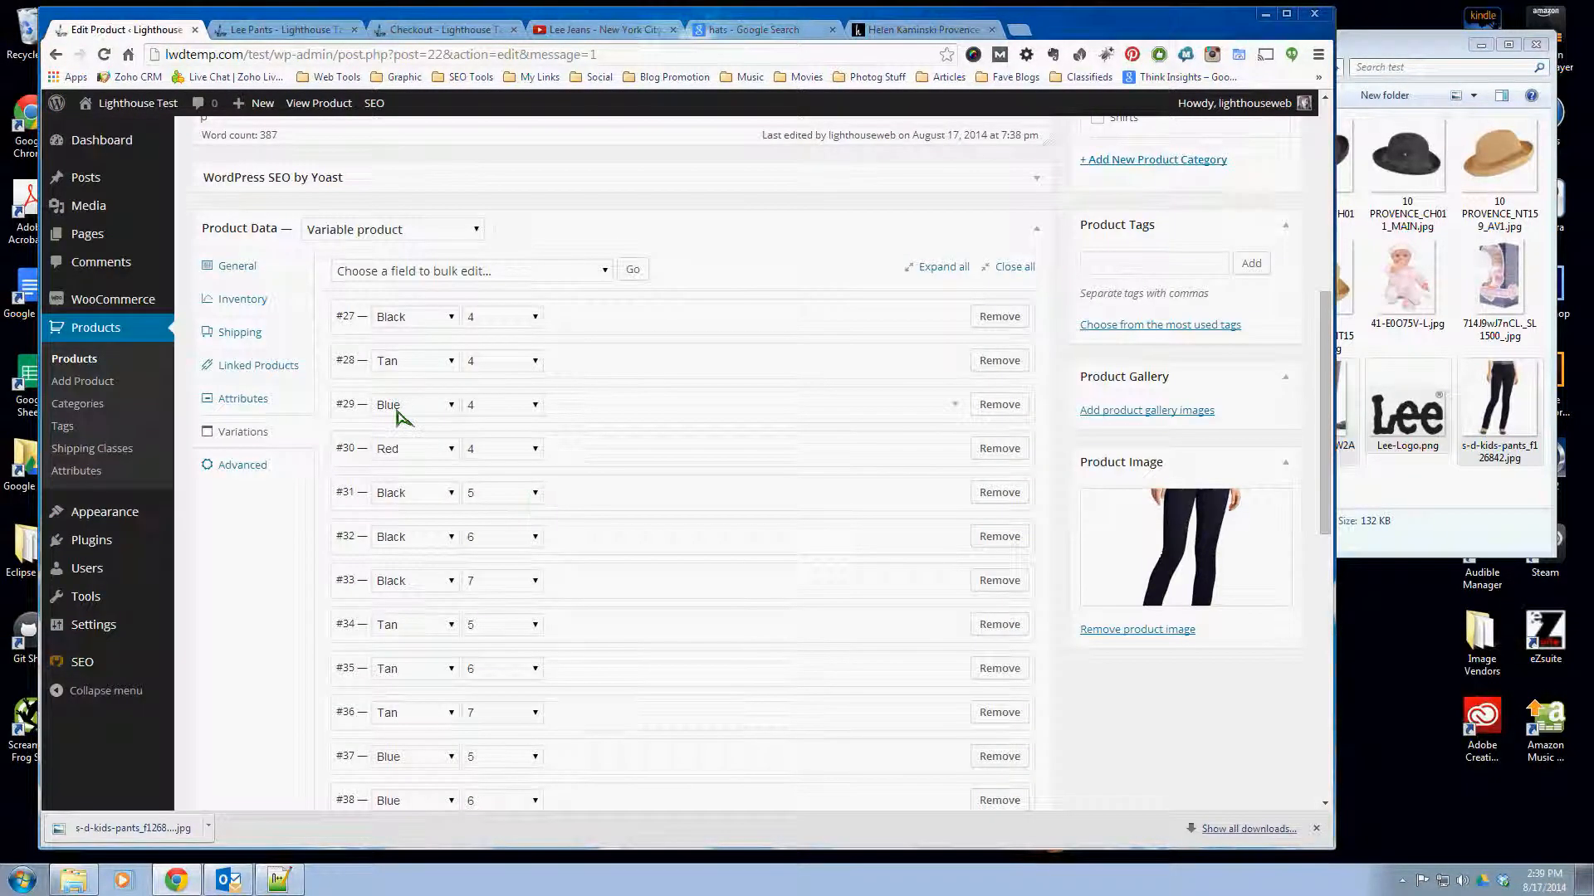
- Set the stock quantity of the Blue, size 6 variation to 0 and update the product
scroll(397, 415, down, 1)
scroll(415, 421, down, 3)
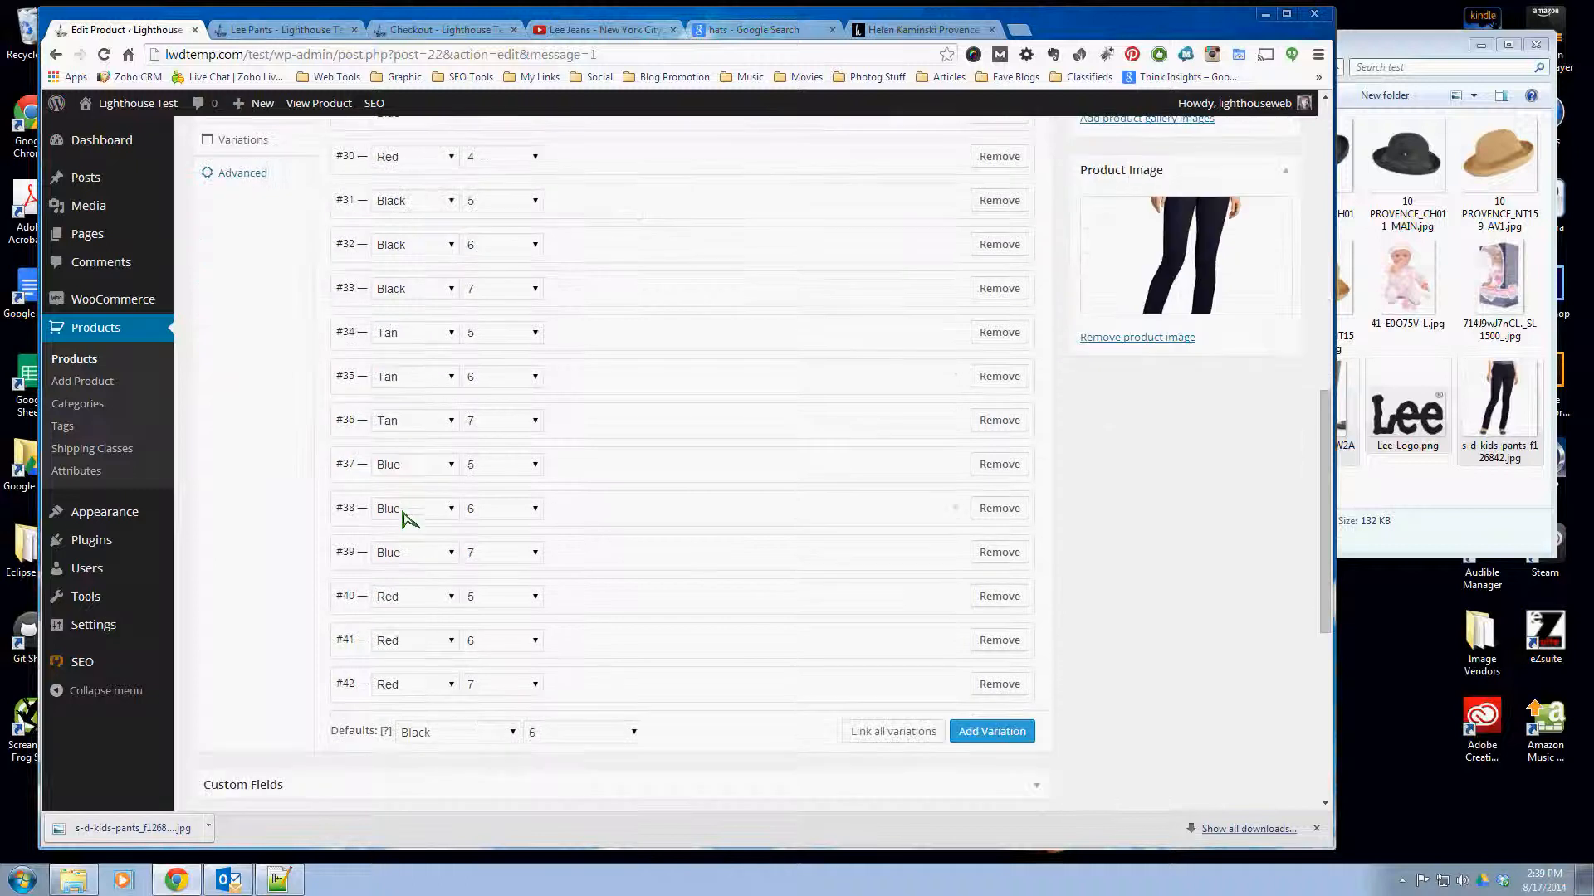
click(640, 520)
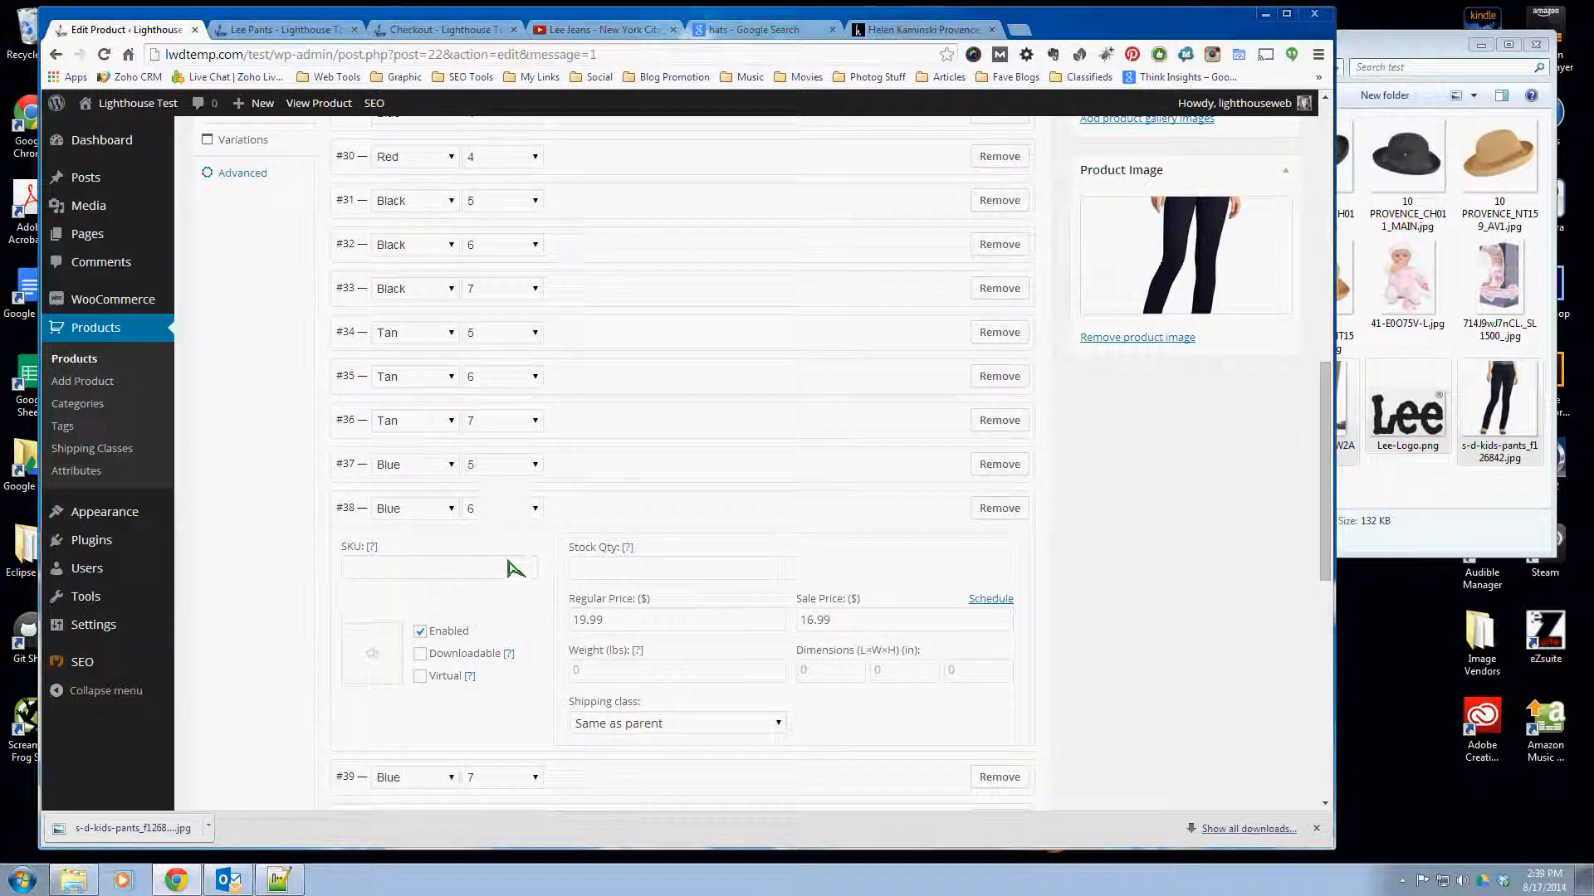
click(678, 569)
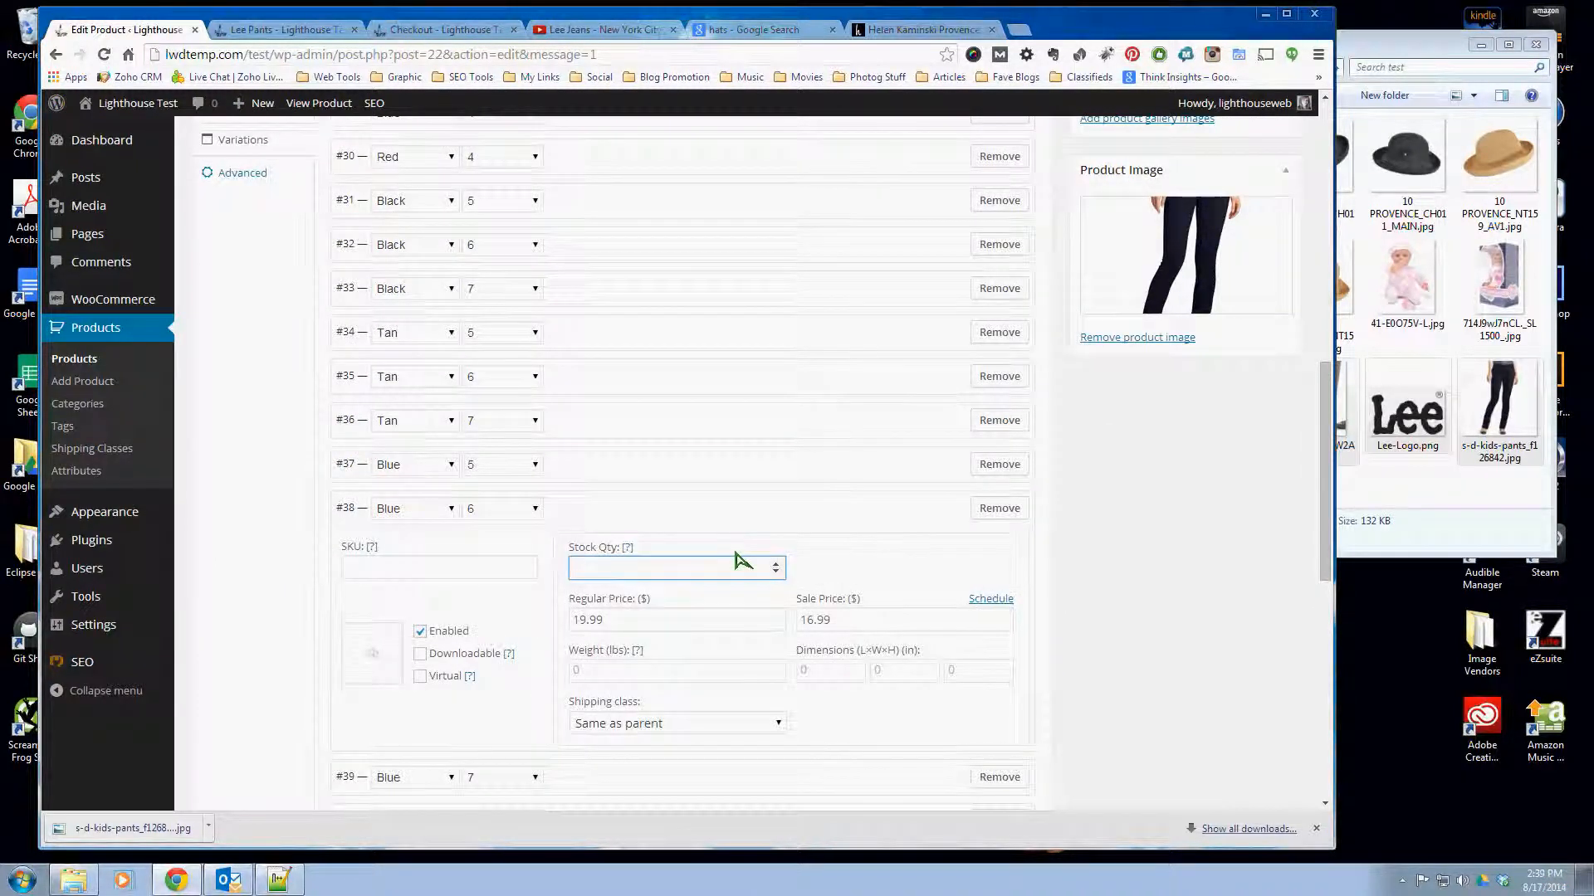
scroll(1054, 576, up, 7)
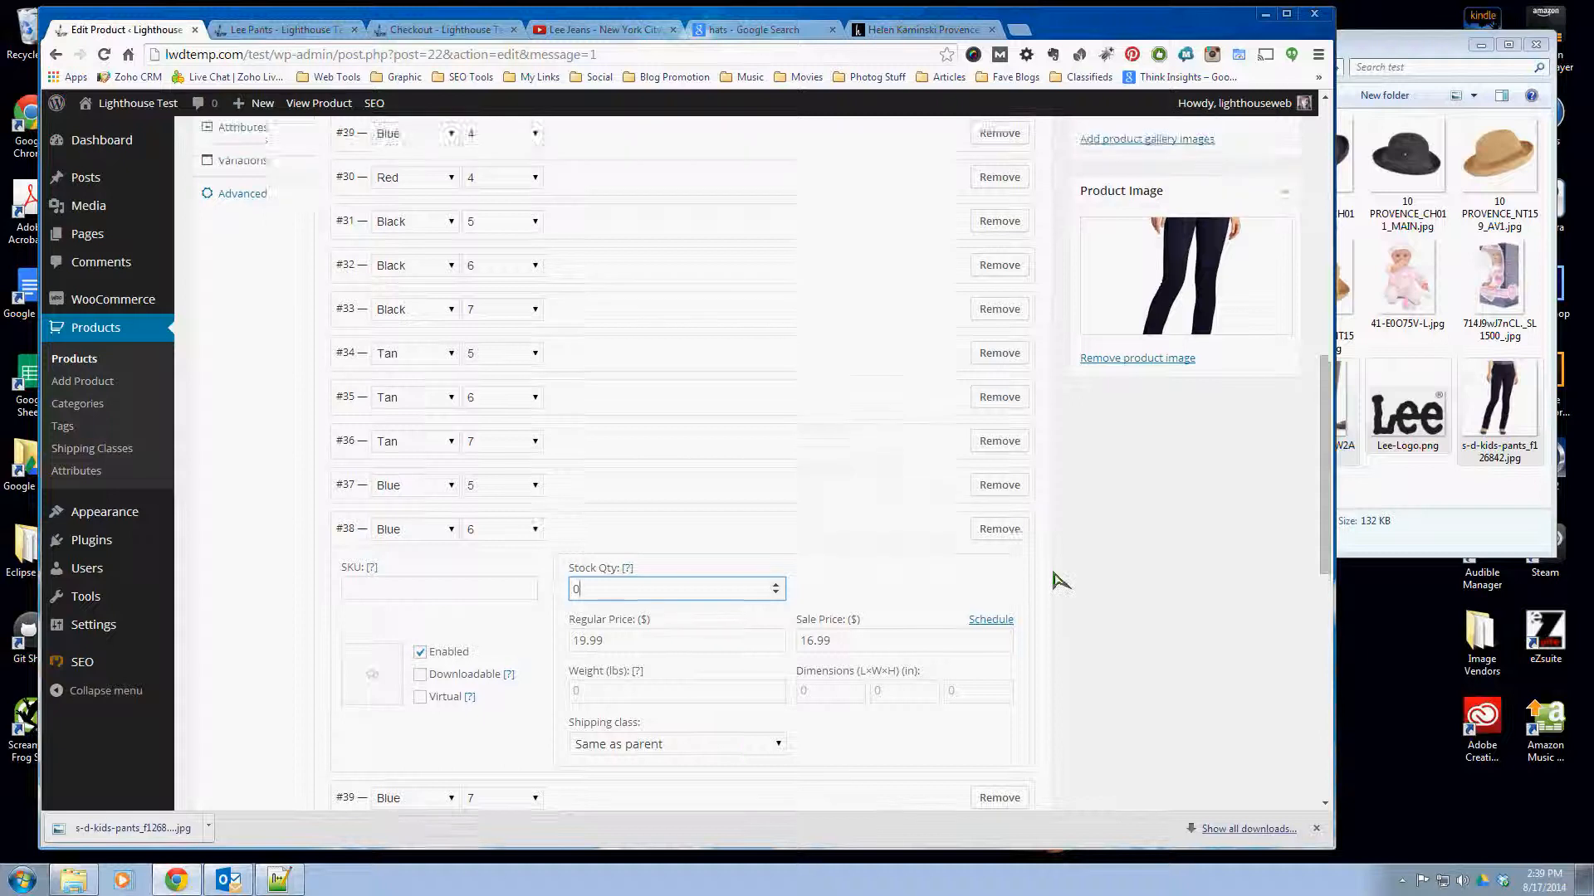
click(1263, 187)
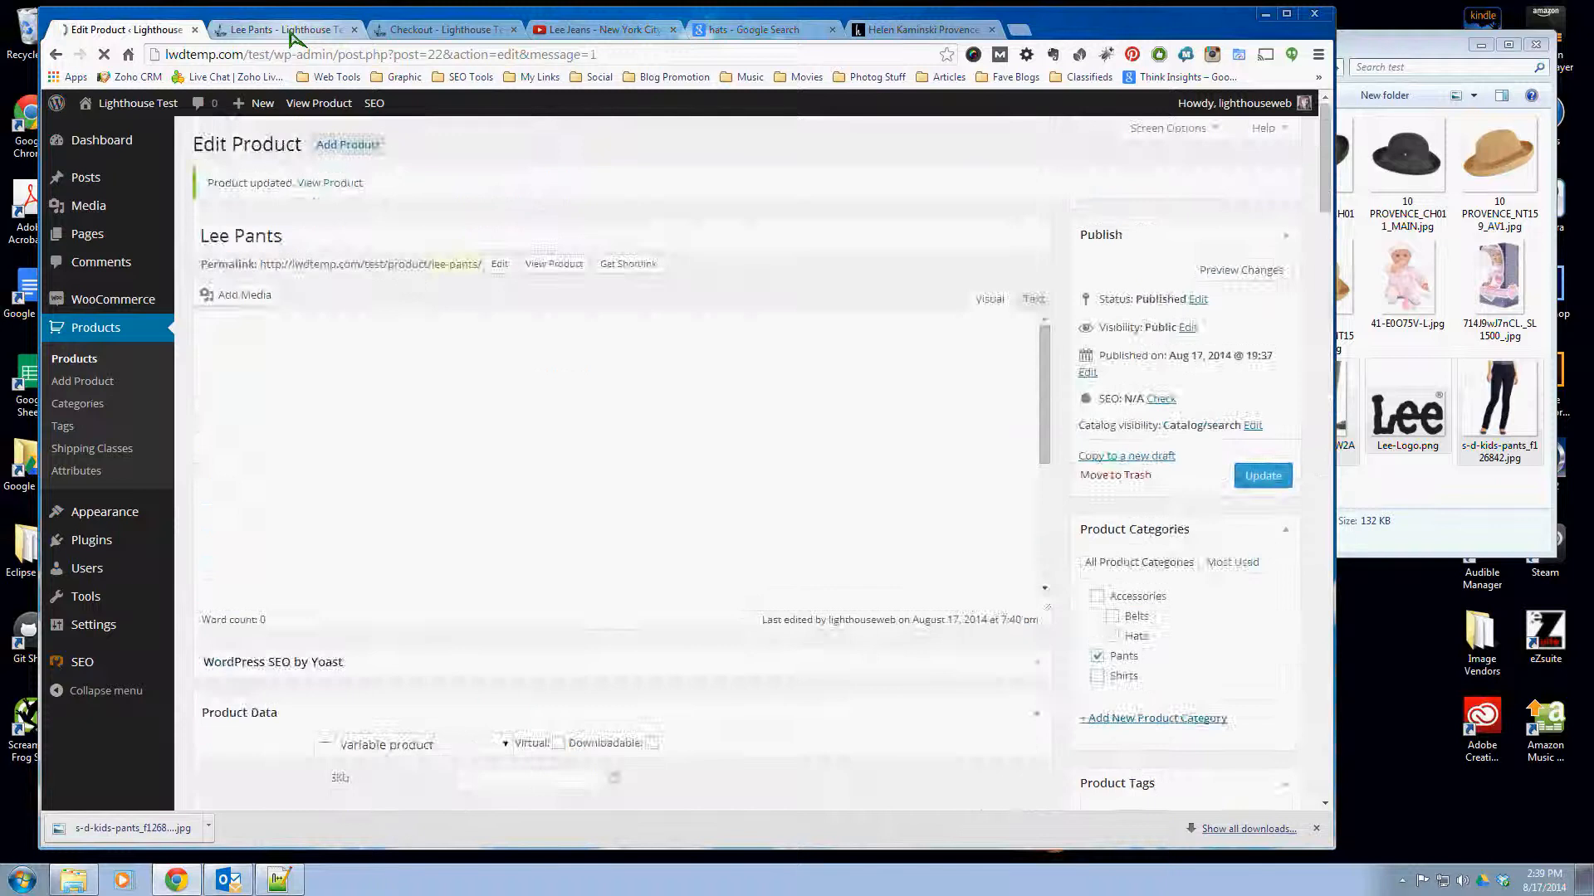
- Reload the product page and choose the color Blue with size 6 to check its stock status
click(292, 37)
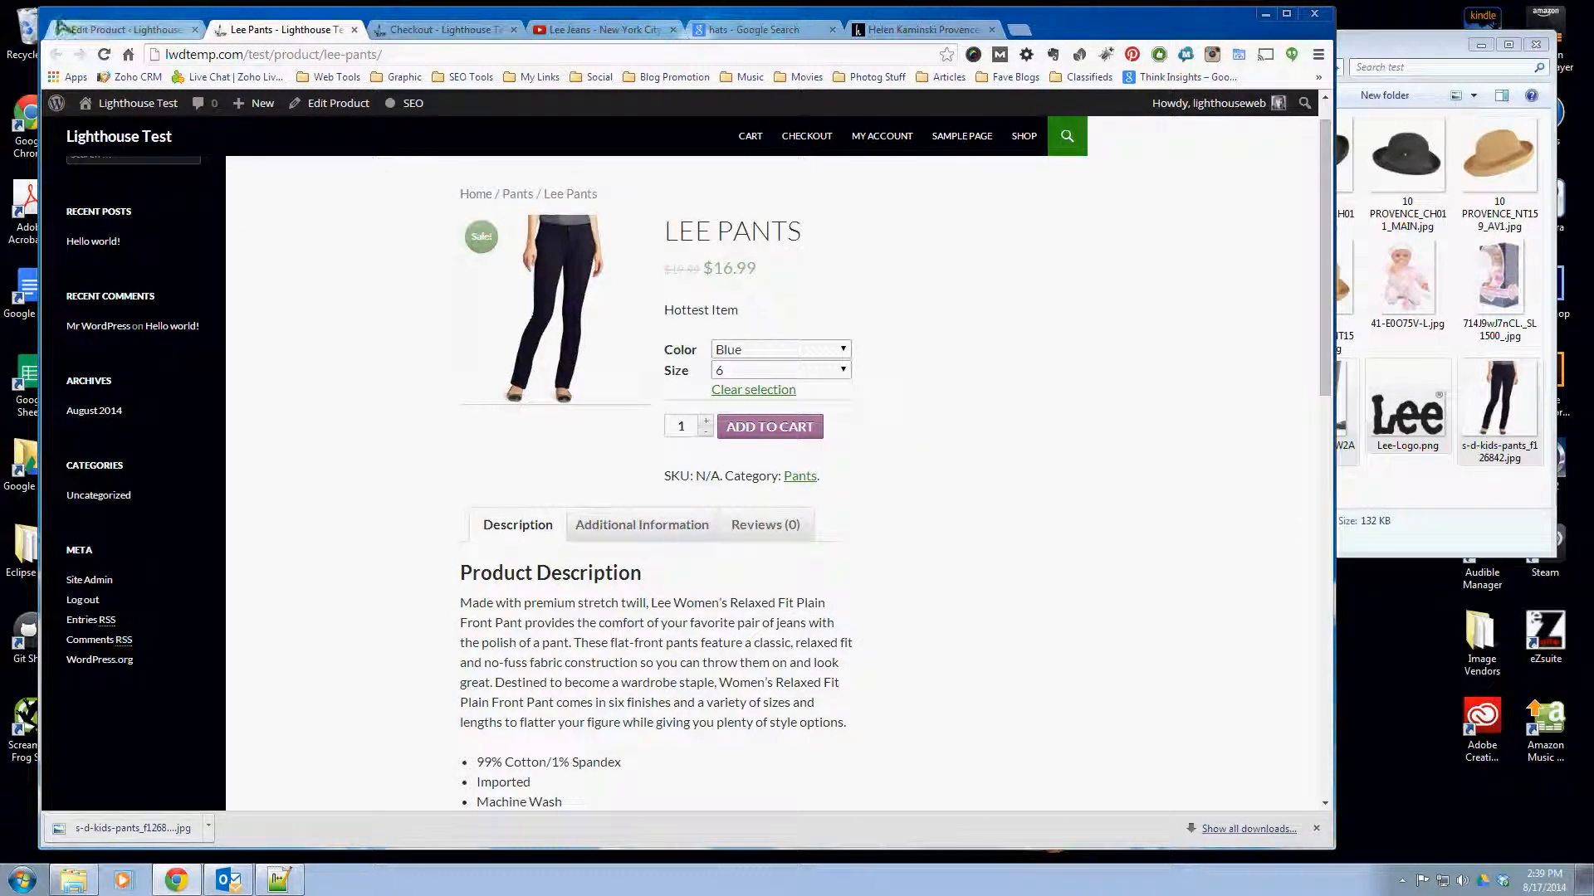
right_click(987, 372)
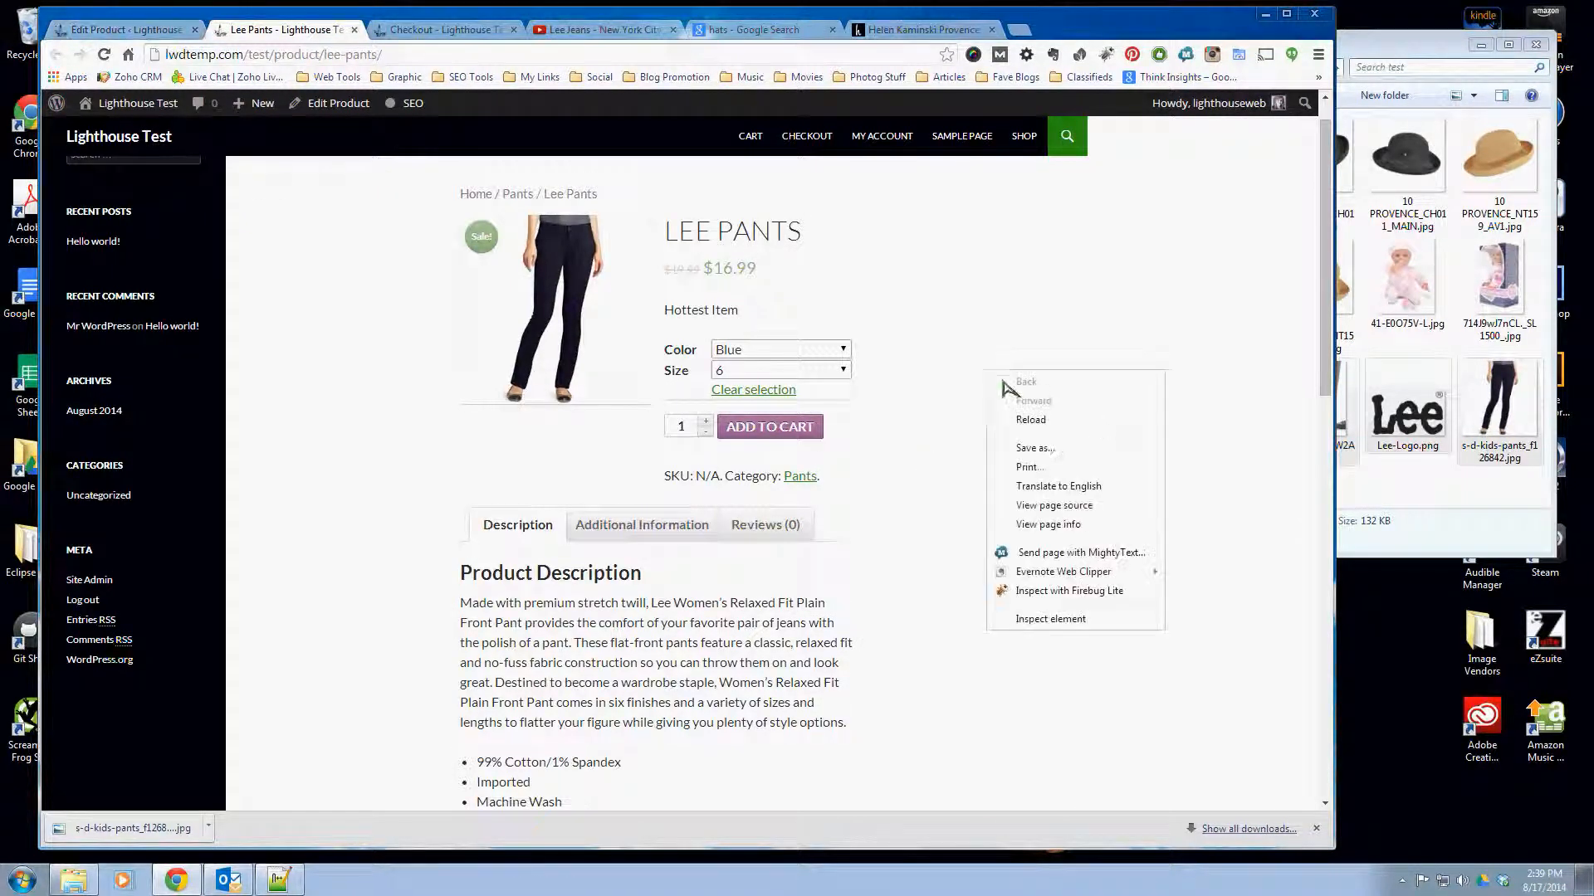
click(1030, 419)
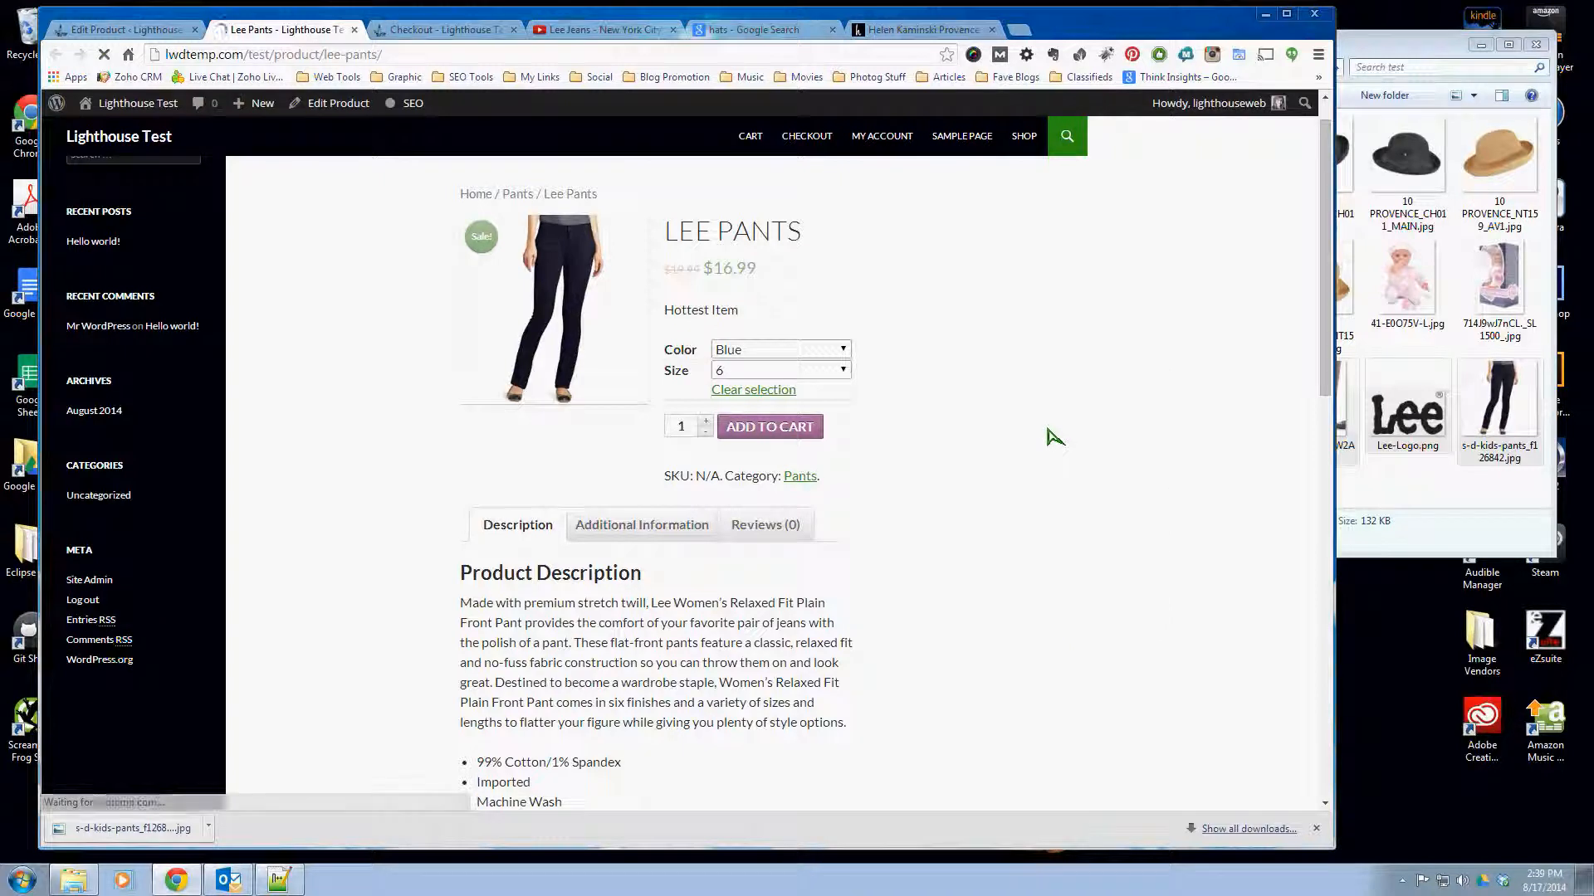
click(811, 350)
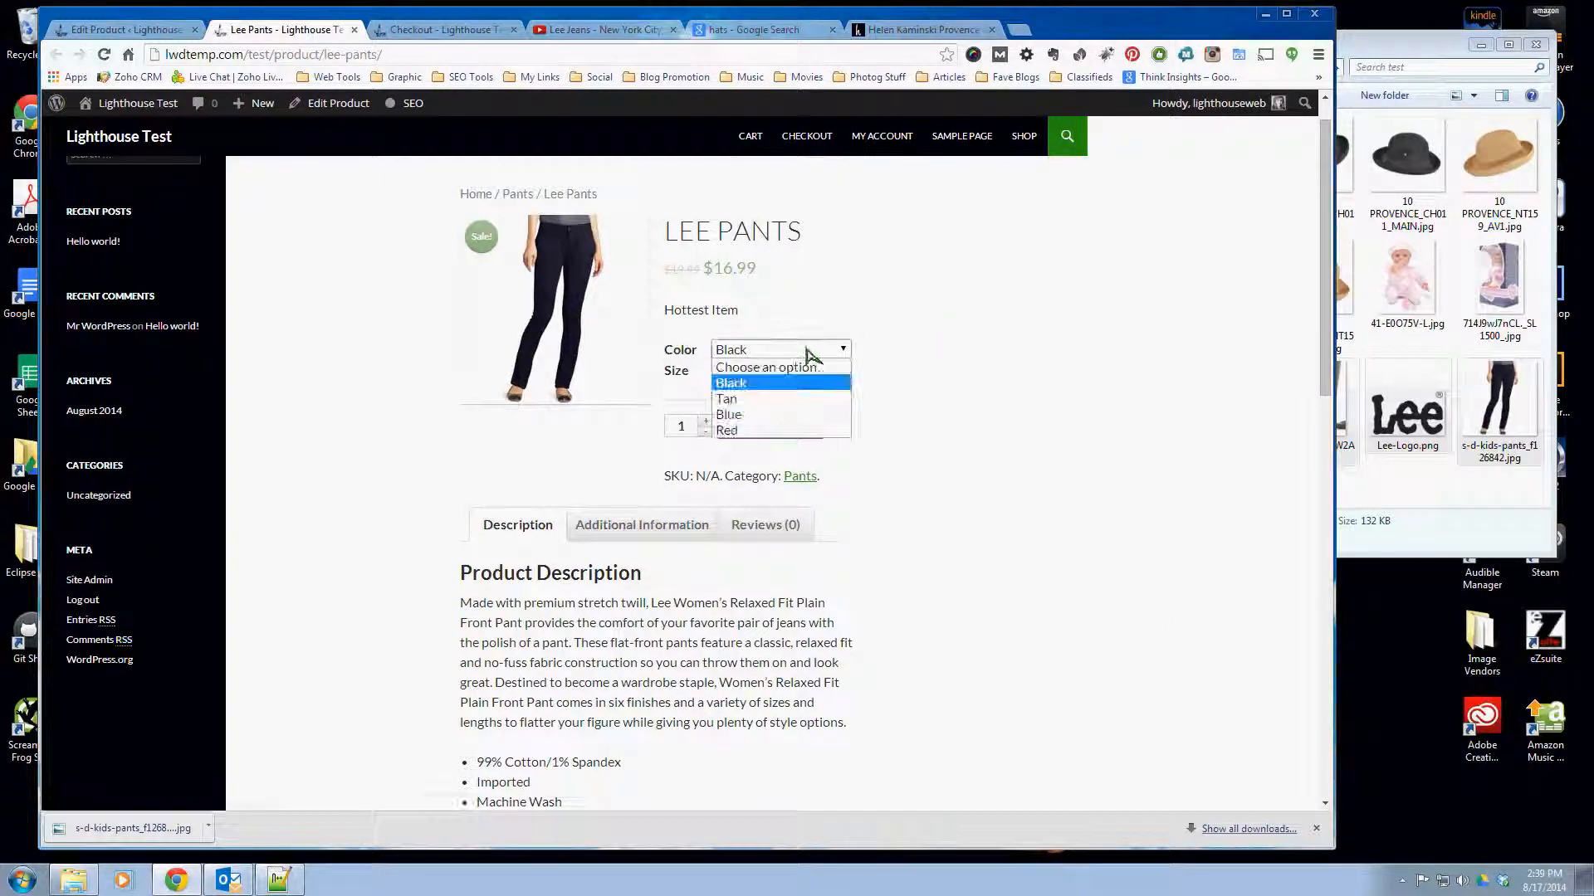
click(776, 397)
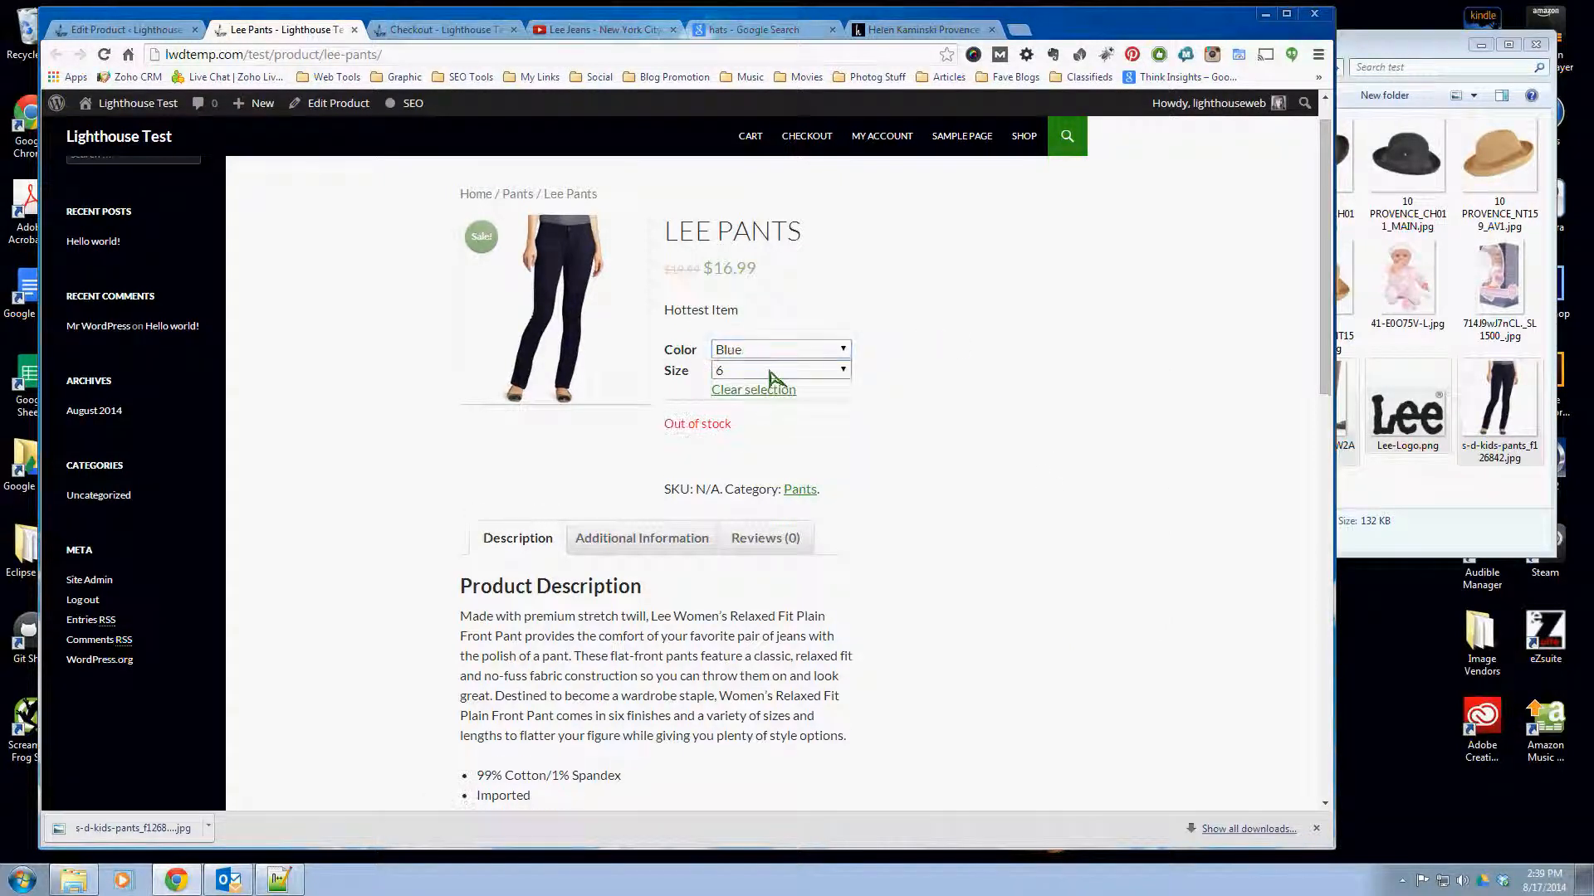
drag(733, 426, 598, 445)
click(578, 431)
- Return to editing the product, show its variations, and inspect the stock quantity field of the Black, size 7 variation
click(125, 29)
scroll(881, 760, down, 1)
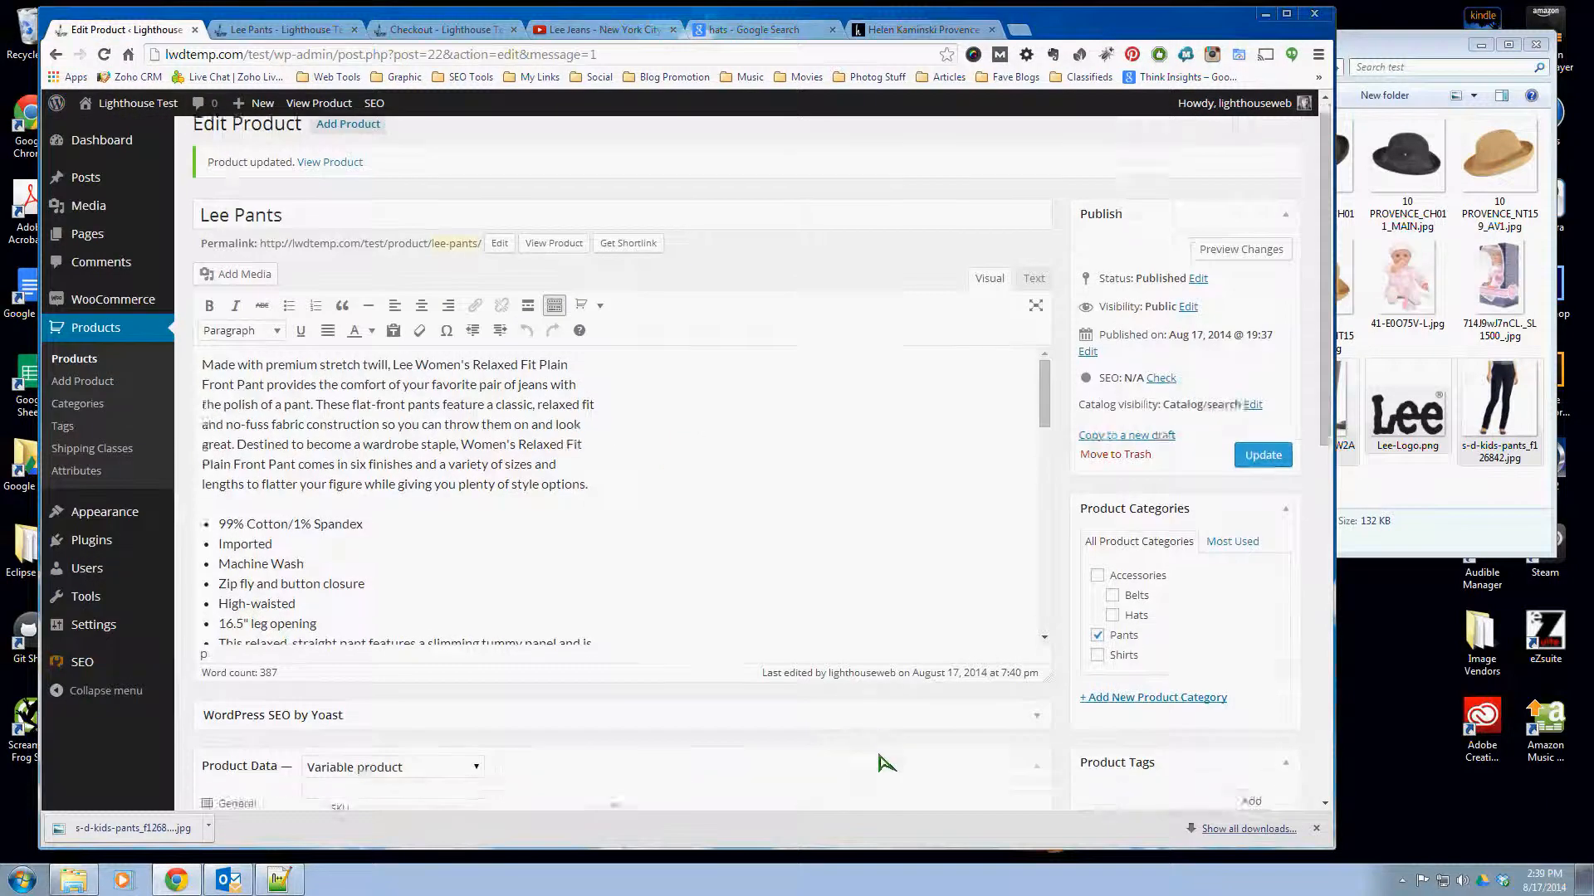
scroll(885, 760, down, 5)
click(249, 580)
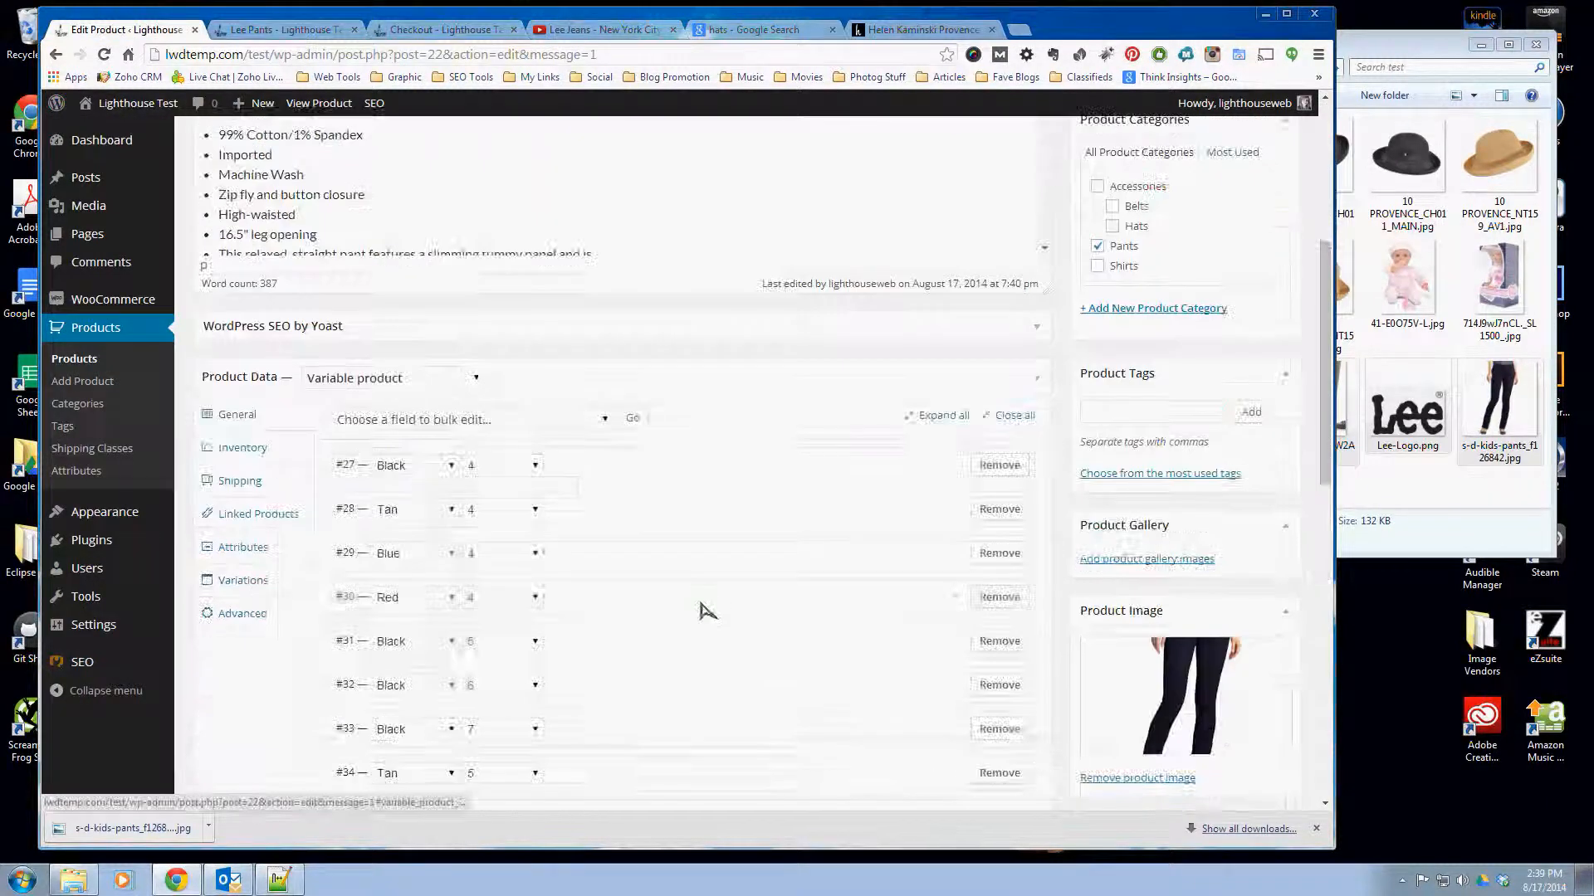
scroll(711, 604, down, 2)
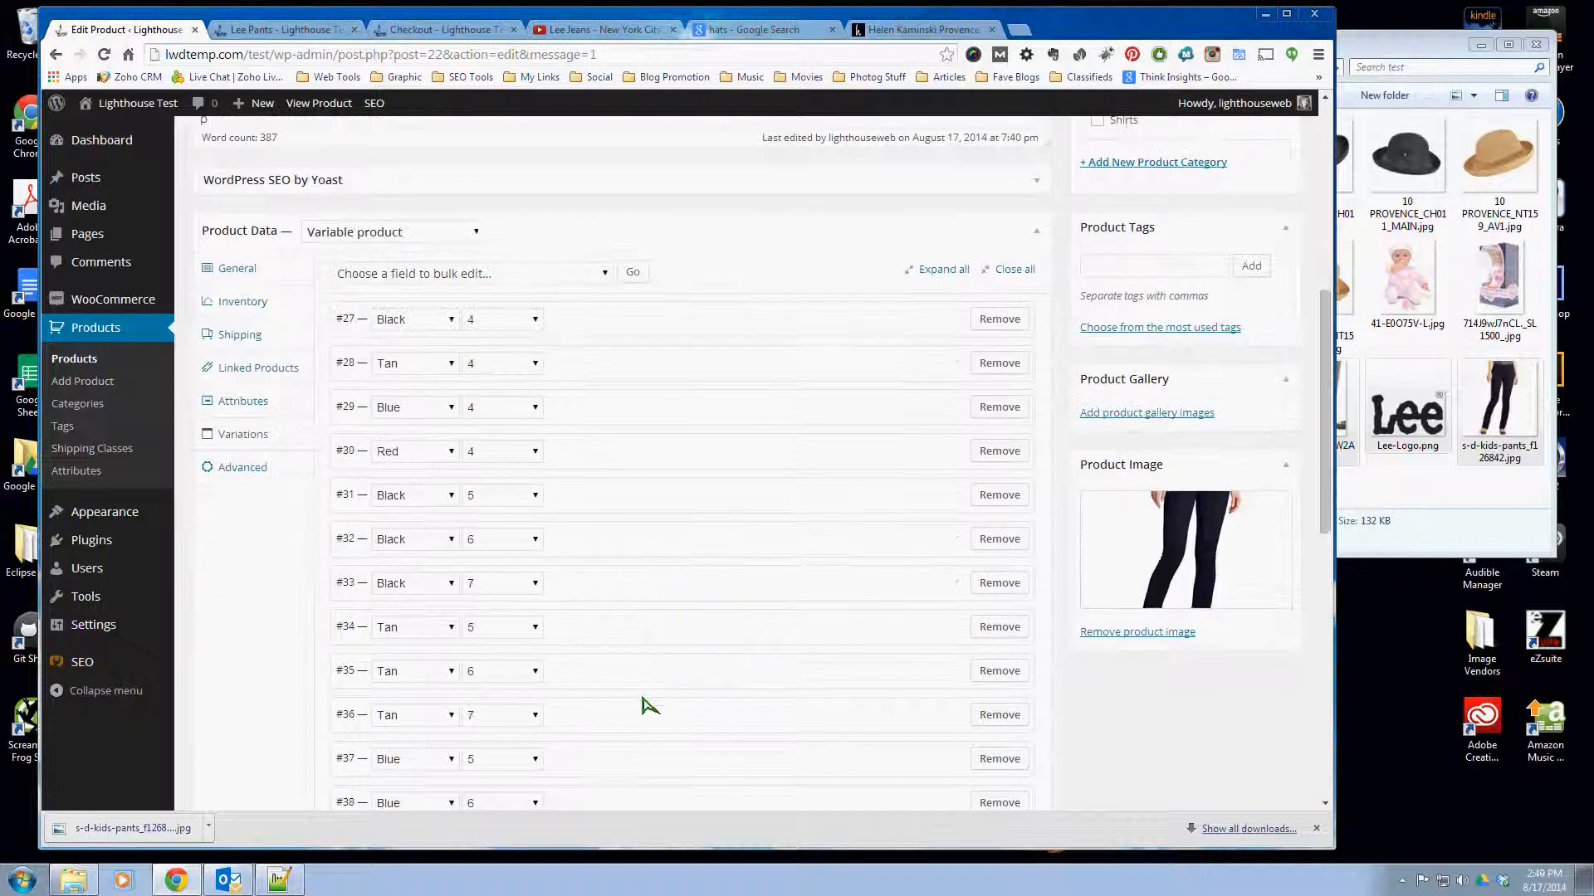
click(620, 591)
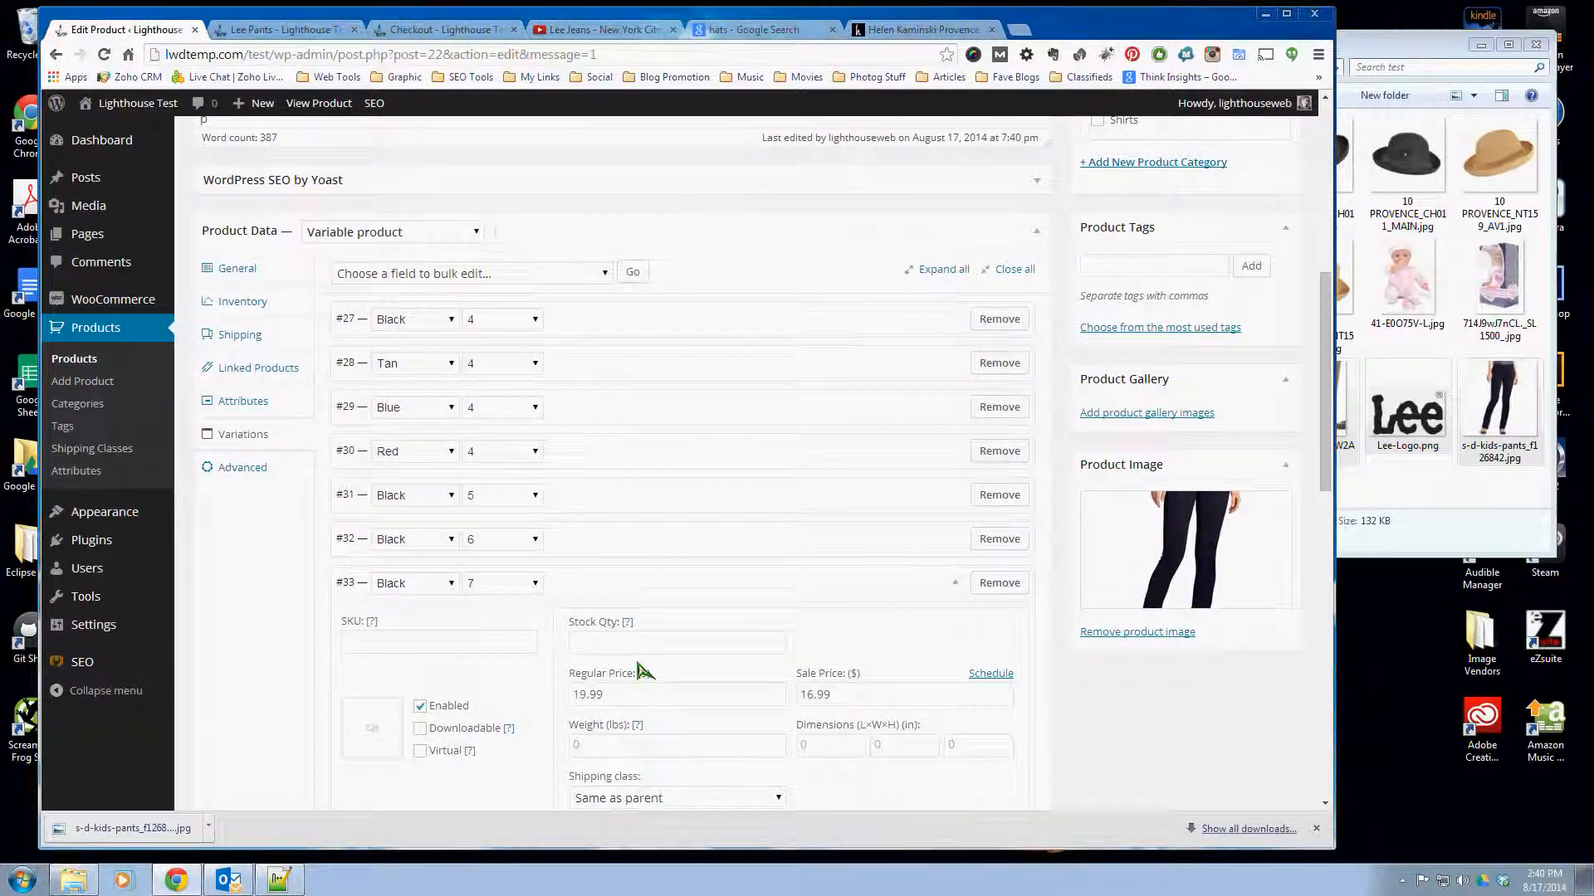
click(578, 641)
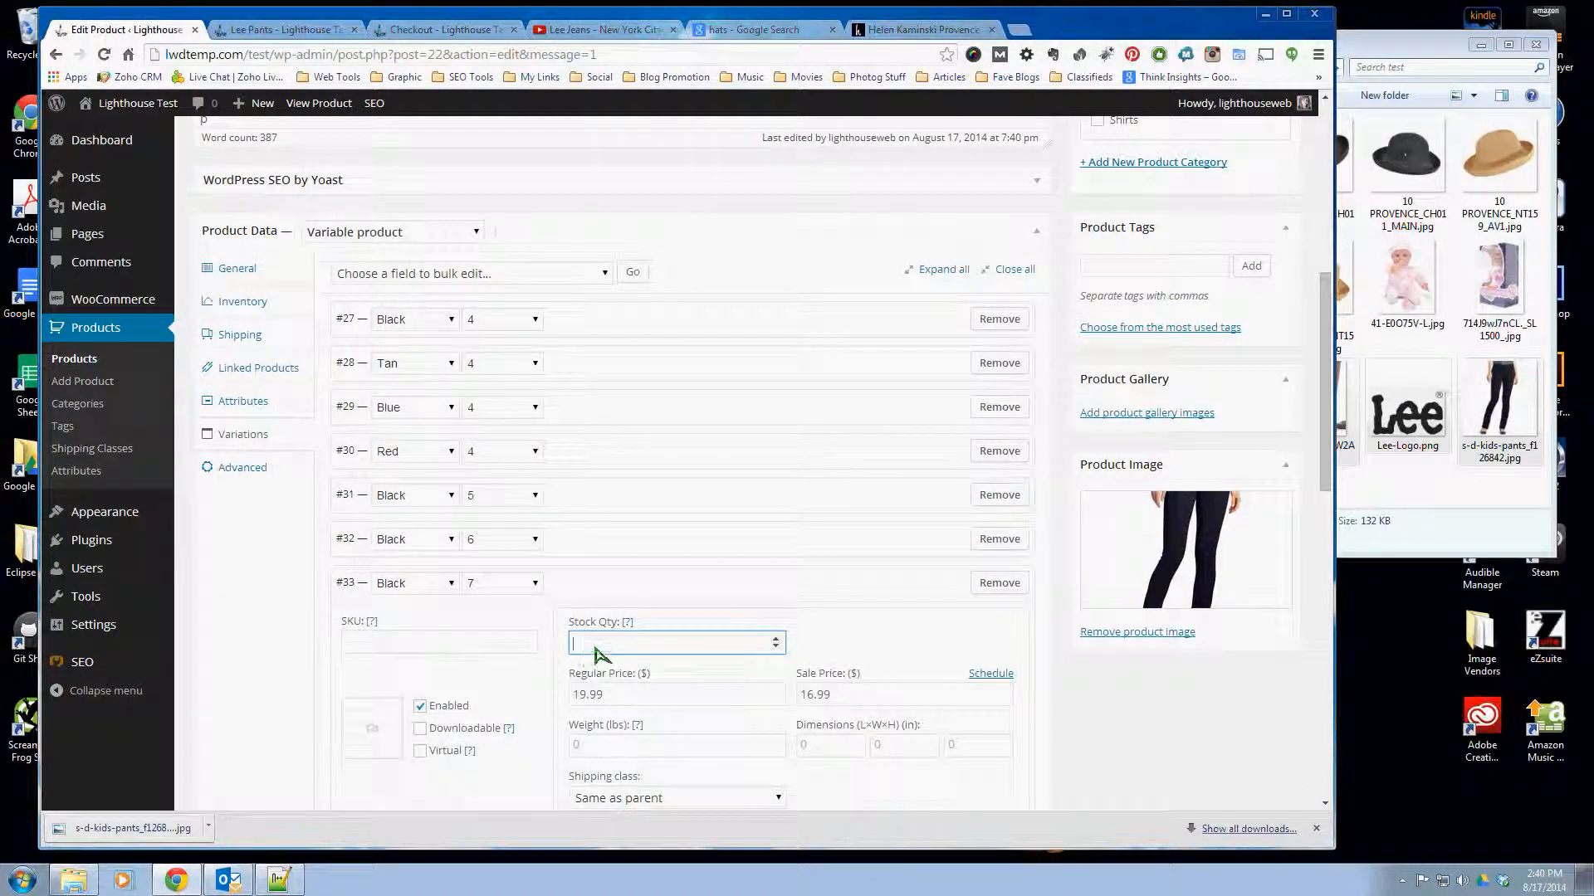
scroll(1149, 762, down, 2)
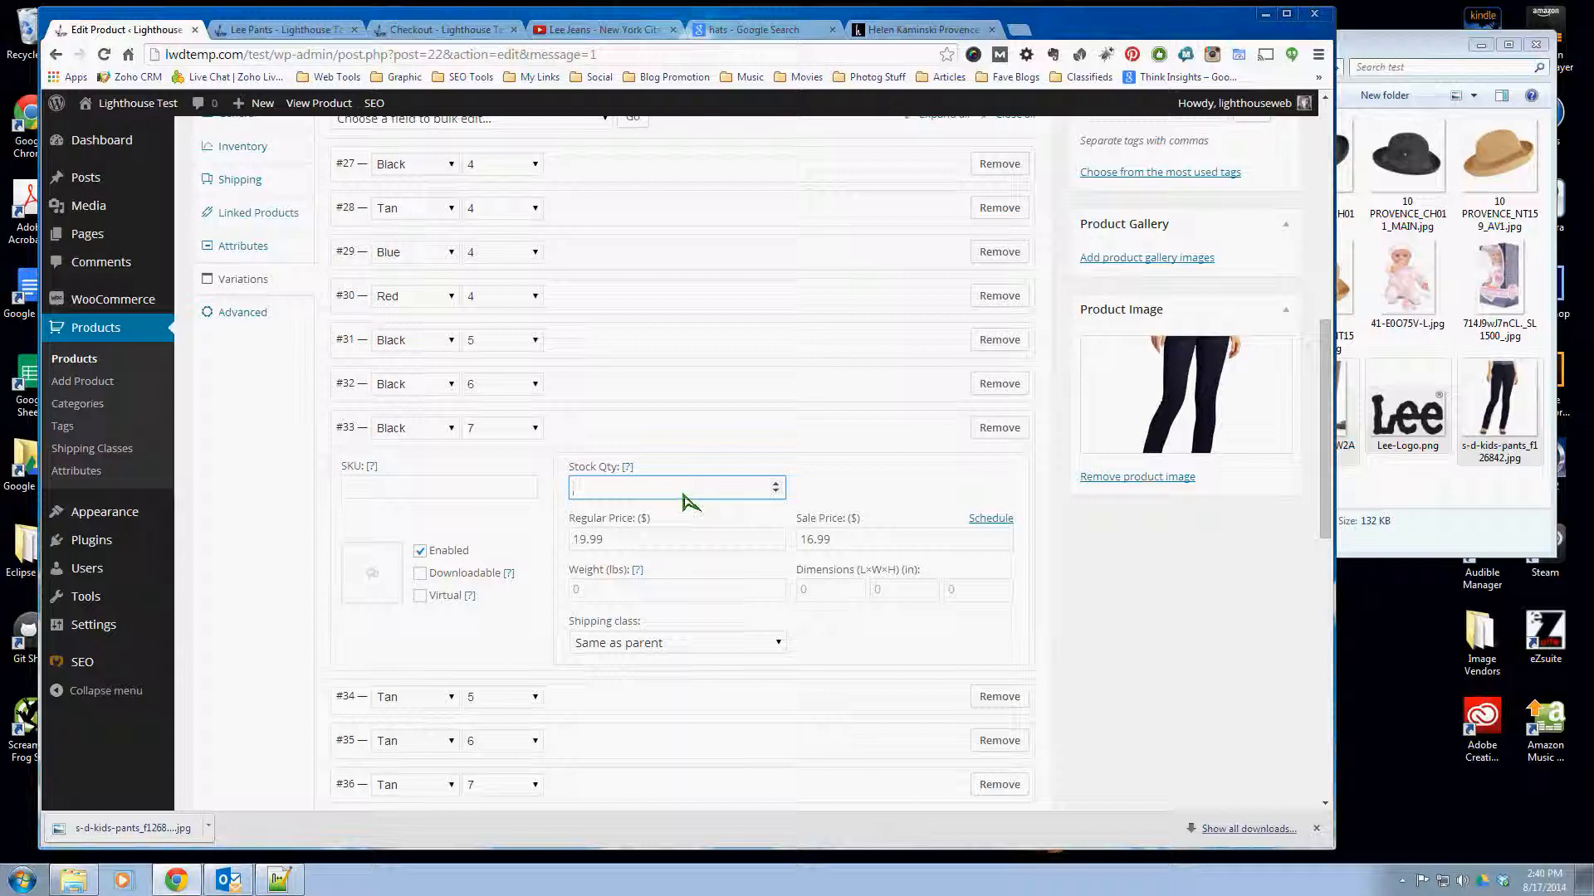
scroll(1106, 698, up, 4)
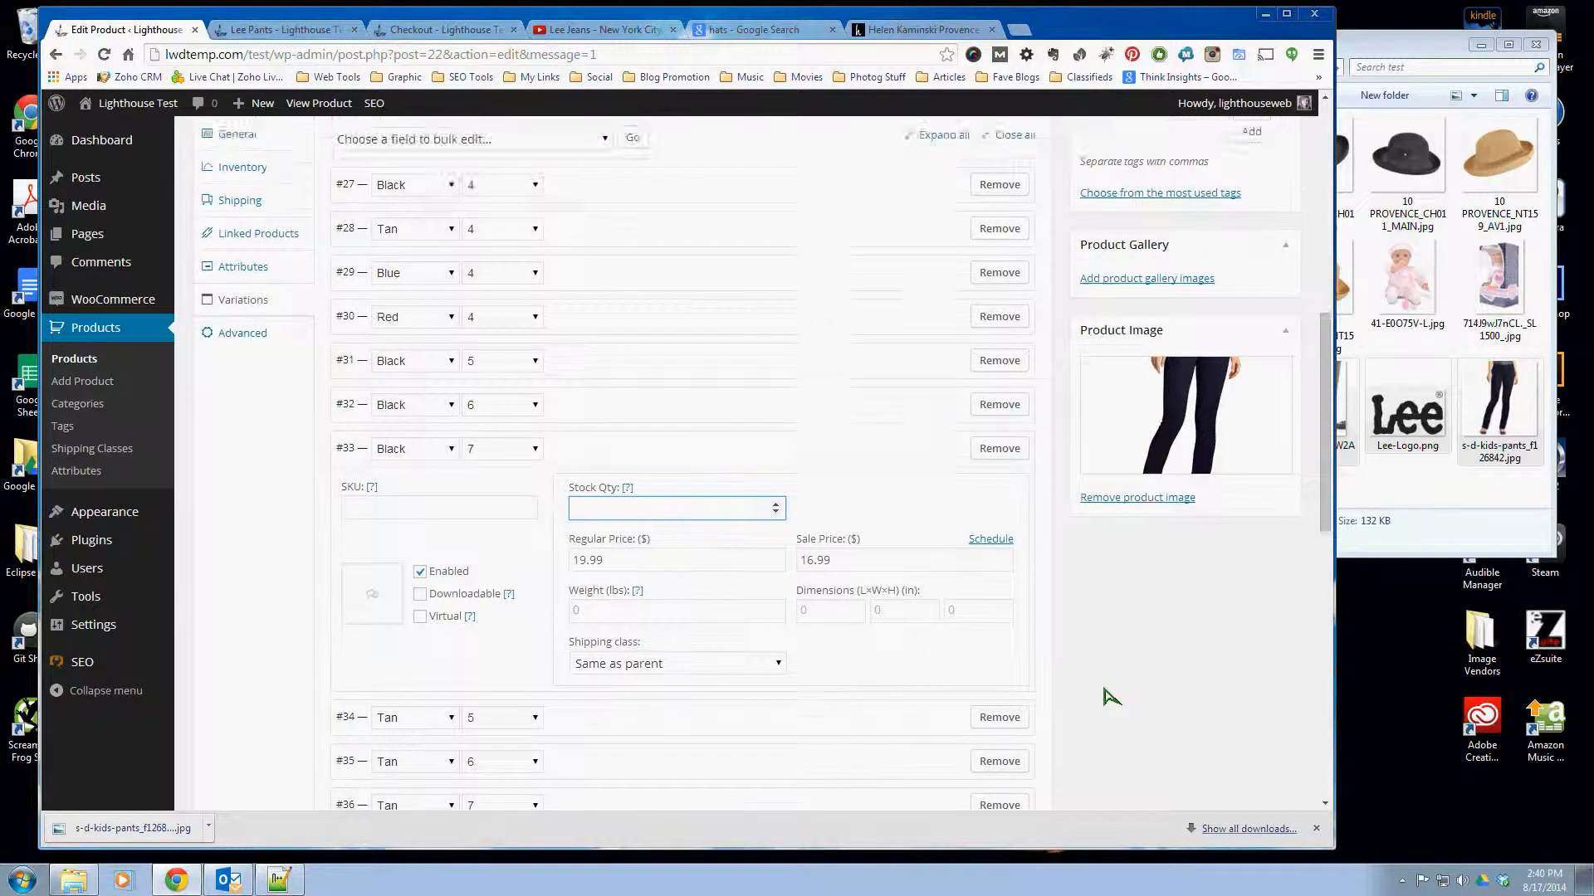
- Review the full product description on the Lee Pants product page
click(319, 31)
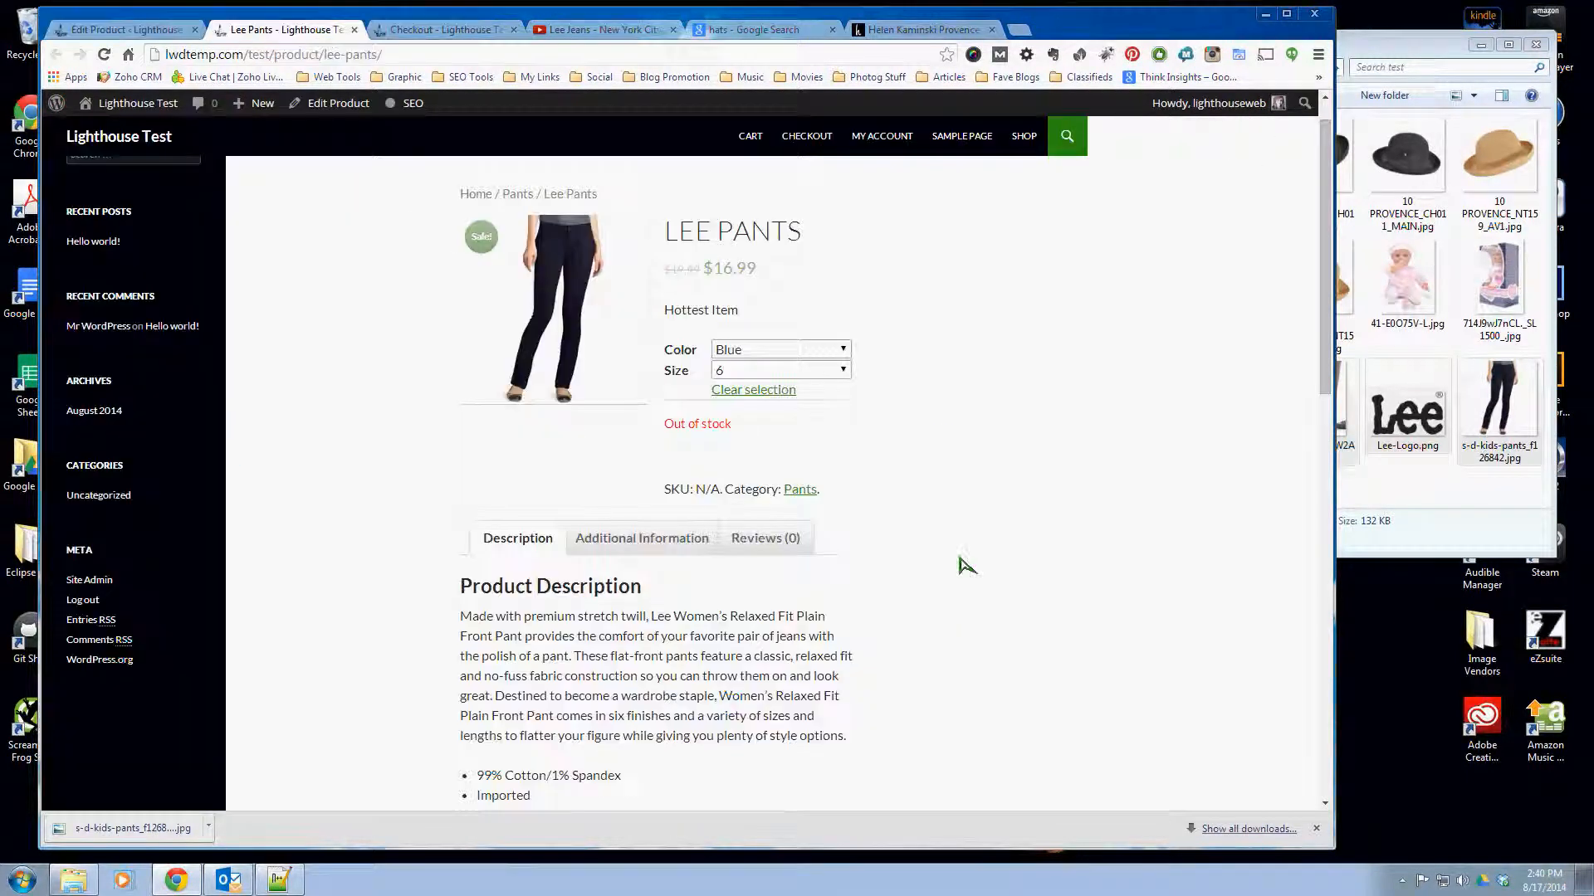
scroll(965, 565, down, 6)
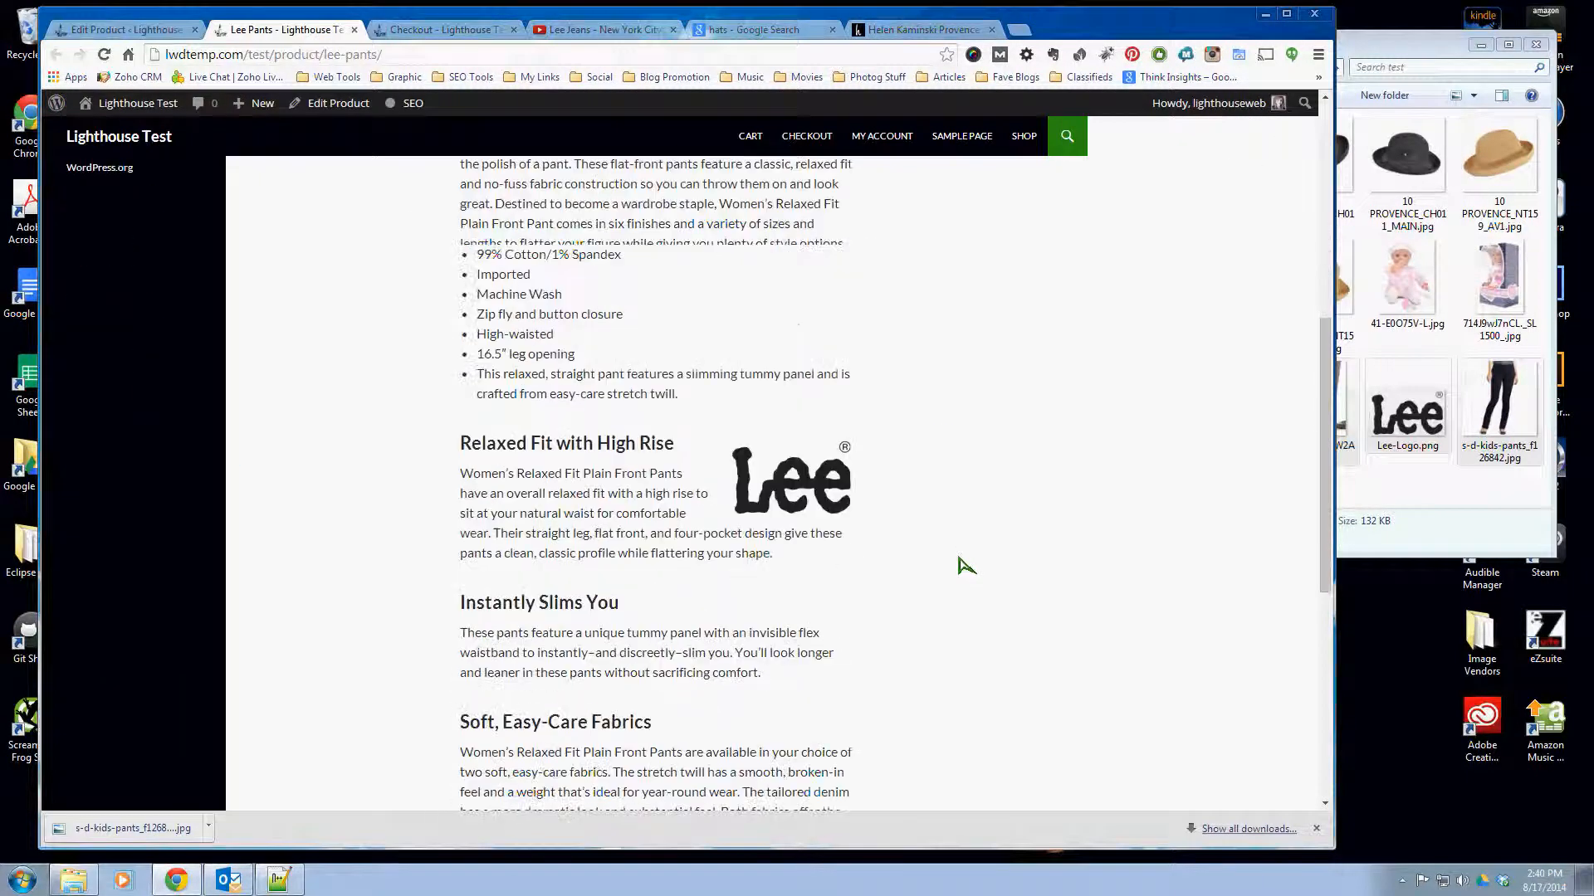
scroll(963, 564, down, 5)
scroll(937, 555, up, 6)
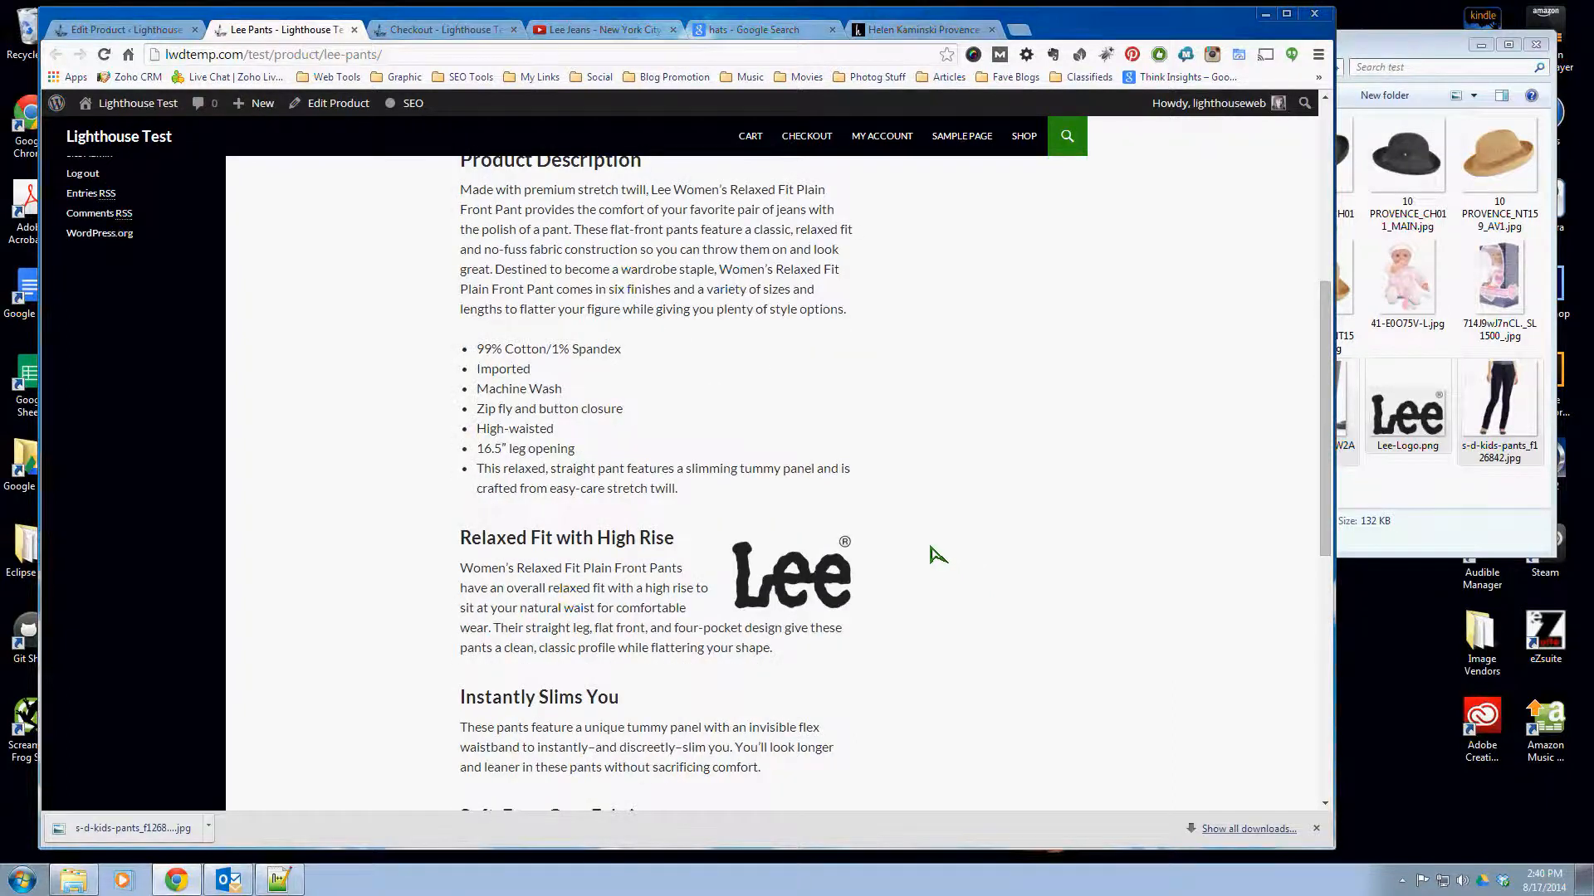
scroll(936, 555, up, 3)
- Return to editing the product, end the description's last line with a period, and add an empty line below it
click(94, 31)
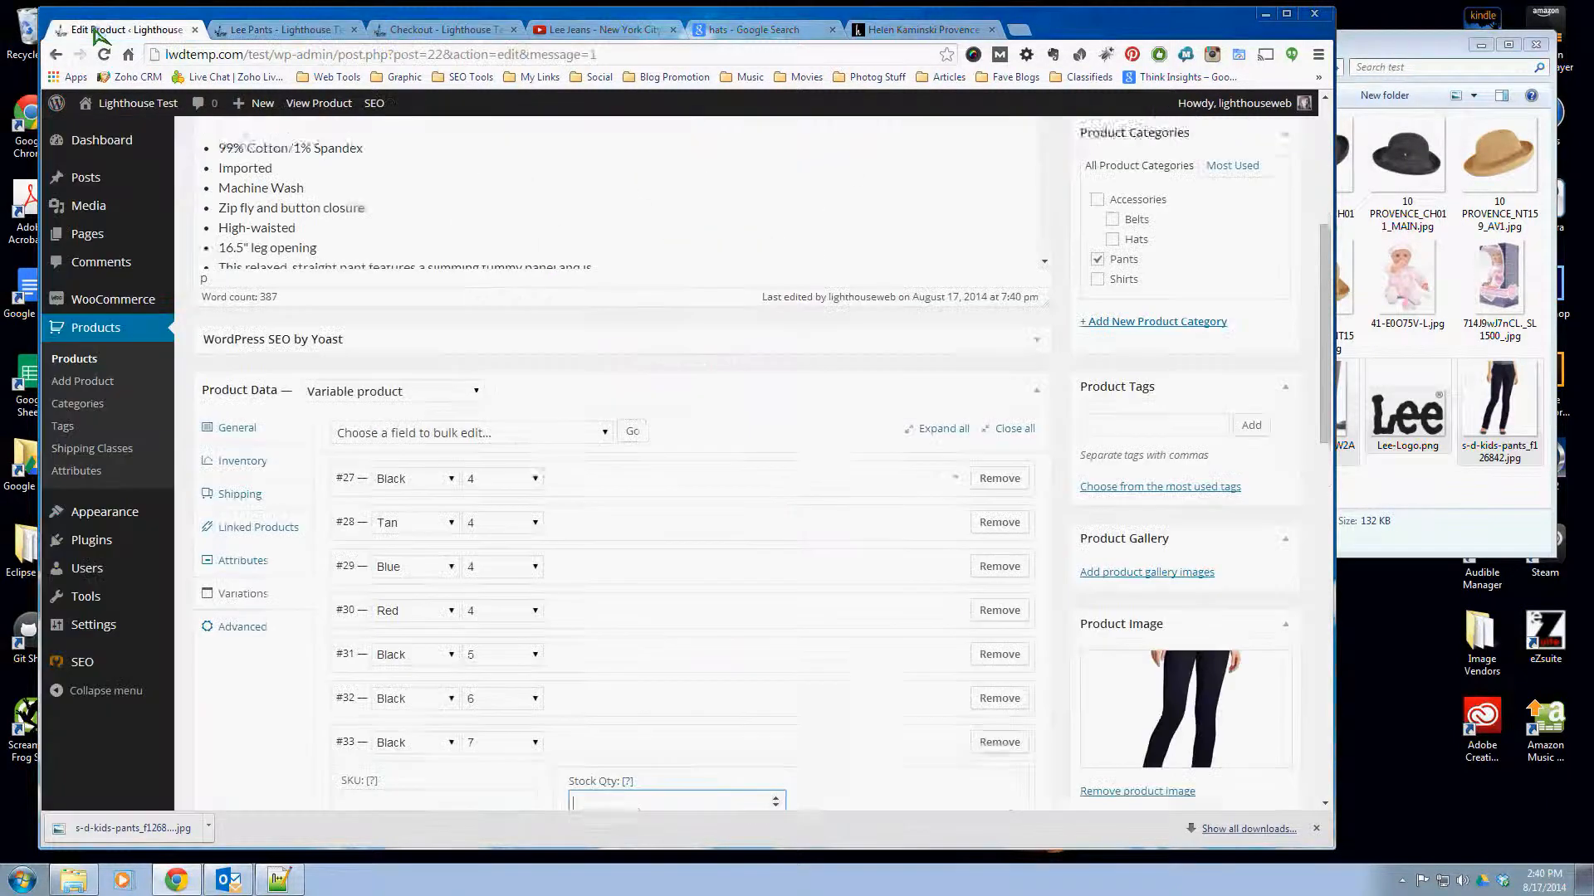
scroll(647, 622, up, 5)
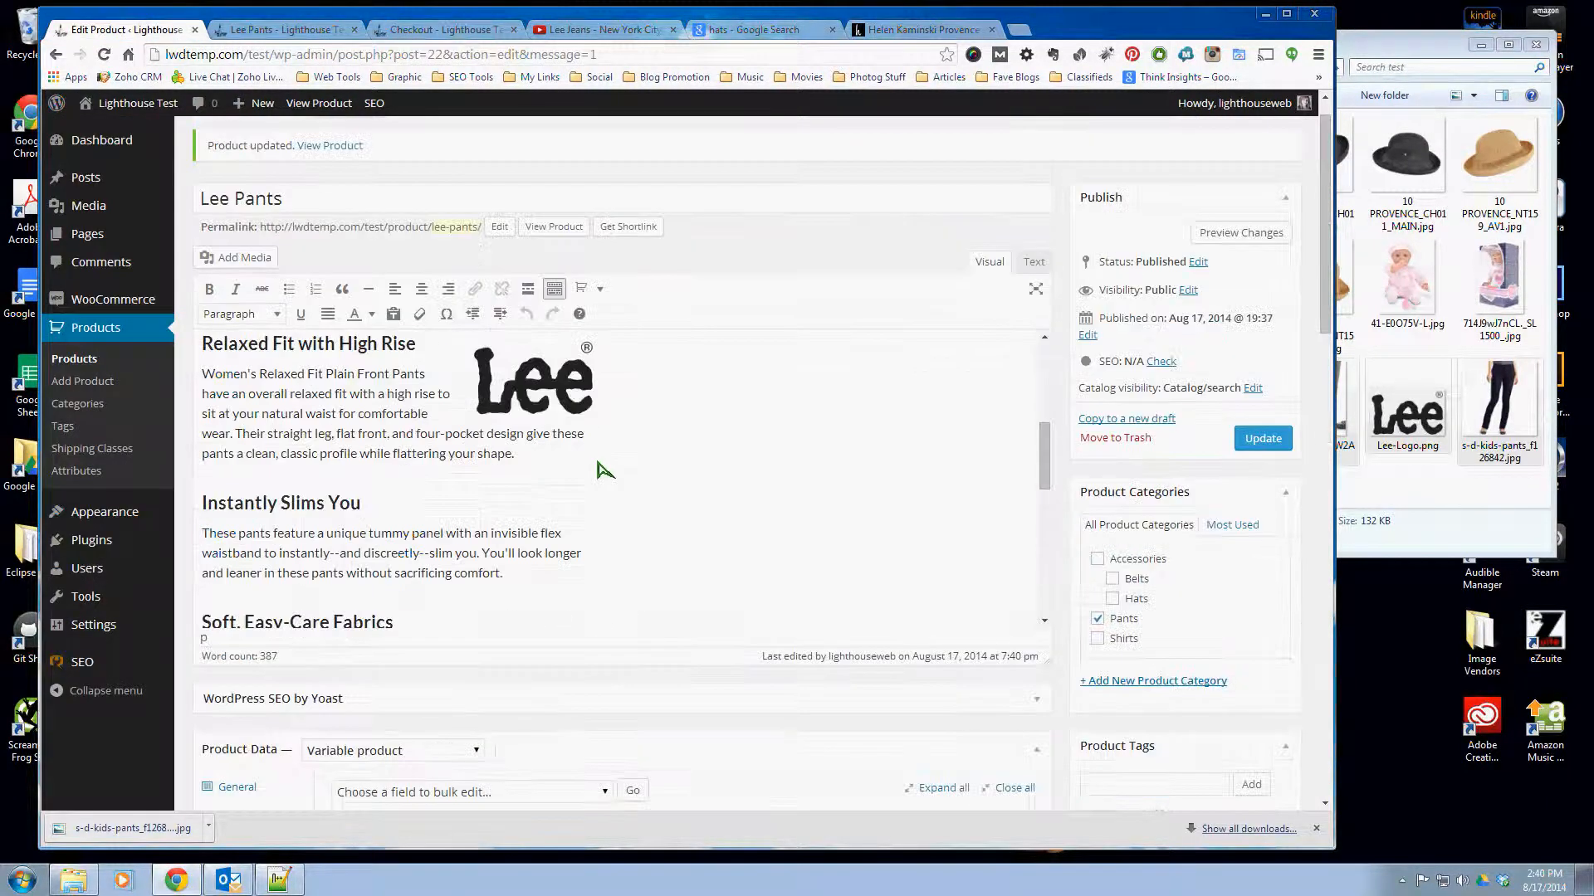
scroll(597, 465, down, 6)
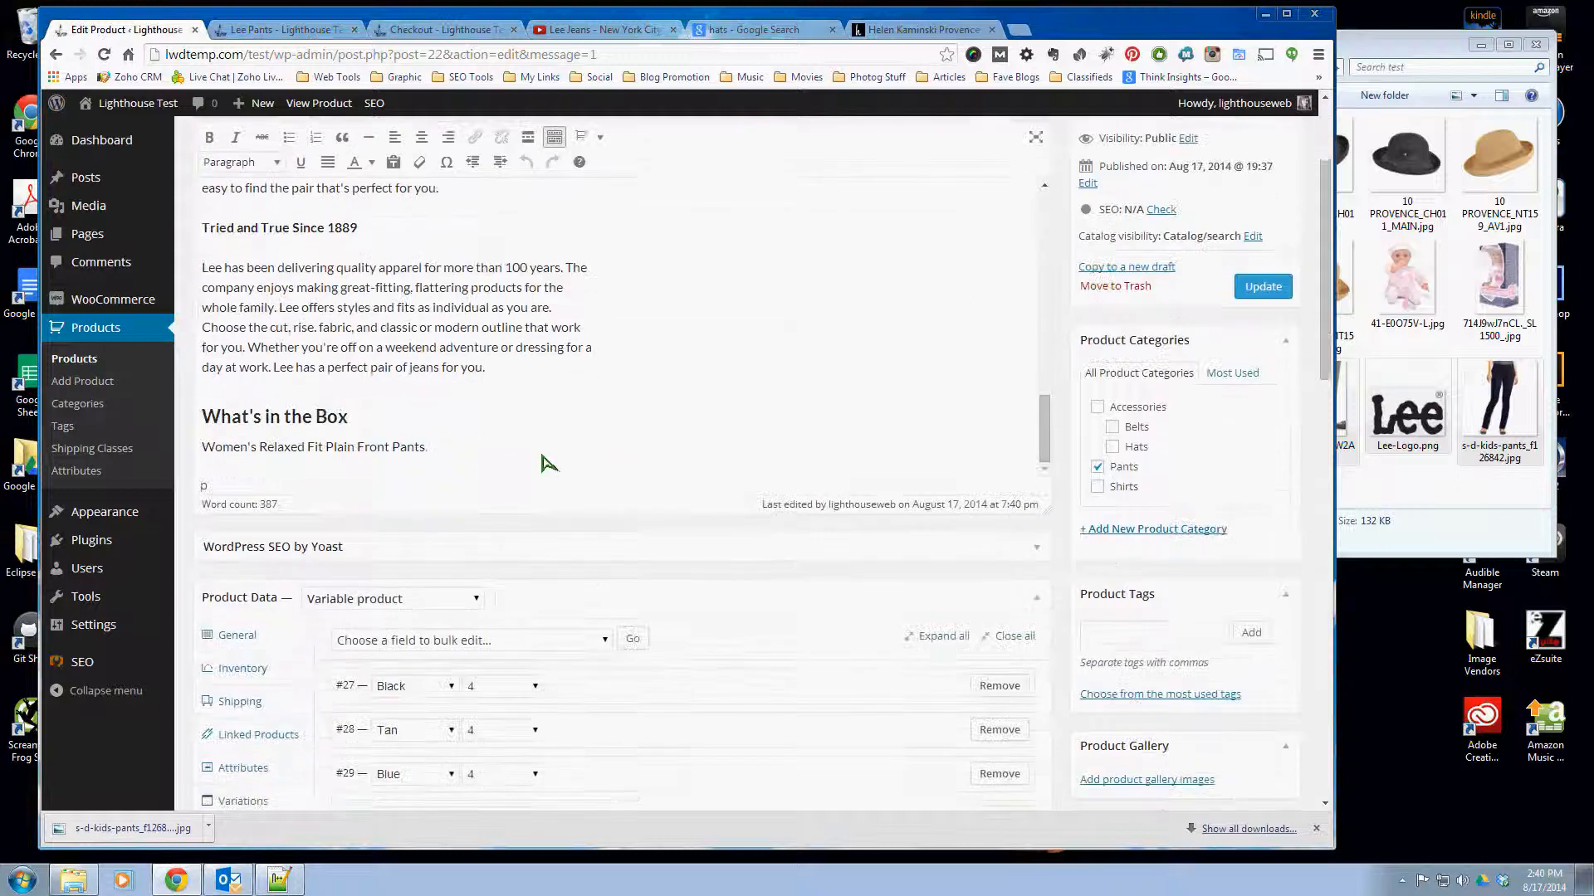
text(.)
key(Return)
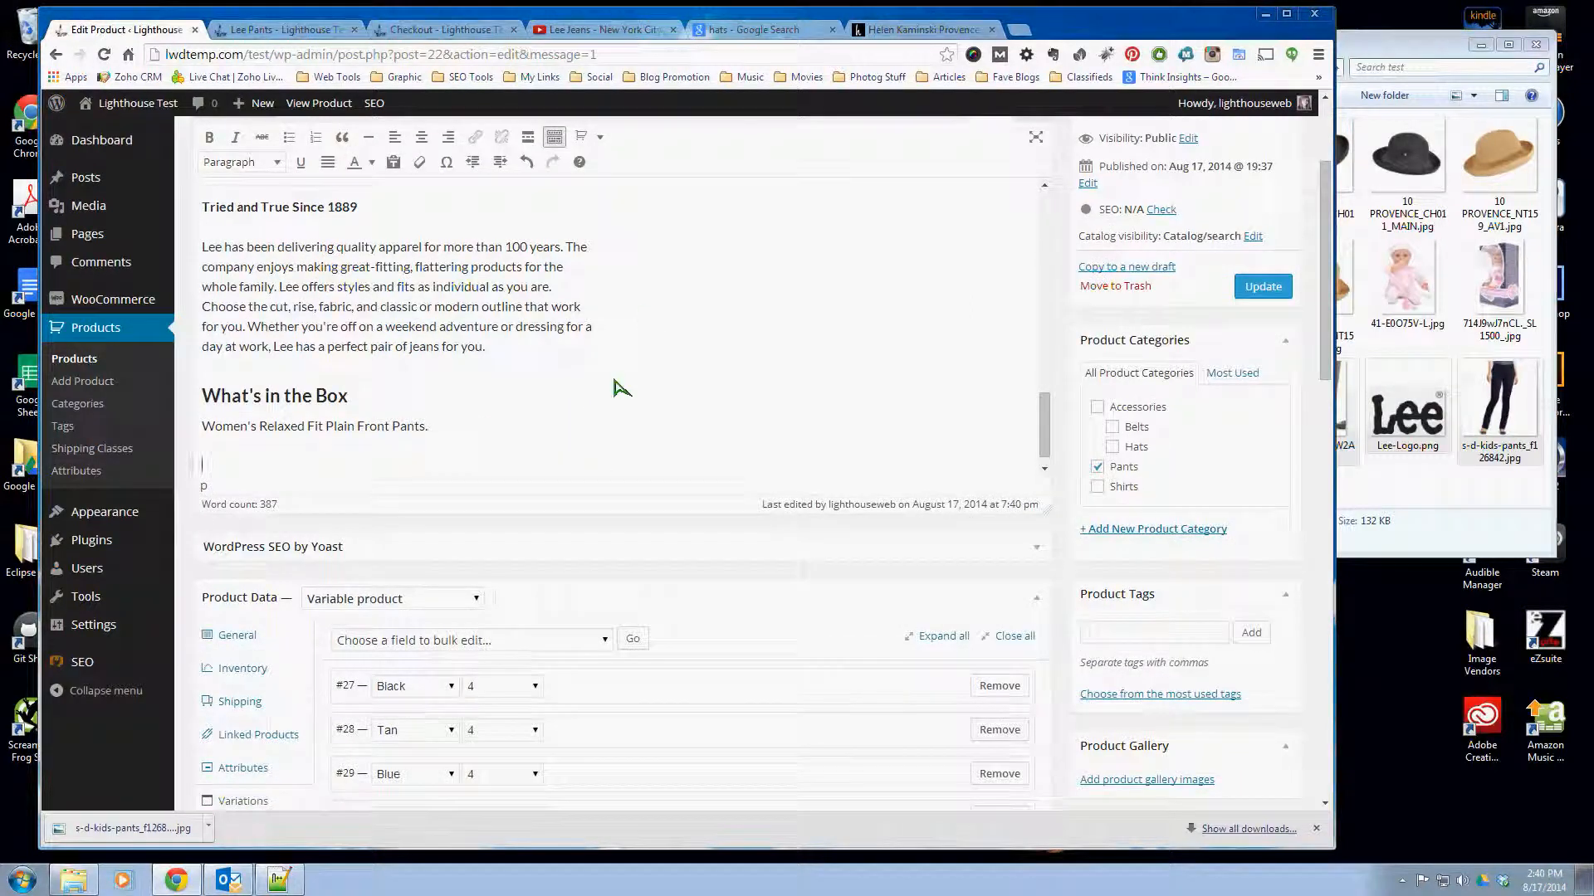
- Switch to the YouTube video Lee Jeans - New York City Style Party 2 and show its embed code
click(573, 31)
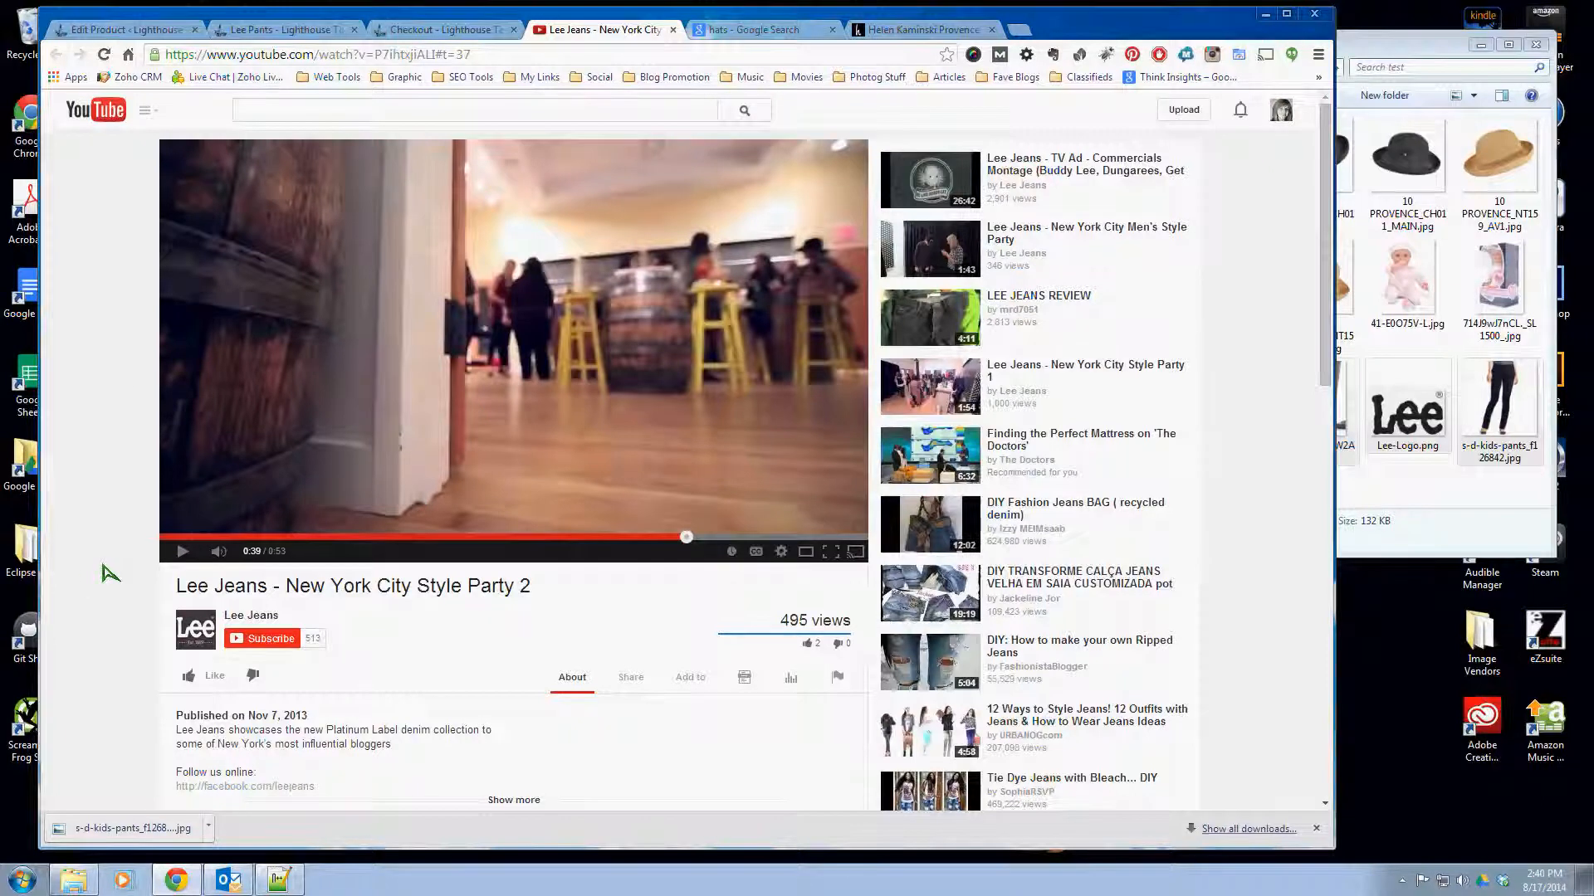
scroll(106, 573, down, 2)
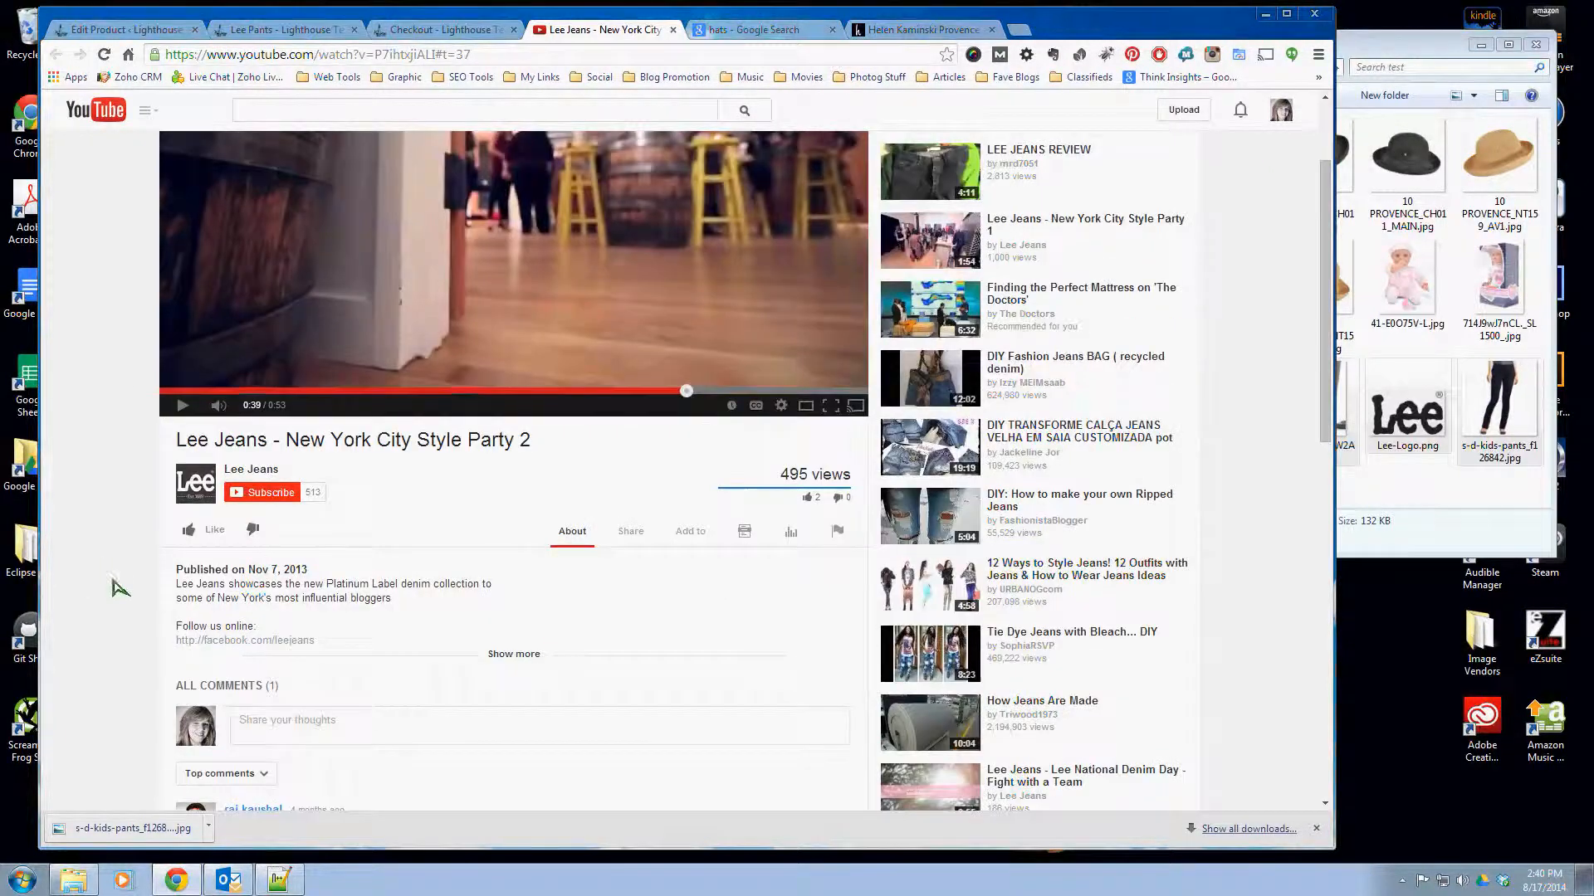
scroll(108, 581, up, 2)
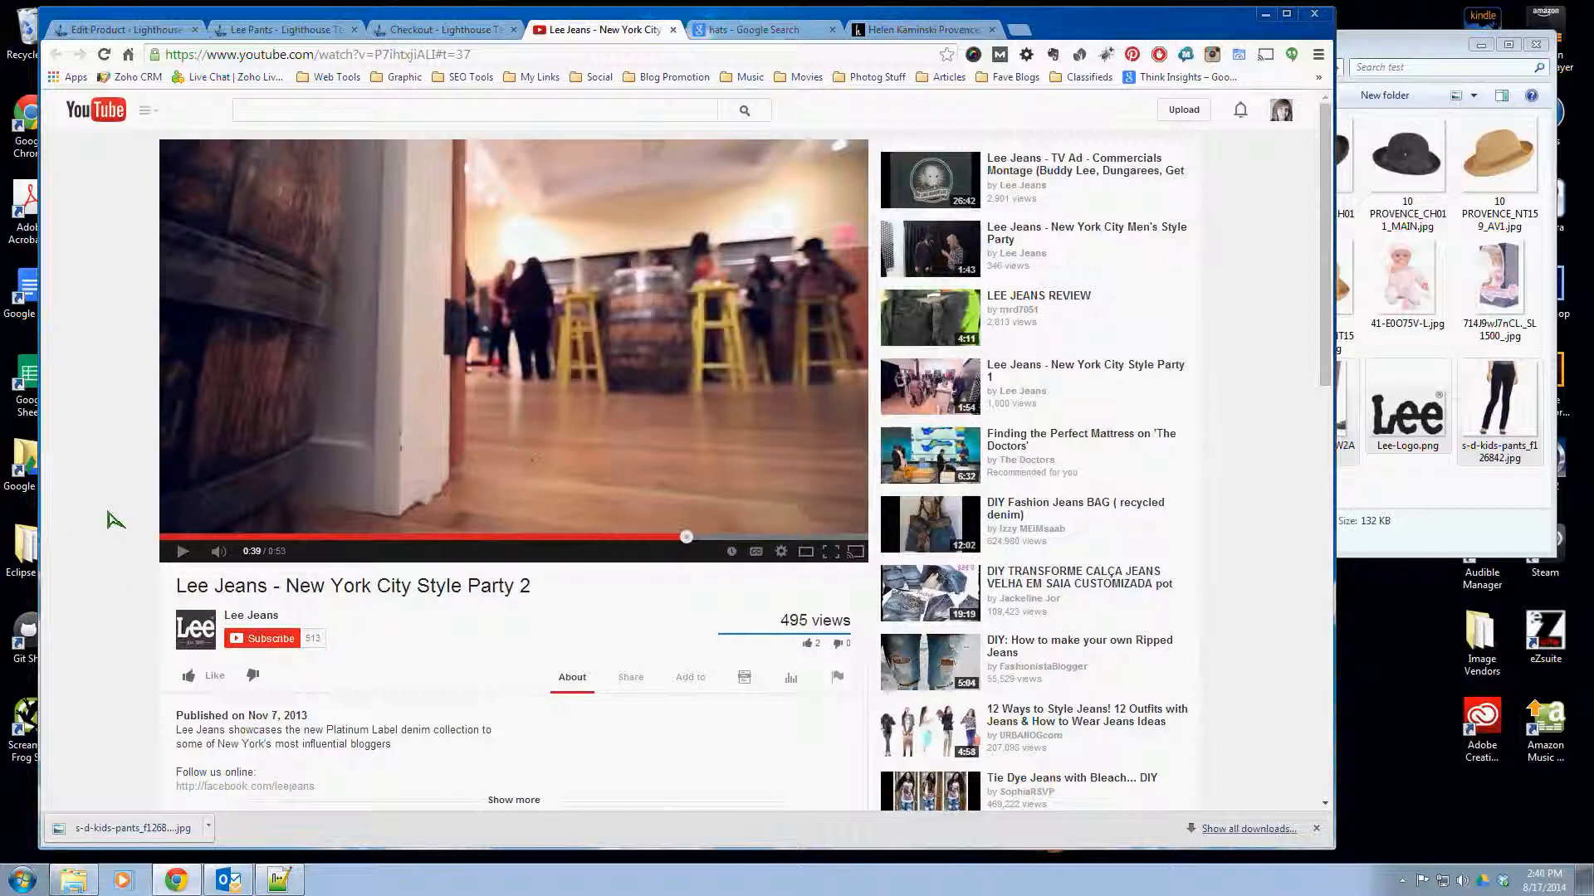
scroll(112, 520, down, 1)
click(633, 593)
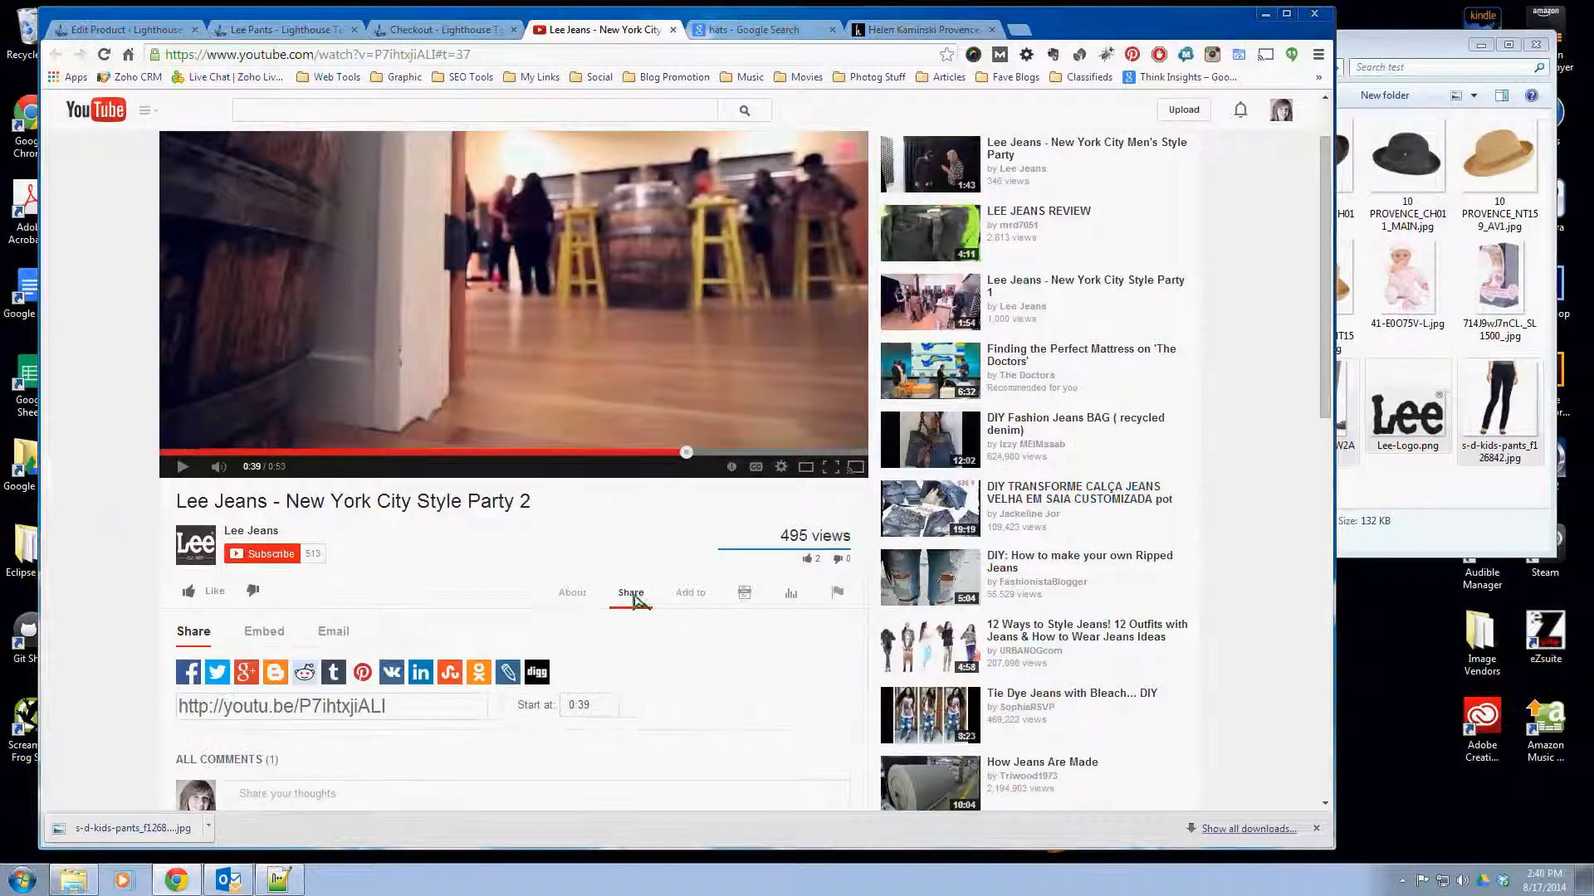
click(264, 632)
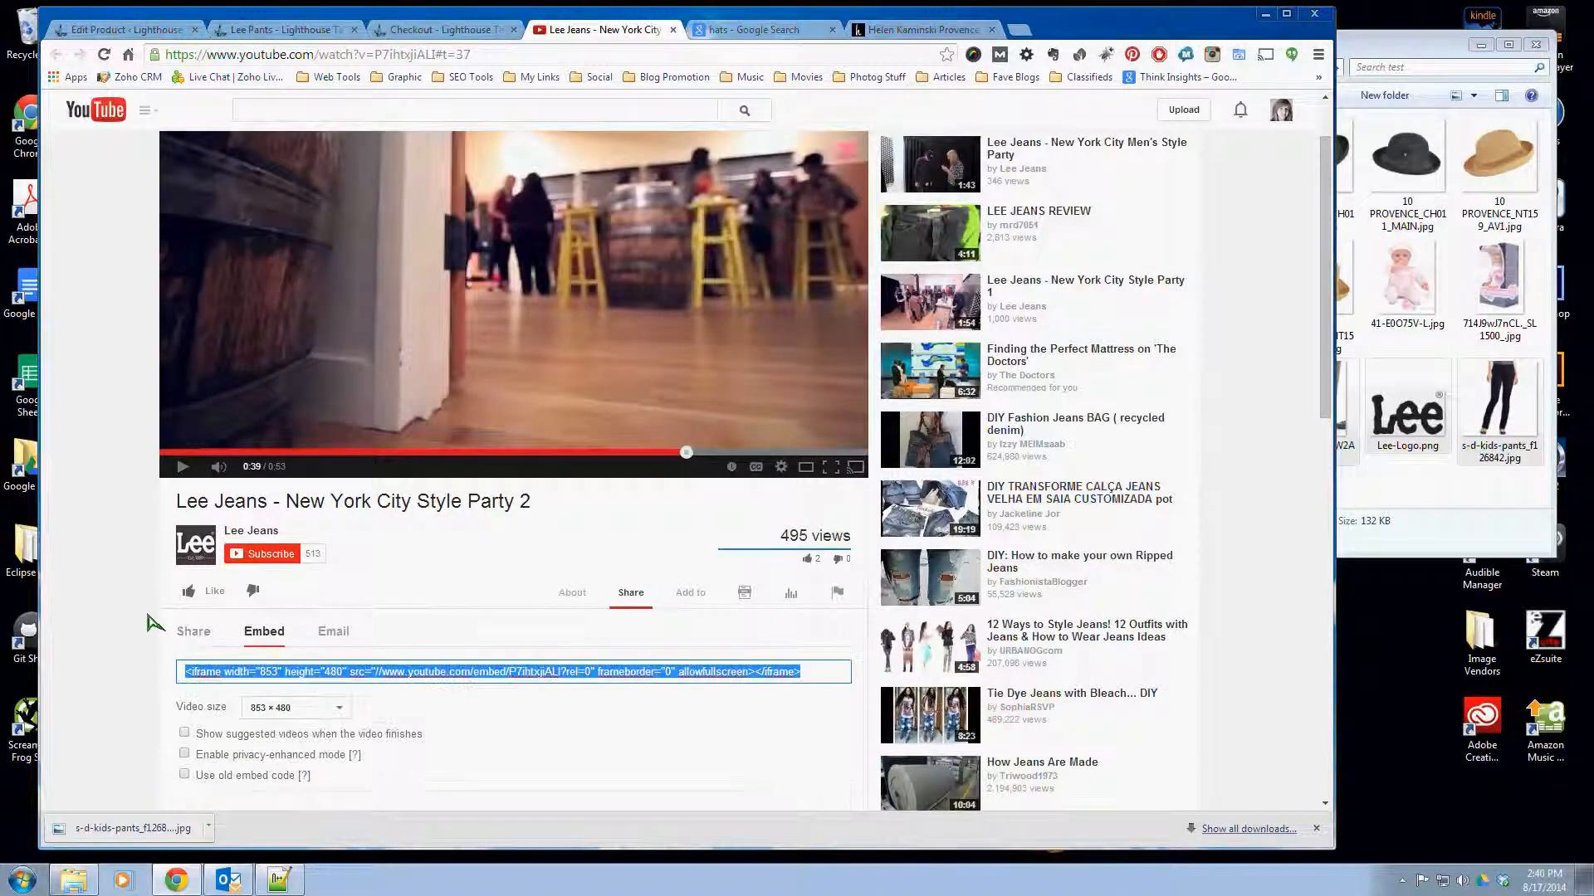
- Set the embed video size to 640 × 360 and enable showing suggested videos when the video finishes
scroll(147, 622, down, 2)
click(295, 583)
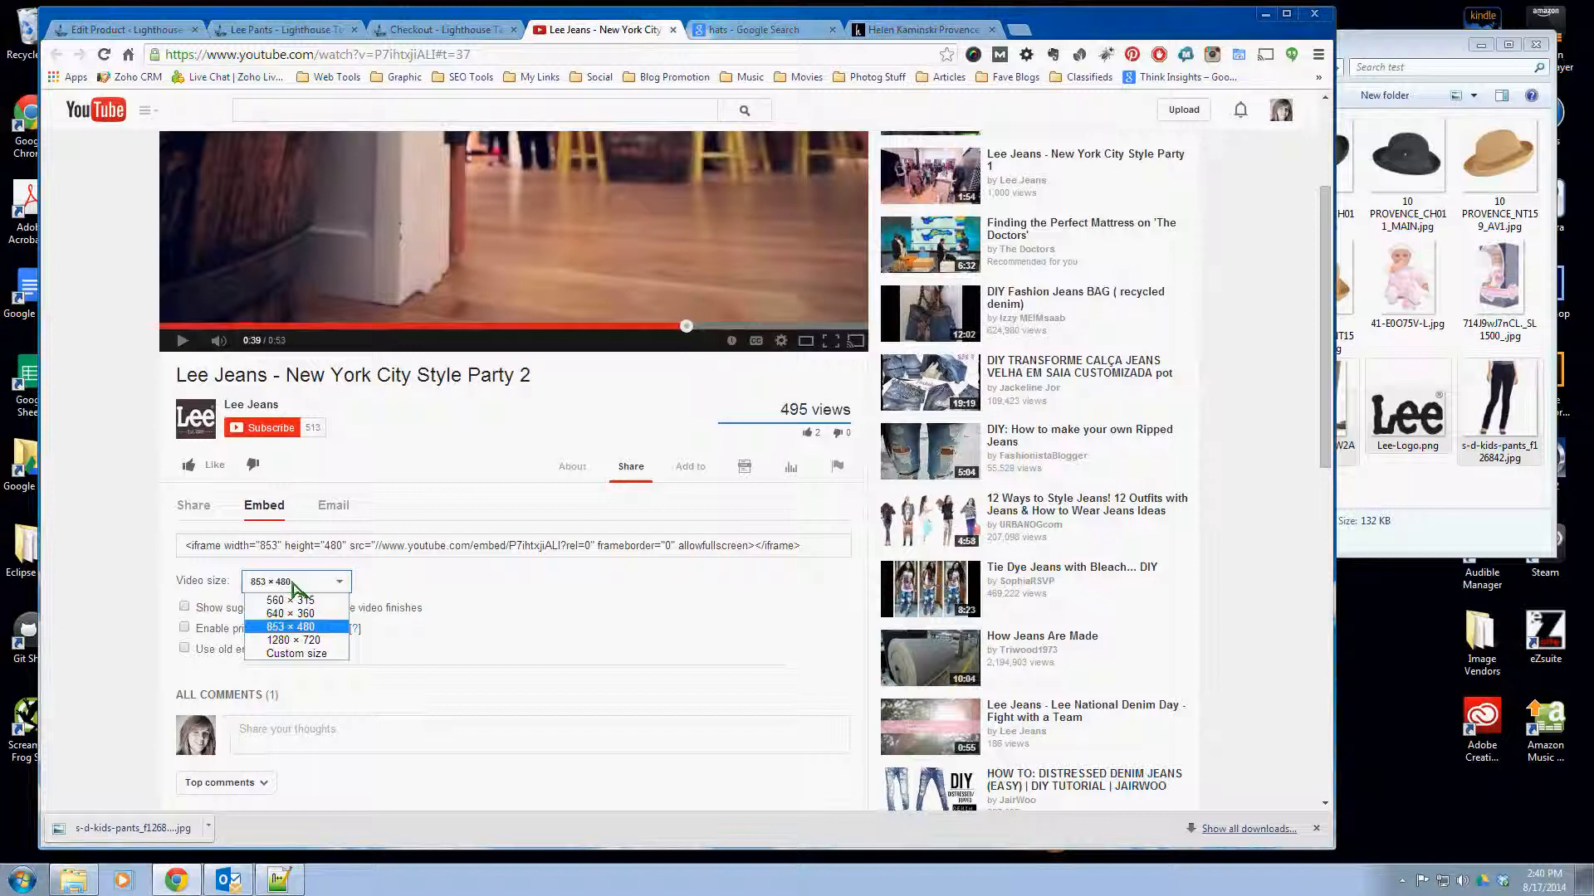
click(290, 614)
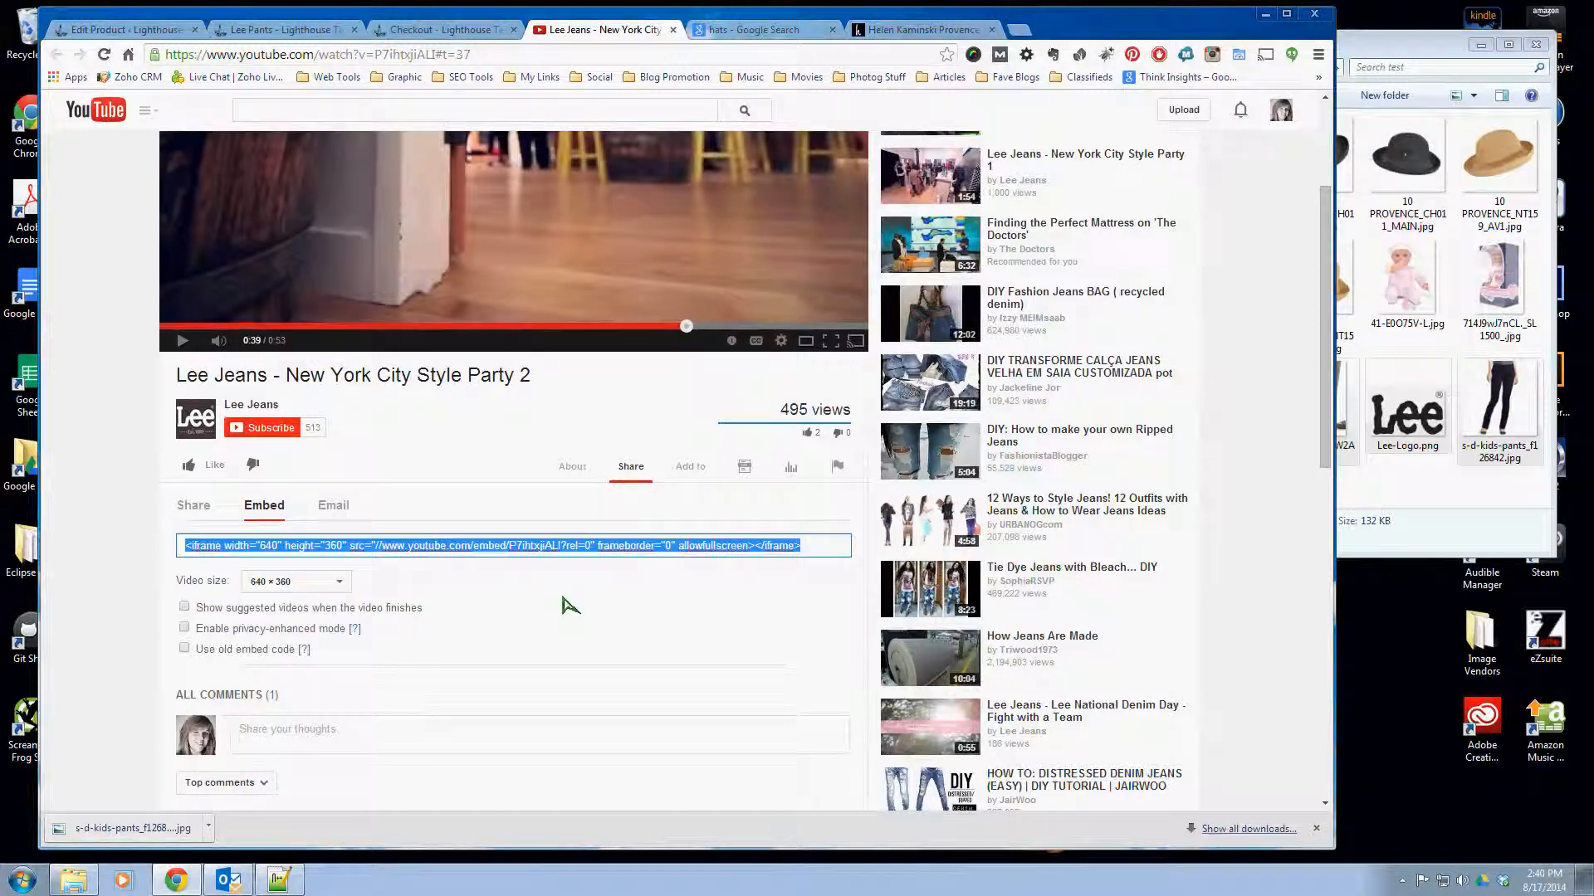
click(126, 600)
scroll(126, 601, down, 1)
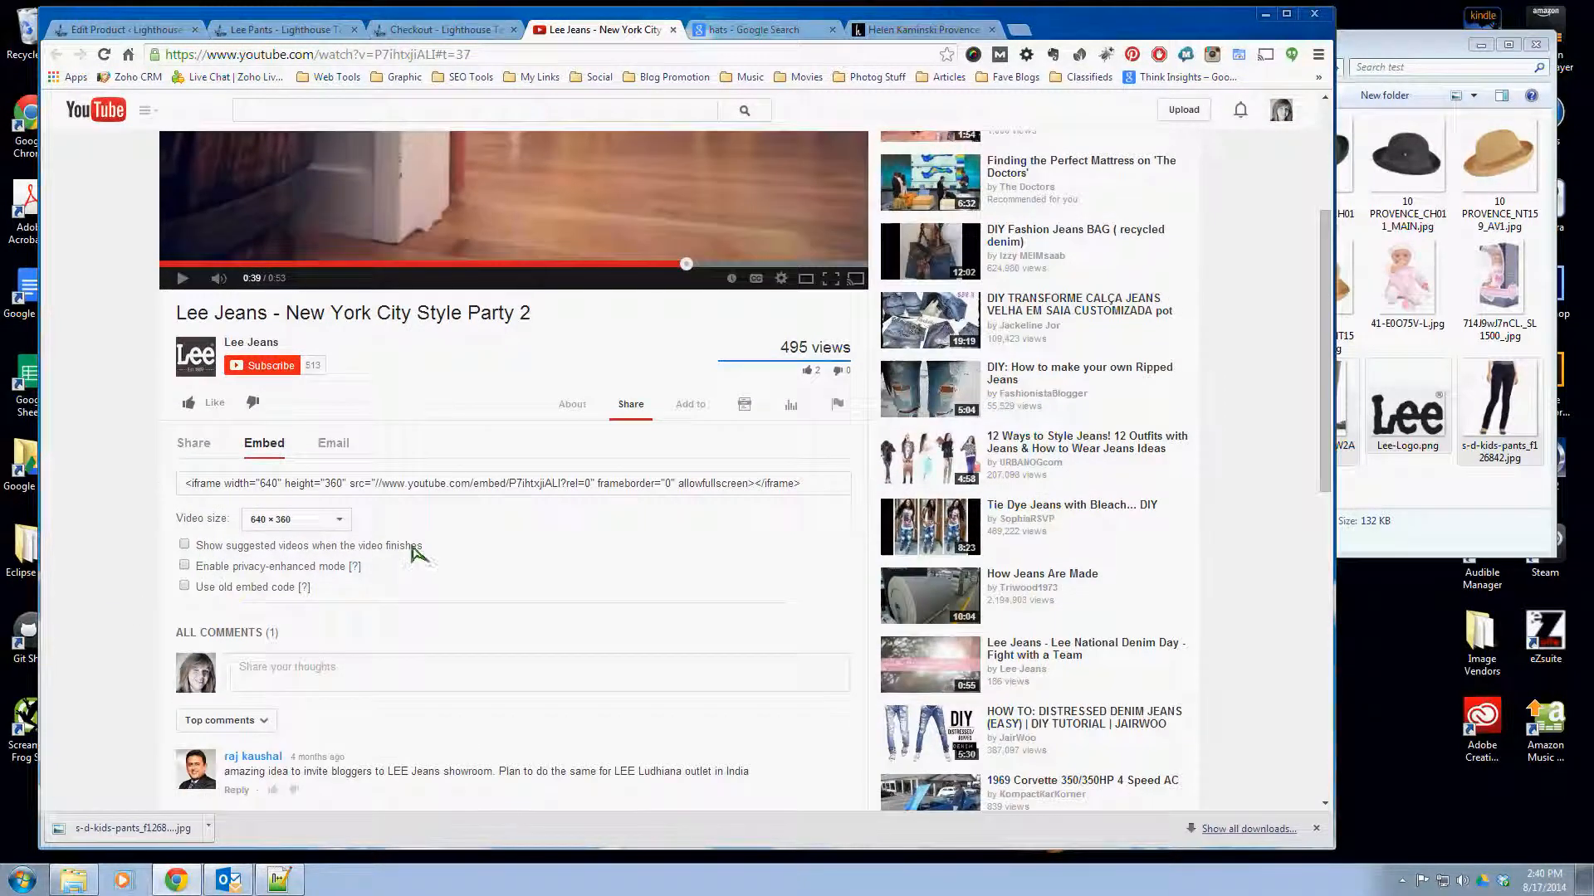
click(185, 544)
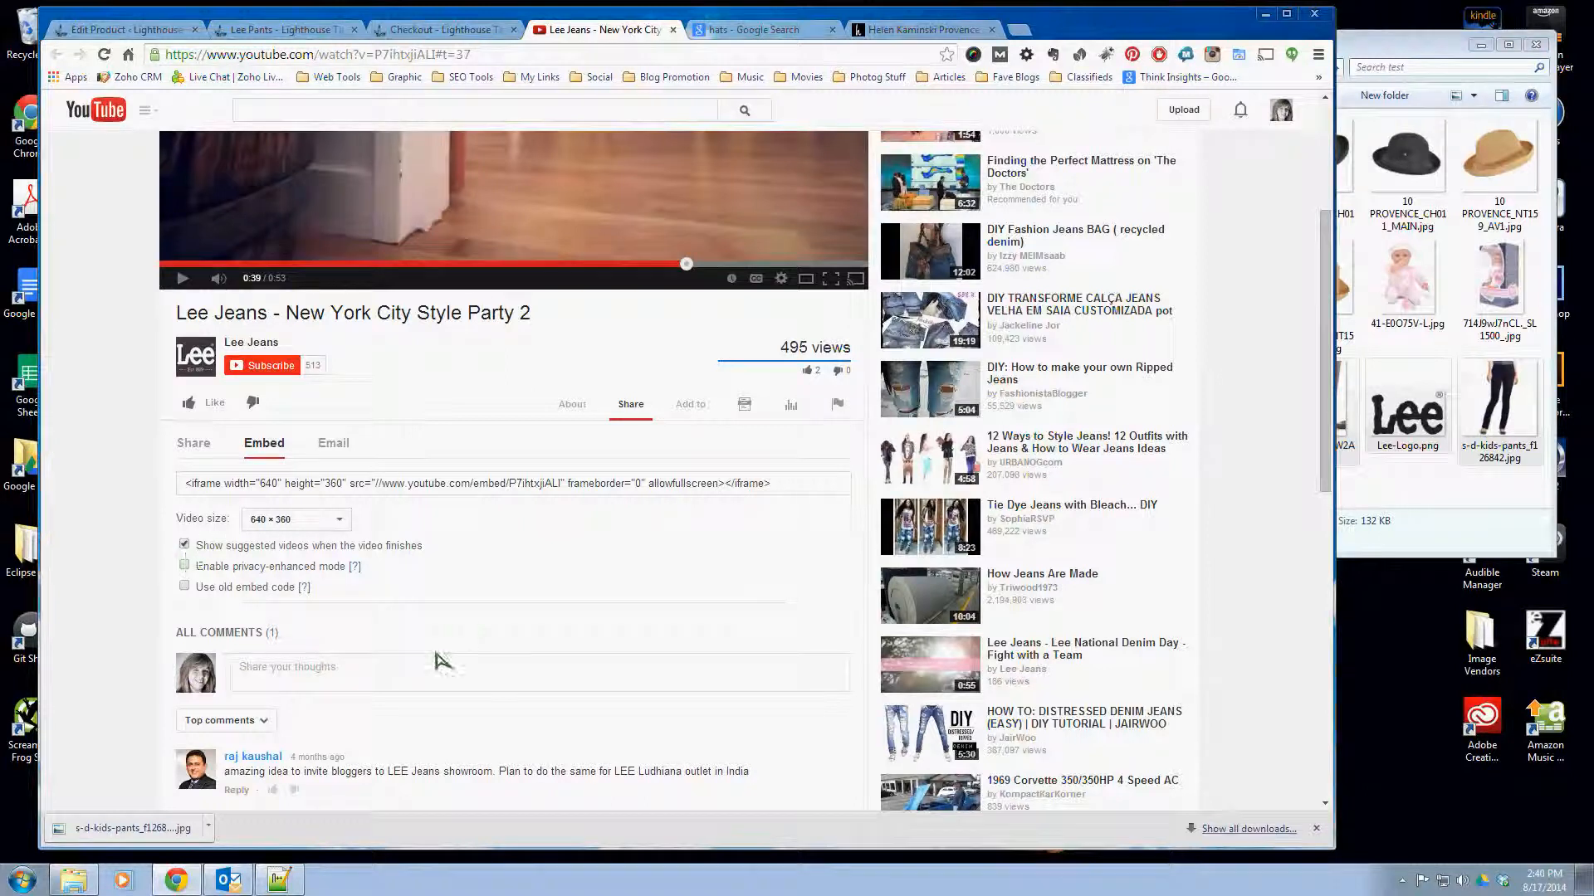
- Copy the video's complete iframe embed code
click(445, 487)
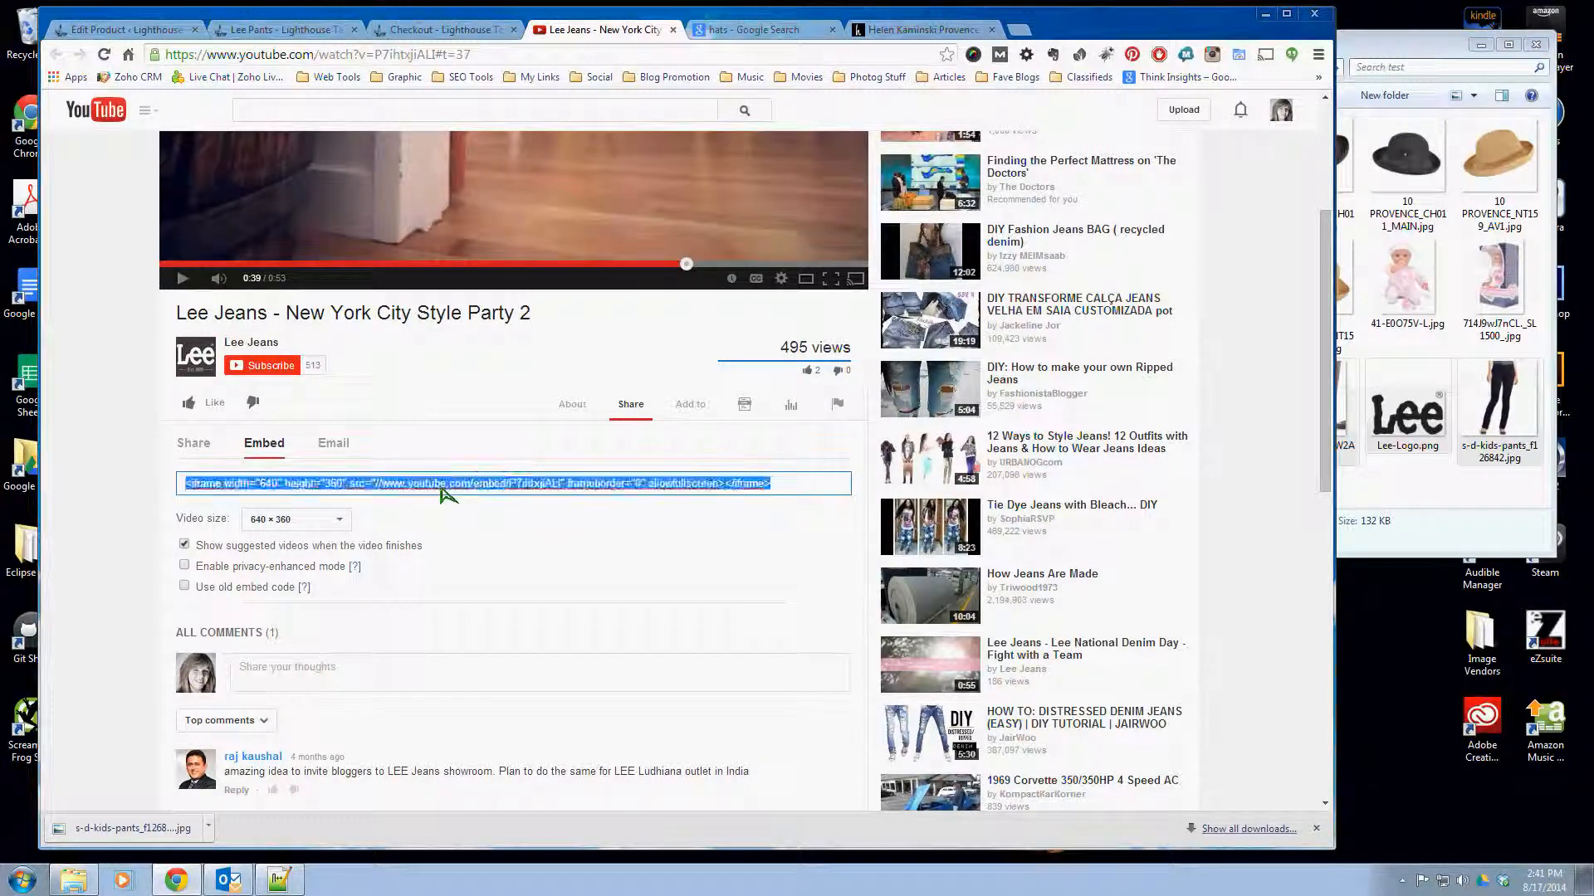
right_click(444, 491)
click(477, 558)
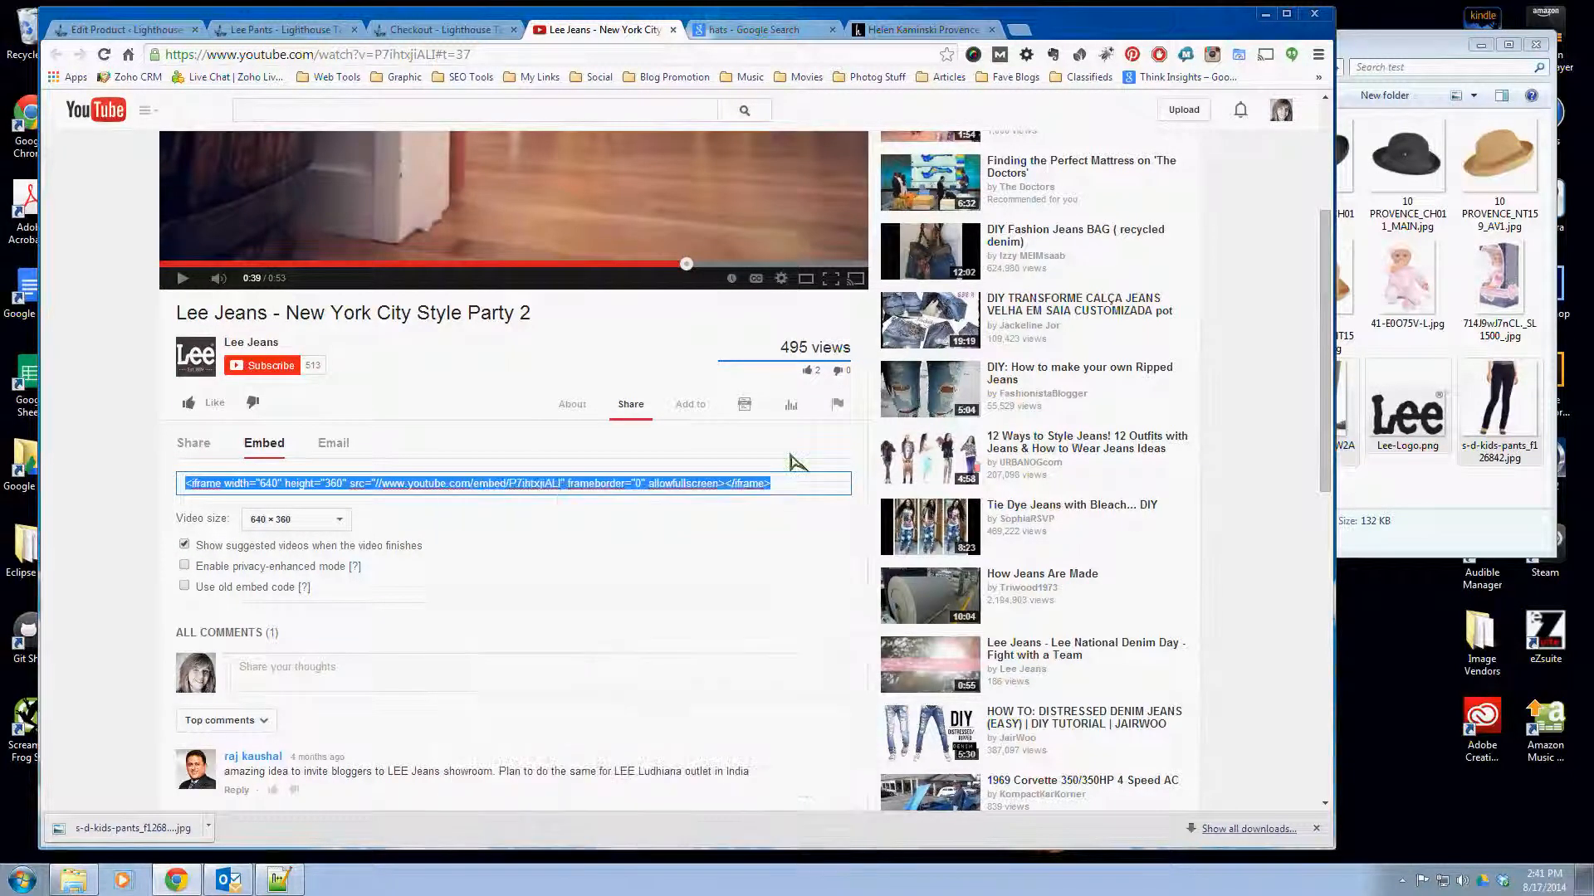
- Replace the trailing &nbsp; in the Lee Pants description's HTML with the copied iframe code, and view it in the visual editor
click(114, 30)
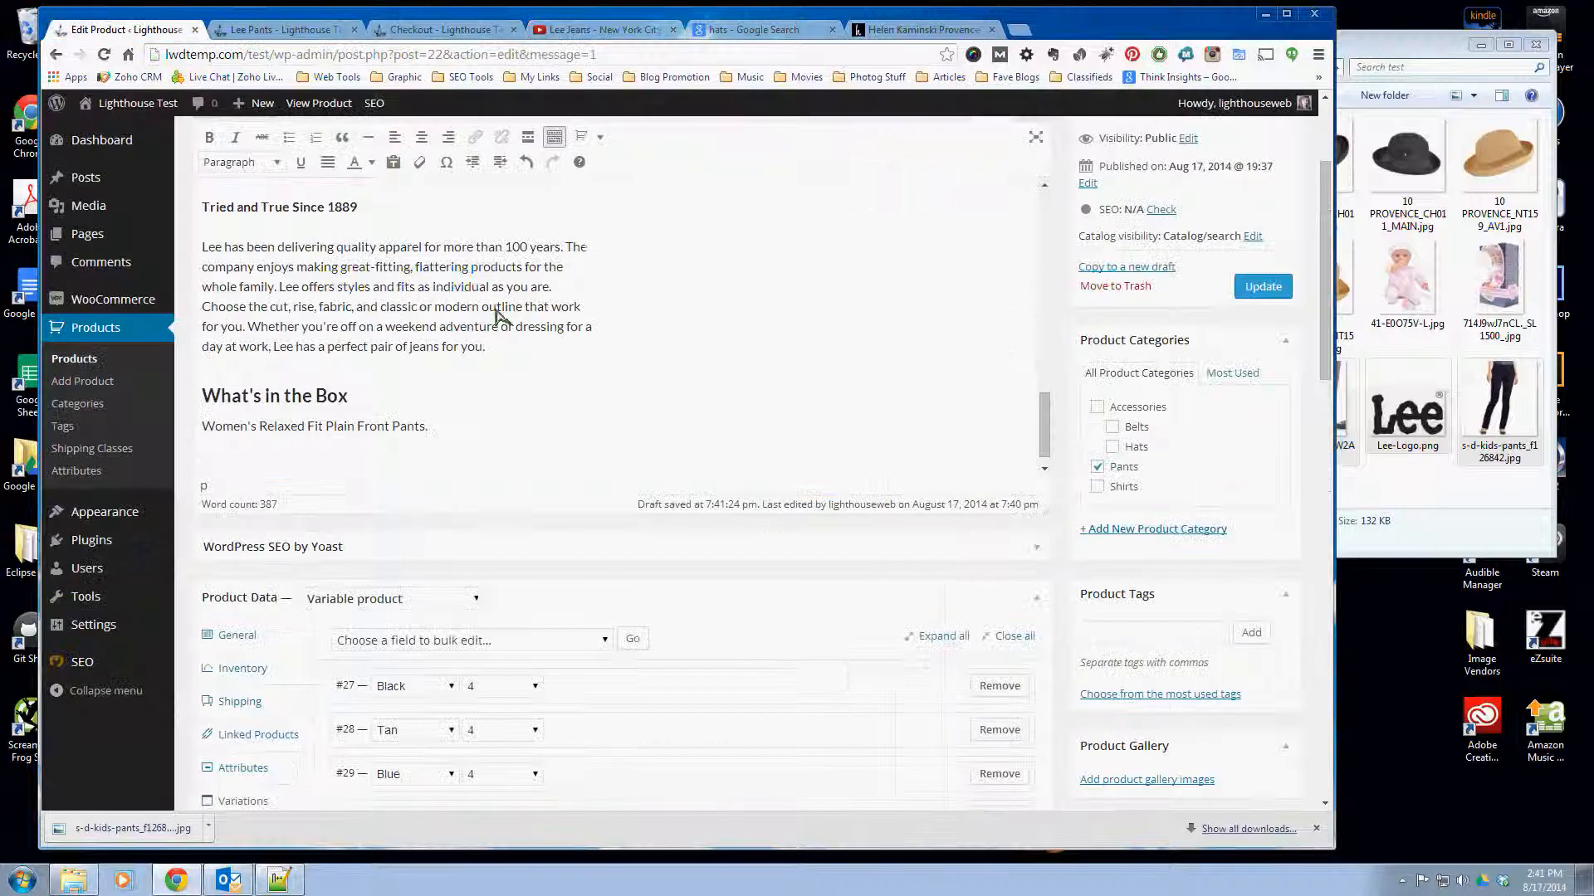
scroll(847, 581, up, 4)
click(1037, 233)
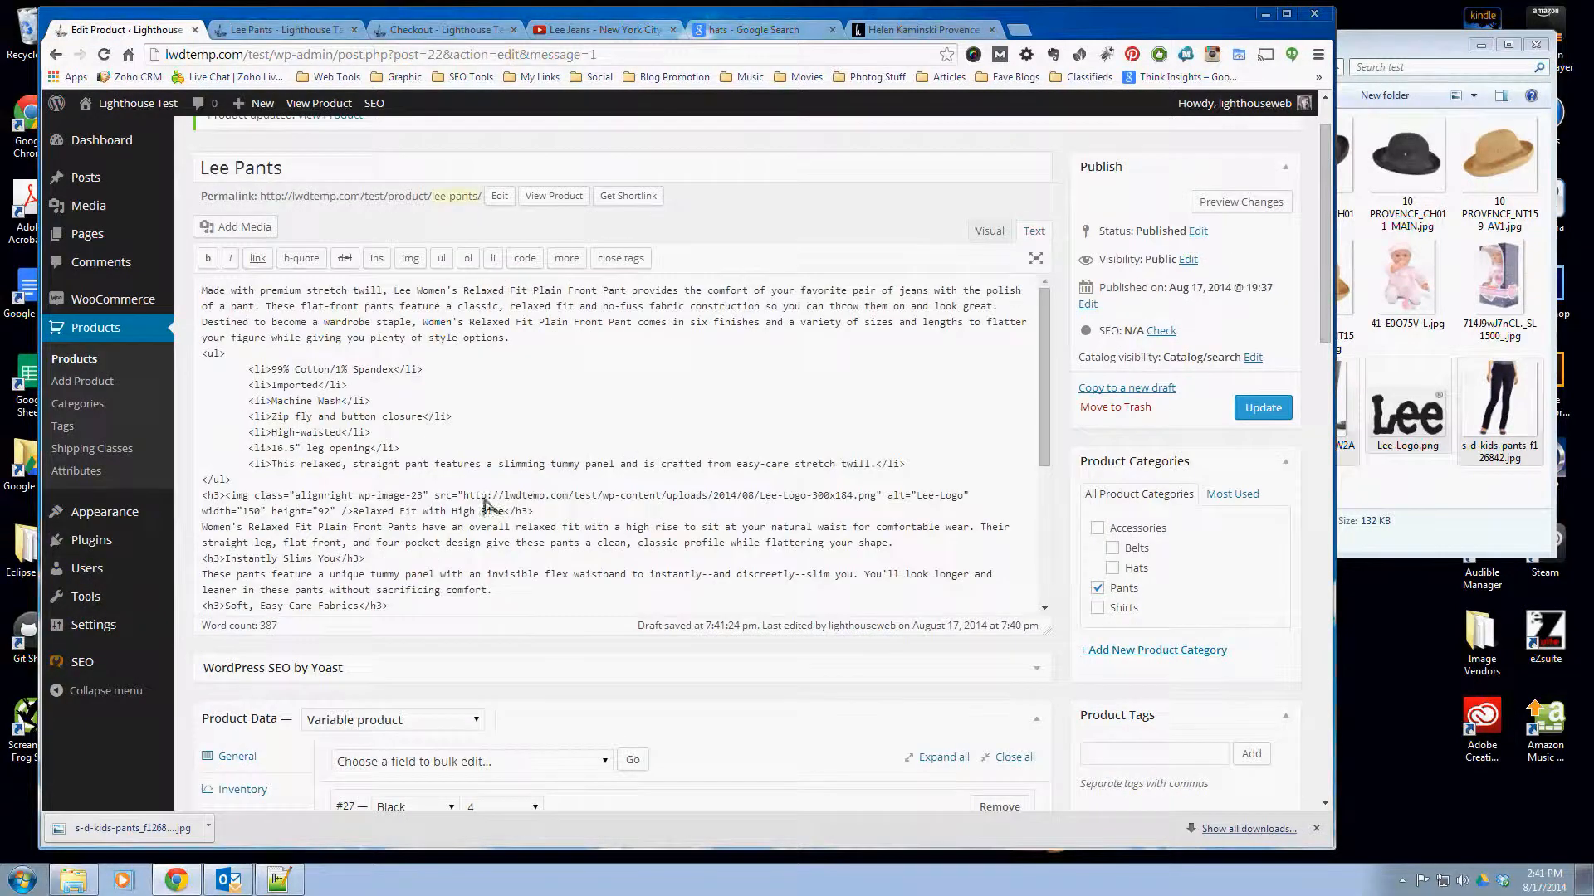
scroll(424, 552, down, 5)
scroll(423, 552, down, 6)
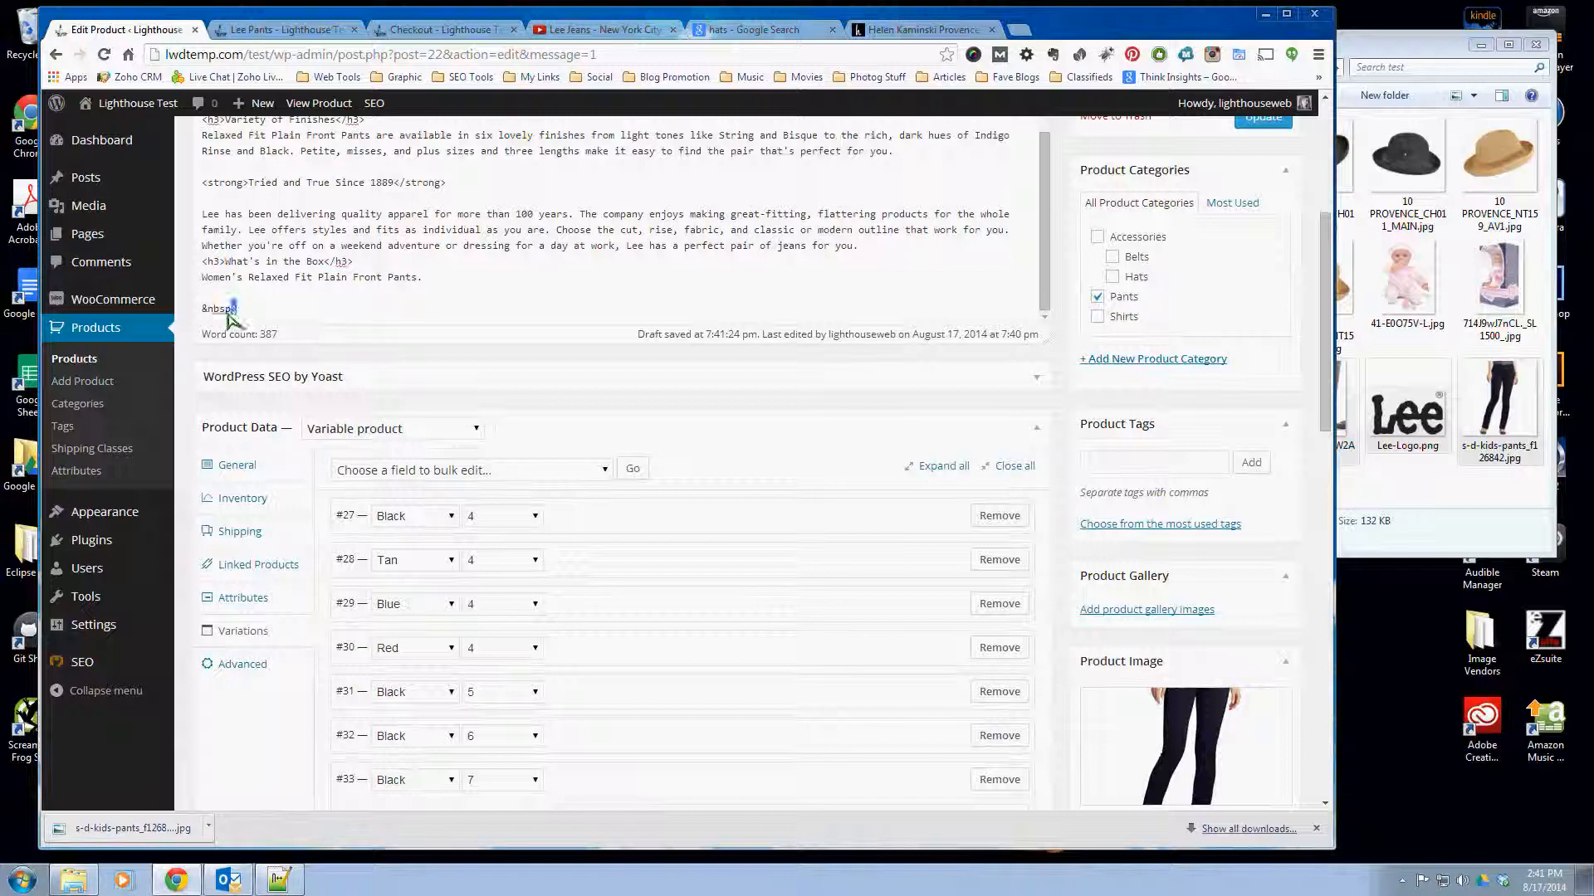
drag(237, 308, 200, 309)
key(ctrl+v)
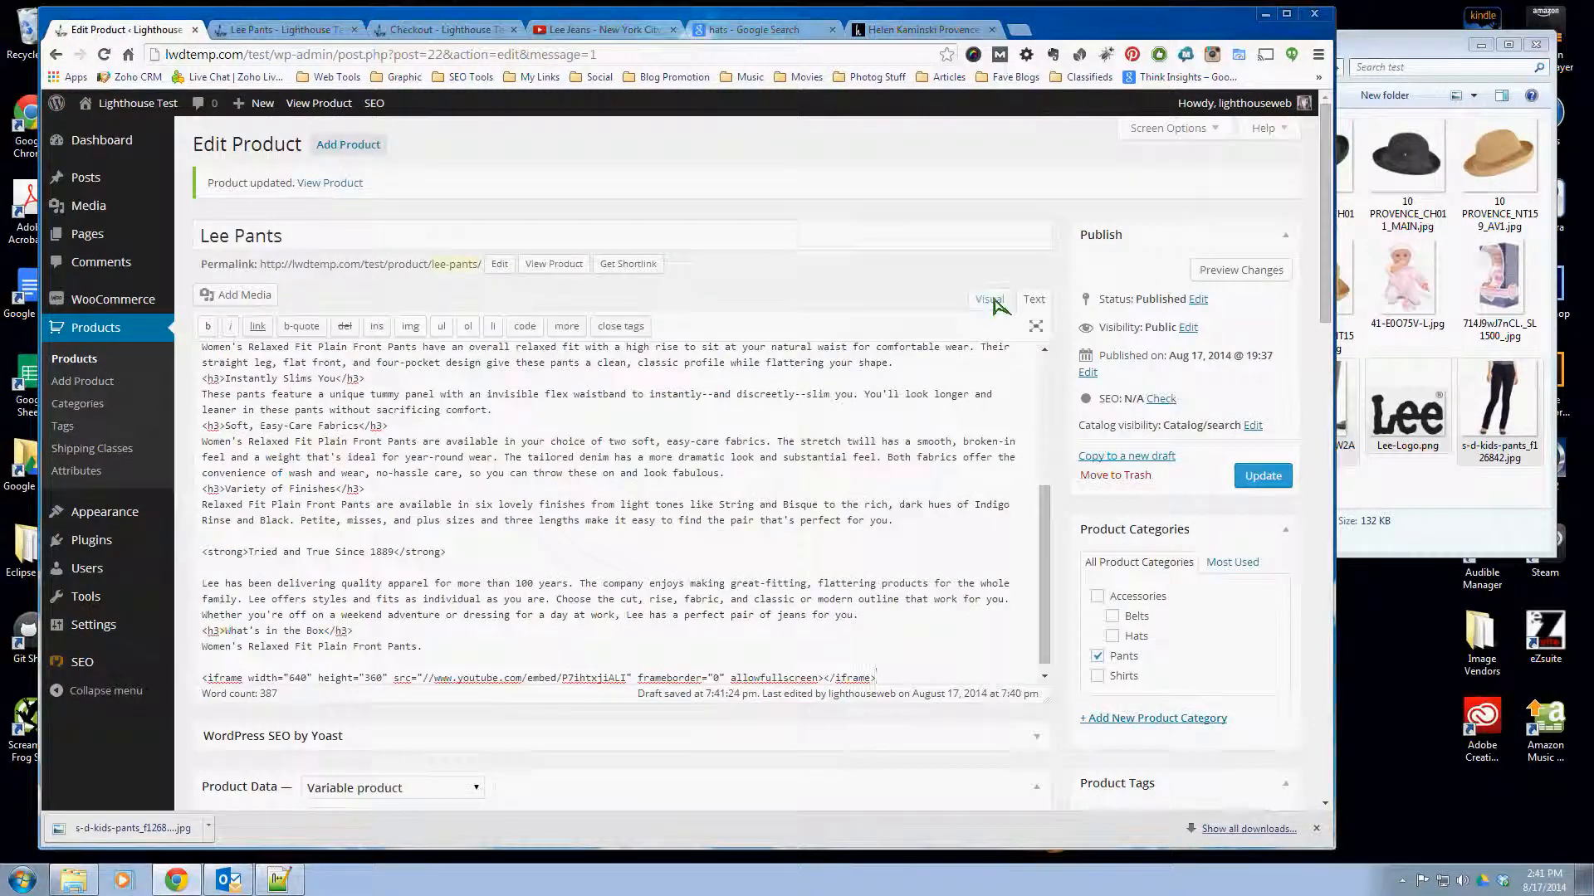
scroll(1048, 610, down, 1)
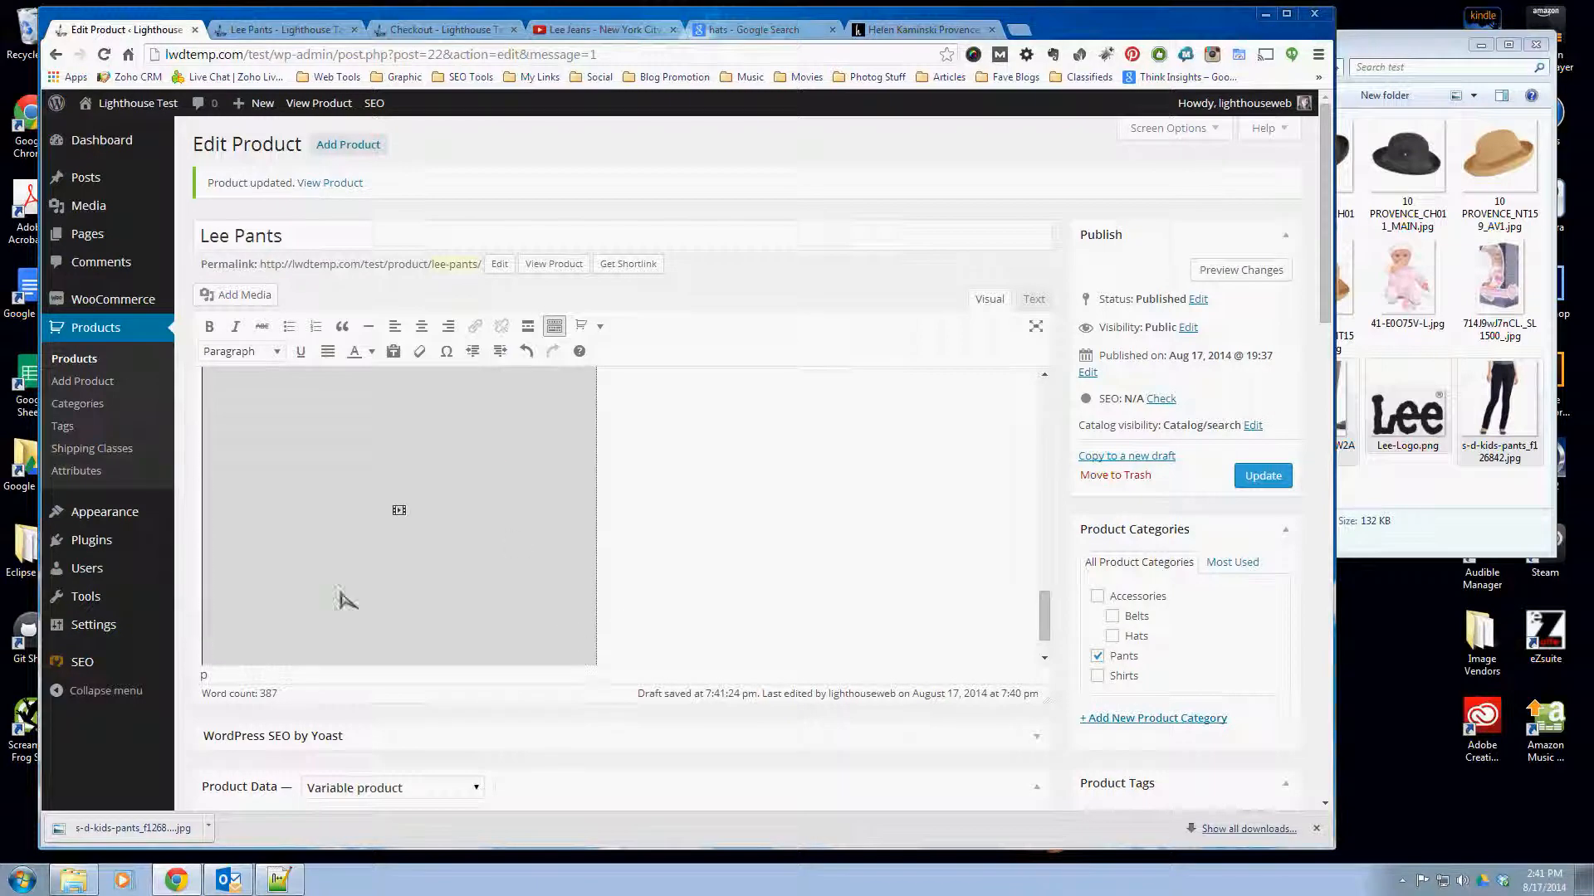
- Update the Lee Pants product with the embedded video and reload its storefront page
scroll(556, 573, up, 1)
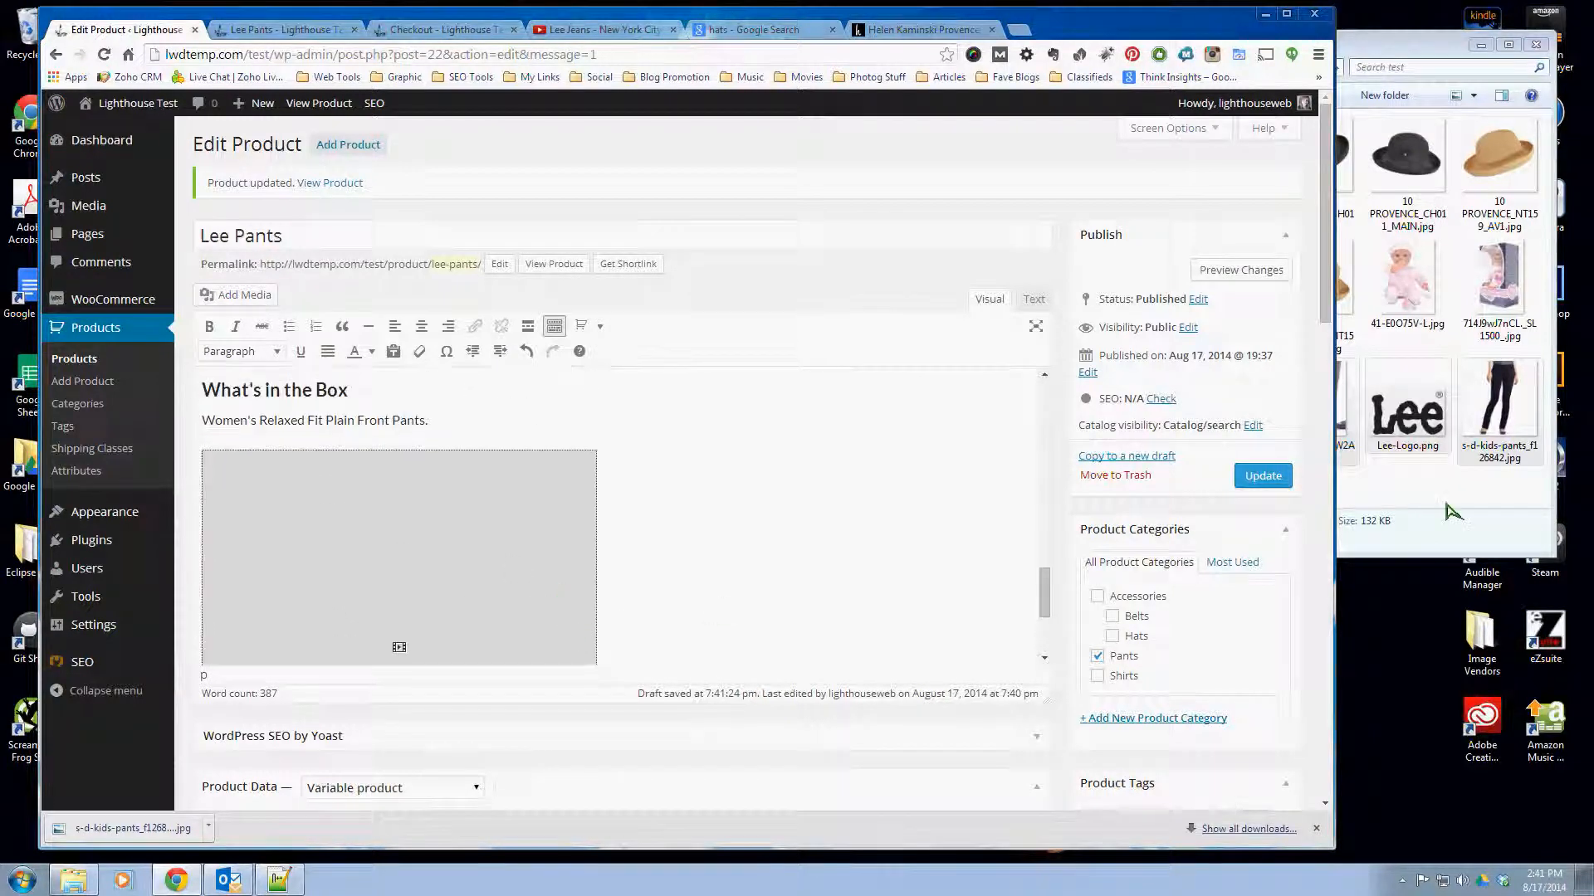
click(1264, 478)
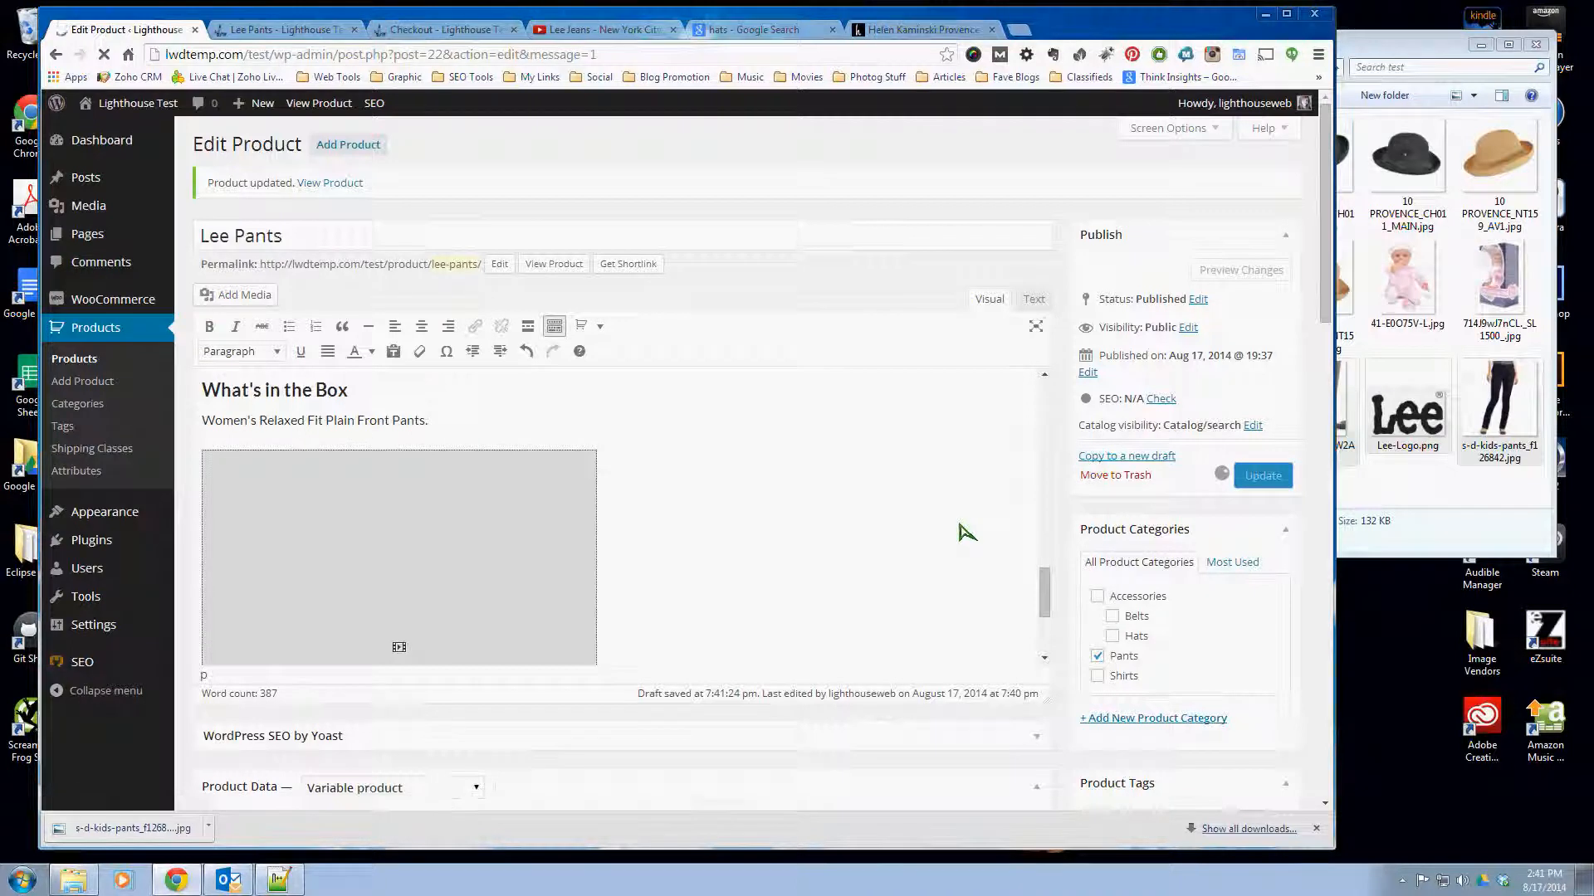
click(240, 31)
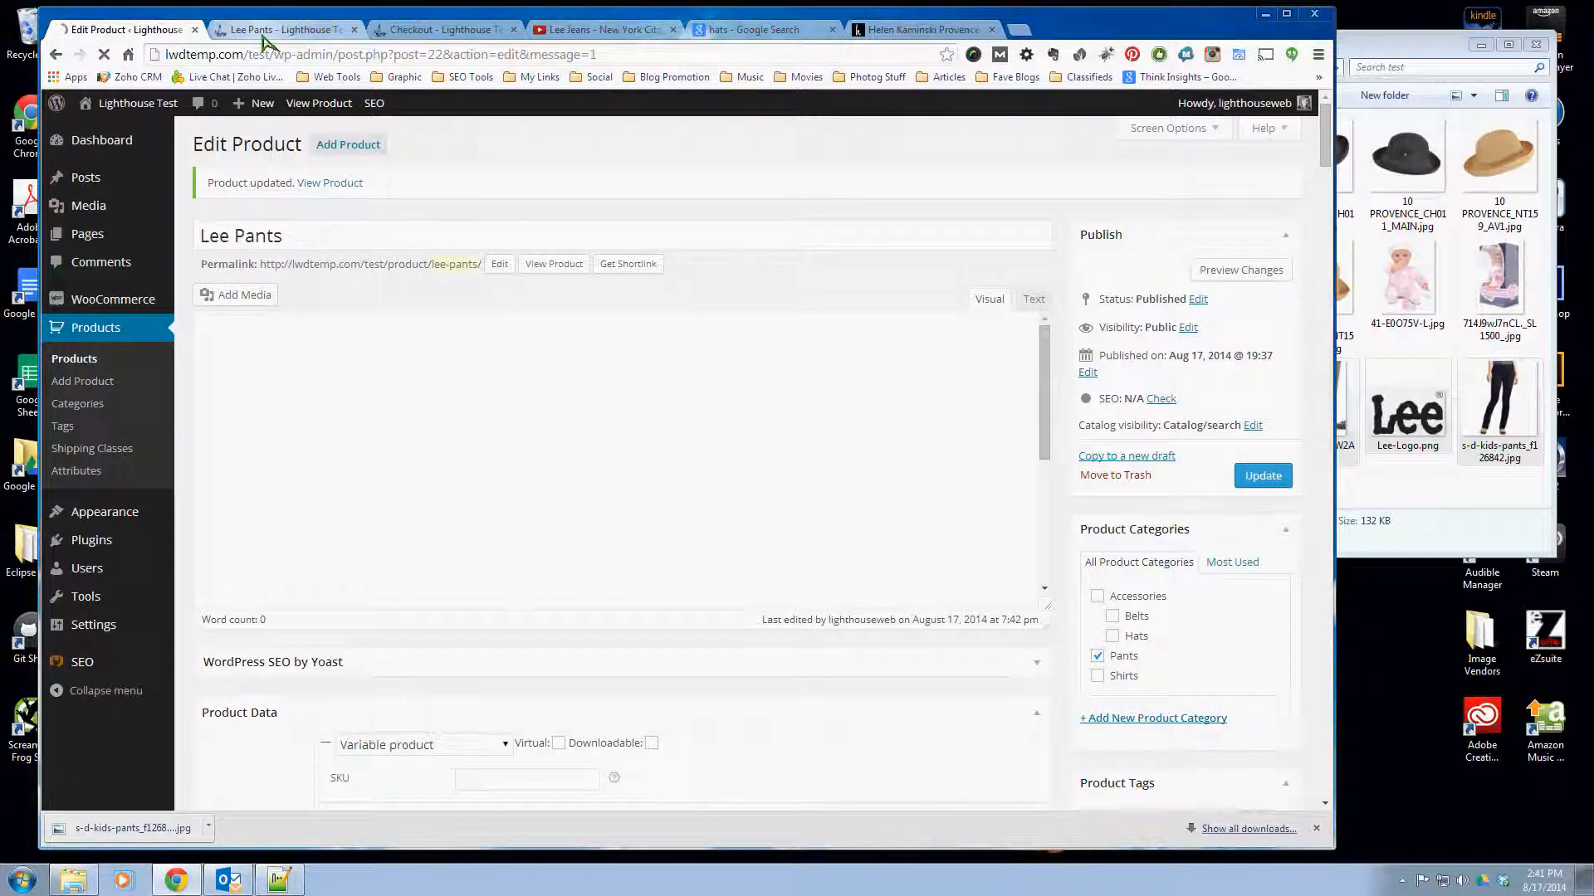
click(103, 56)
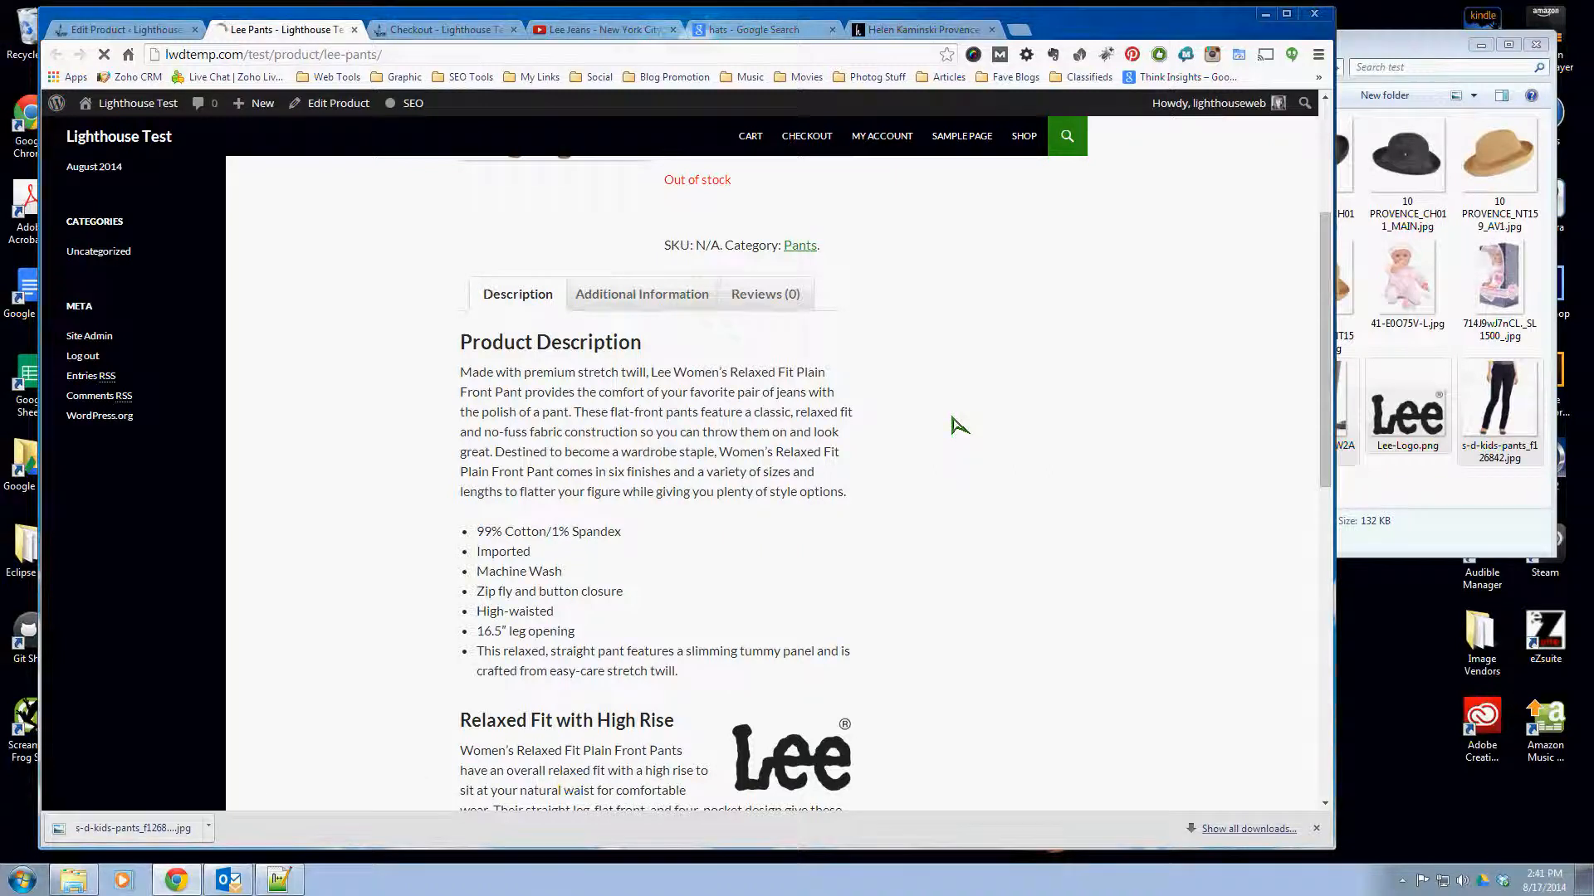
- Play the embedded Lee Jeans video at the end of the product description briefly, and pause it
scroll(954, 431, down, 4)
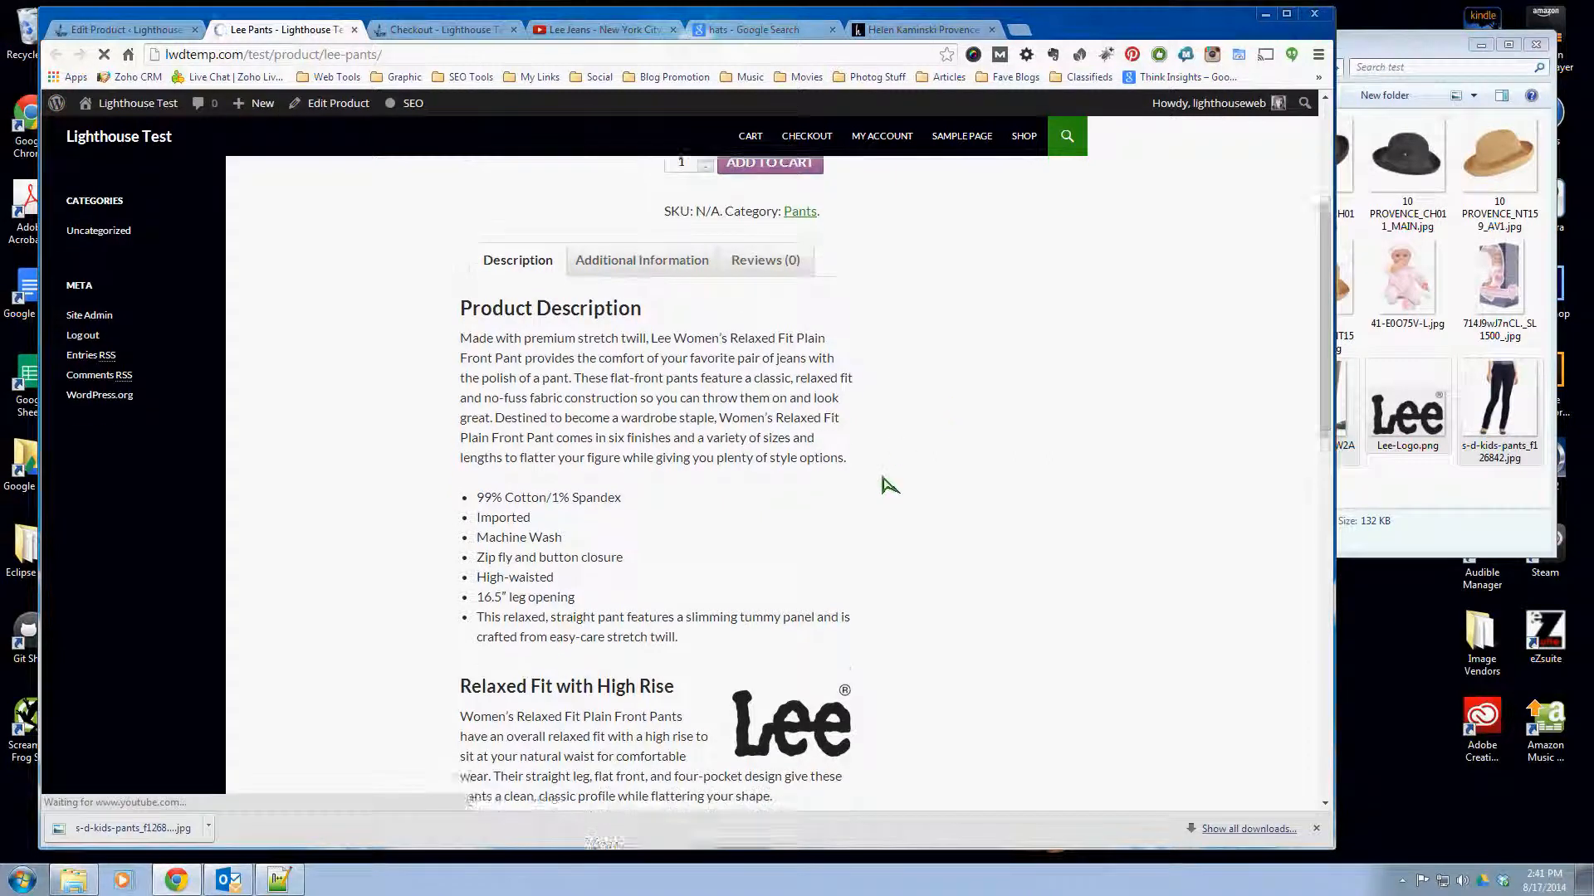
scroll(900, 490, down, 4)
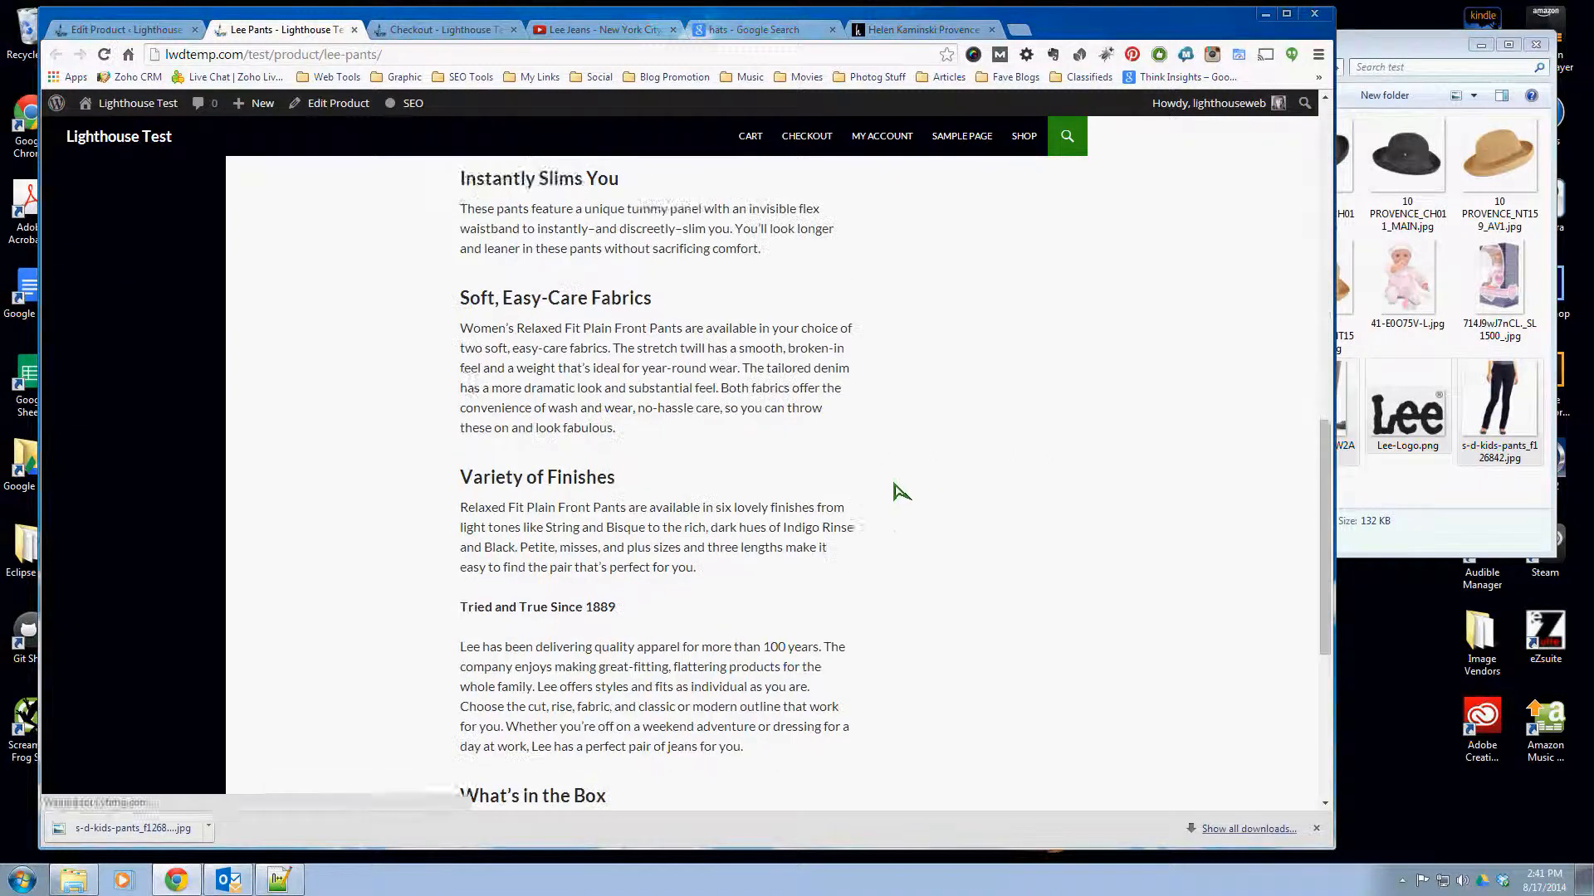
scroll(903, 490, down, 4)
click(481, 710)
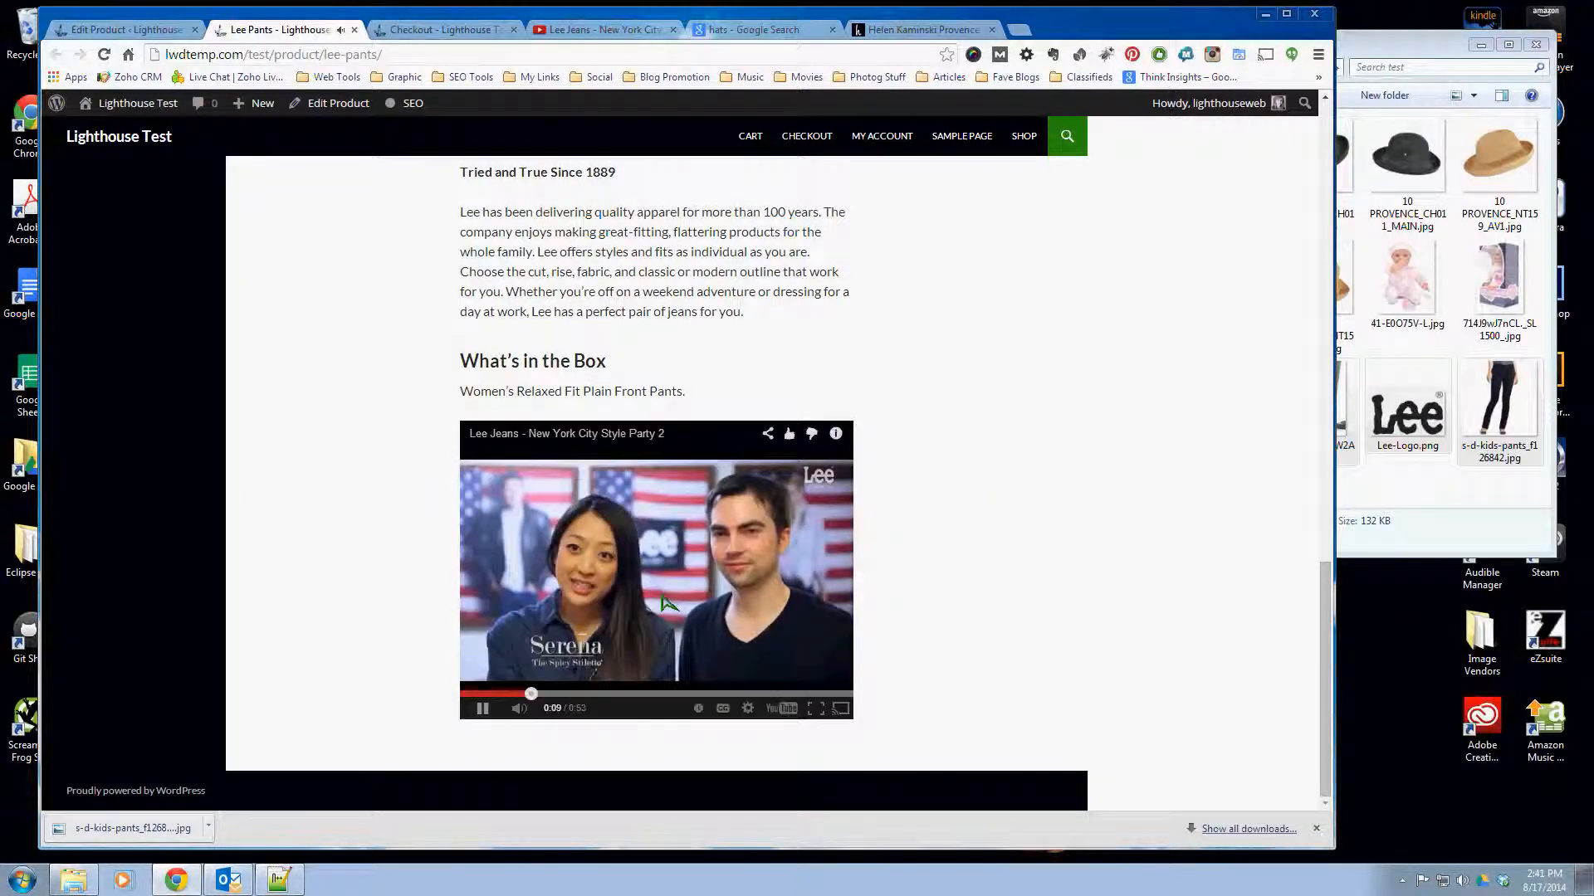
click(482, 708)
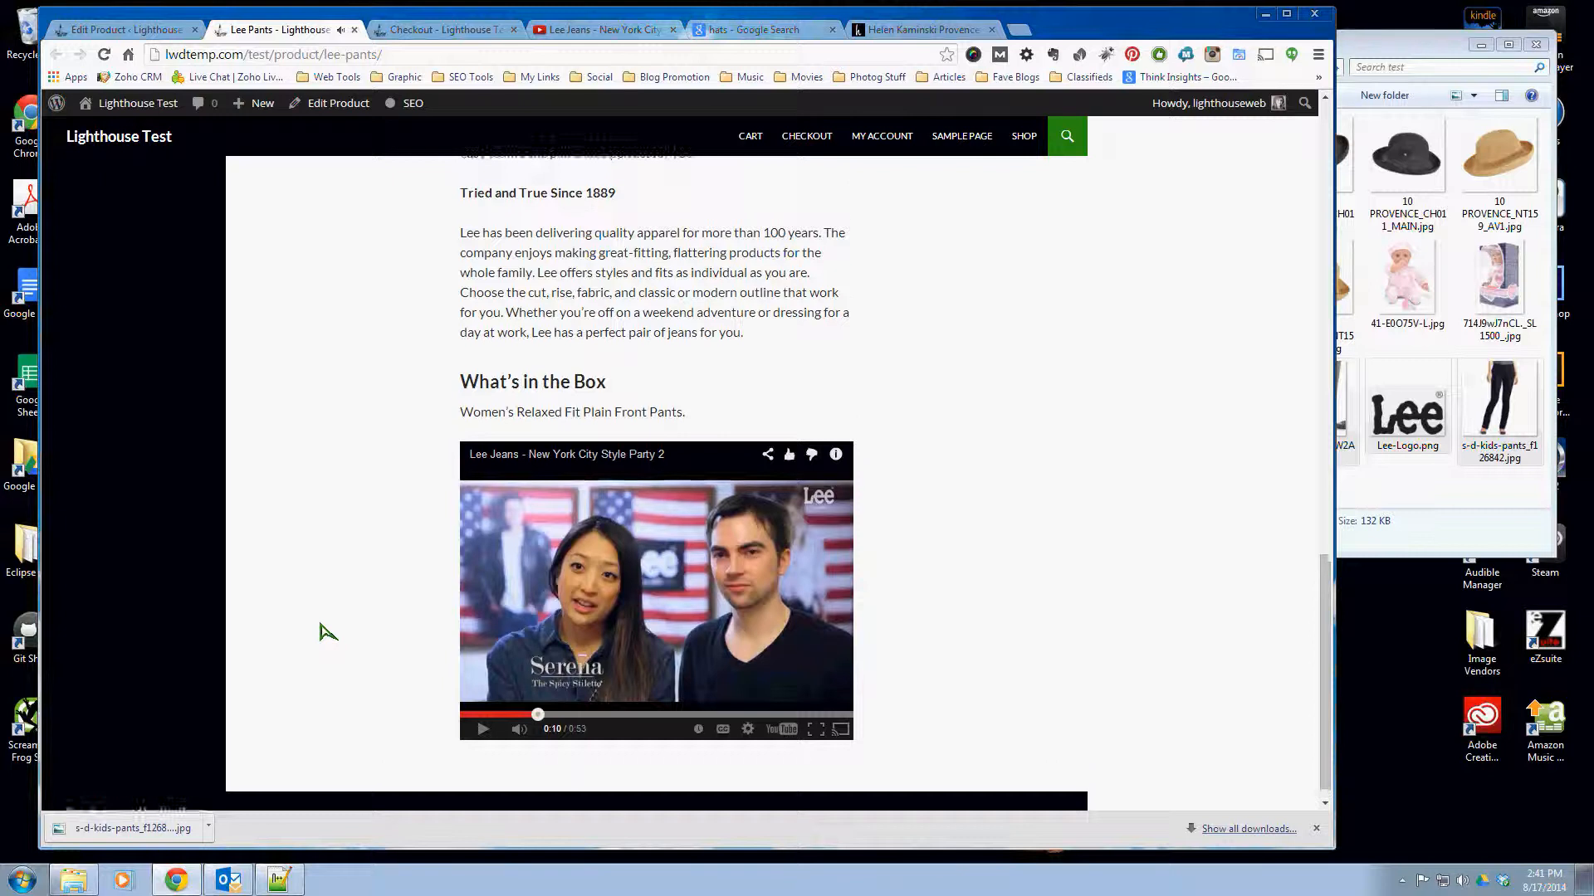
- Review the Lee Pants storefront page, from the price and variation options through the formatted description sections
scroll(329, 624, up, 6)
scroll(330, 622, up, 10)
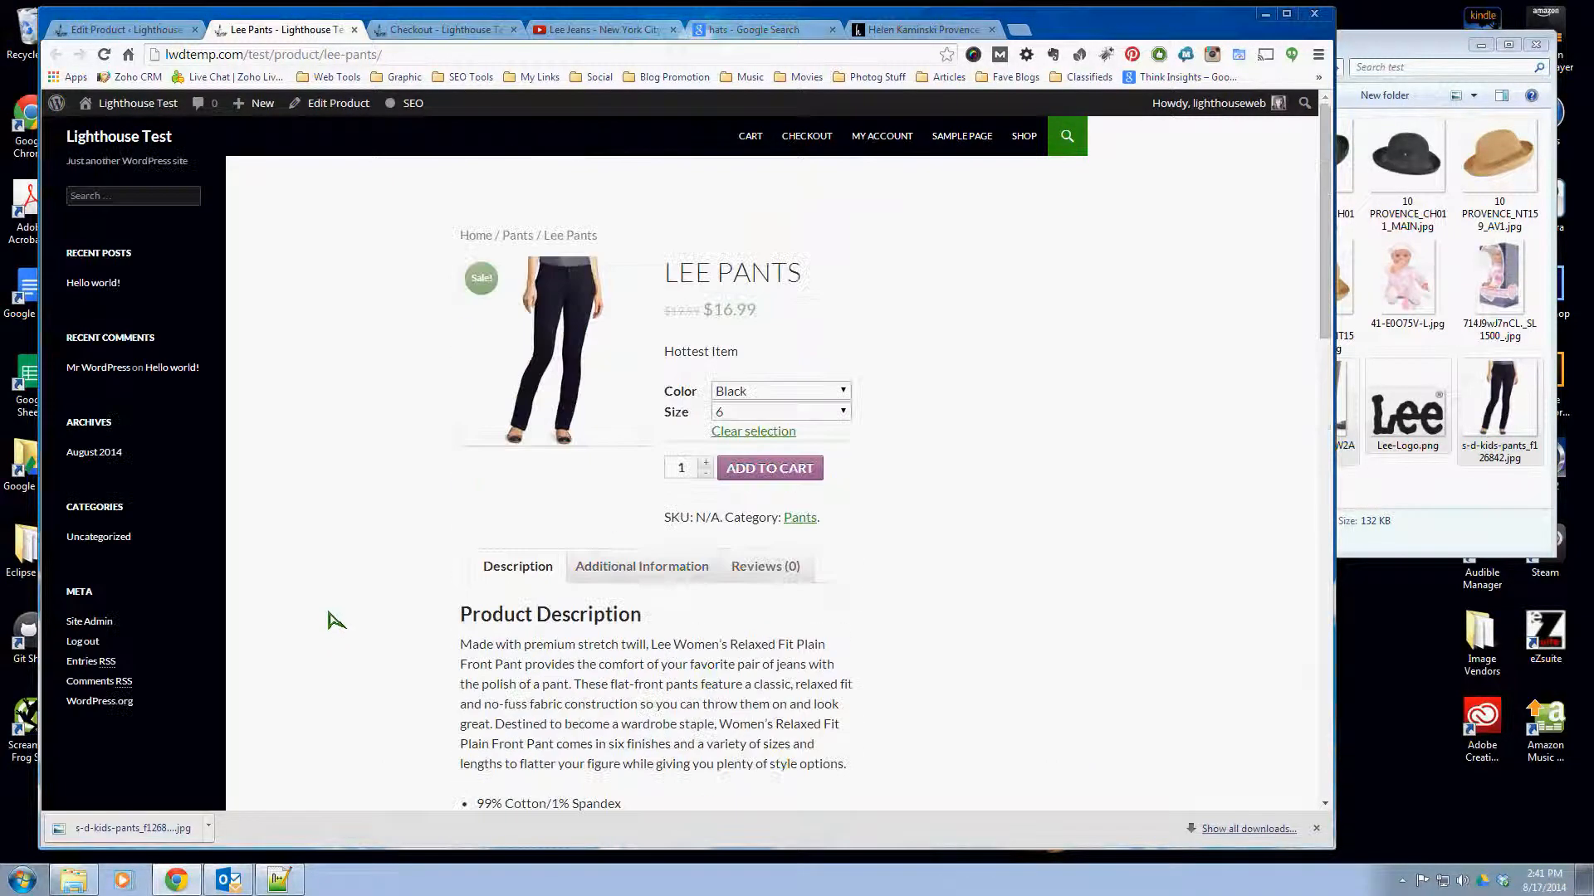
scroll(336, 621, down, 7)
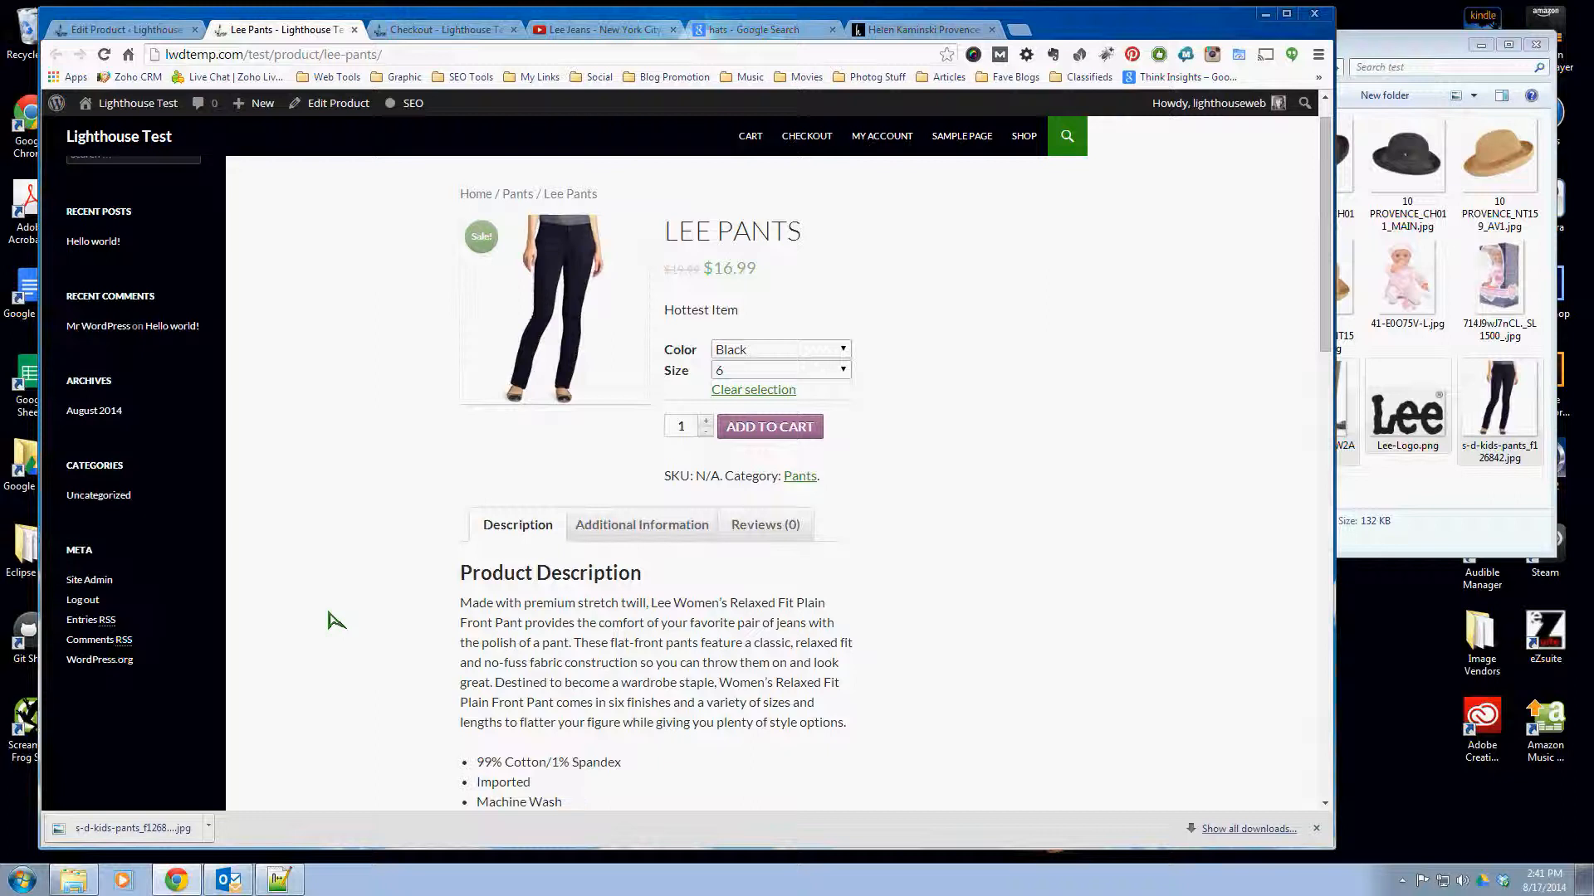
scroll(336, 620, down, 9)
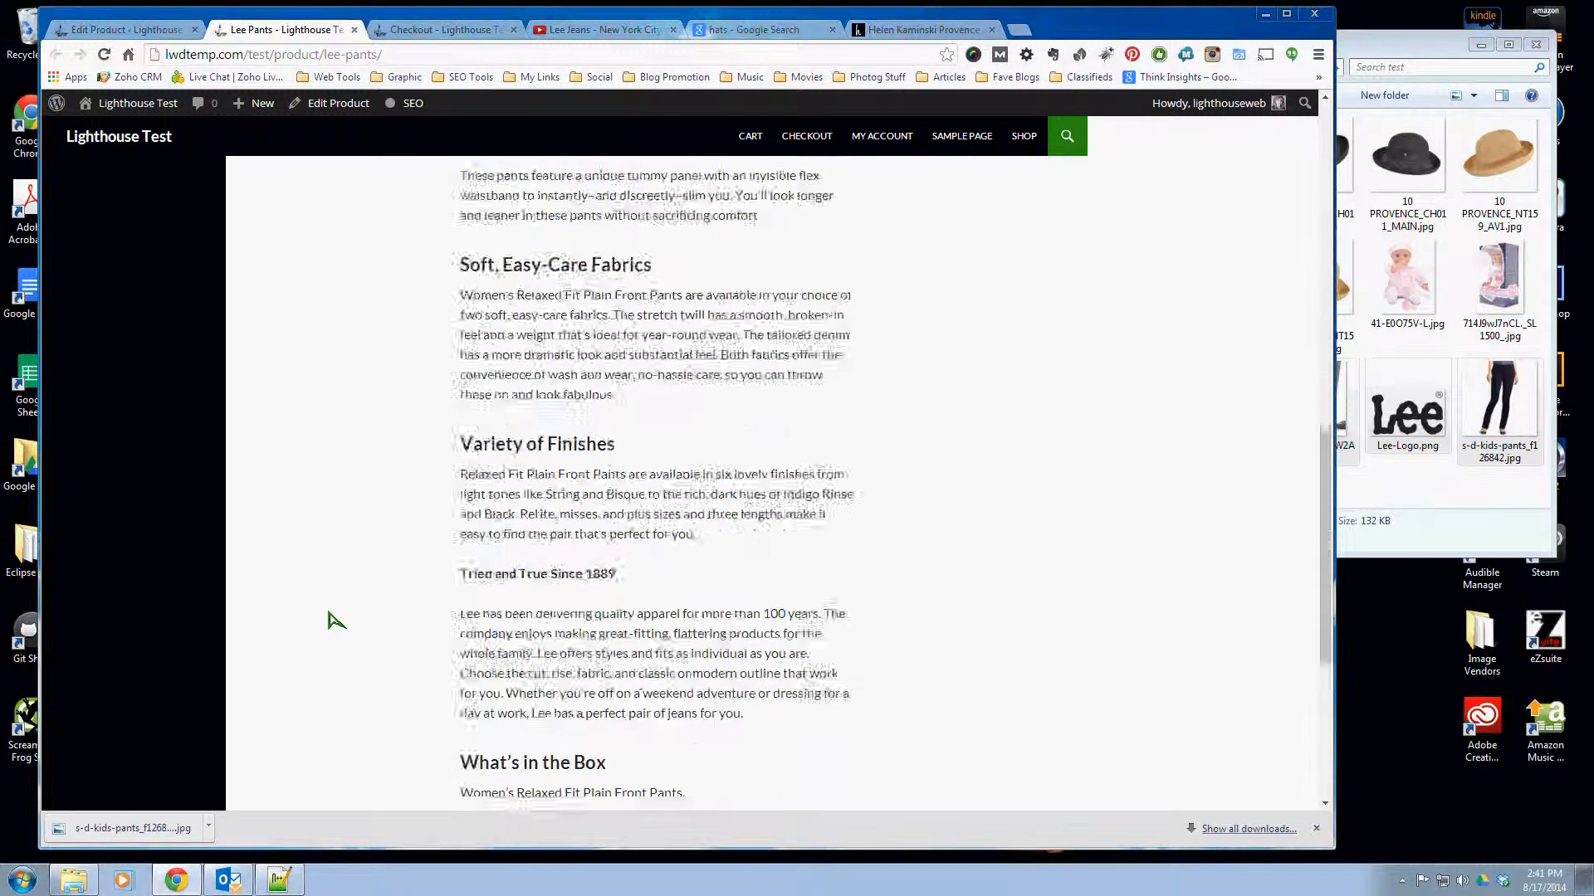
scroll(336, 621, up, 5)
scroll(337, 621, up, 4)
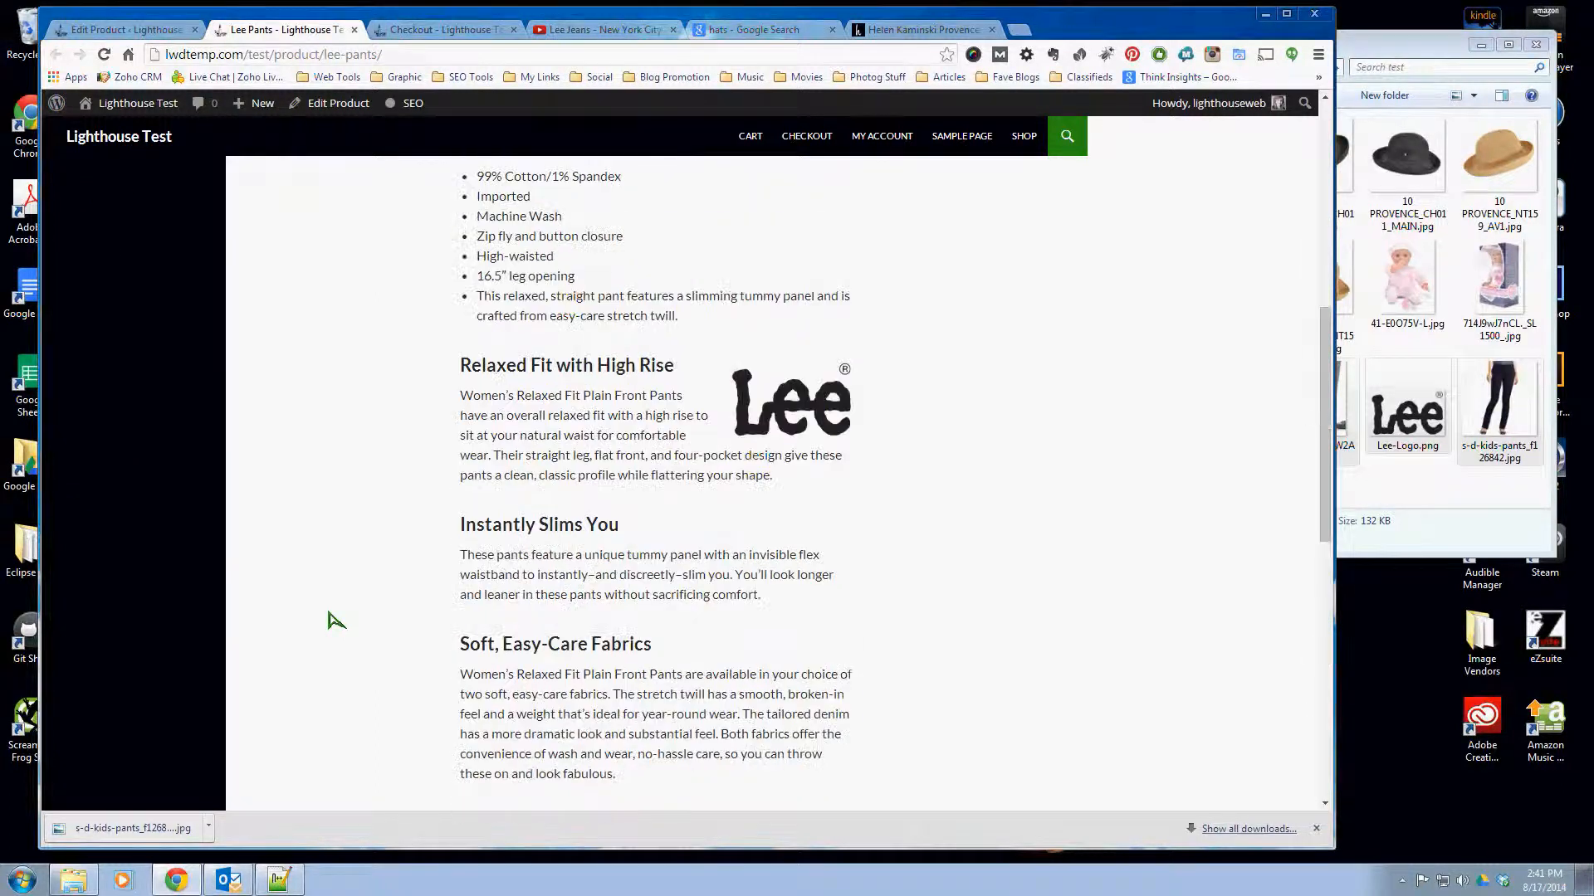
scroll(336, 621, up, 7)
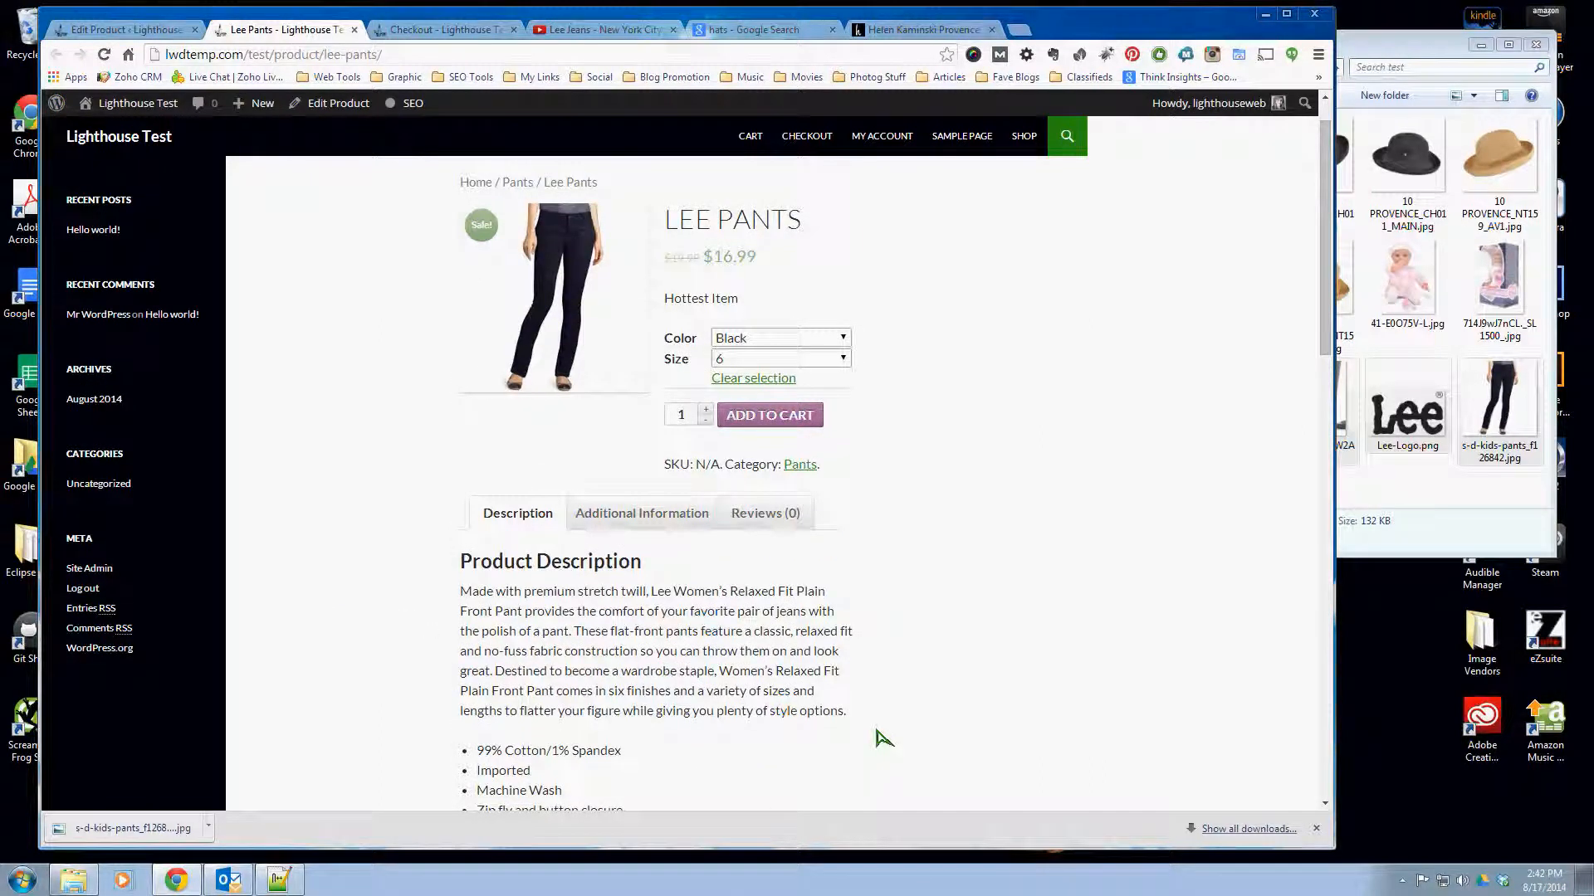
scroll(882, 737, down, 3)
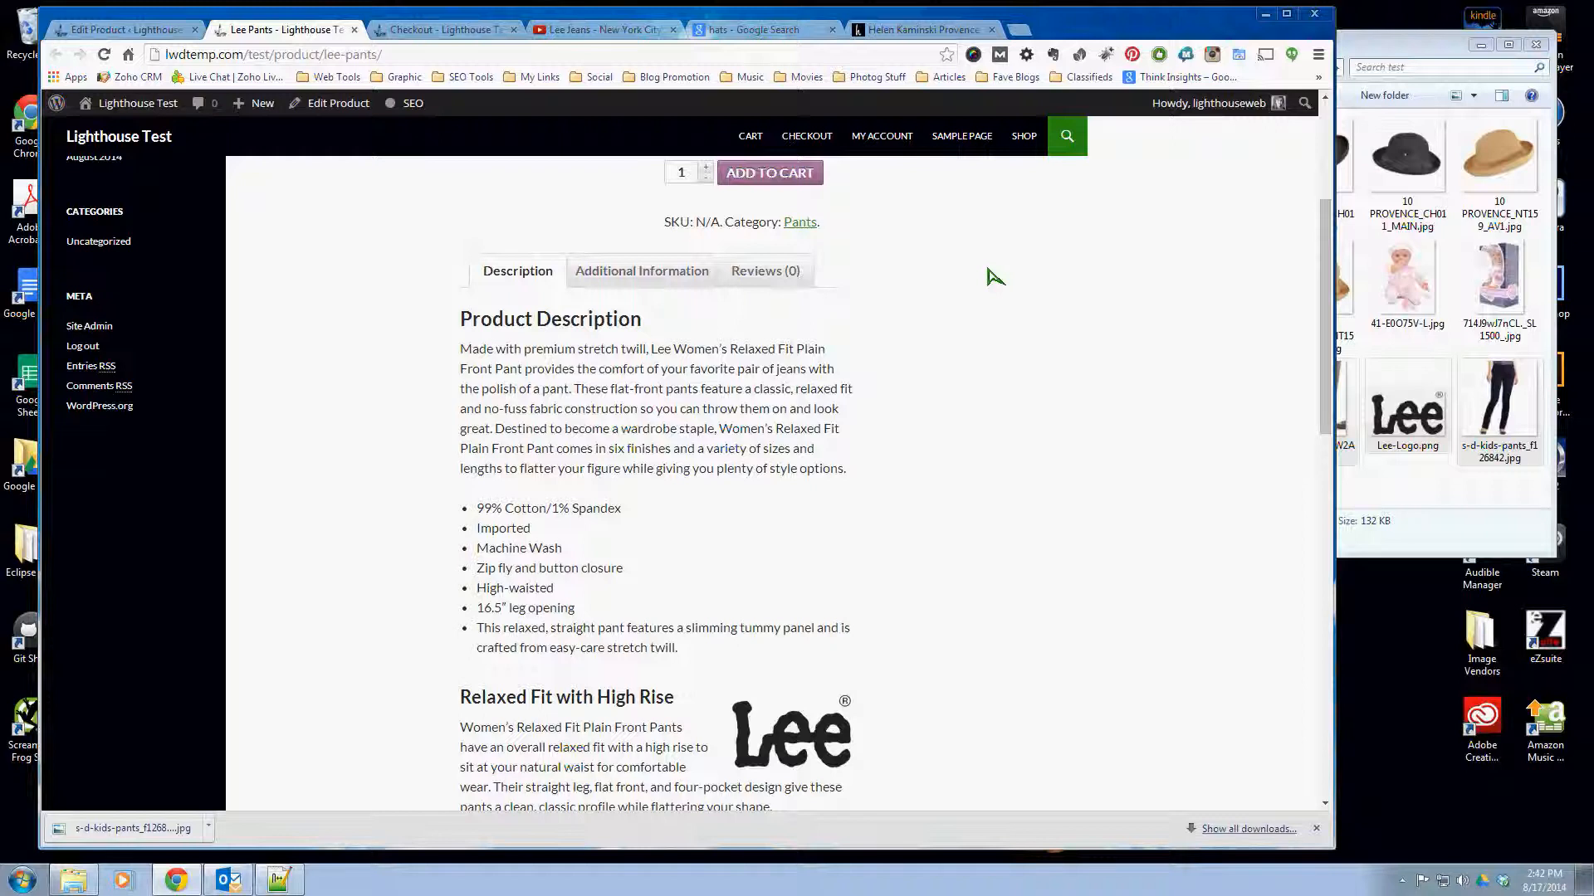
- Switch to the Provence 10 Hat page on hats.com and examine its product description and specifications
click(910, 30)
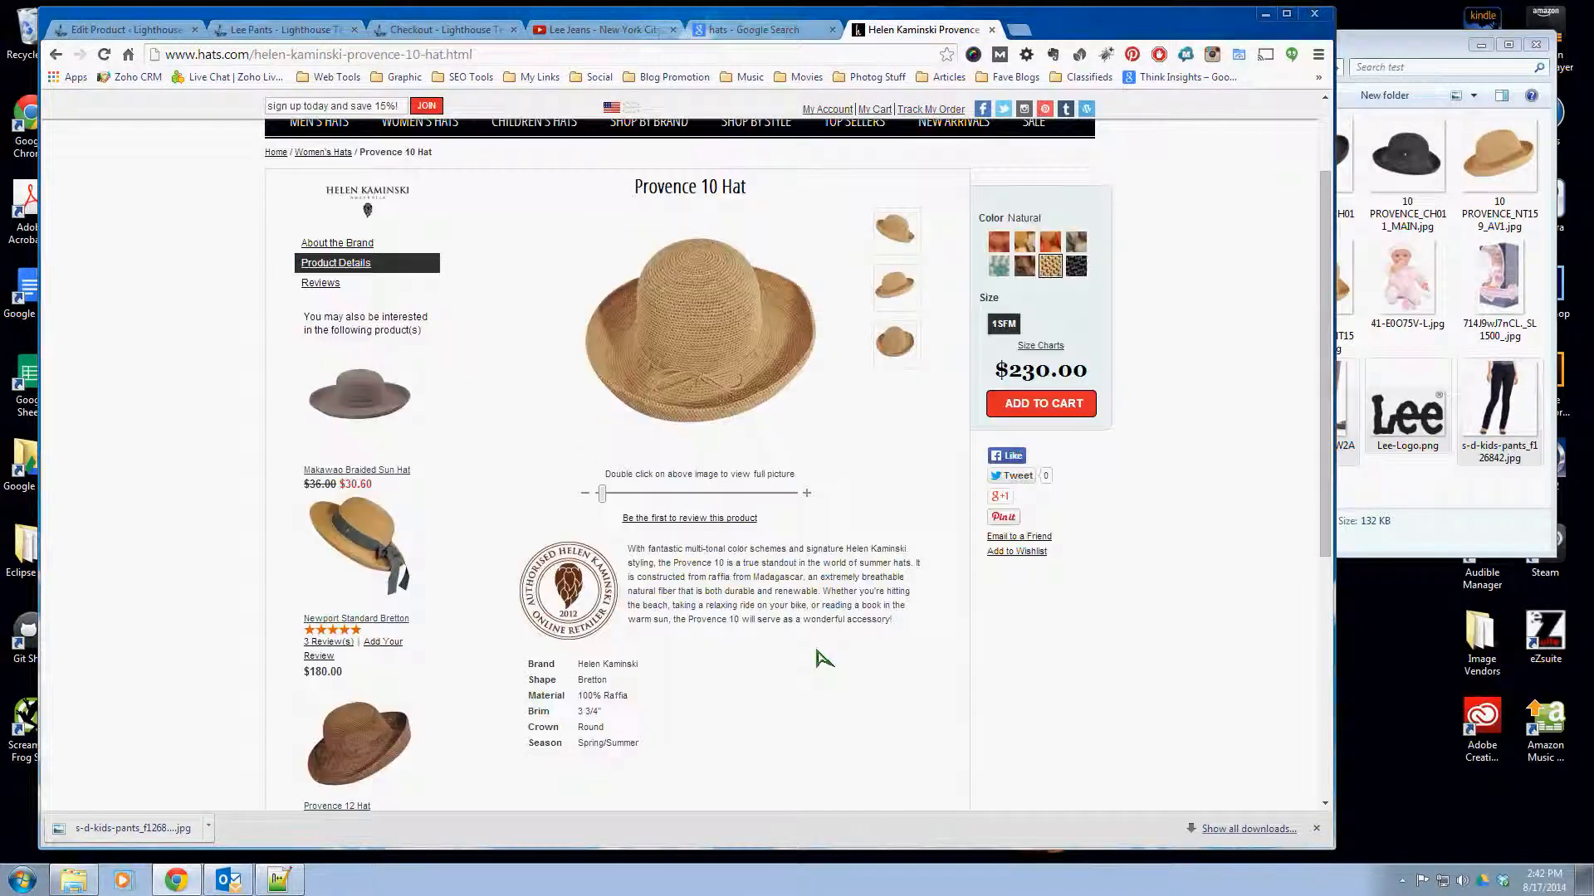
scroll(823, 659, down, 1)
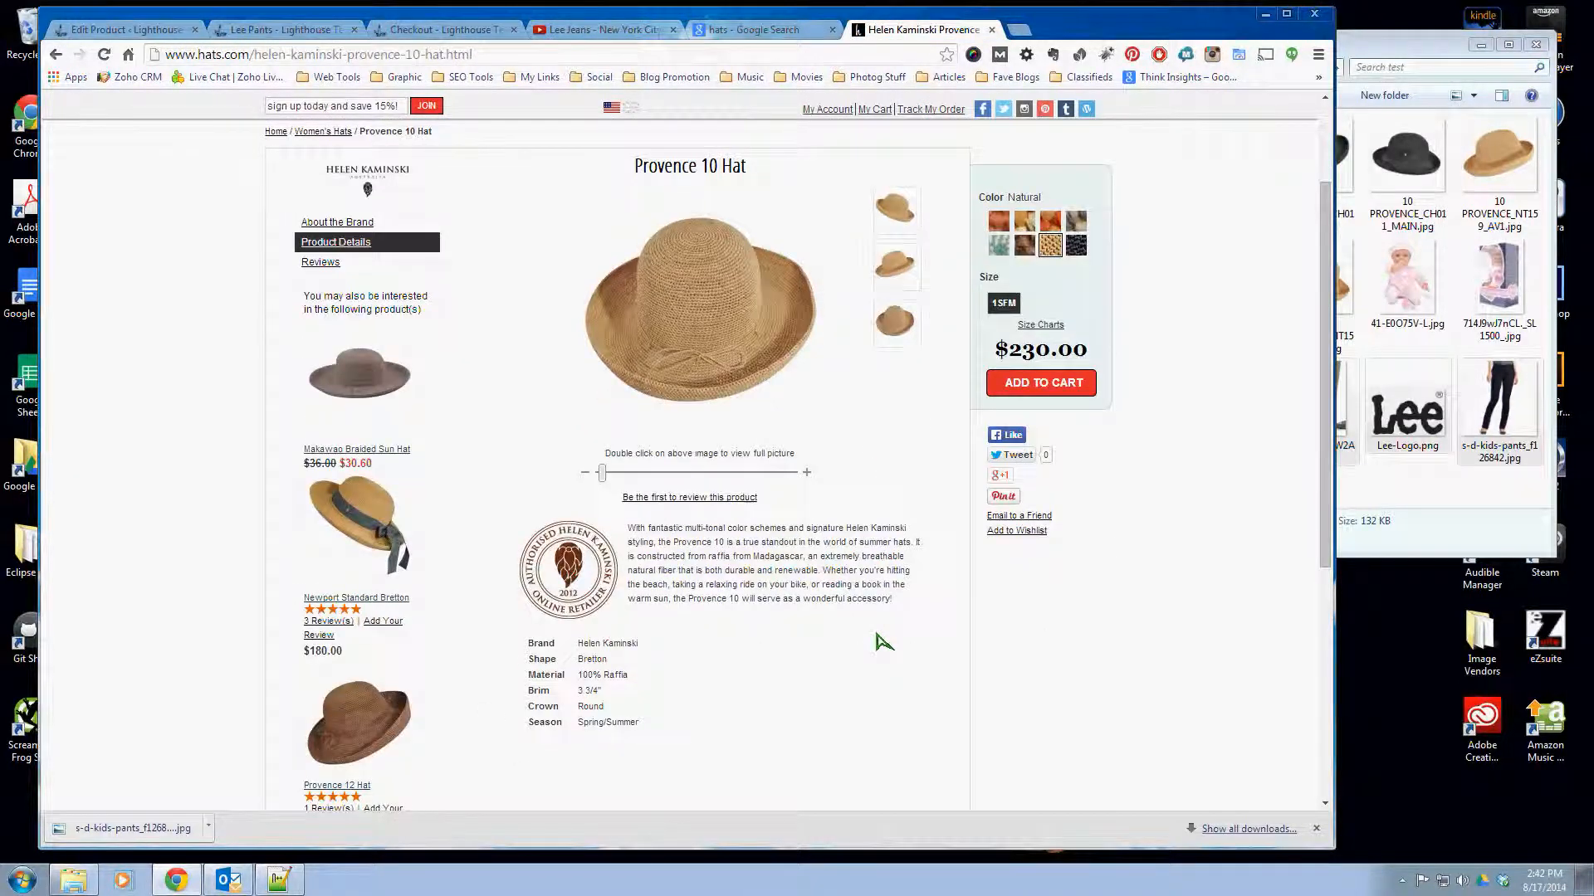
scroll(880, 641, up, 3)
- Load amazon.com in place of the hats Google search and open the viewed Lee Women's Relaxed Fit Straight-Leg Pant
click(750, 30)
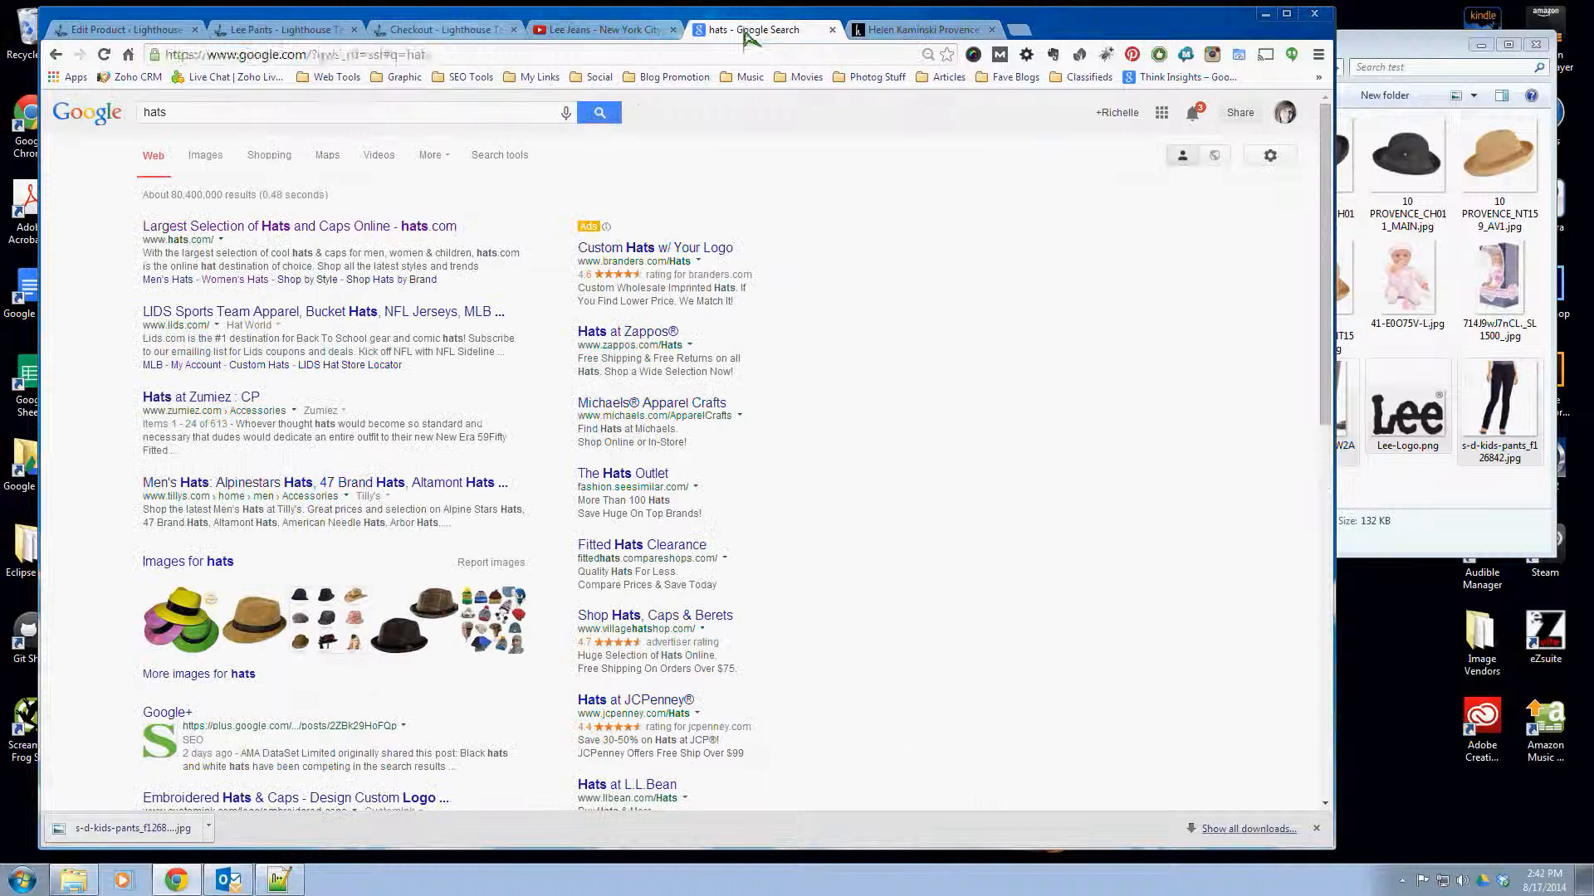
click(448, 55)
text(amazon.com)
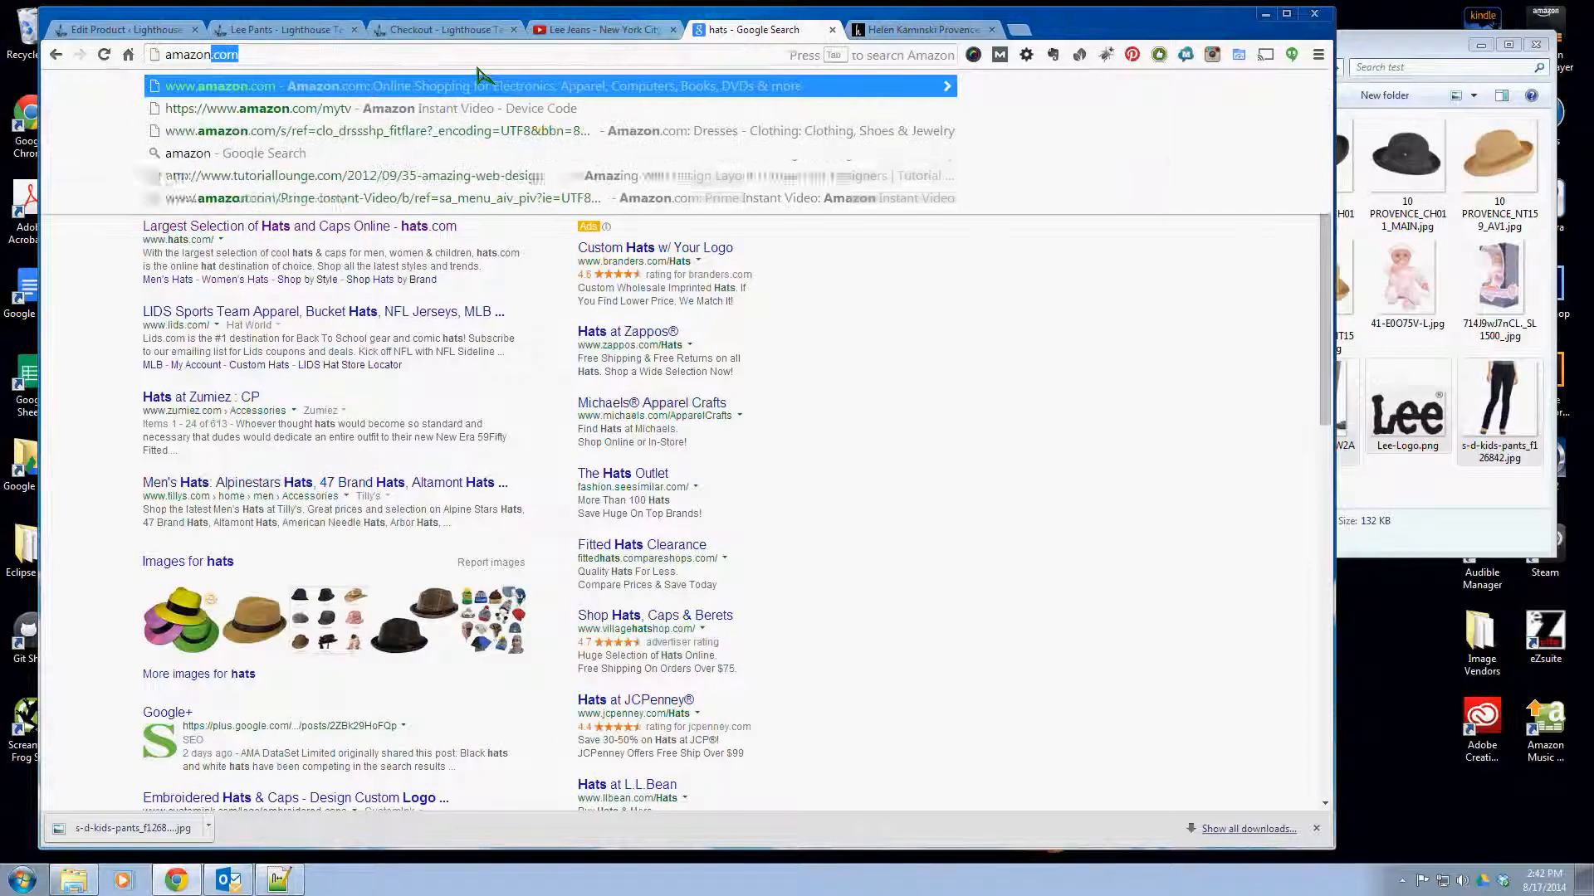
key(Return)
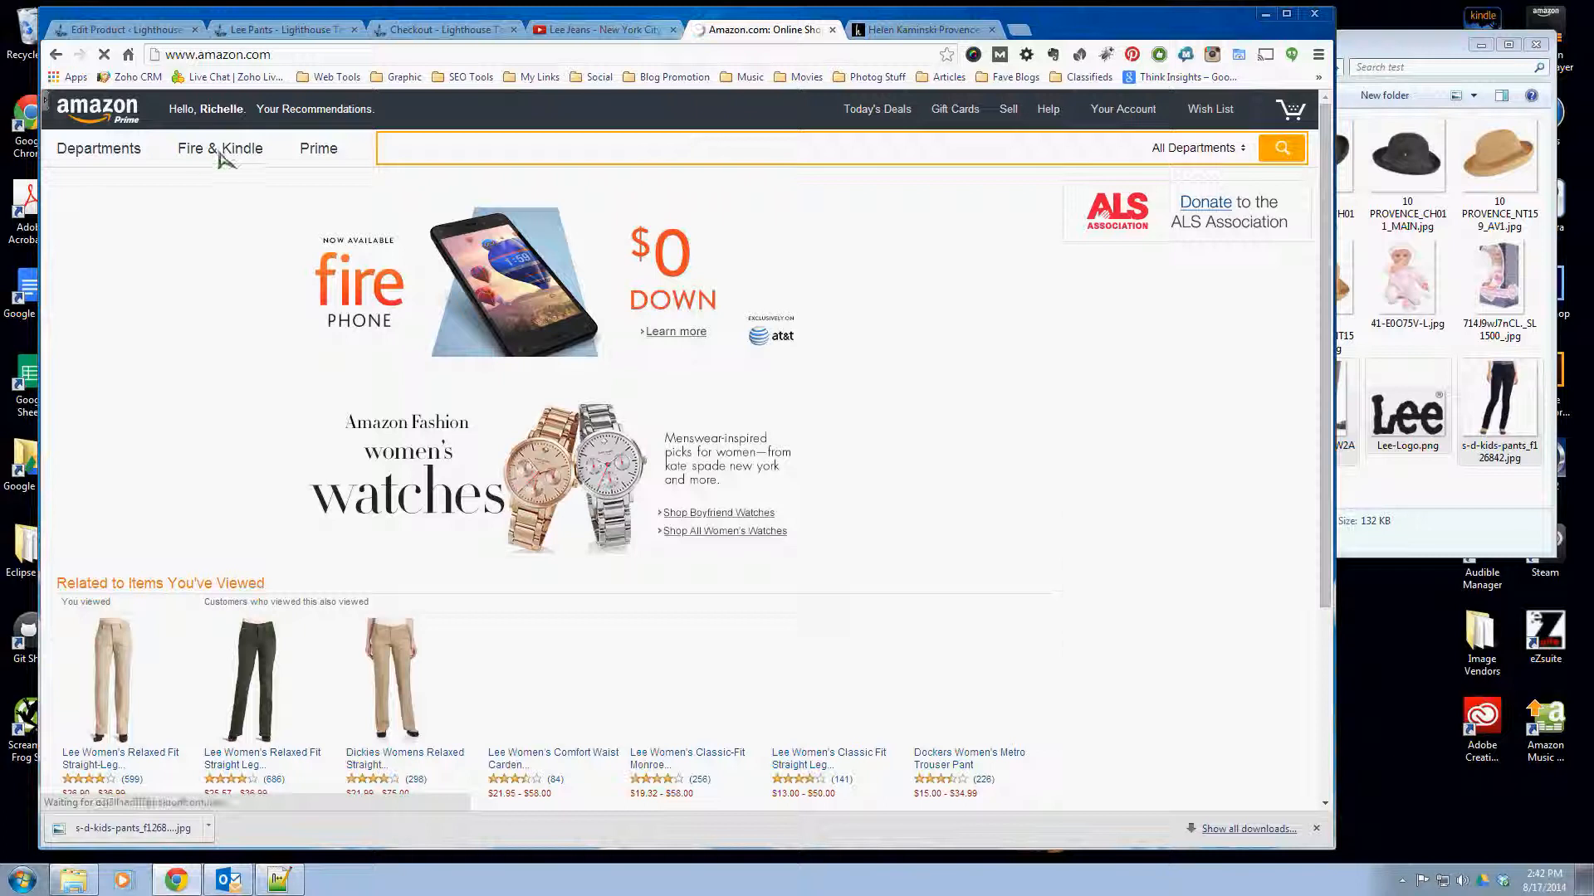
click(124, 759)
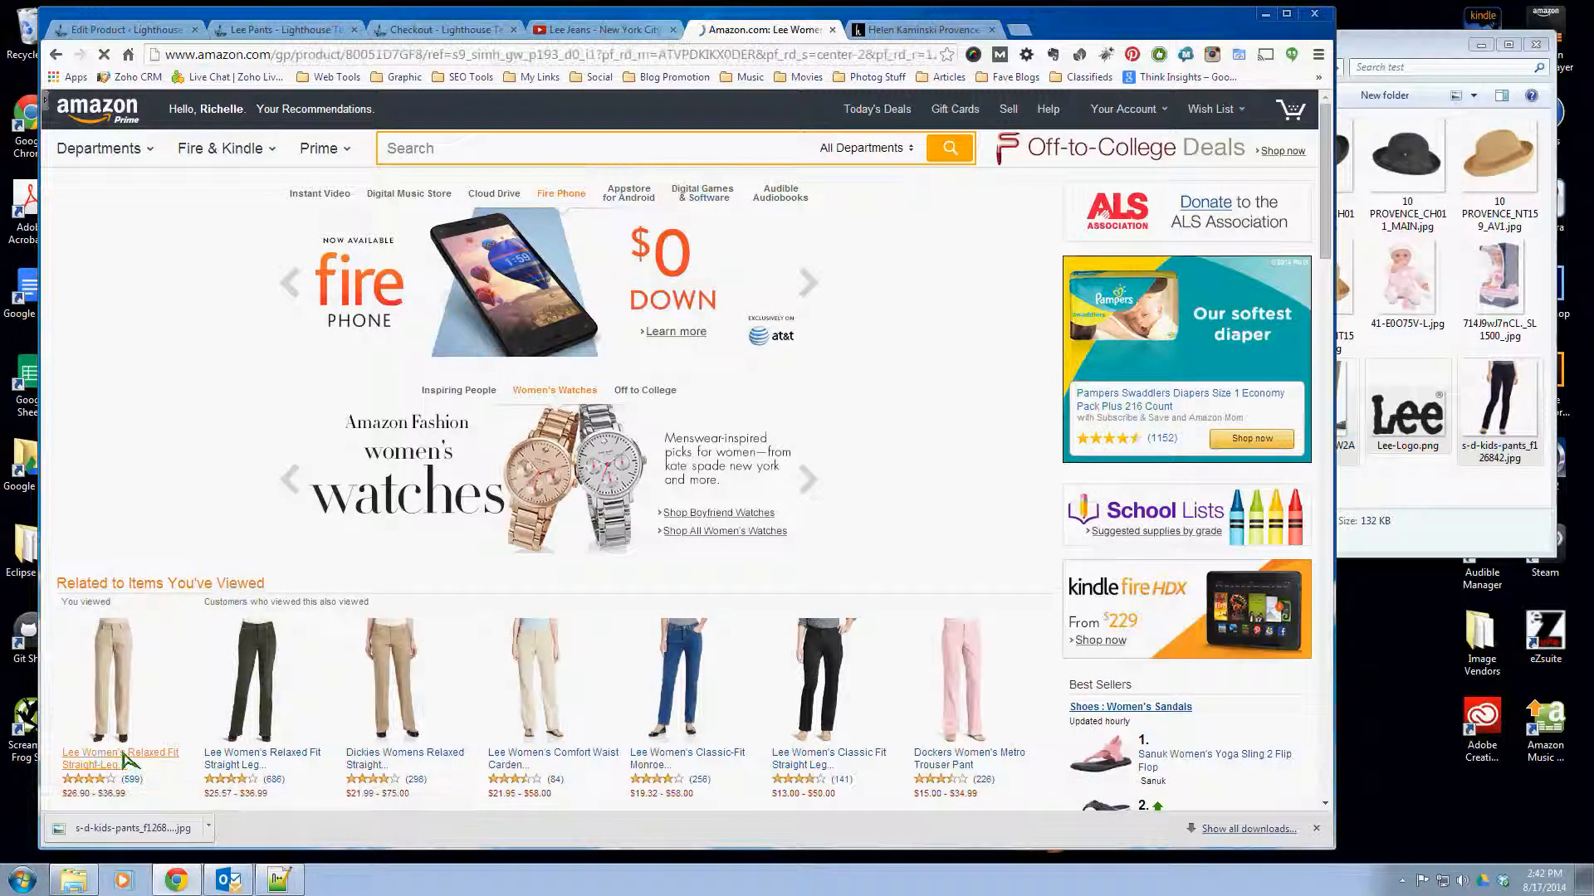
- Examine the Amazon pant listing's layout, including its bullet points, illustrated product description, related items and customer reviews
scroll(1121, 495, down, 1)
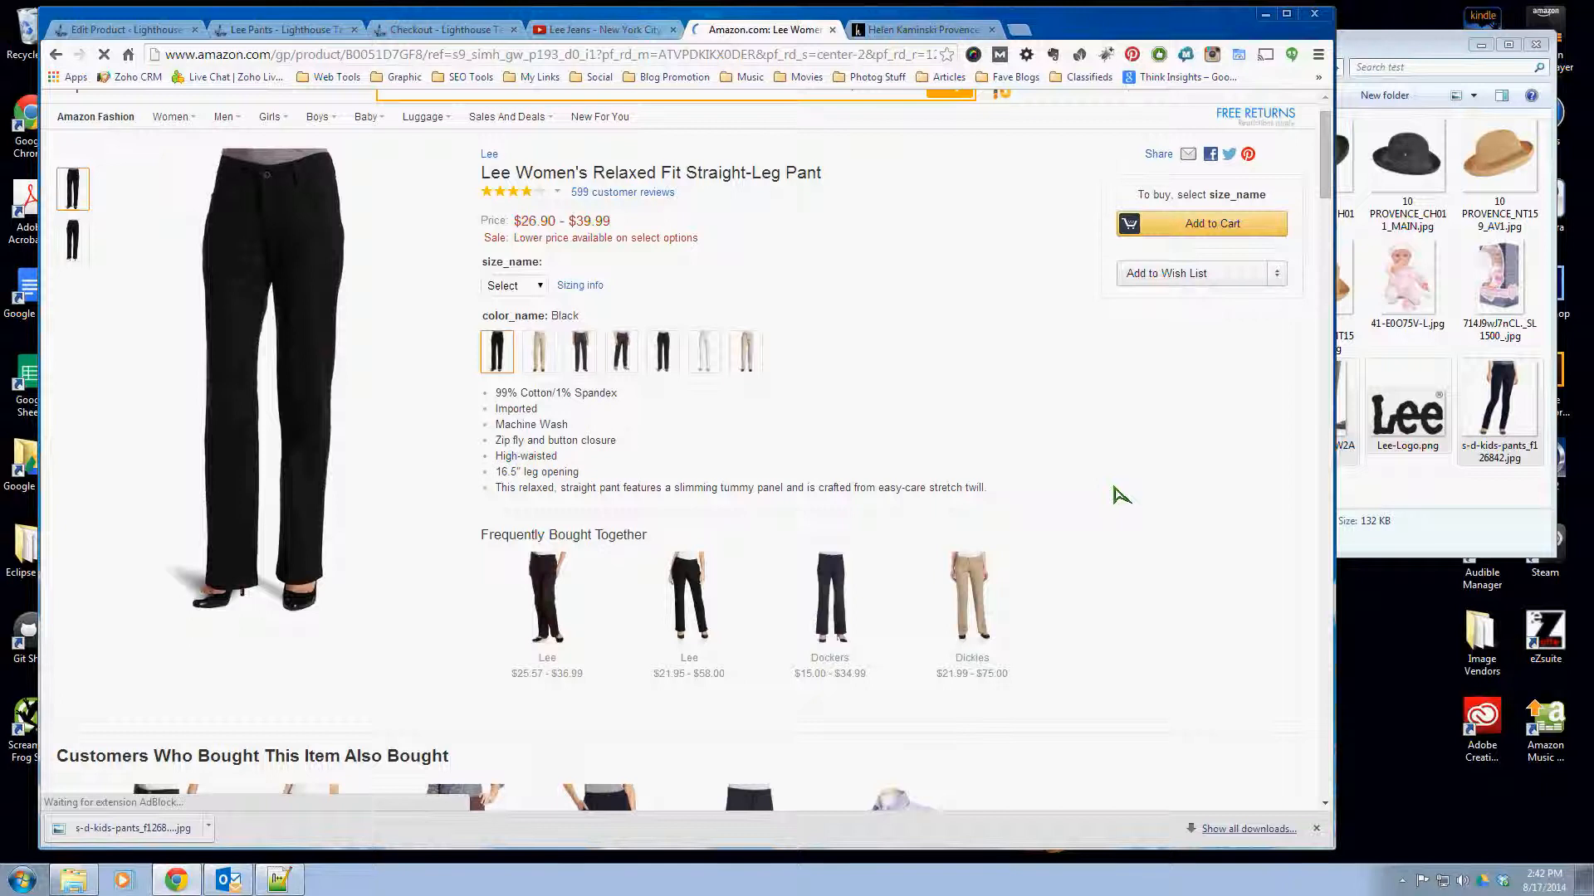
scroll(1120, 495, down, 3)
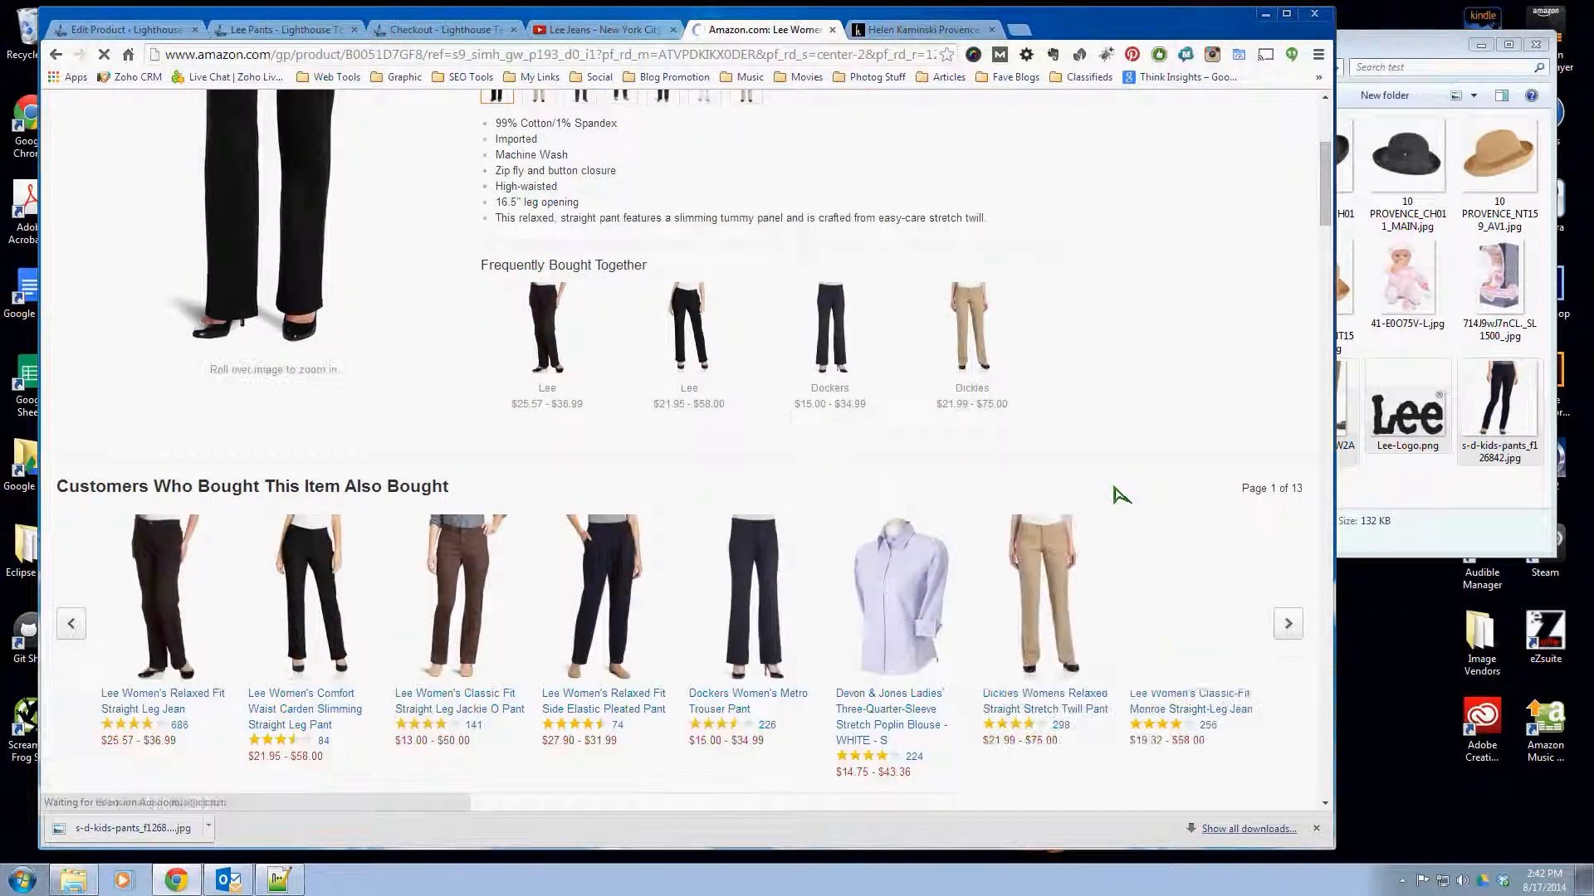
scroll(1120, 495, down, 2)
scroll(1117, 495, down, 4)
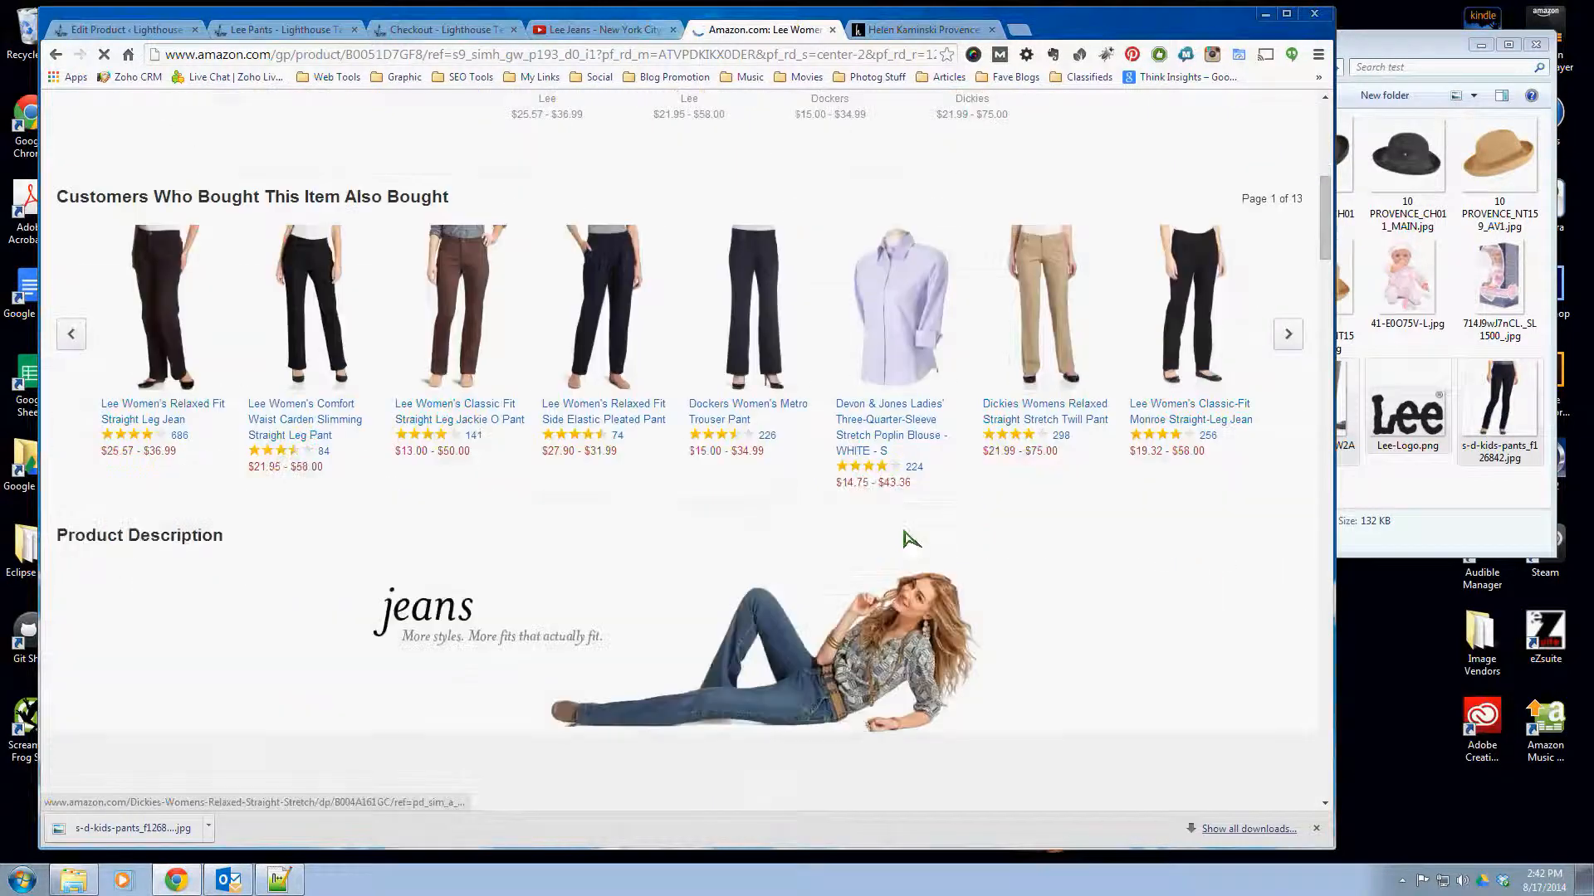
scroll(1162, 498, down, 4)
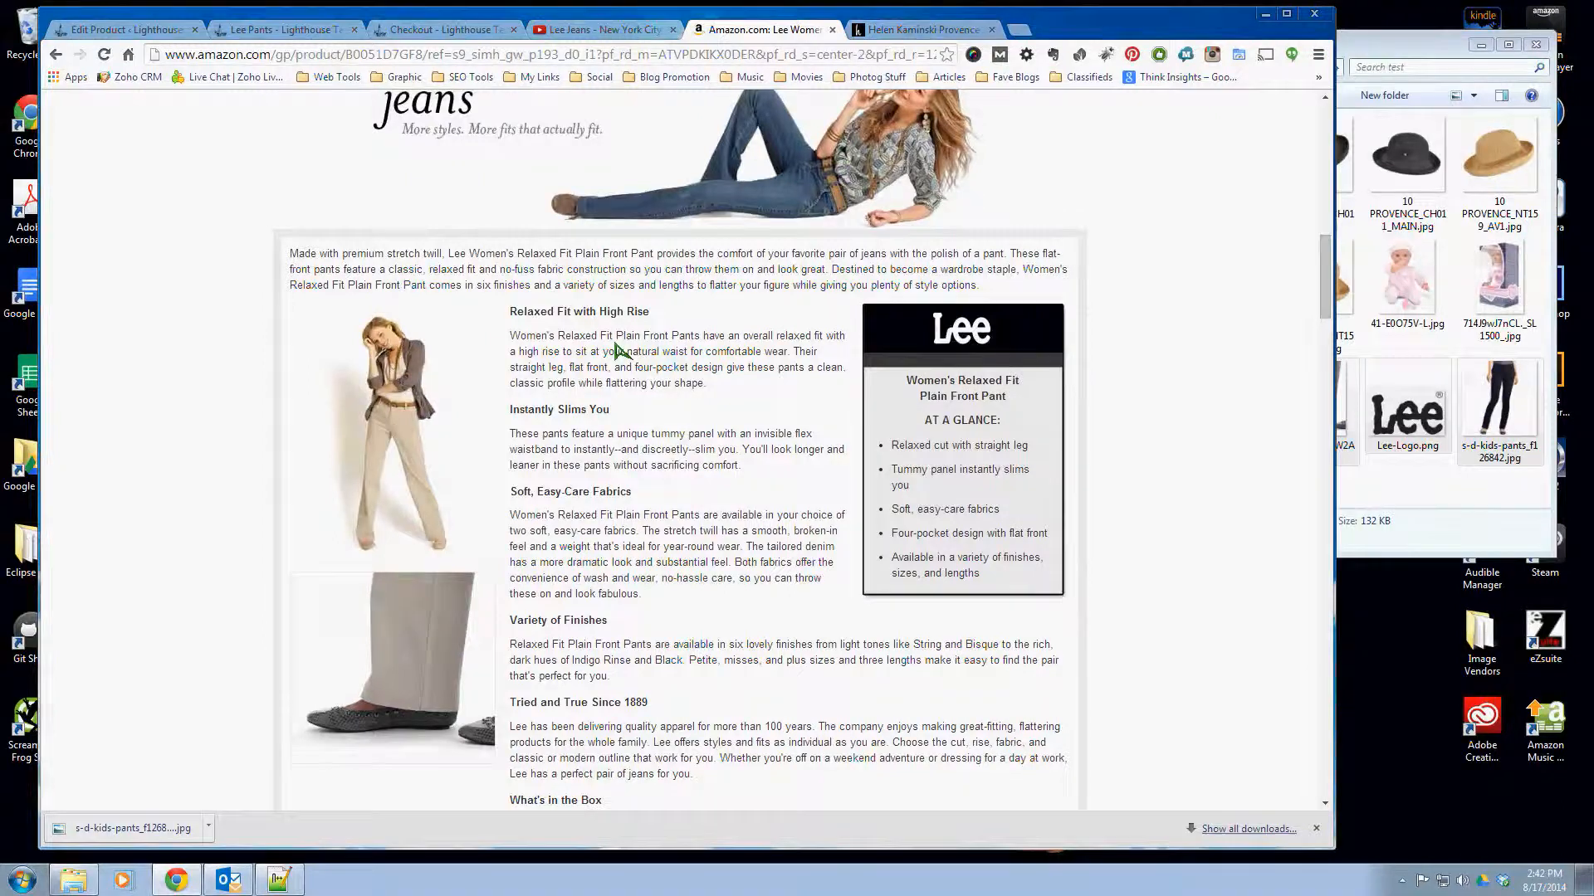
scroll(617, 349, down, 1)
scroll(619, 350, down, 6)
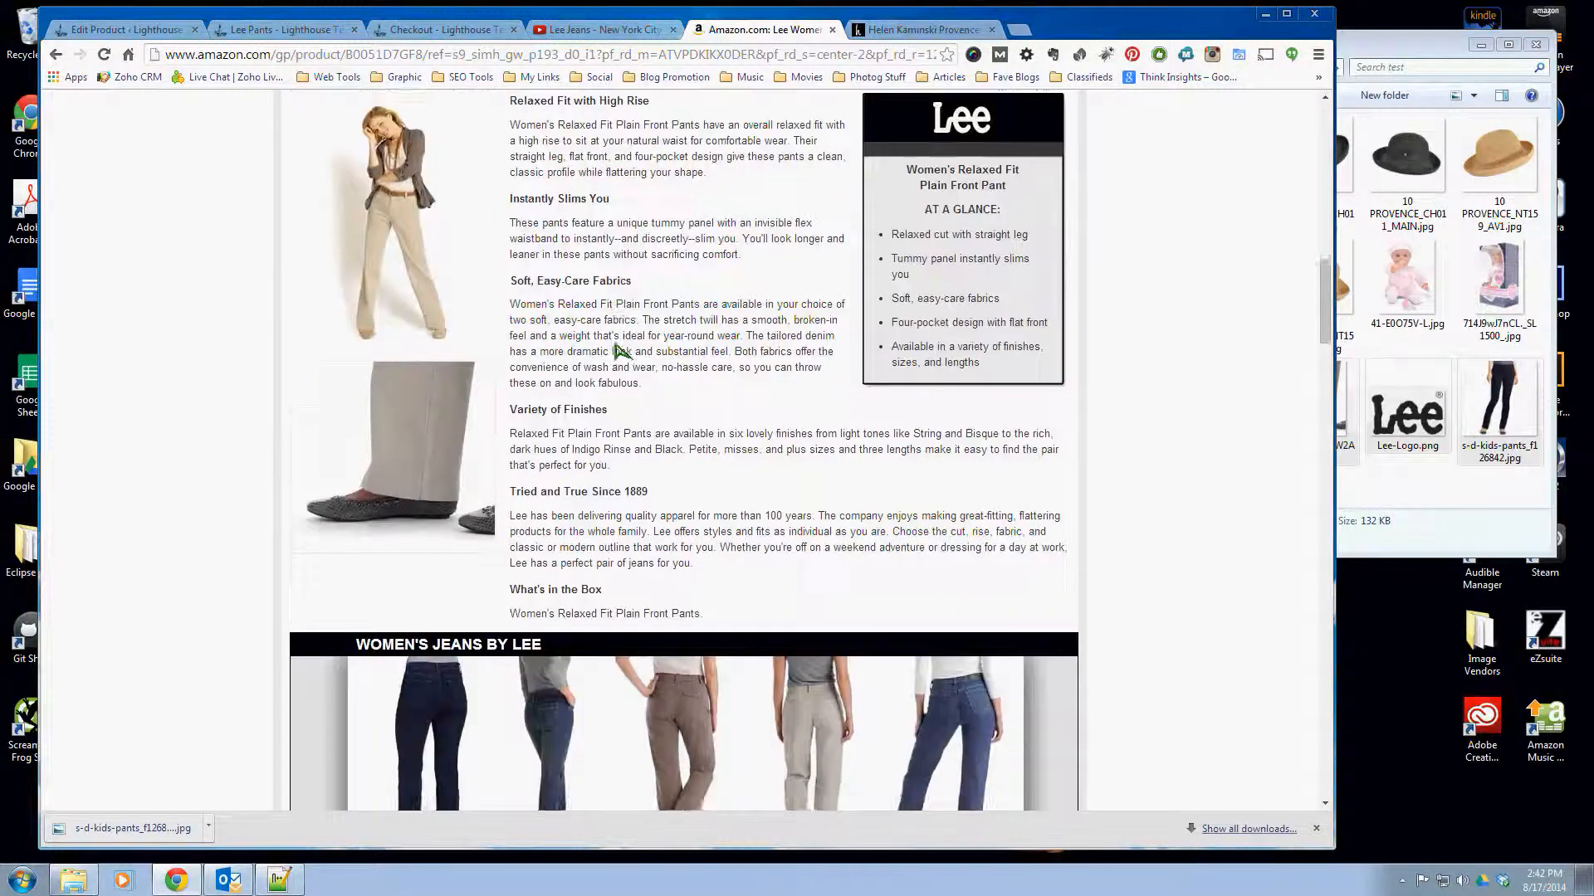
scroll(1188, 467, down, 1)
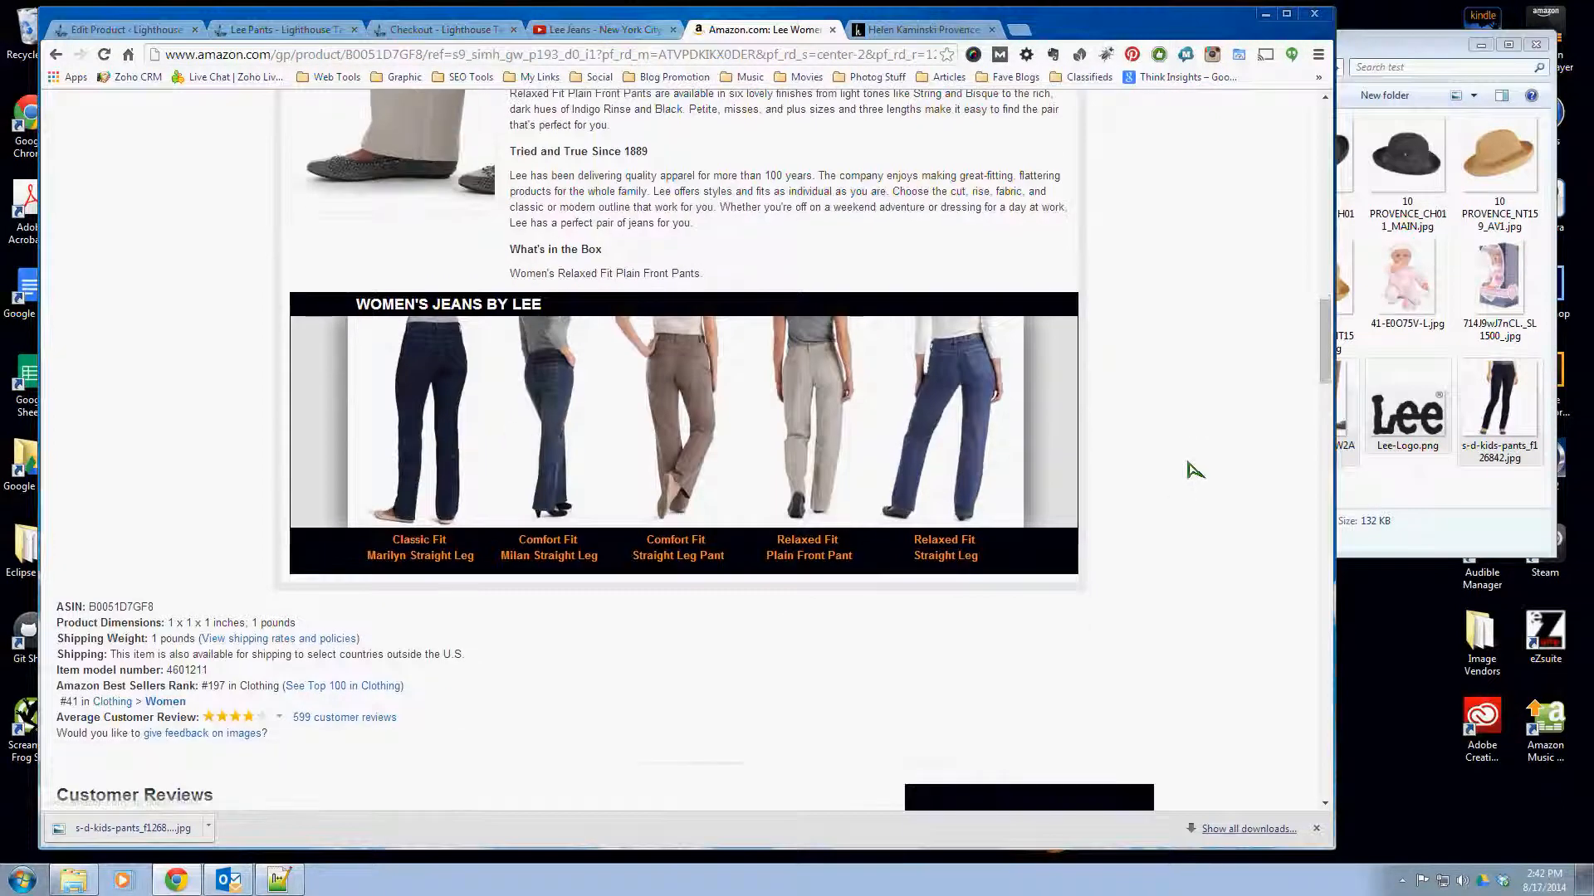
scroll(1192, 466, down, 6)
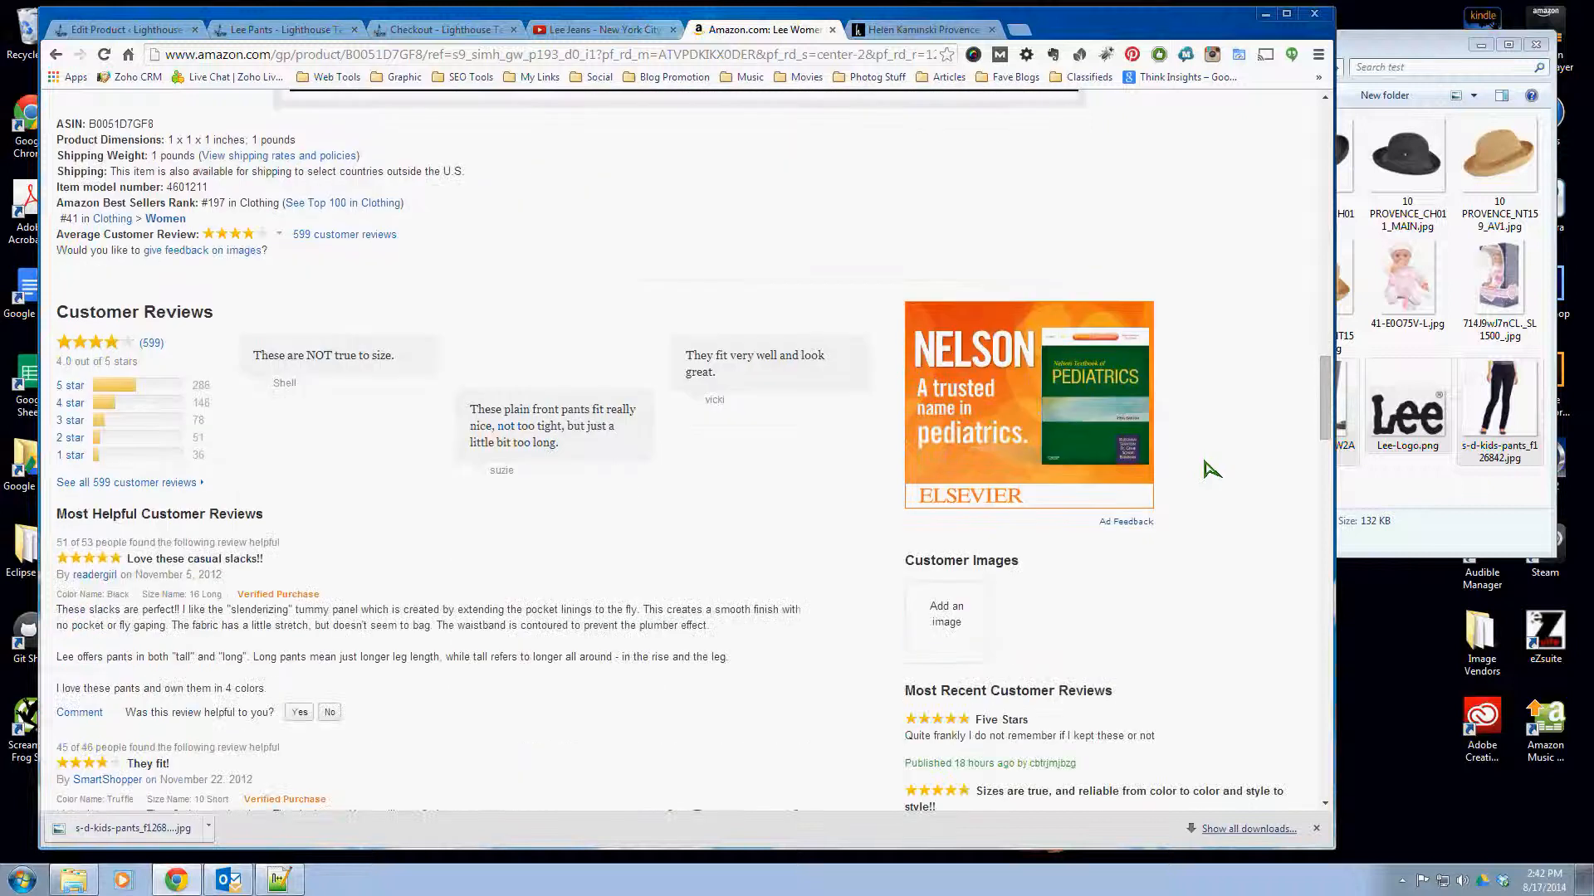
scroll(1203, 468, up, 11)
scroll(1208, 469, up, 9)
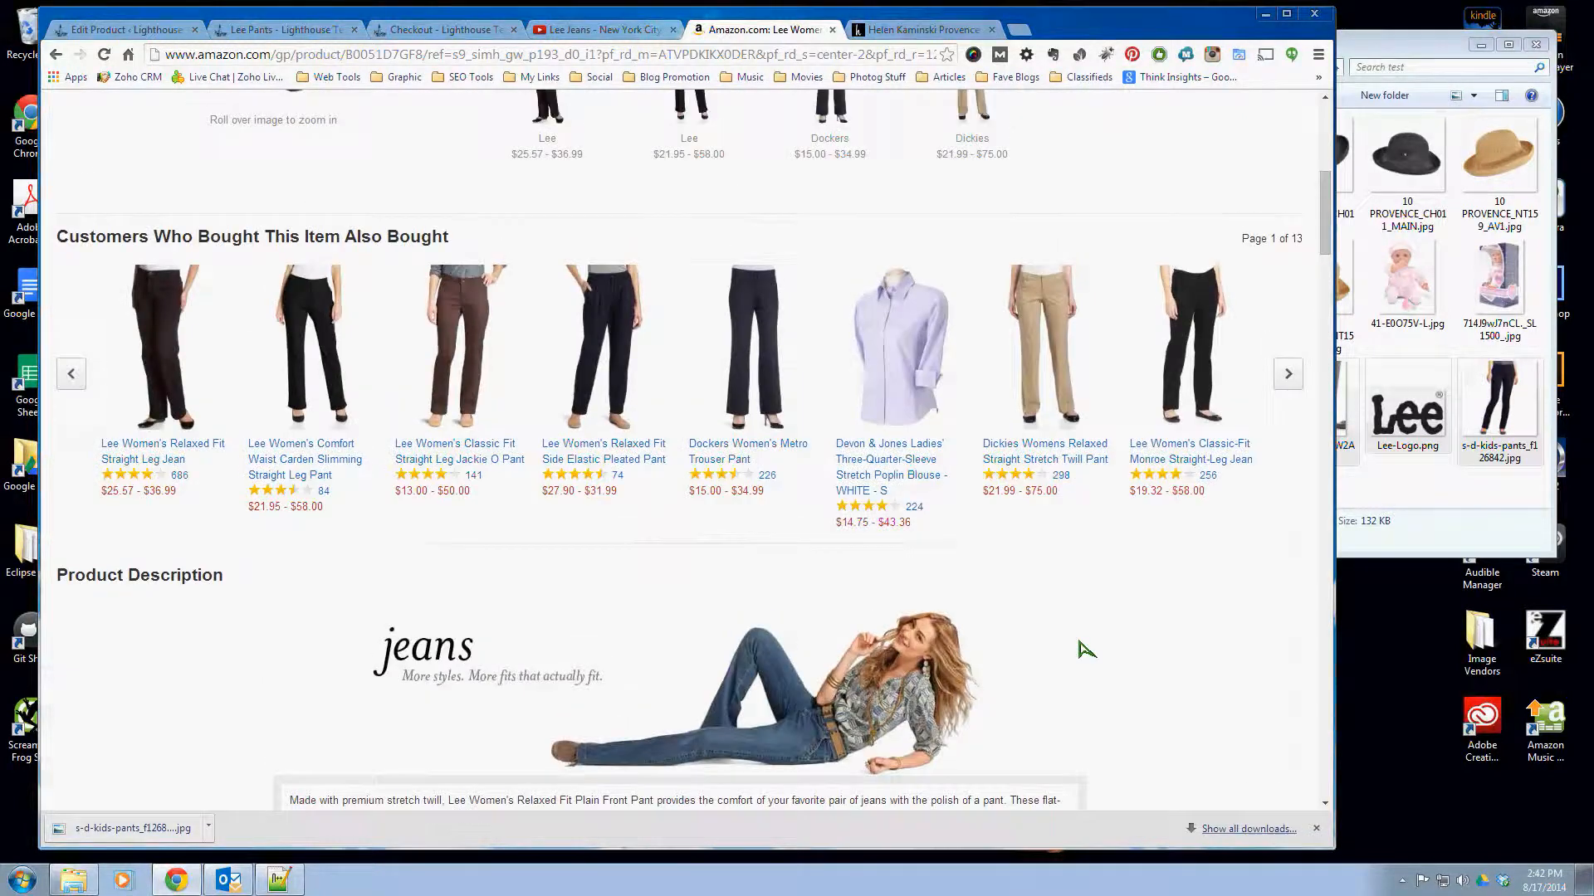
scroll(1087, 650, up, 8)
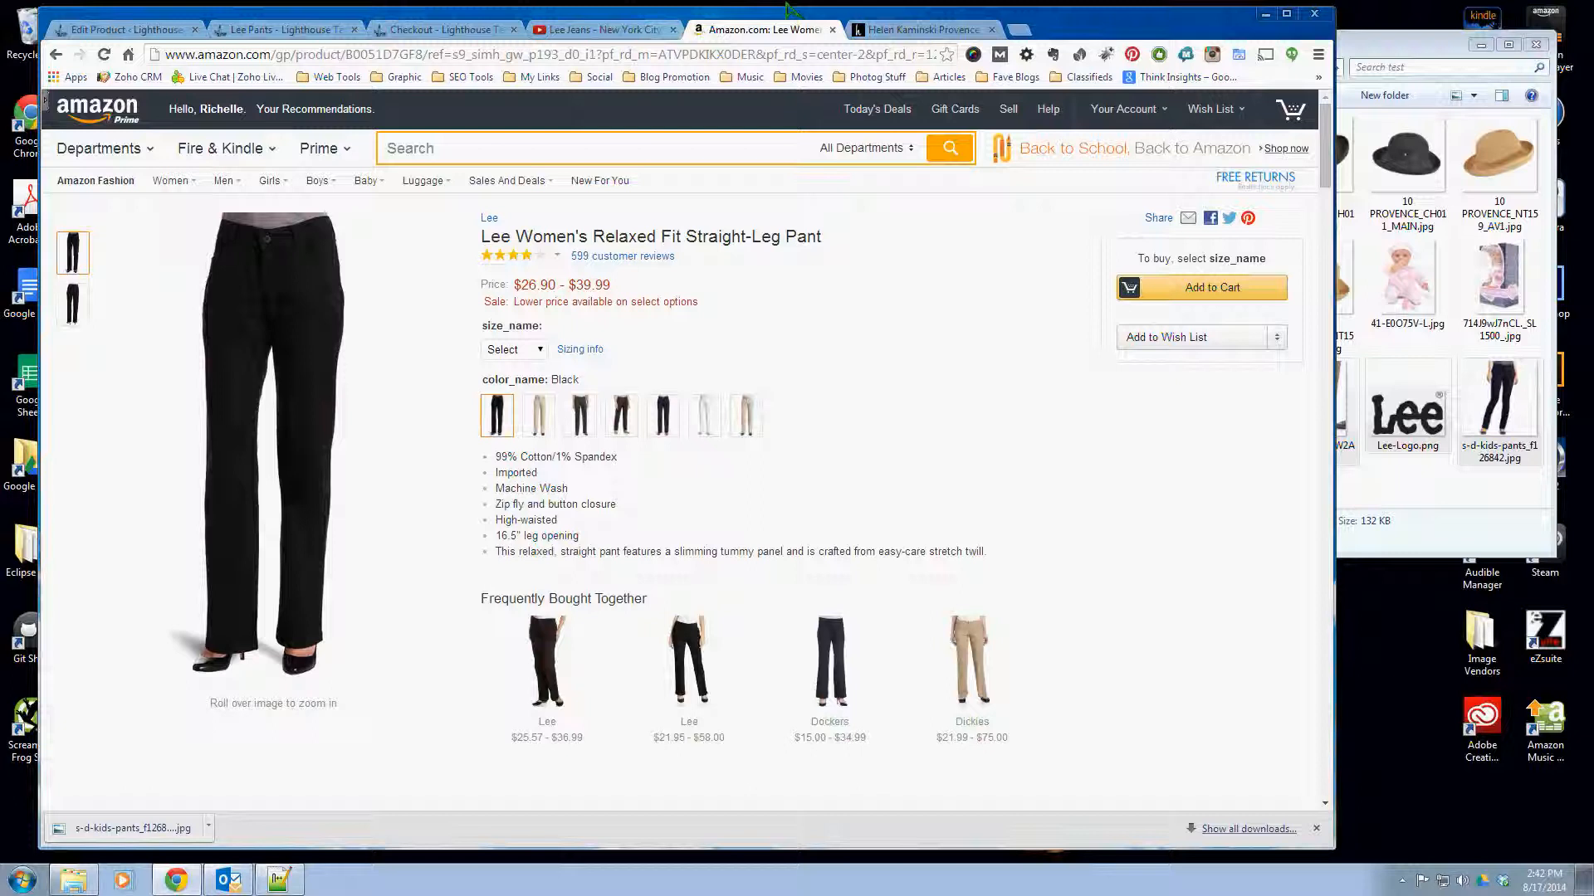
- Return to the Lee Pants storefront page and look over its description and purchase options
click(282, 29)
scroll(812, 619, up, 4)
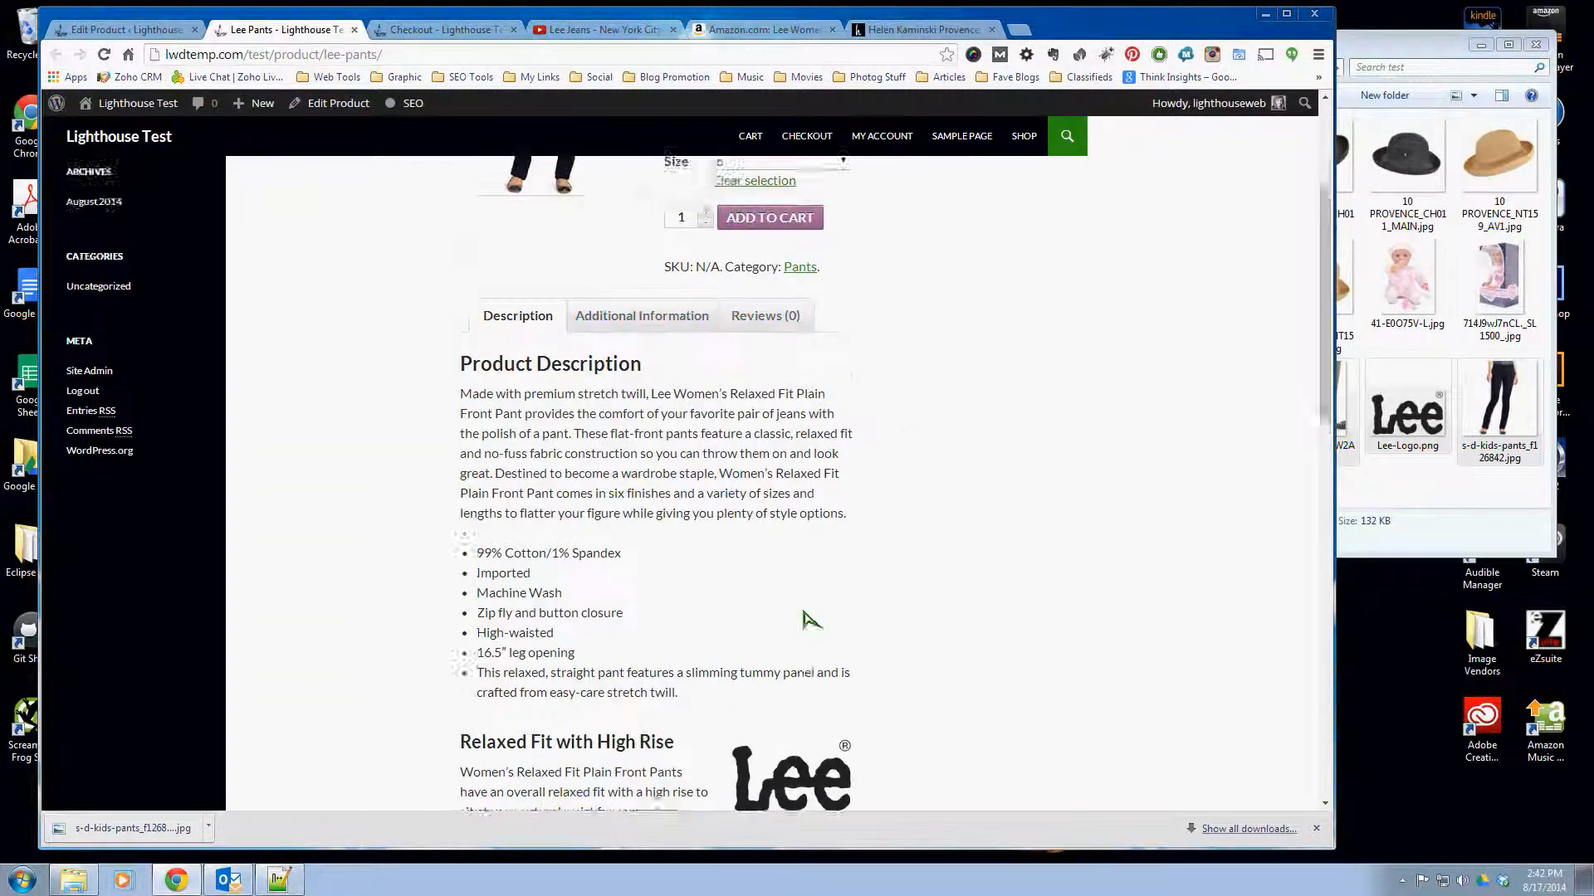